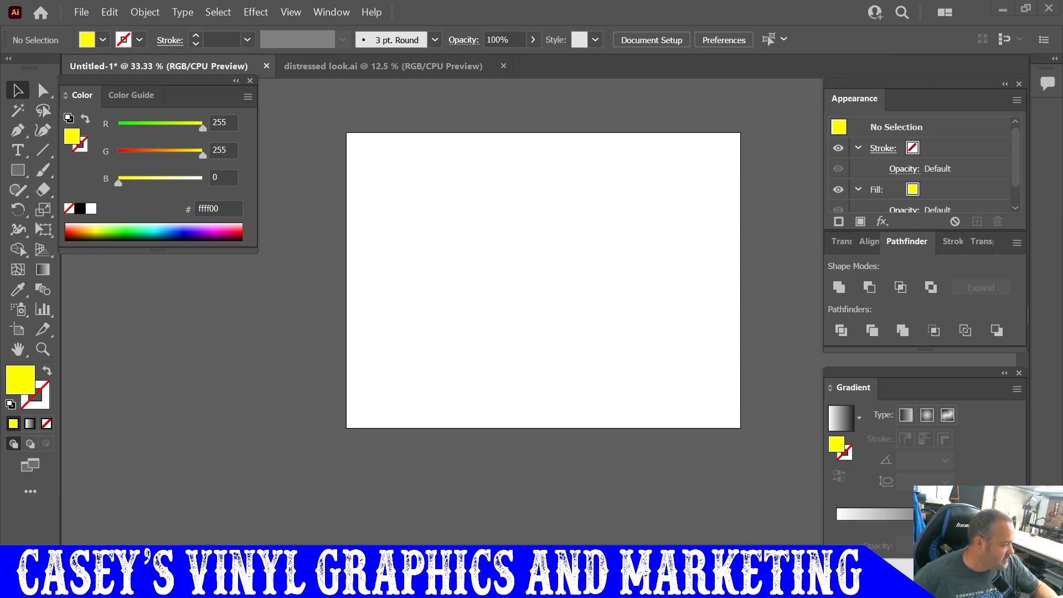
Draw a yellow rectangle with a width and height of 5 in using the Rectangle tool.
key(ctrl+a)
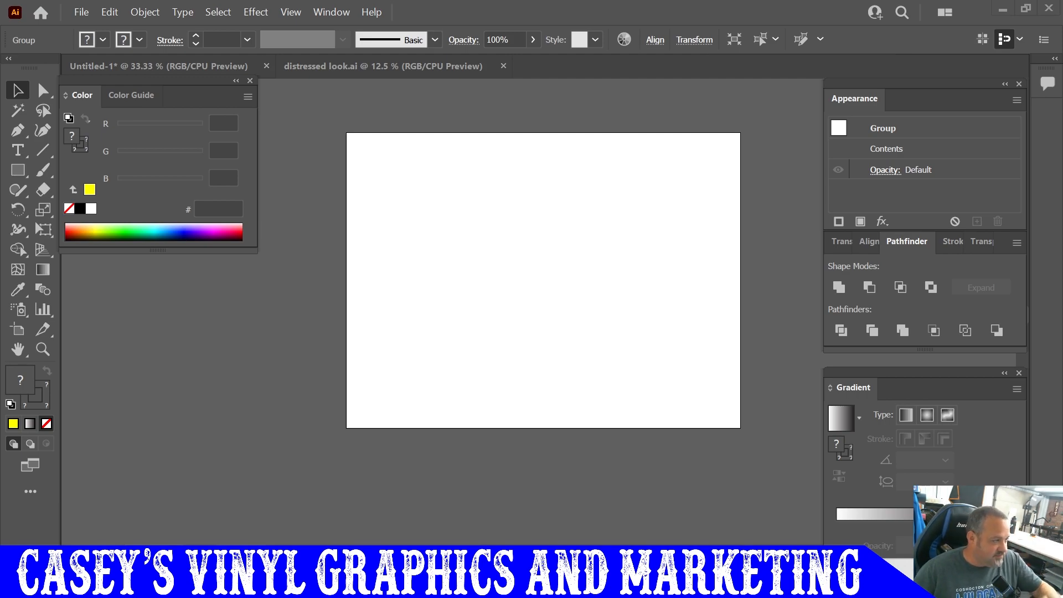
click(17, 170)
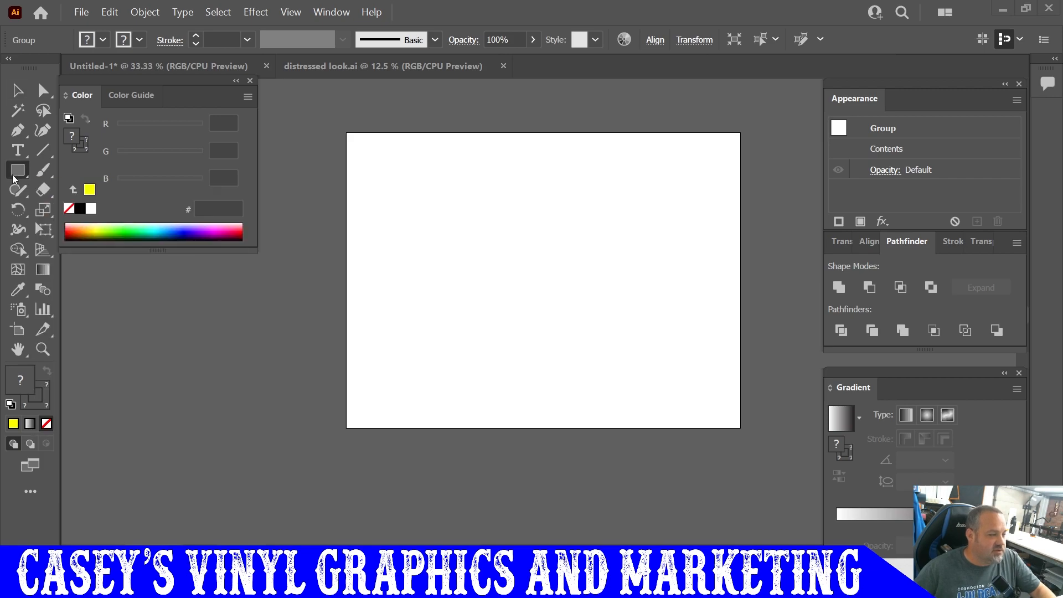
click(319, 331)
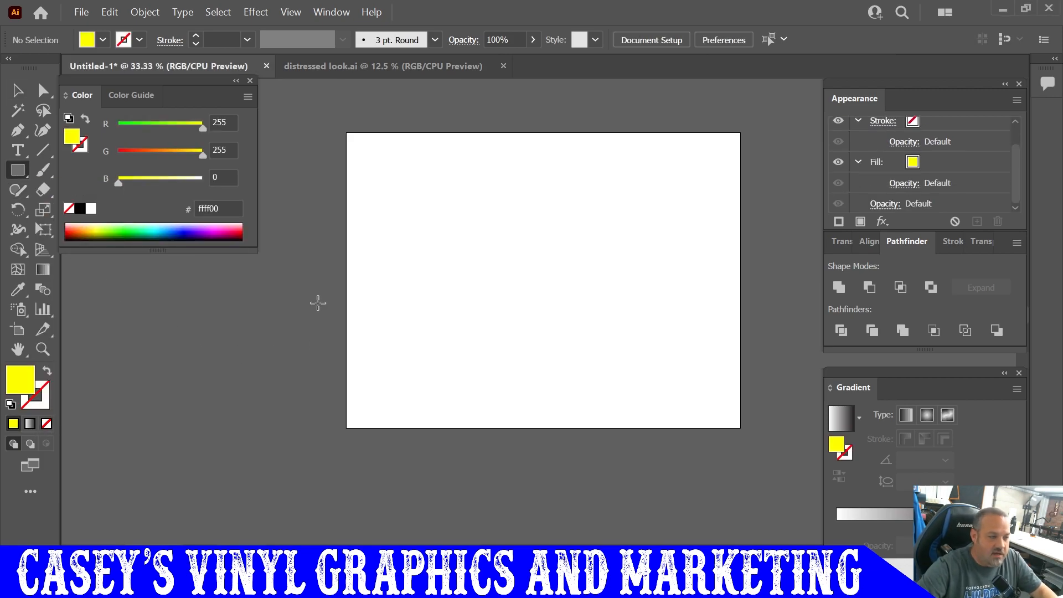
click(318, 303)
text(5)
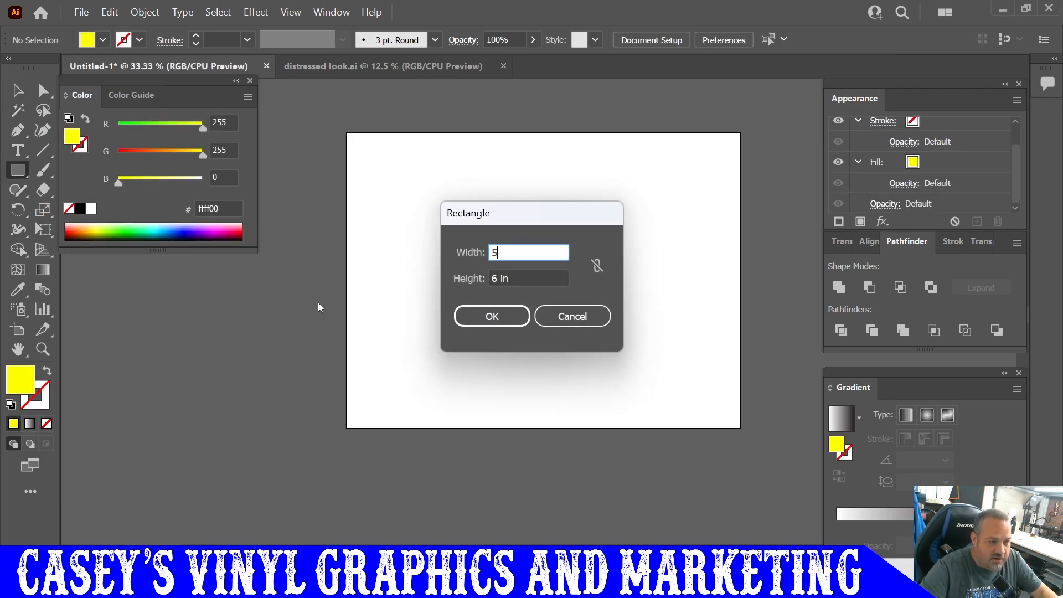
key(Tab)
text(5)
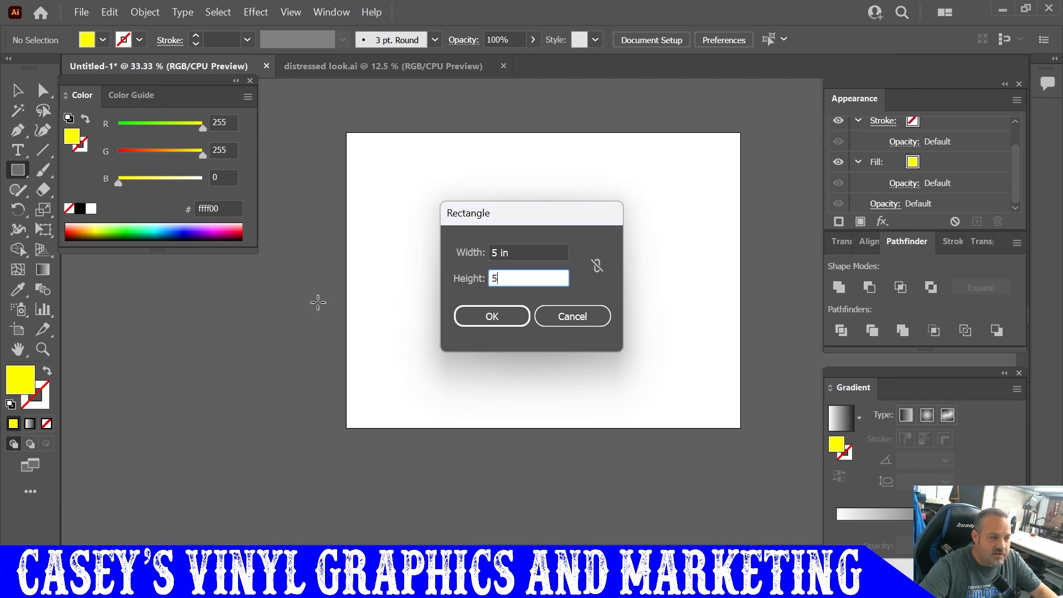
key(Return)
key(v)
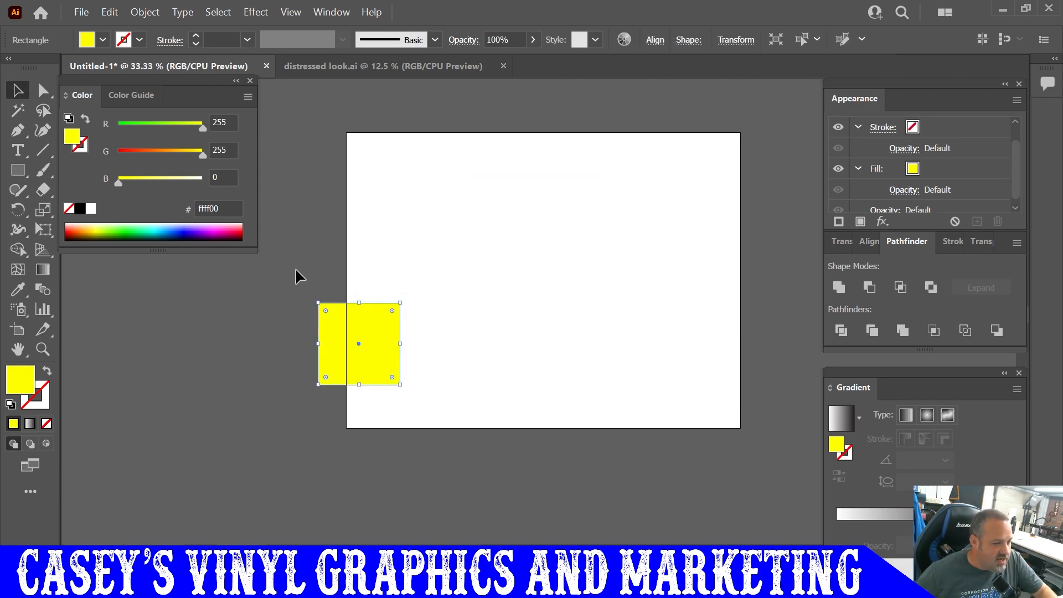
Move the yellow square off the artboard into the empty canvas area beside it.
drag(387, 329, 221, 332)
scroll(221, 332, left, 3)
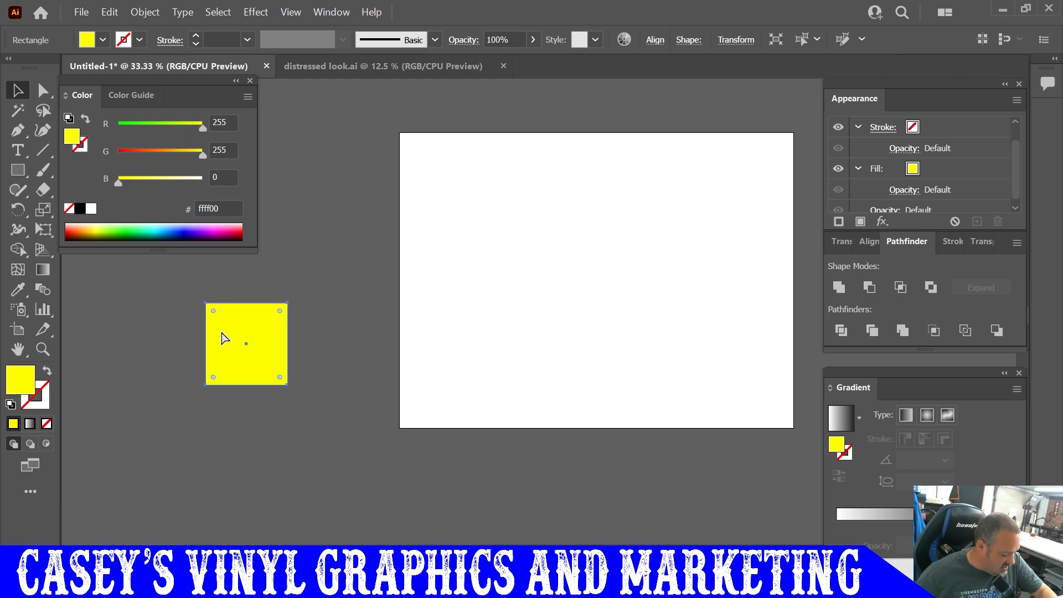
drag(281, 333, 359, 312)
scroll(359, 312, left, 1)
scroll(358, 305, left, 3)
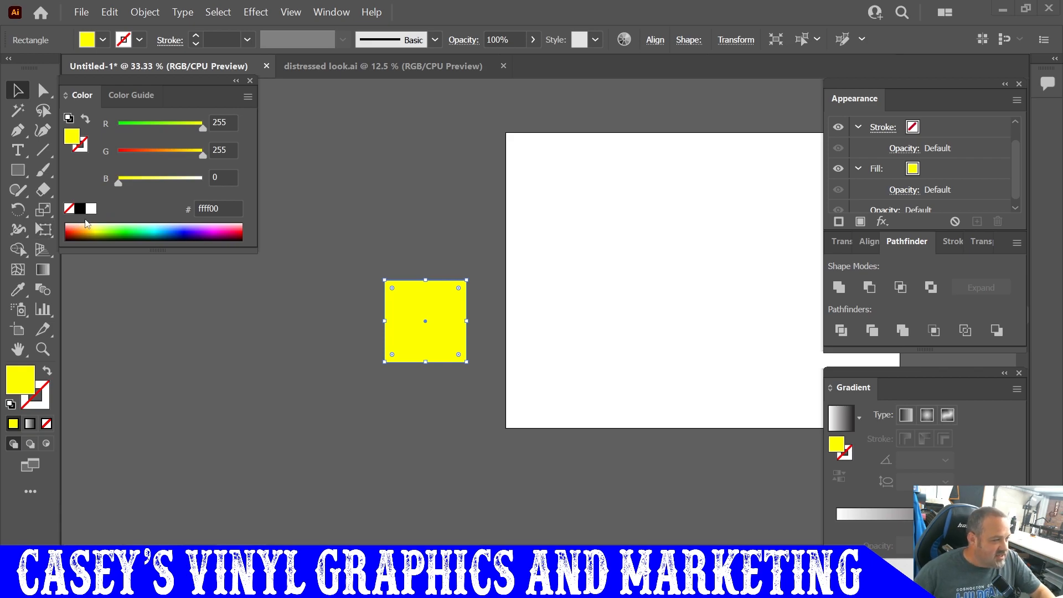
Draw a second, slightly larger square overlapping the upper part of the 5 in square.
click(21, 174)
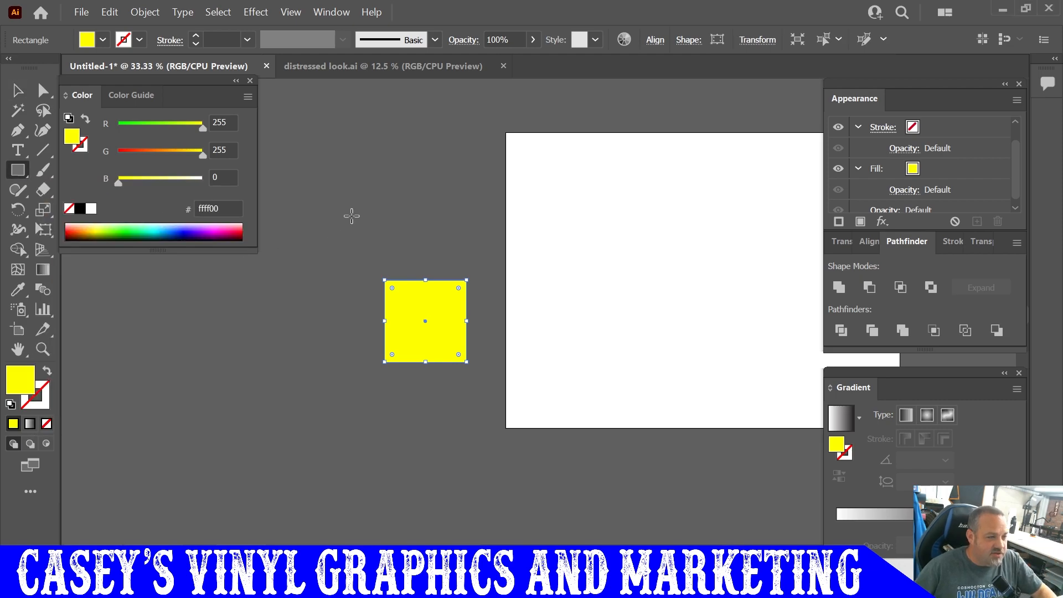
click(358, 199)
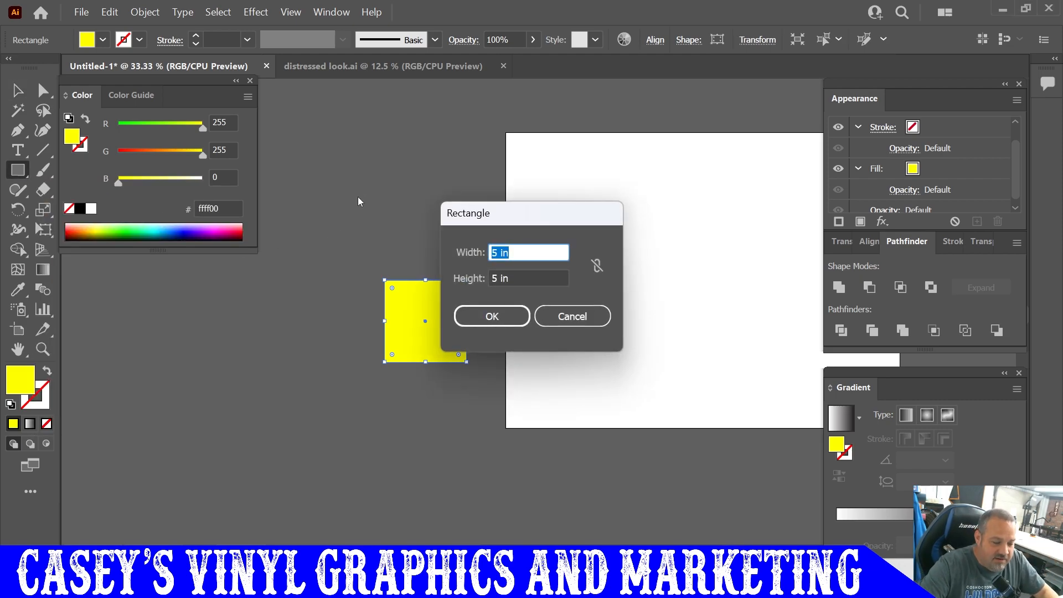
key(Tab)
key(Return)
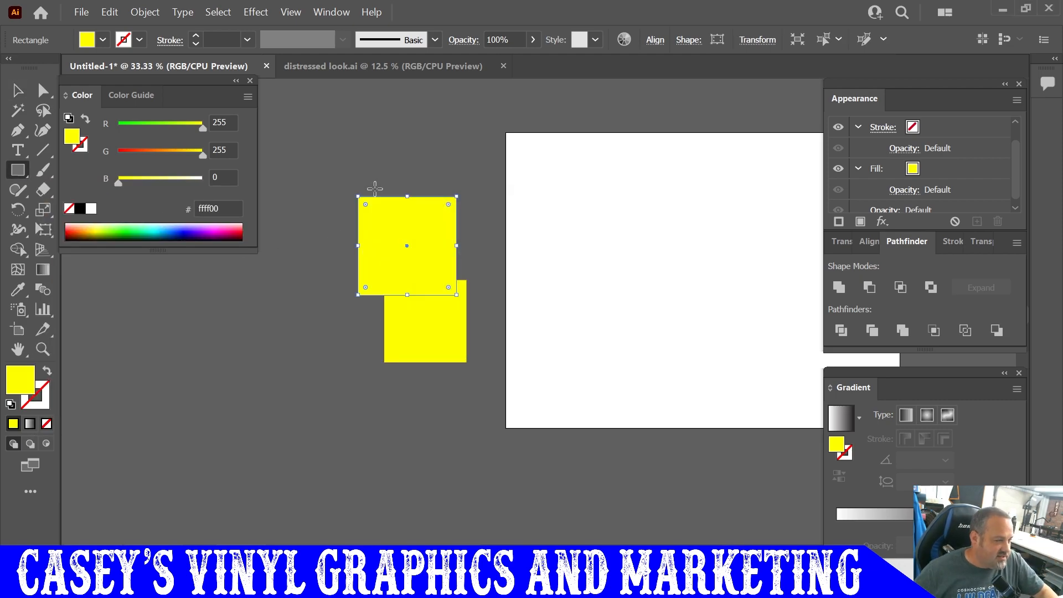
Fill the larger square with black and arrange it behind the yellow square.
click(17, 90)
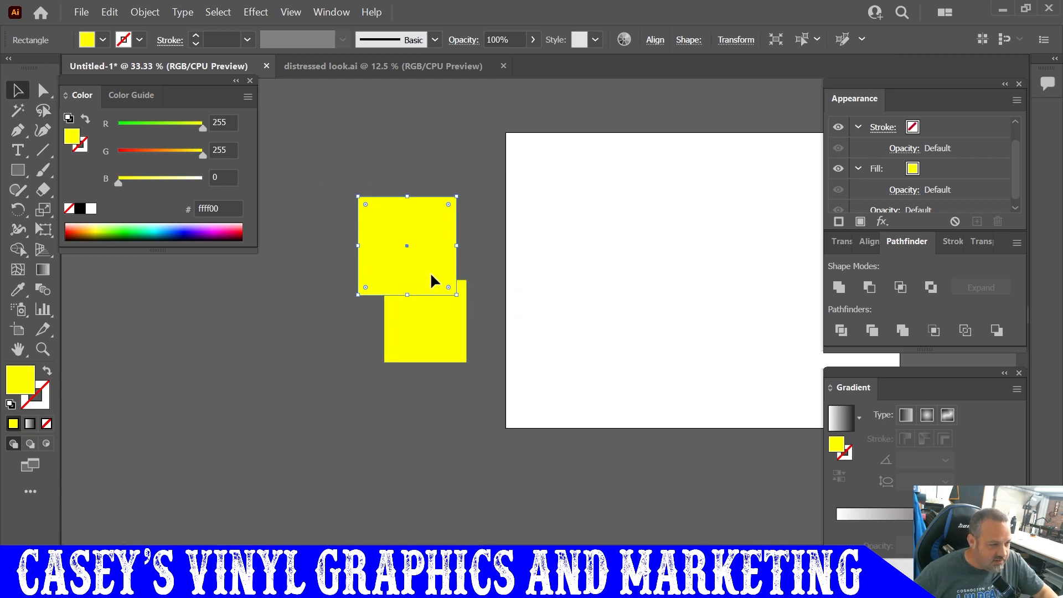
click(102, 40)
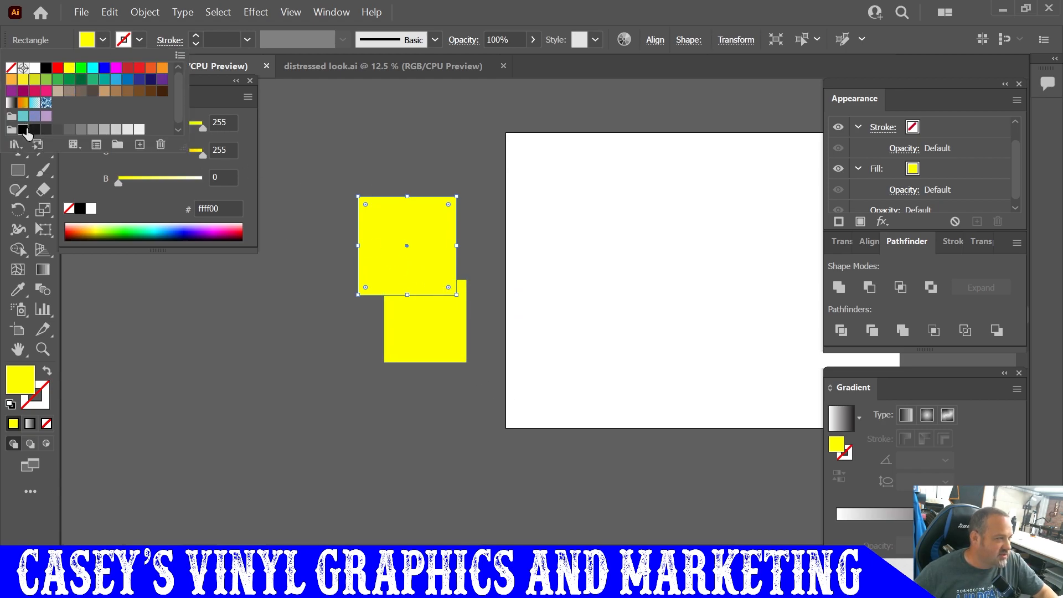
click(23, 129)
click(414, 337)
right_click(414, 337)
mouse_move(505, 469)
click(679, 470)
Align the centres of the black and yellow squares both horizontally and vertically.
drag(459, 372, 356, 185)
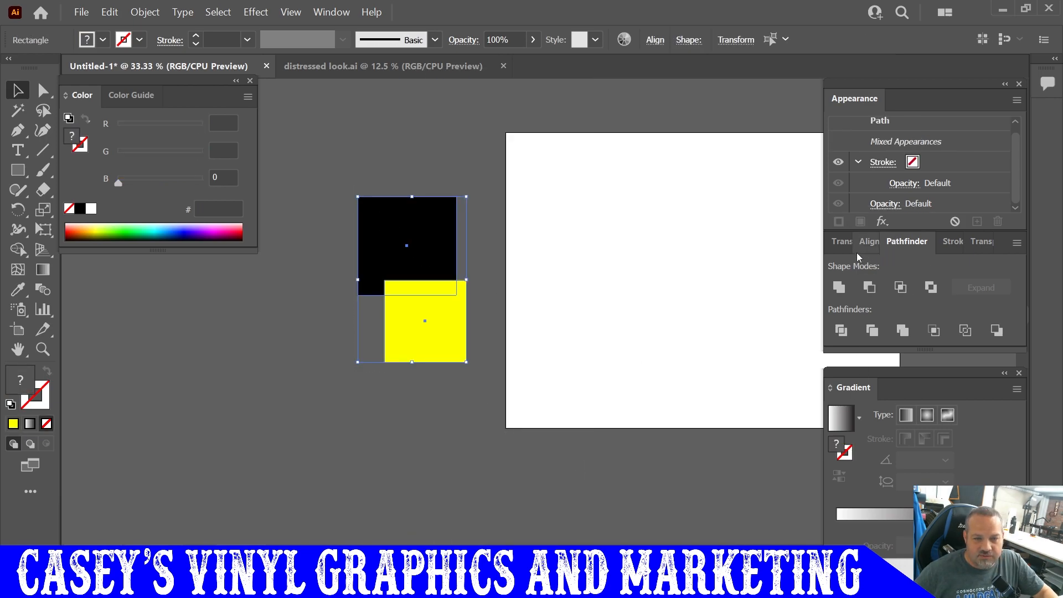
click(868, 242)
click(868, 287)
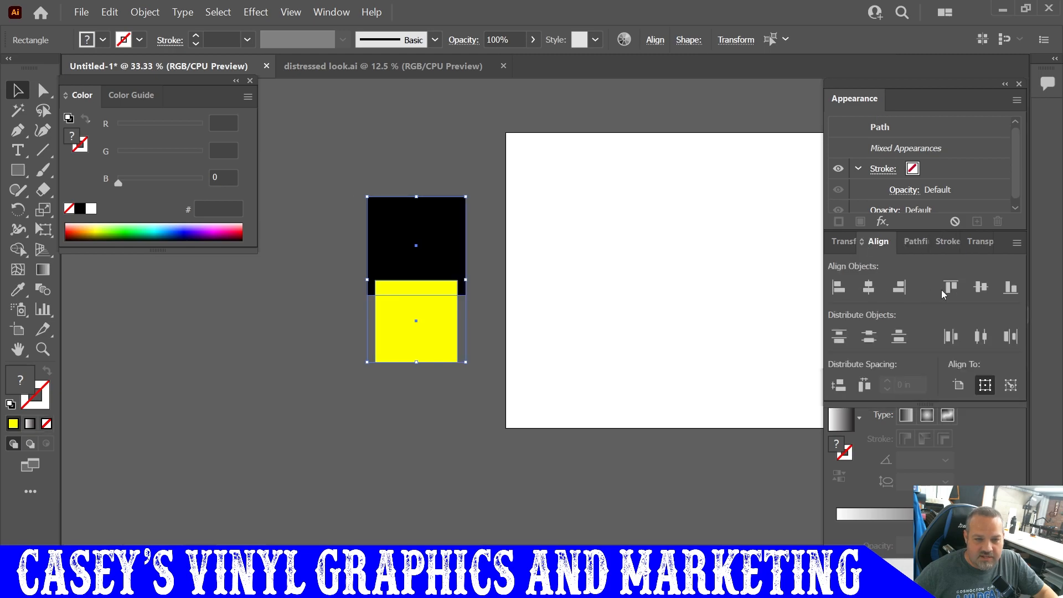
click(980, 287)
click(460, 395)
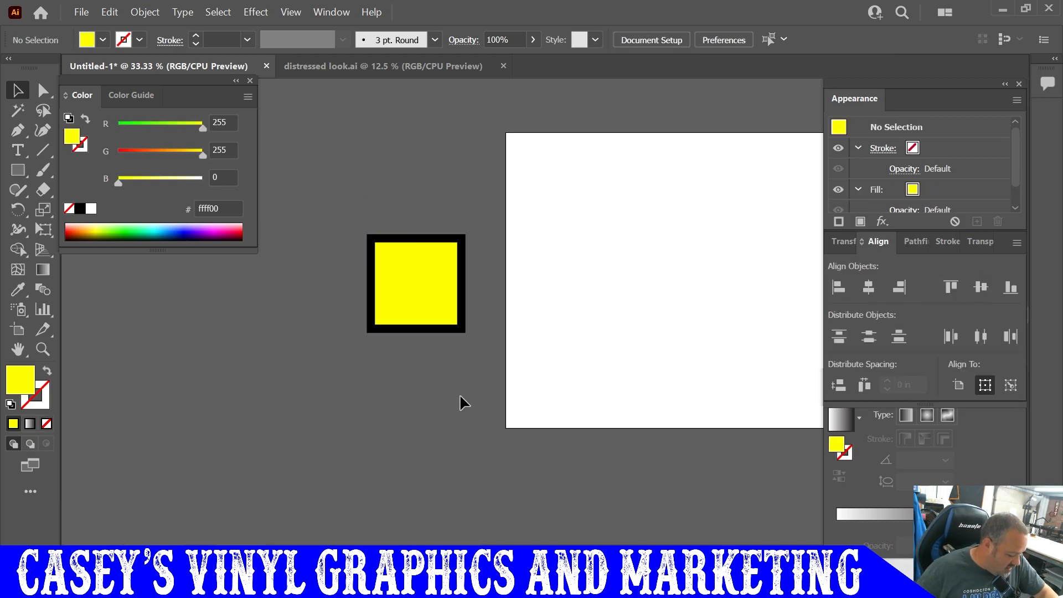
Pull the yellow square's top-right corner straight up to the black square's outer edge with the Curvature tool.
scroll(429, 264, up, 2)
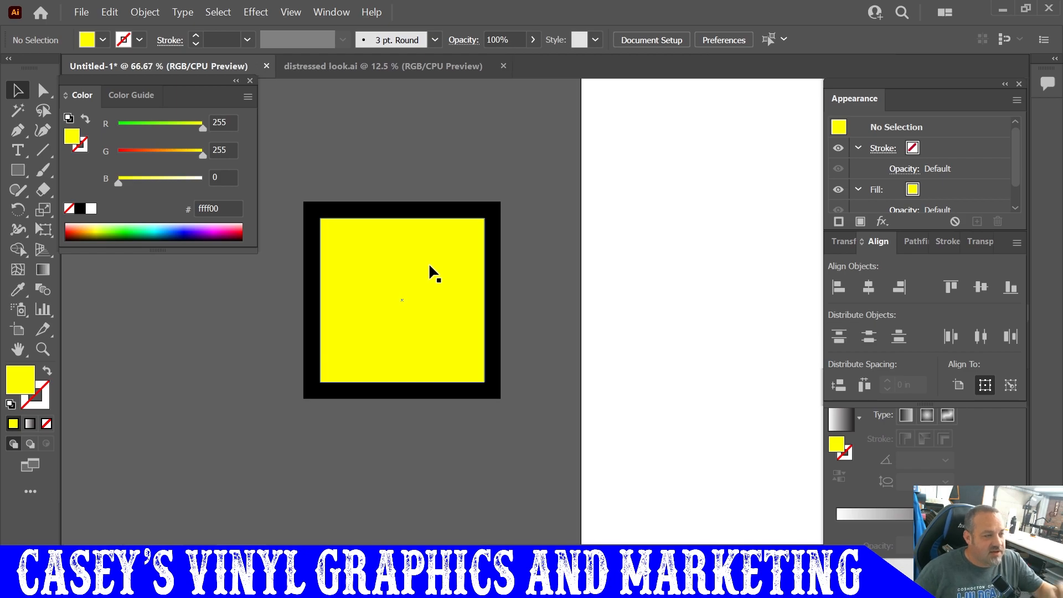
click(44, 132)
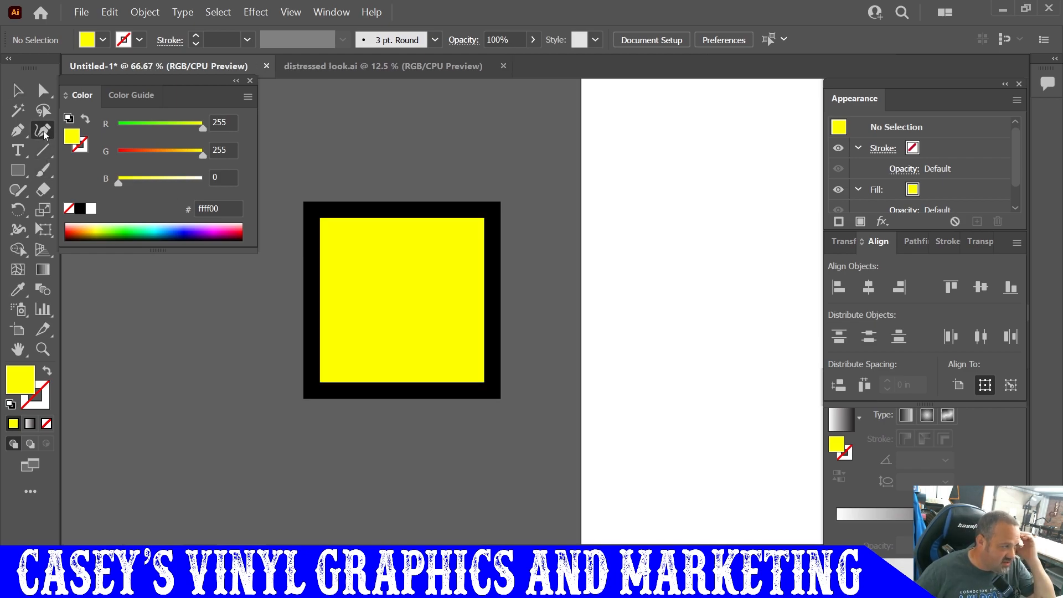
scroll(485, 220, up, 2)
click(483, 220)
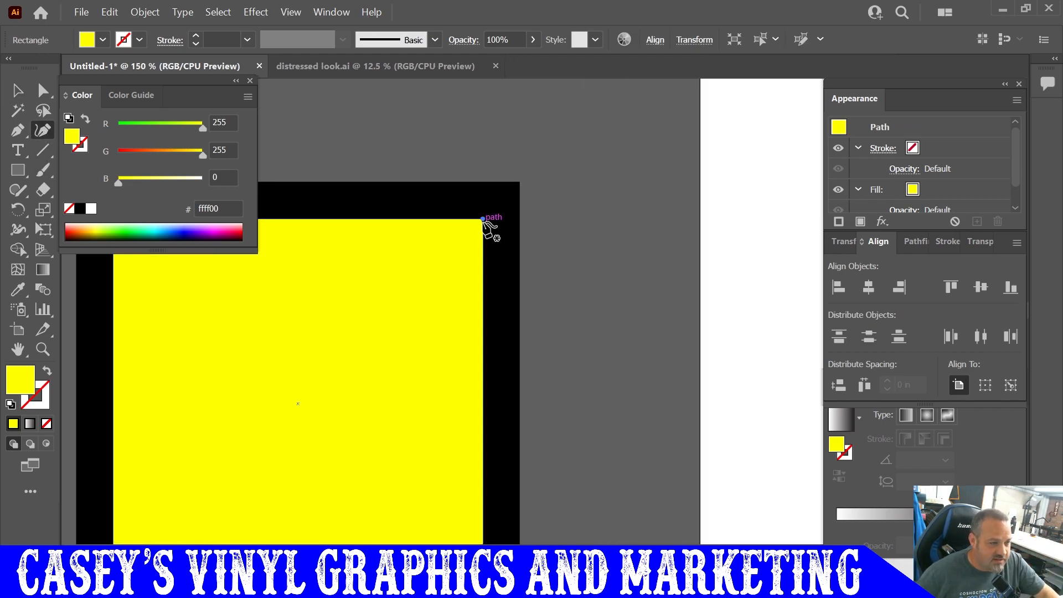
drag(484, 220, 483, 181)
Pull the yellow square's bottom-left corner straight down to the black square's outer edge.
scroll(481, 200, down, 3)
scroll(465, 260, down, 2)
scroll(421, 285, left, 1)
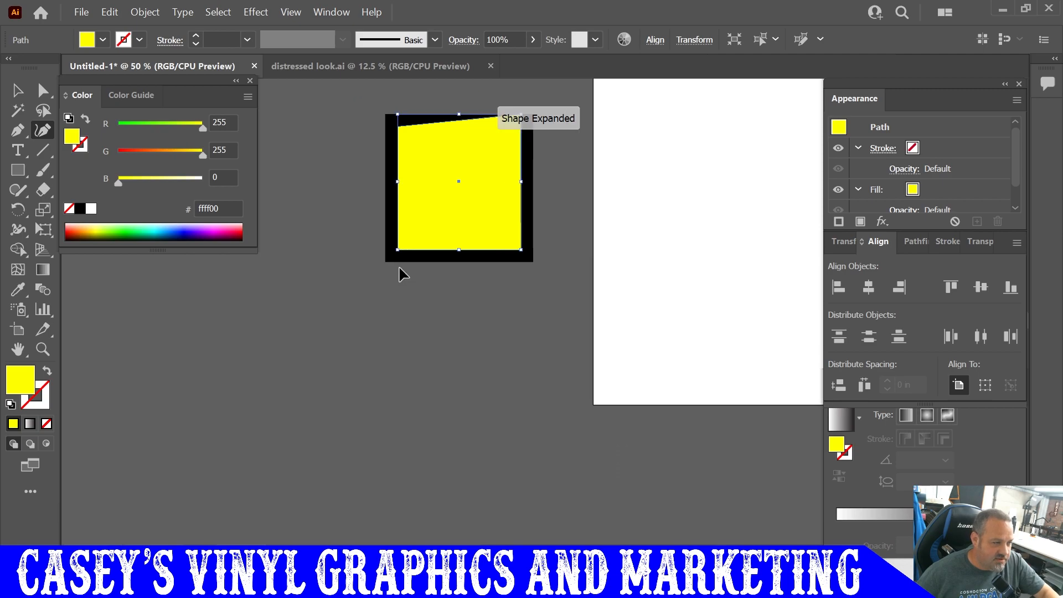
scroll(399, 265, up, 3)
drag(374, 247, 374, 281)
Delete the black square behind the slanted yellow shape.
click(16, 89)
click(491, 410)
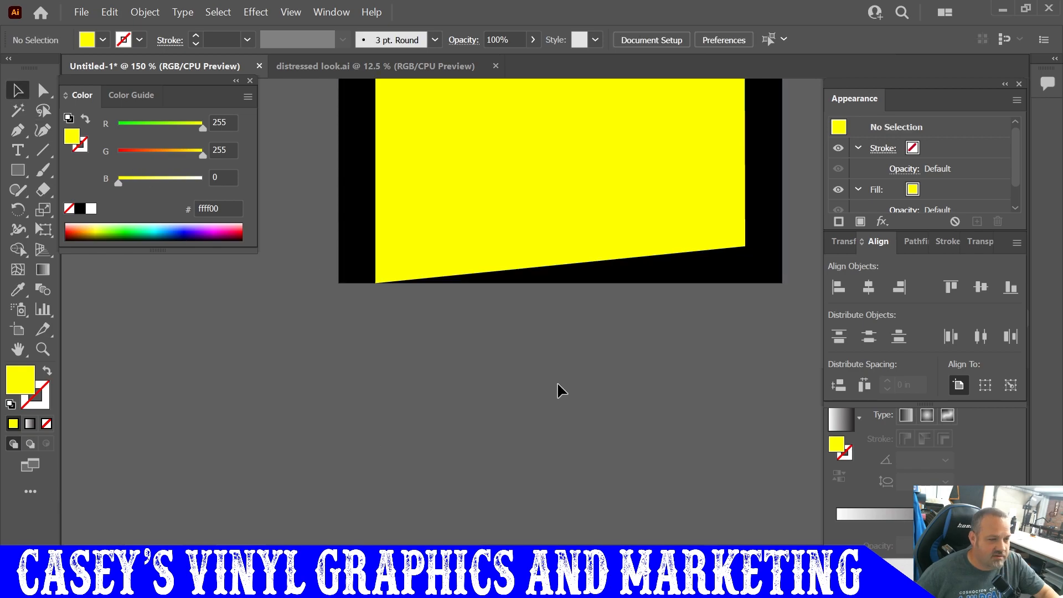
click(777, 271)
key(Delete)
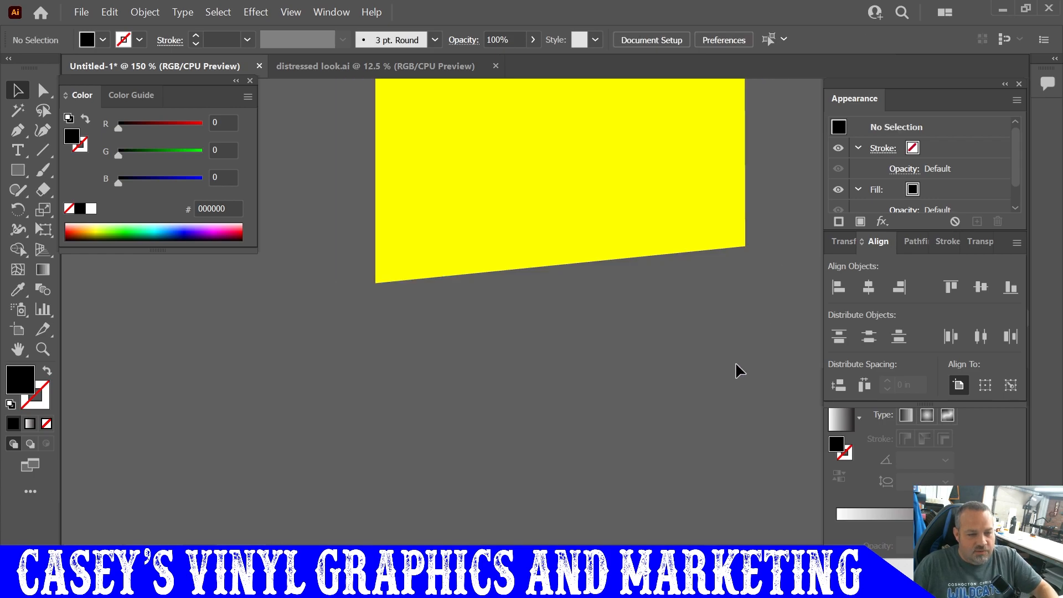
Add three anchor points to the slanted top edge near its right end with the Curvature tool, pulling the middle one upward.
key(ctrl+minus)
key(ctrl+minus)
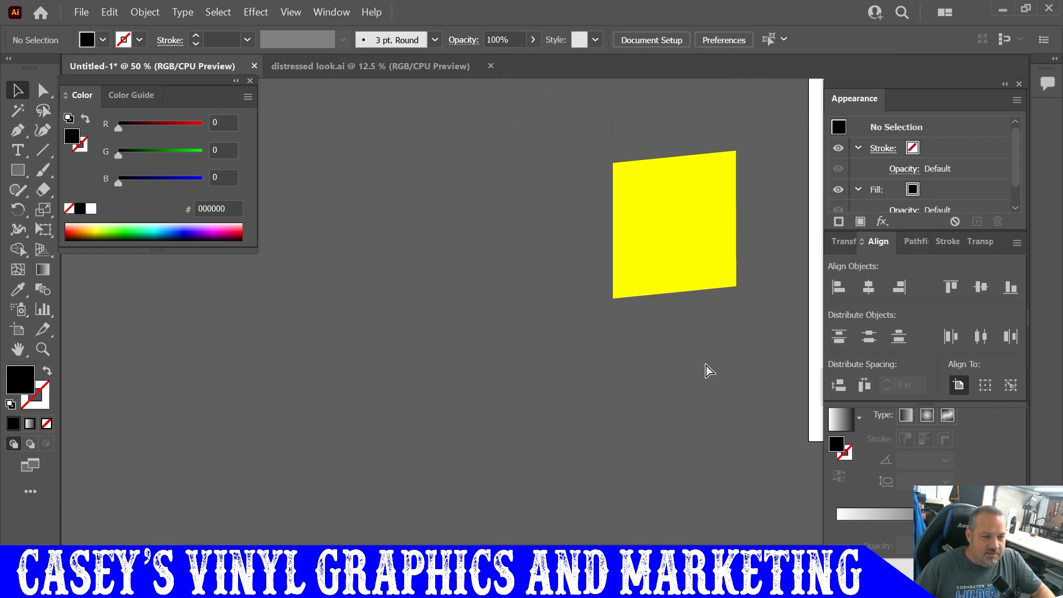
scroll(706, 365, right, 4)
scroll(605, 229, up, 2)
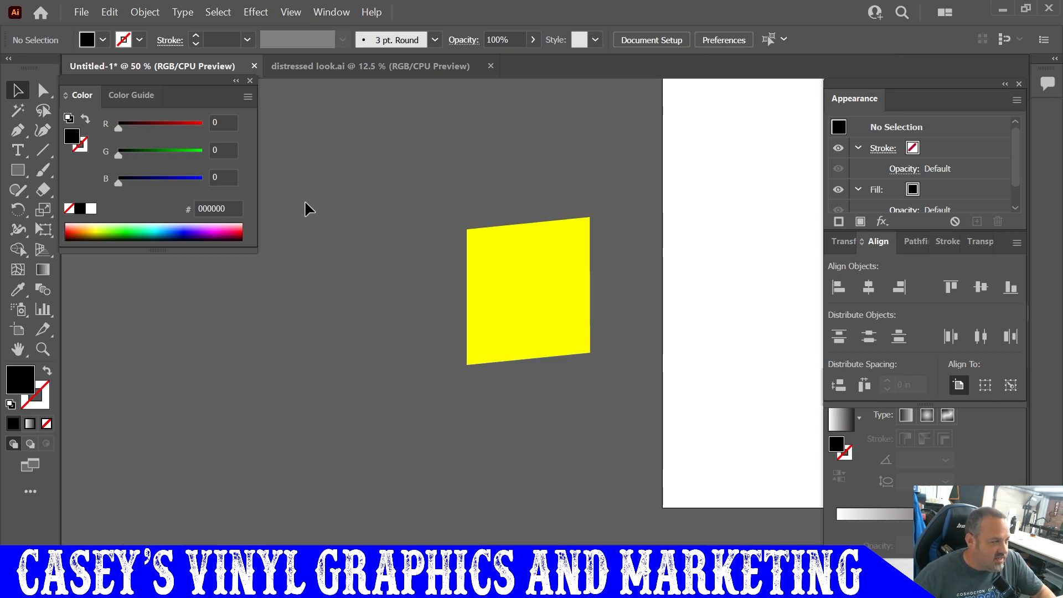
click(43, 130)
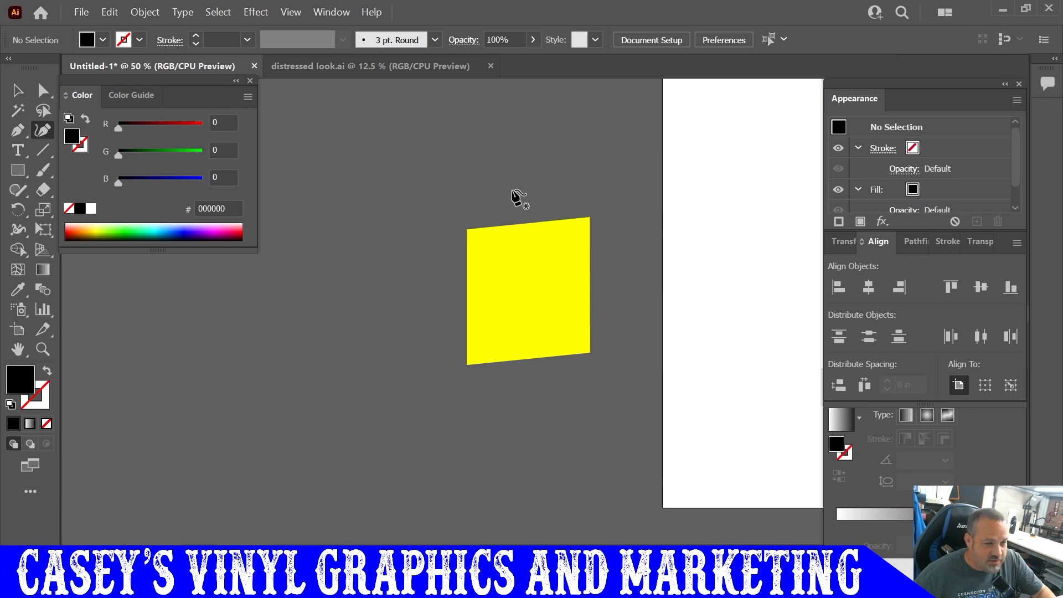
scroll(571, 223, up, 2)
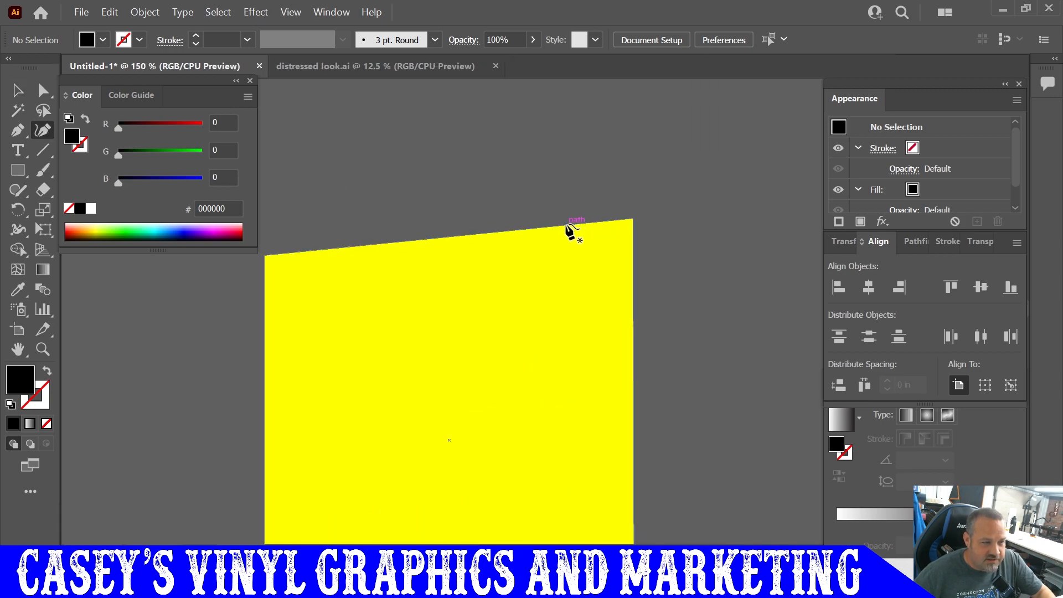
click(567, 226)
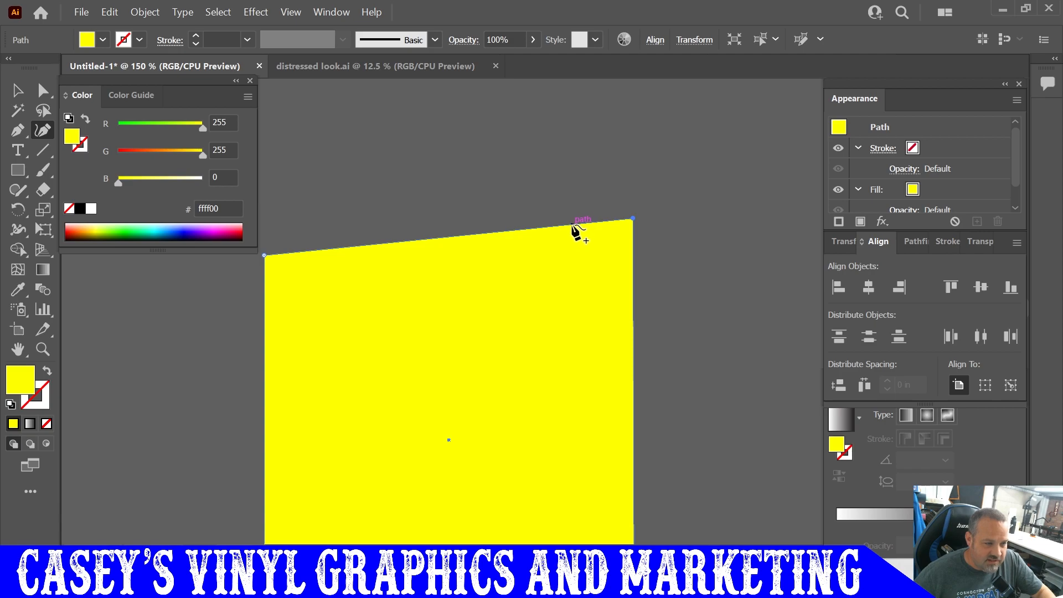
click(572, 225)
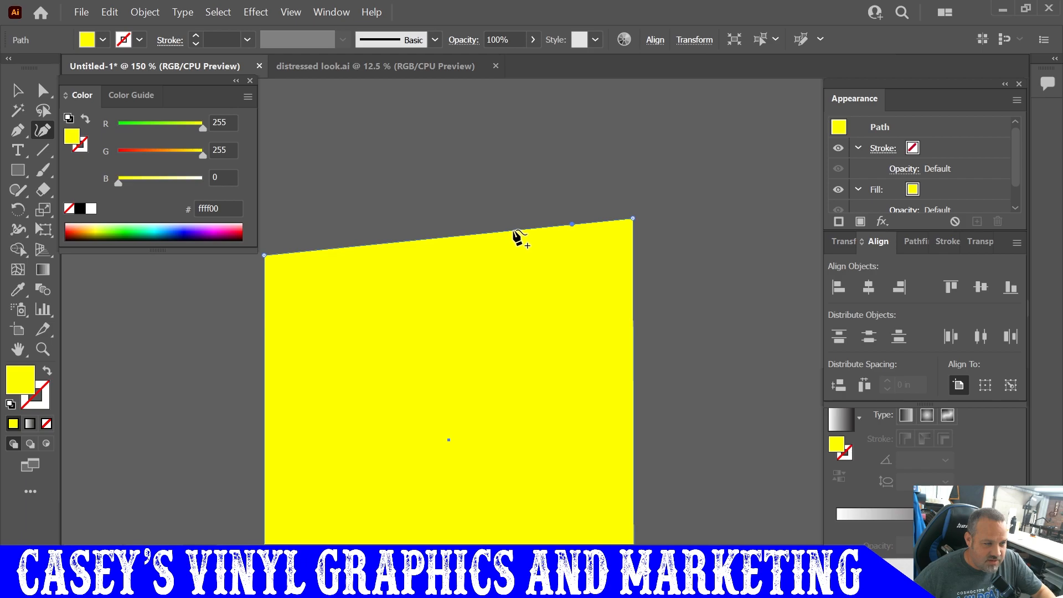
click(513, 230)
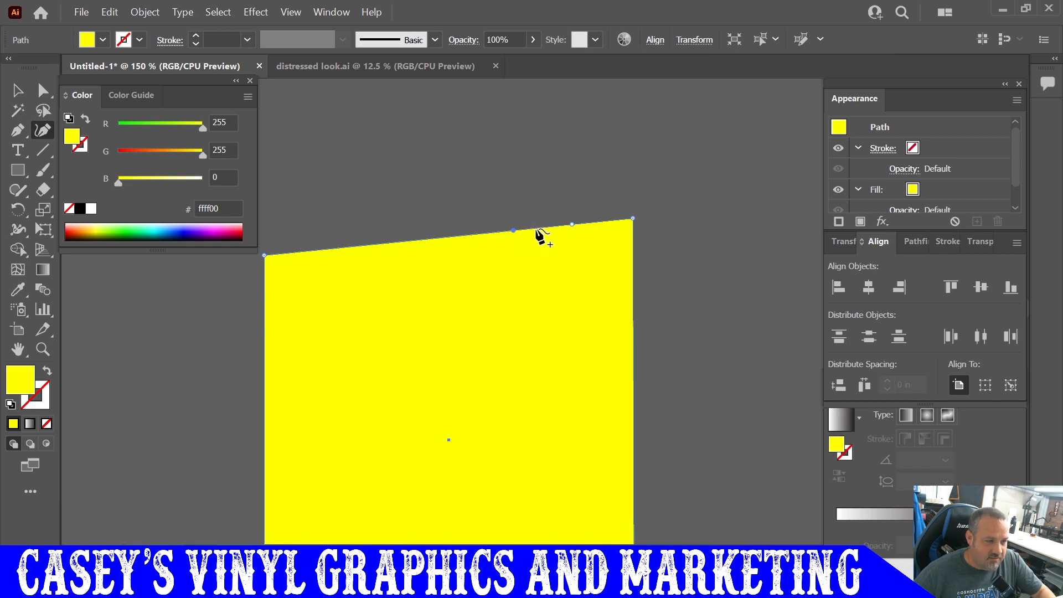
drag(538, 229, 563, 177)
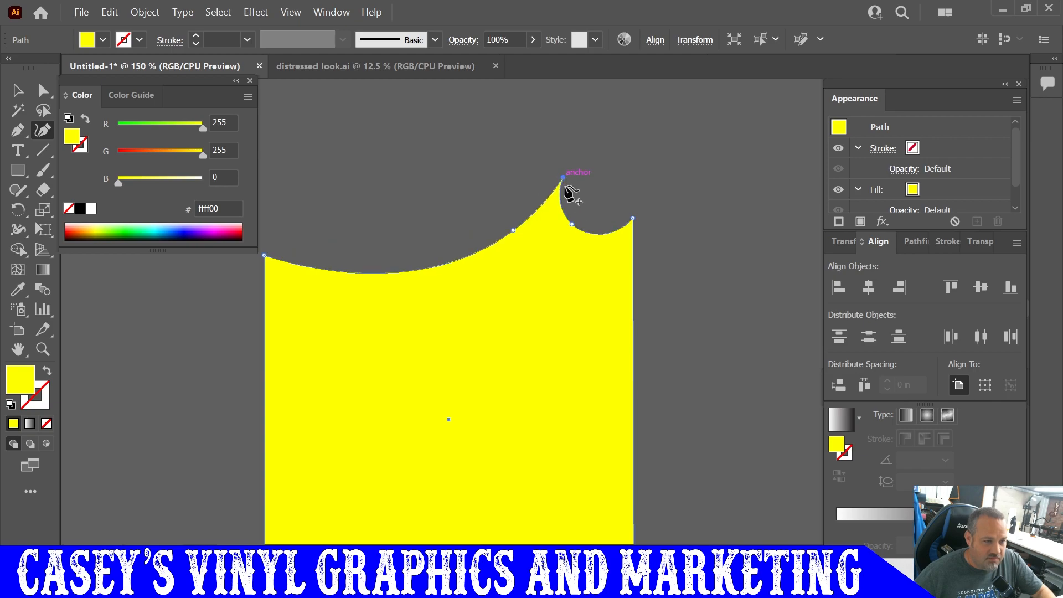
Convert the two anchors at the base of the spike to corner points and shift its tip until the right side is vertical.
double_click(572, 225)
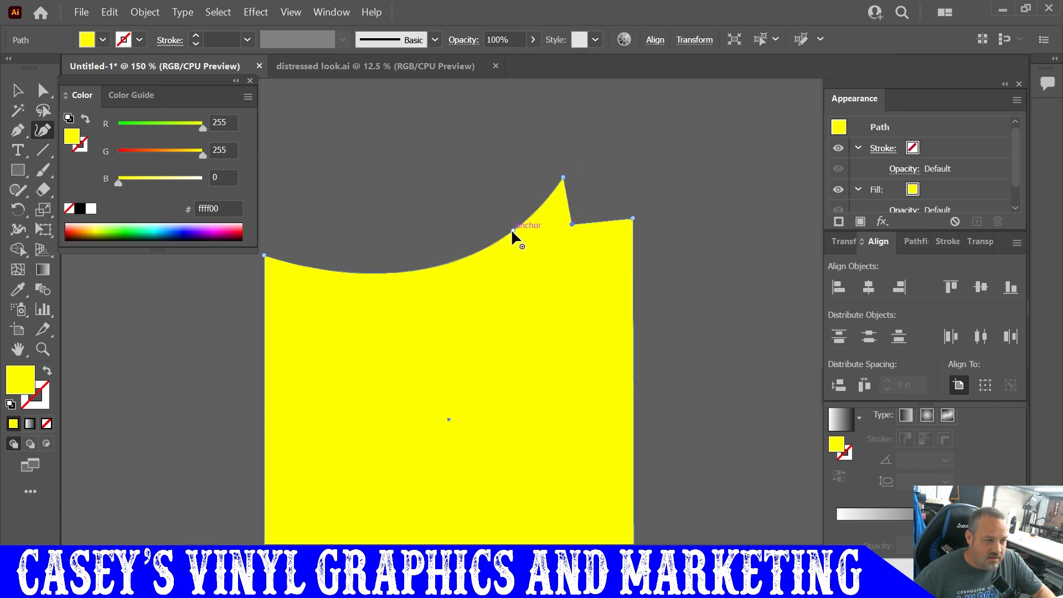
double_click(512, 231)
scroll(578, 190, up, 3)
drag(545, 169, 570, 156)
scroll(562, 168, up, 1)
scroll(570, 157, down, 4)
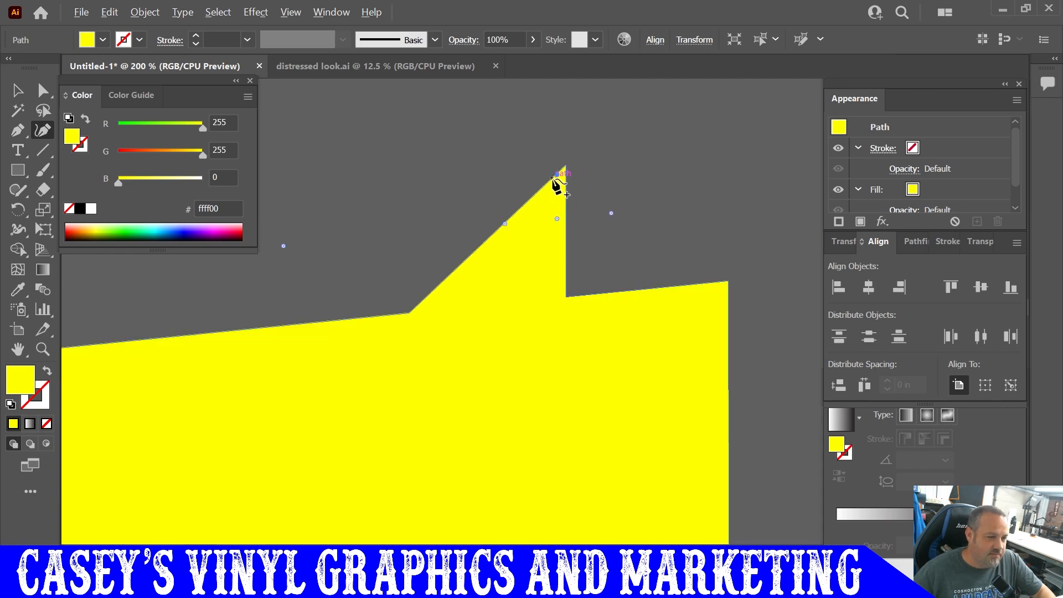
click(22, 89)
click(485, 185)
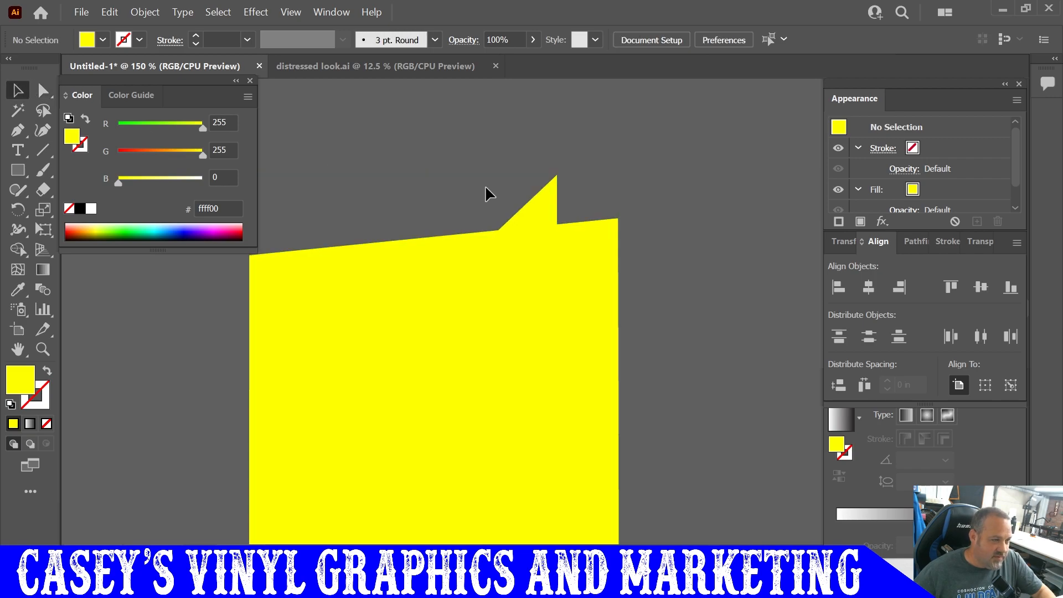
Duplicate the spiked yellow shape with Paste in Back and undo the trial sideways move.
scroll(673, 265, down, 2)
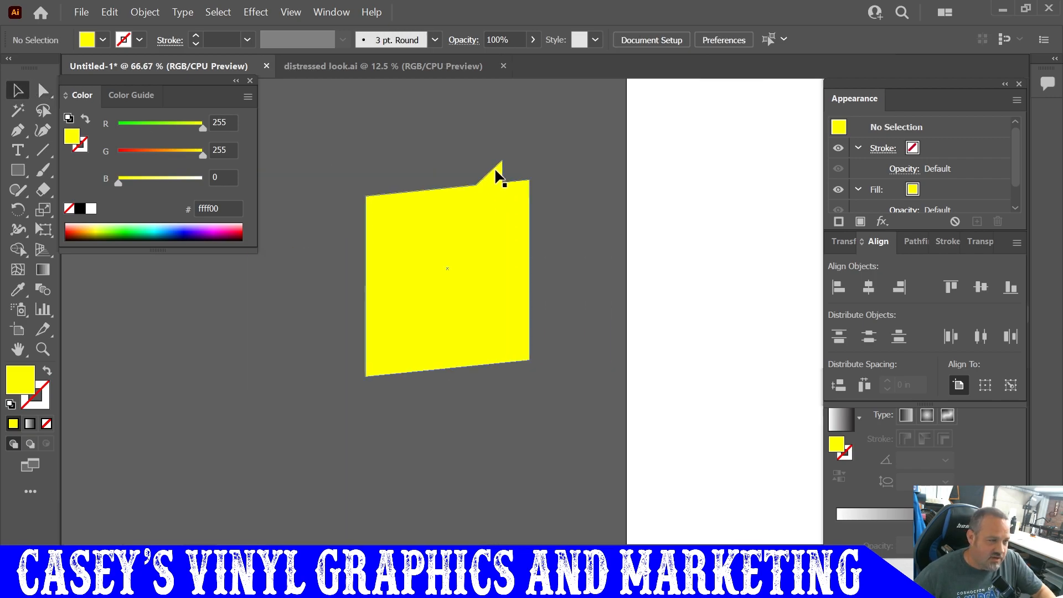
click(485, 284)
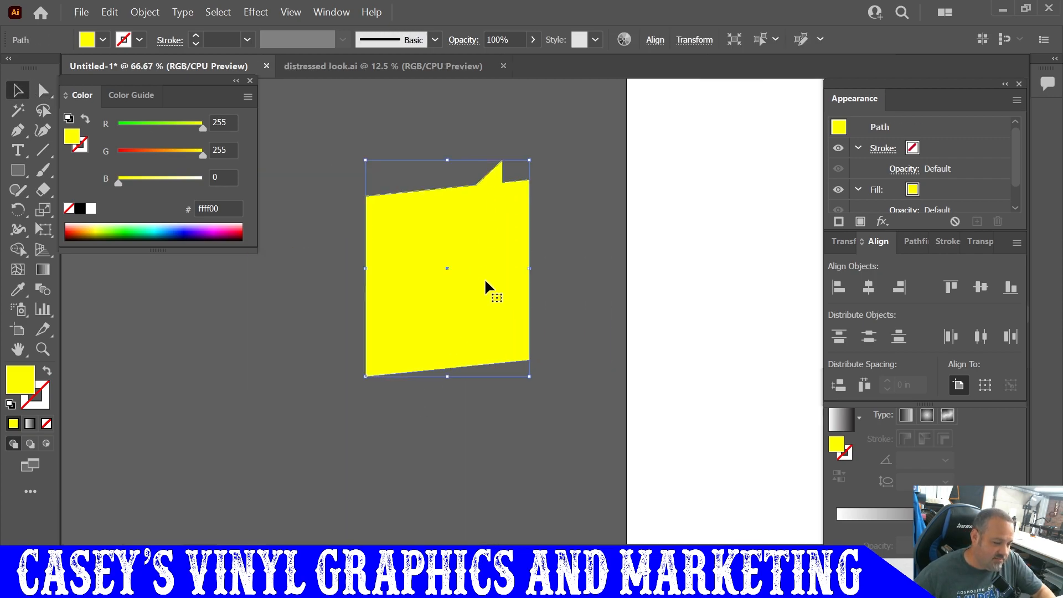
click(579, 273)
drag(508, 272, 610, 276)
key(ctrl+z)
Reflect the selected yellow copy across the vertical axis.
right_click(466, 255)
mouse_move(578, 450)
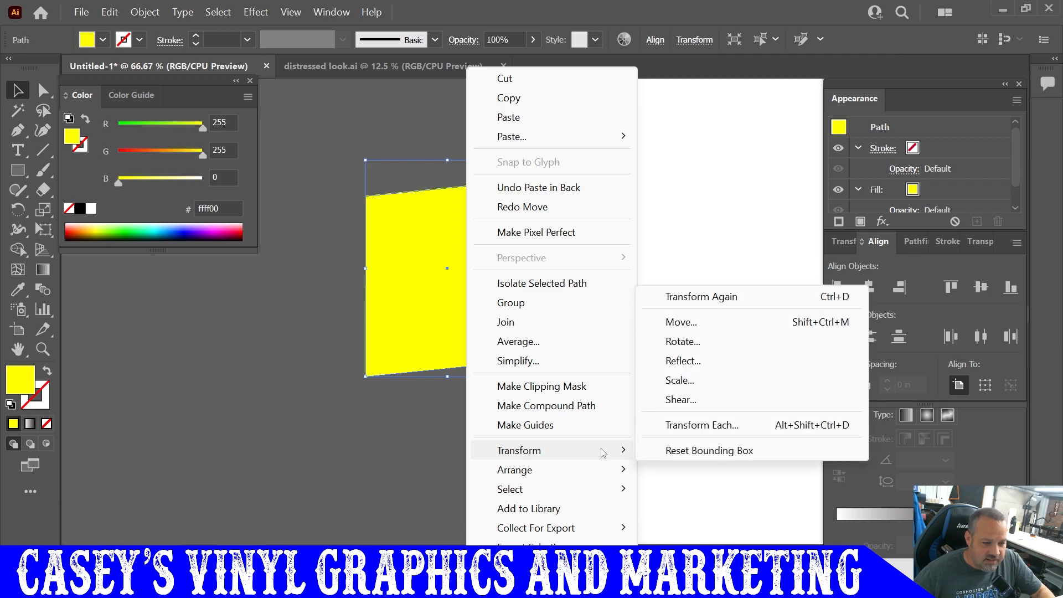
click(681, 357)
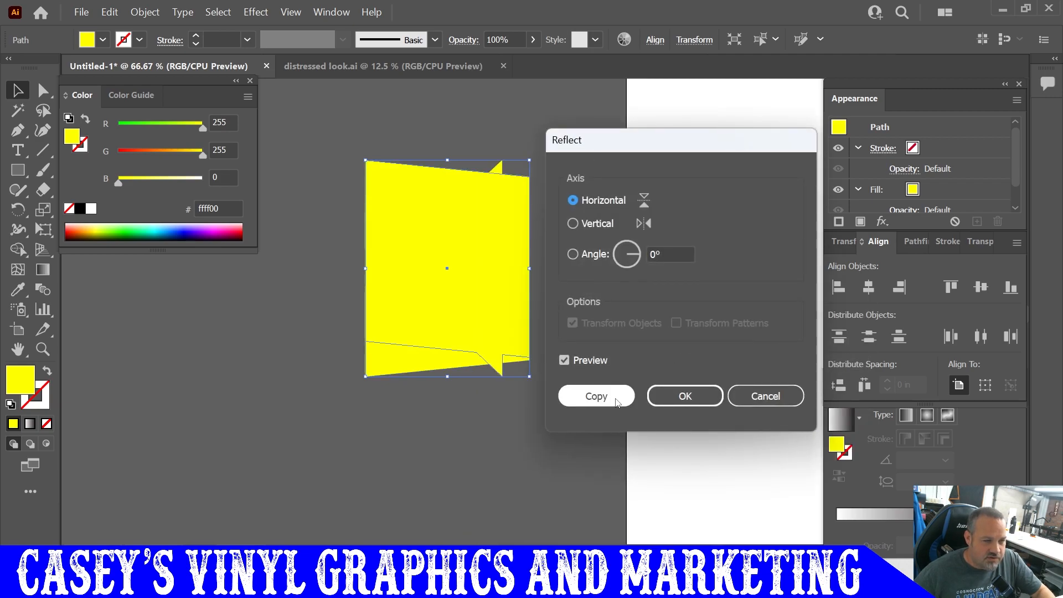
click(573, 223)
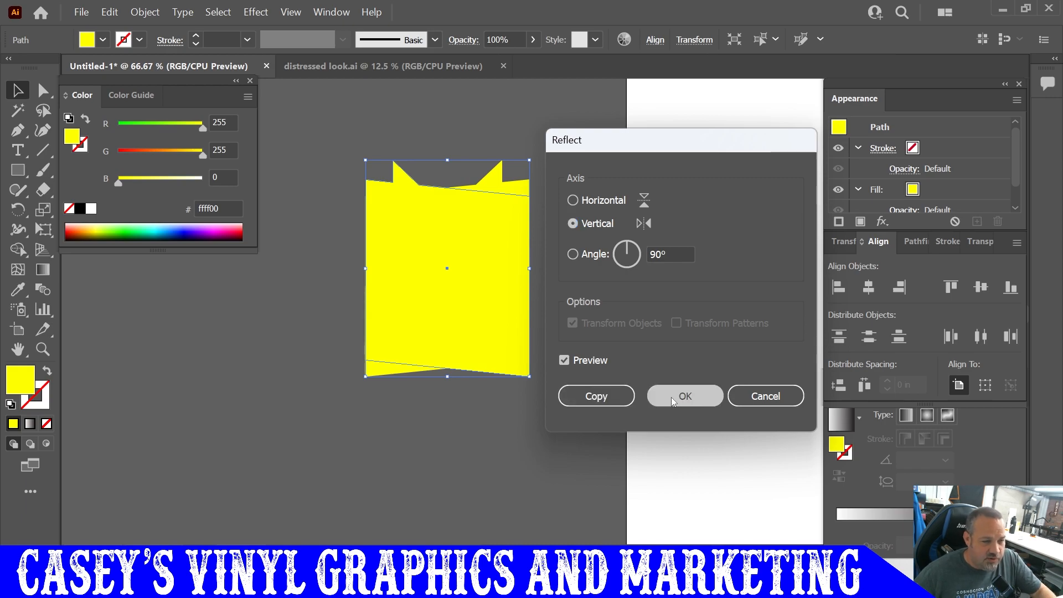
click(671, 397)
click(560, 406)
Reflect the yellow copy across the horizontal axis so its spike points downward.
click(460, 268)
right_click(461, 271)
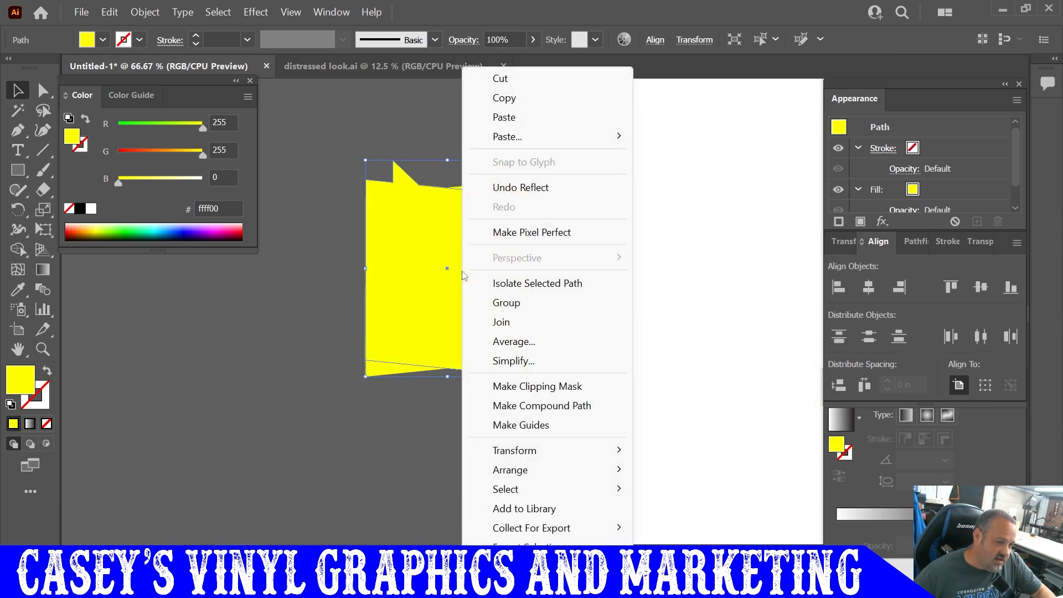
mouse_move(552, 455)
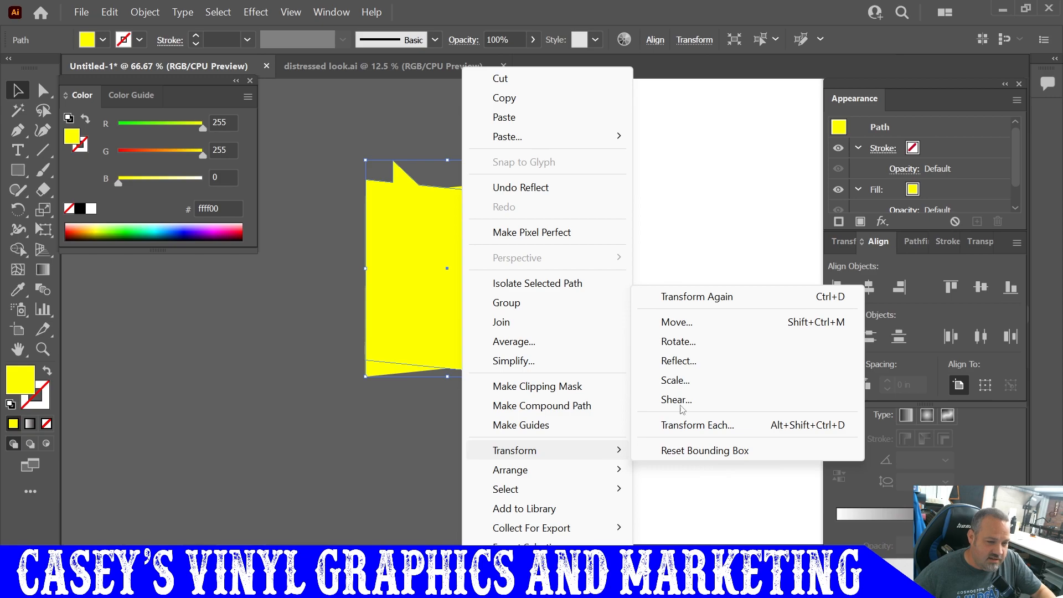
click(685, 362)
click(576, 201)
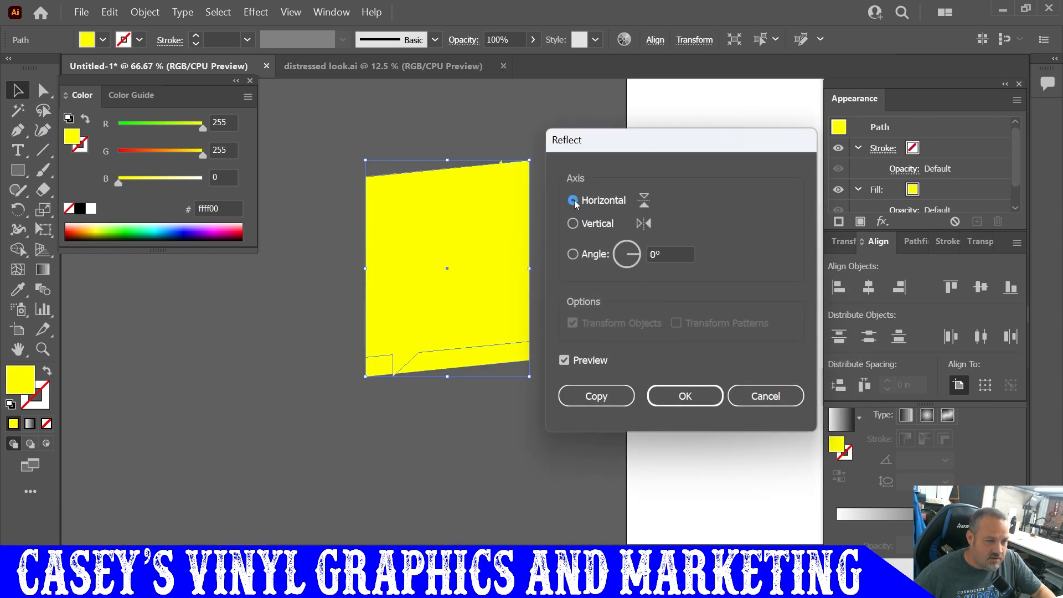
click(687, 396)
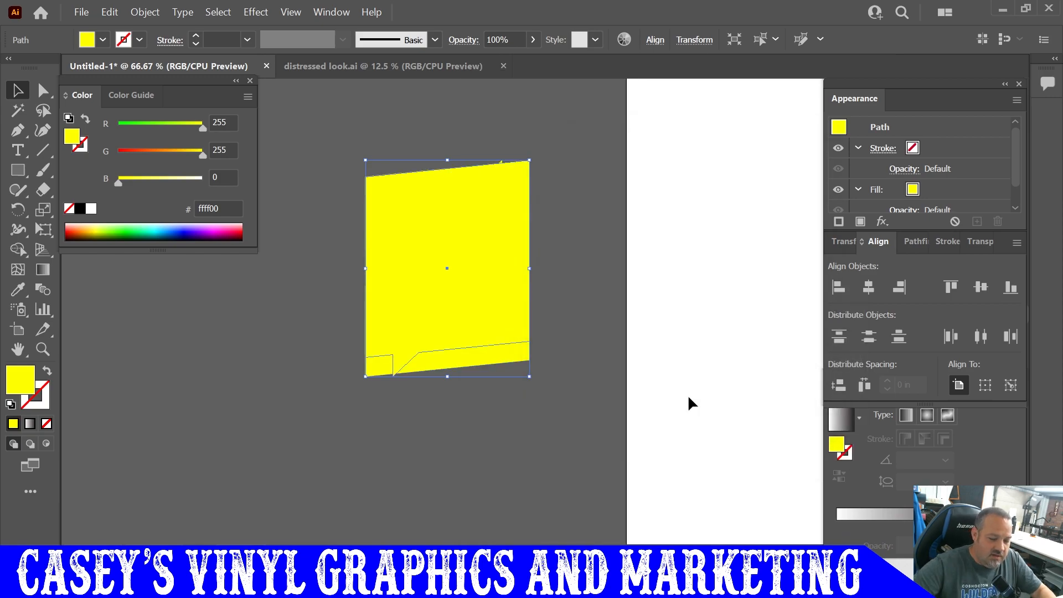
Nudge the reflected copy straight down until its slanted edges line up with the original shape.
key(shift+Down)
key(shift+Down)
key(shift+Down)
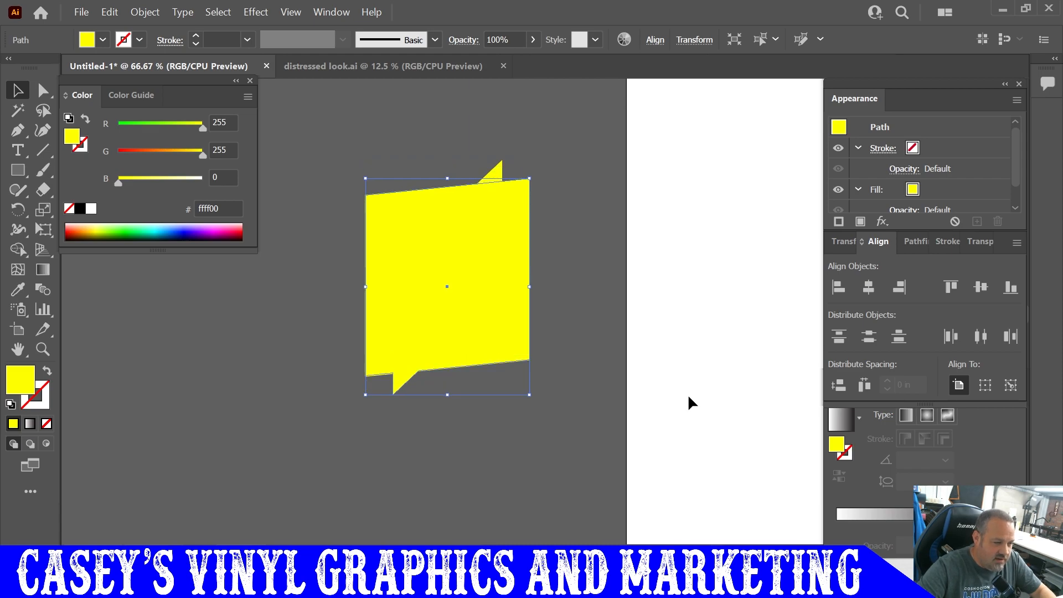
key(Down)
key(Down)
key(Down)
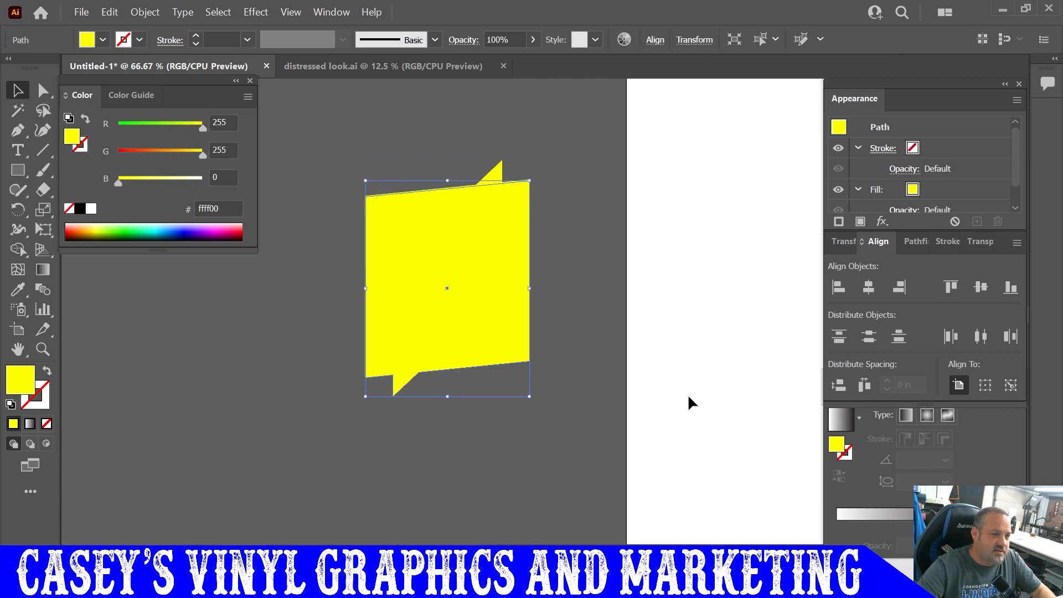
click(596, 344)
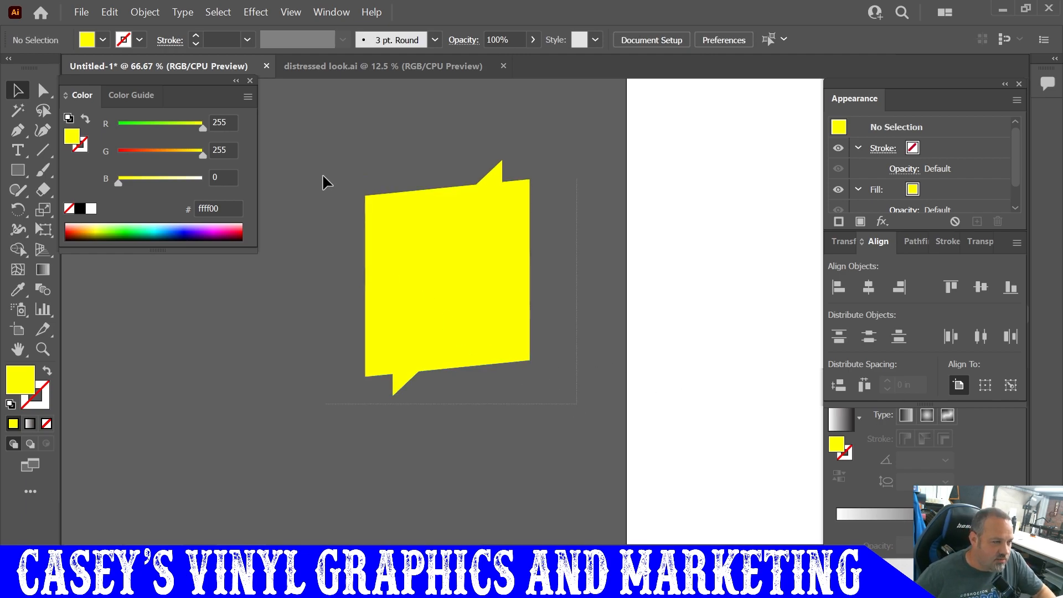
Select both yellow shapes and unite them into a single shape with Pathfinder.
key(ctrl+a)
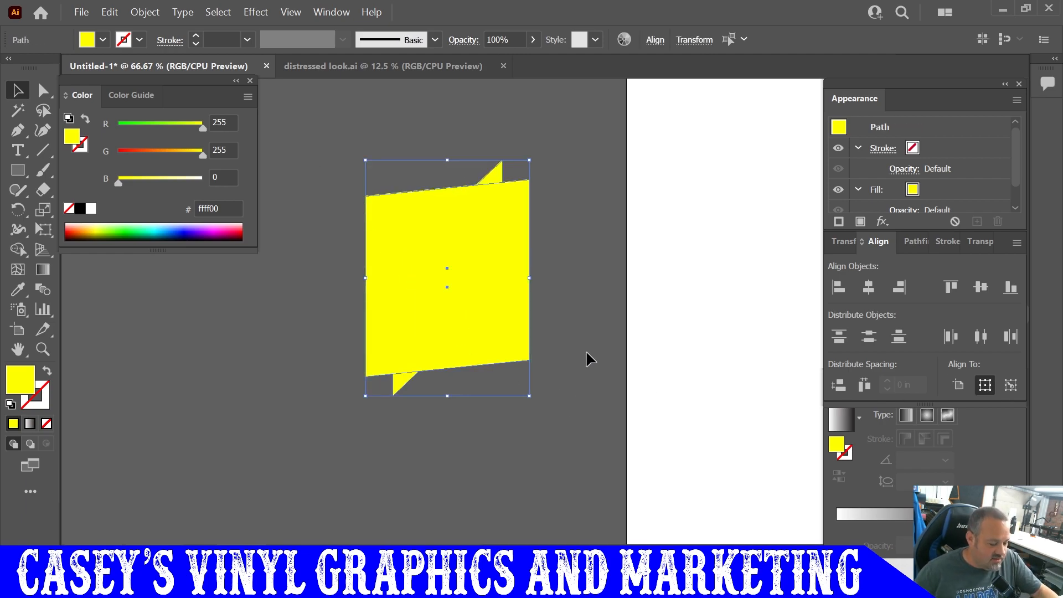
click(847, 247)
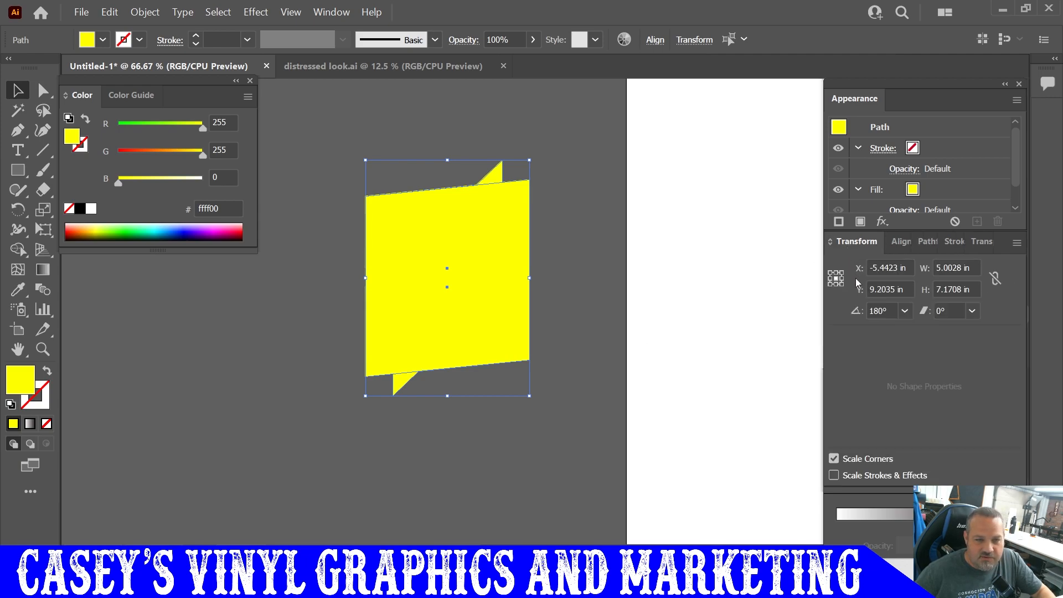
click(930, 241)
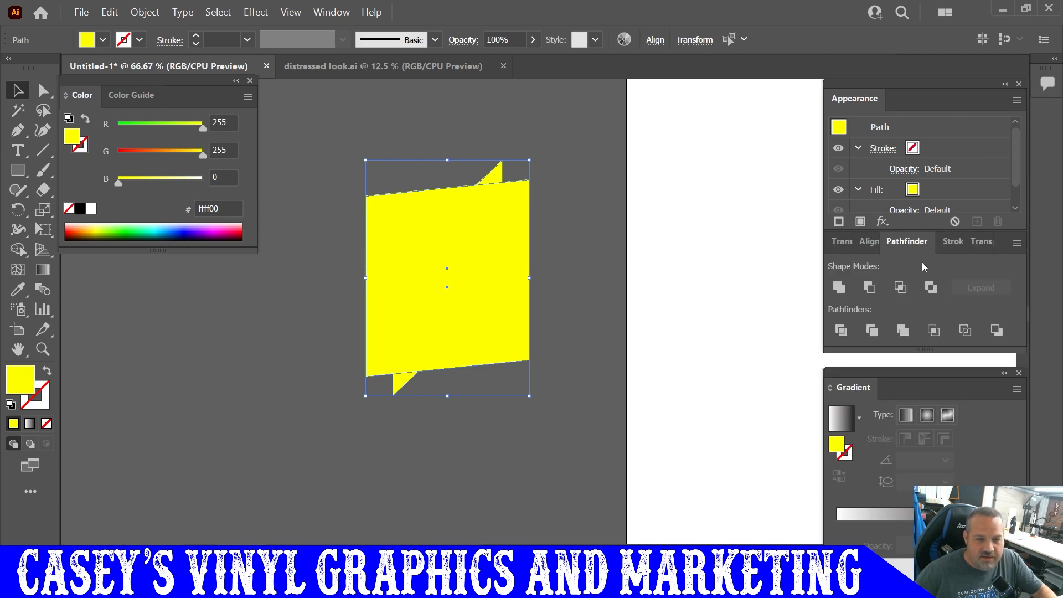
click(839, 287)
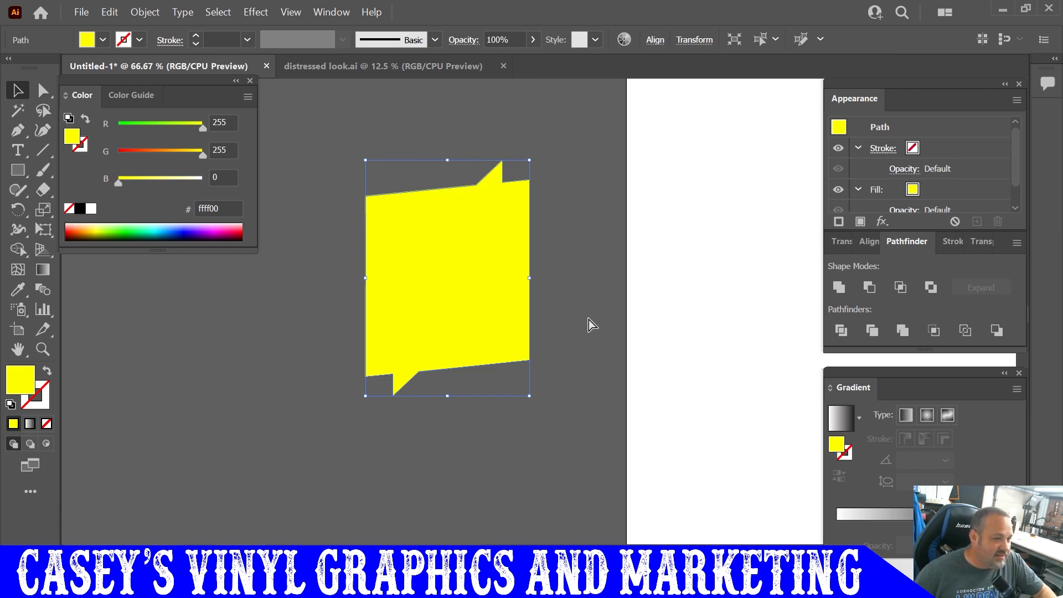
Move the united yellow shape slightly upward on the canvas.
scroll(591, 324, right, 2)
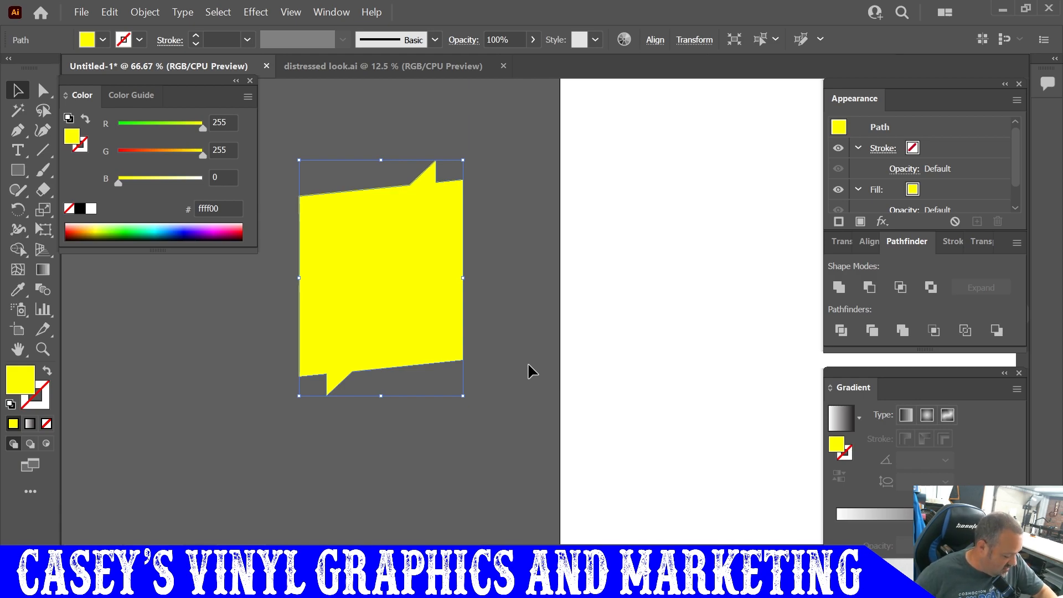
scroll(521, 366, left, 2)
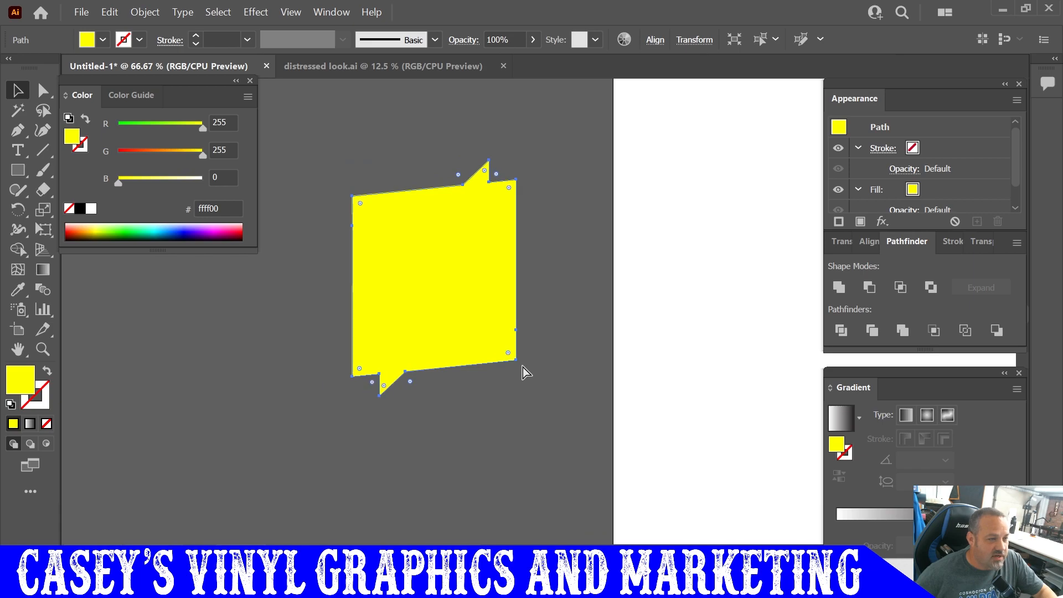
drag(478, 245, 484, 192)
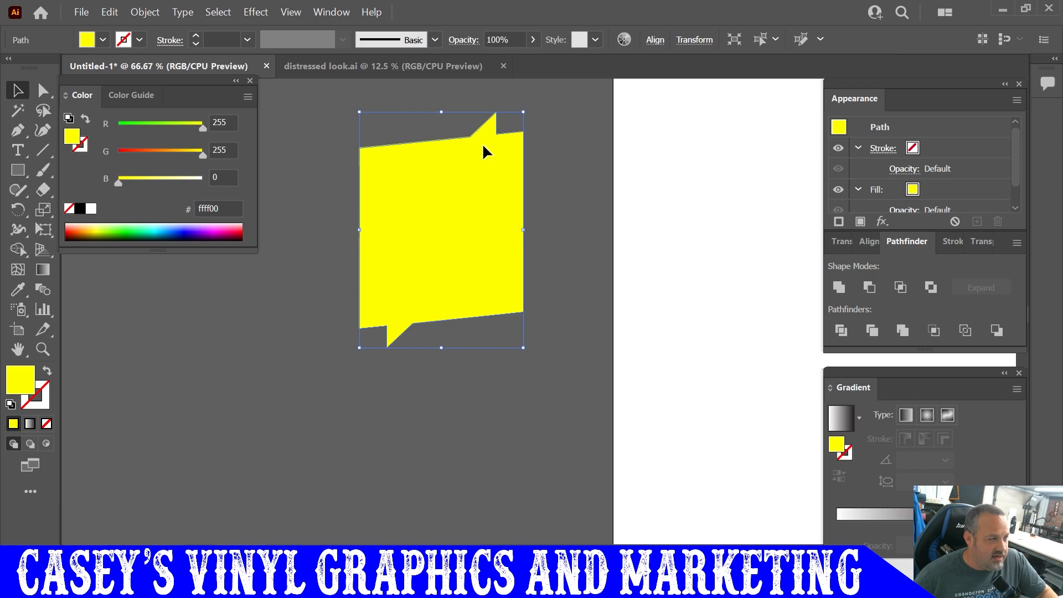
Give the yellow shape a 3 pt black stroke aligned to the outside.
click(196, 36)
click(196, 35)
click(196, 35)
click(196, 36)
click(170, 40)
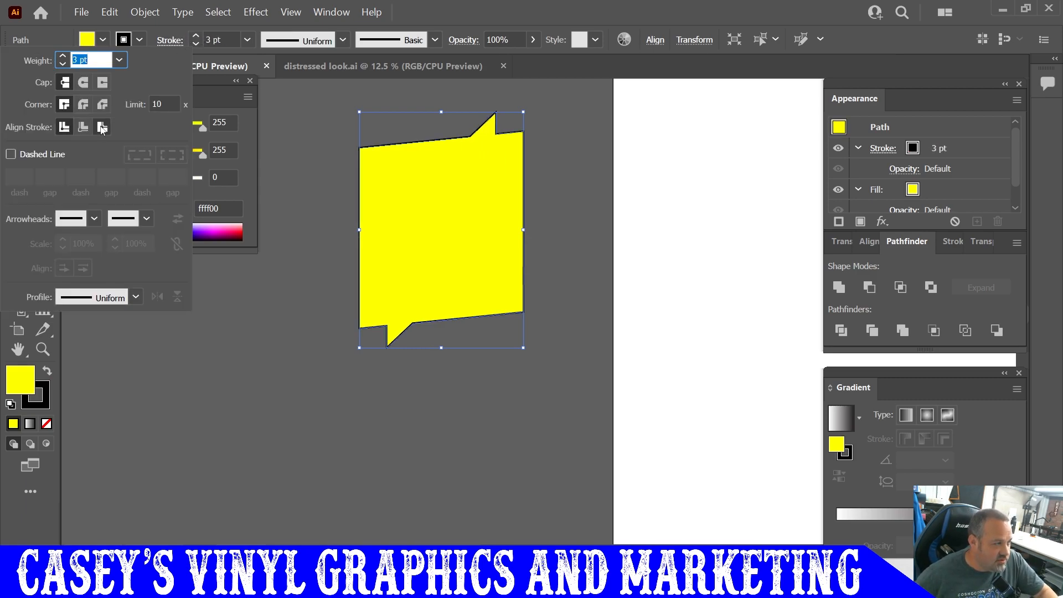
click(102, 127)
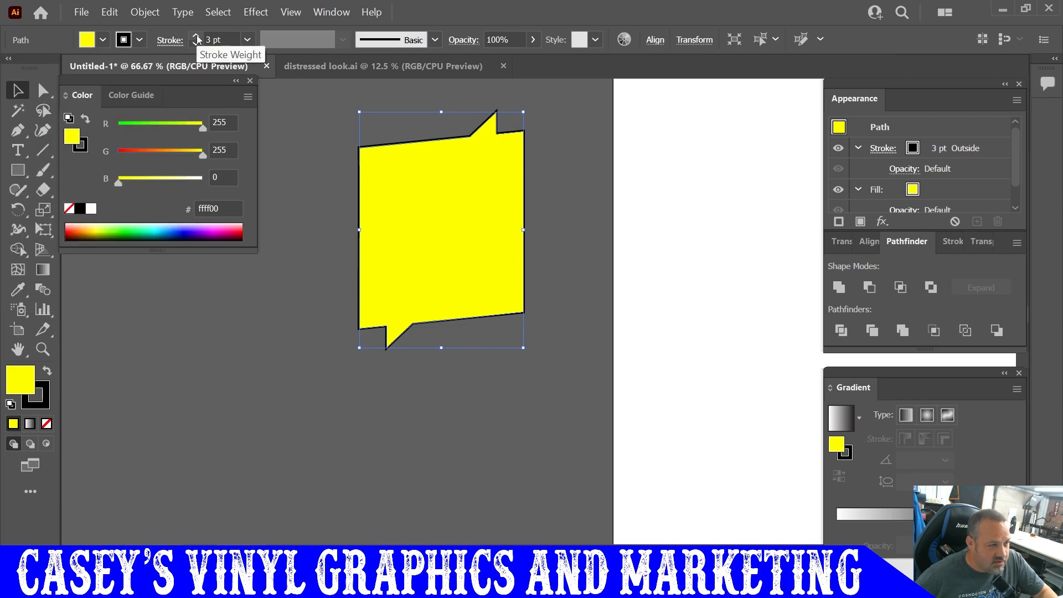
Raise the stroke weight to 14 pt and align the stroke to the inside of the shape.
click(196, 36)
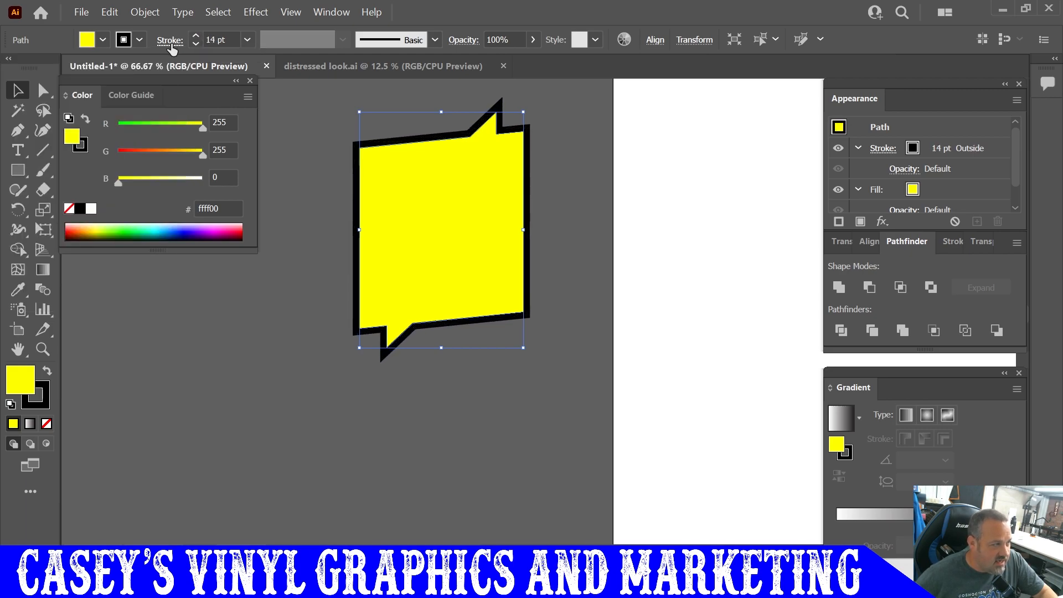
click(170, 40)
click(83, 127)
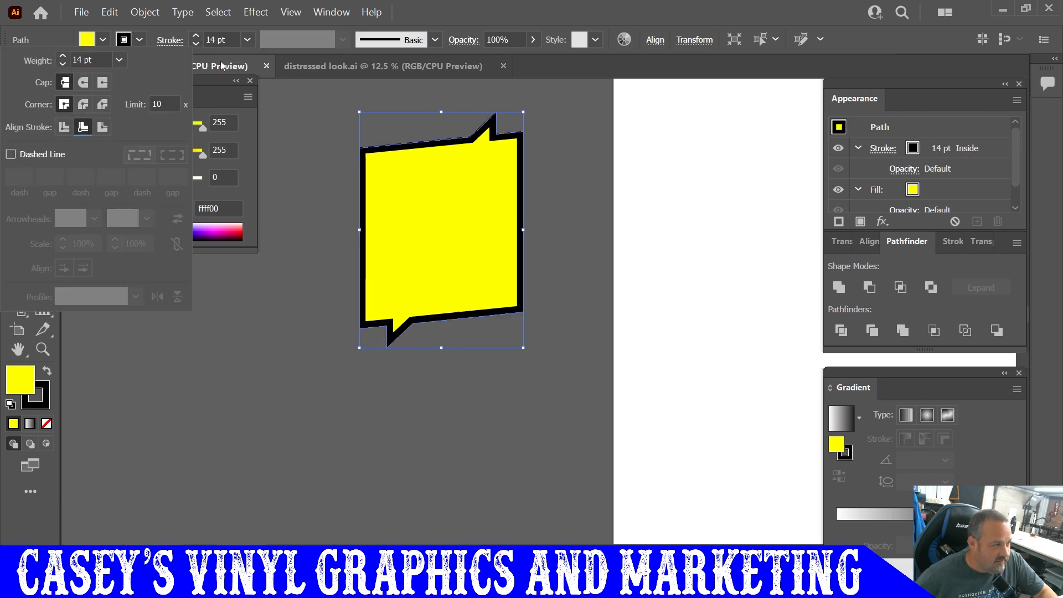
Thicken the shape's inside stroke to 24 pt.
click(197, 36)
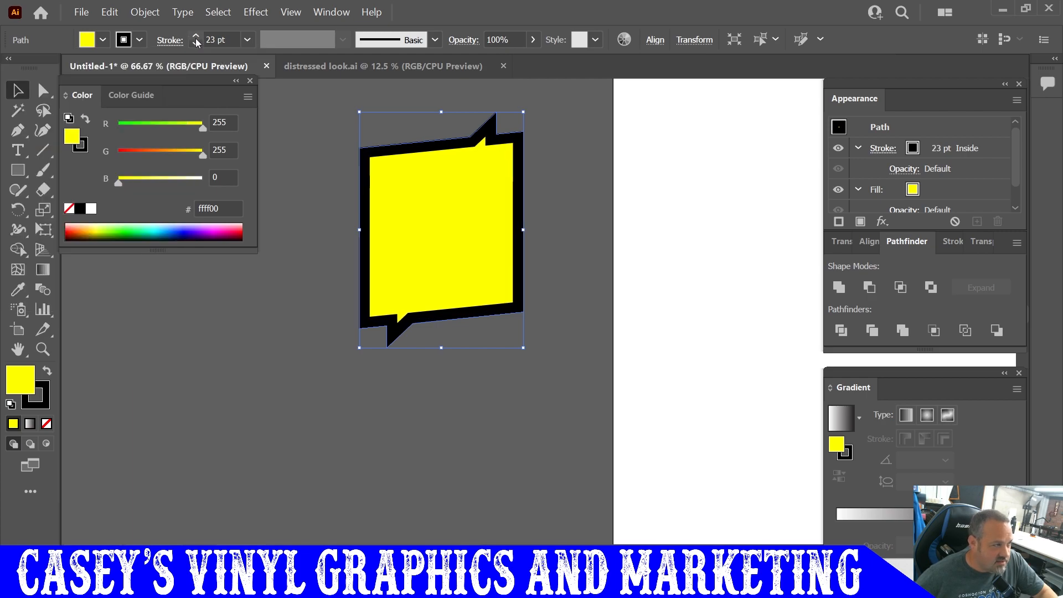
click(197, 45)
click(197, 45)
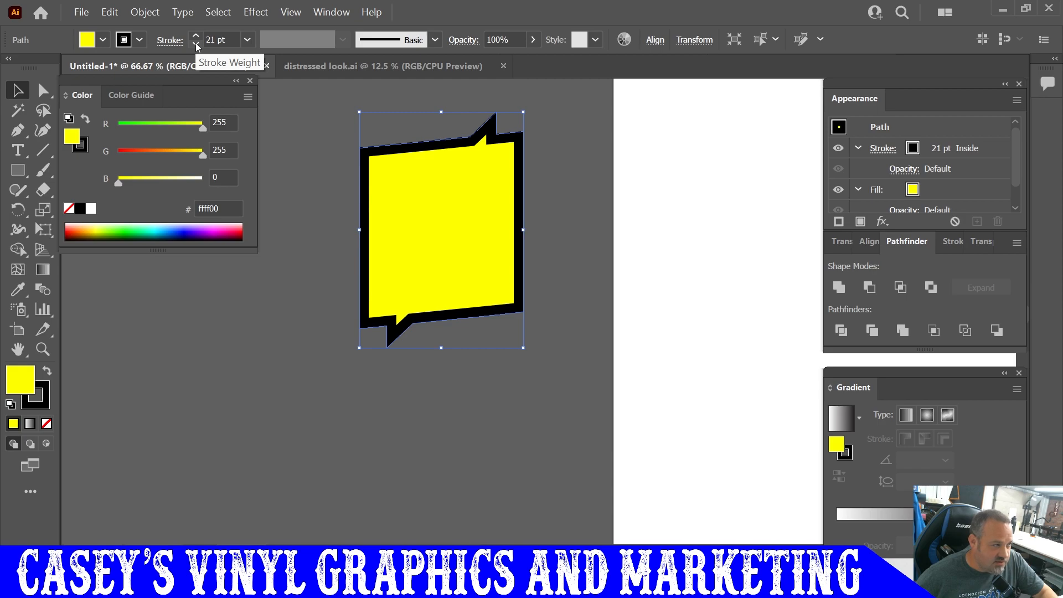
click(197, 36)
click(197, 37)
click(196, 36)
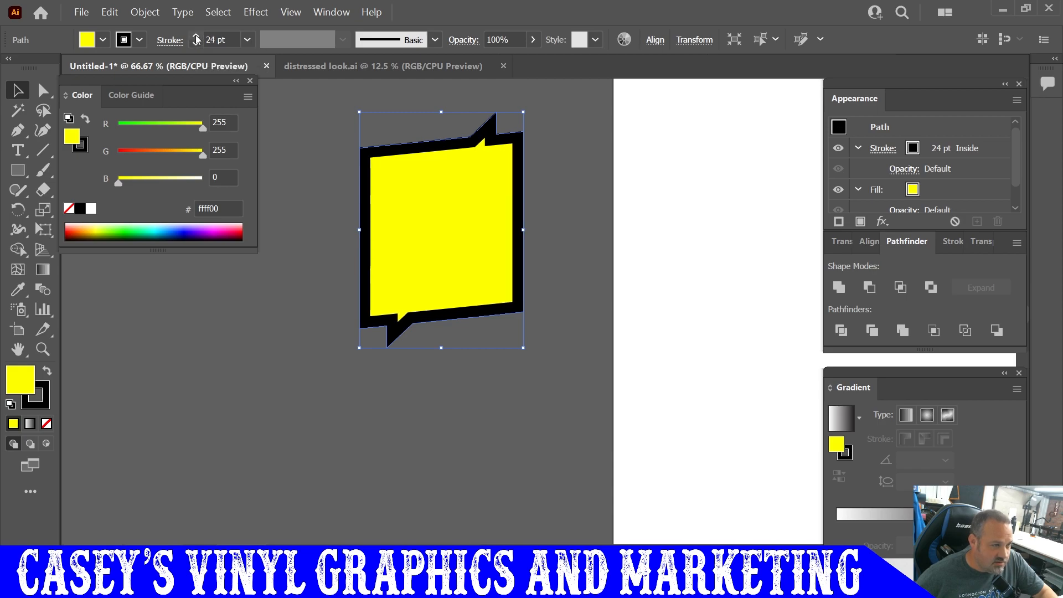
click(197, 37)
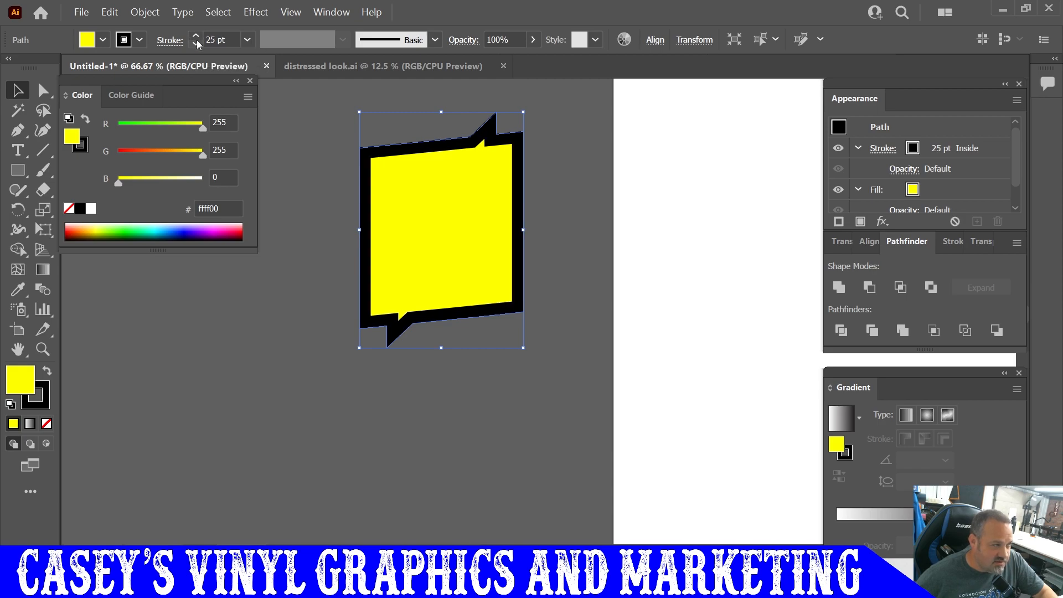
click(196, 44)
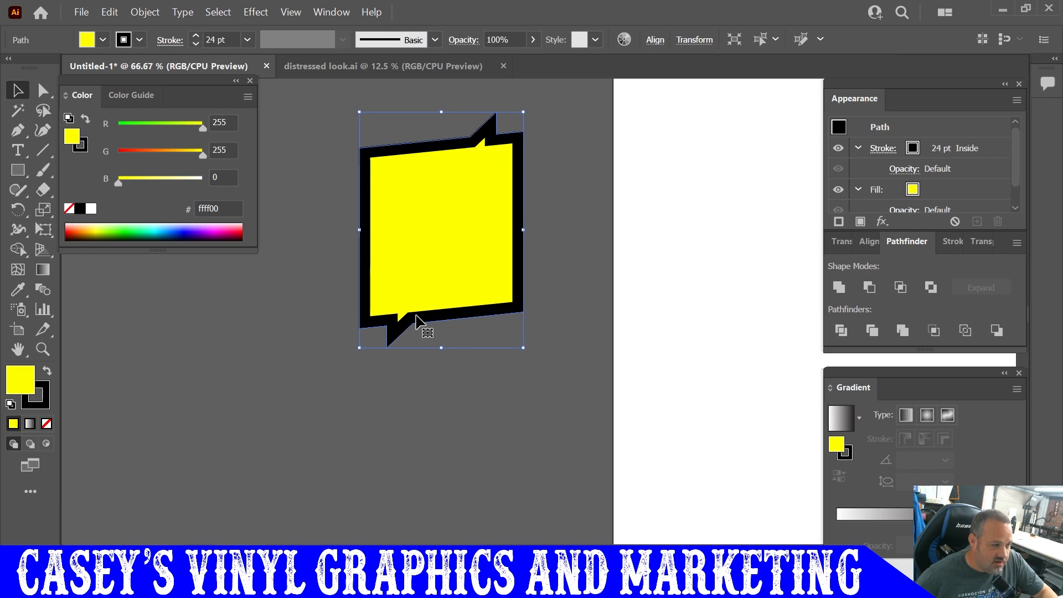
Flatten the shape's transparency with the Medium Resolution preset, converting strokes to outlines, and merge the resulting pieces with Pathfinder.
click(148, 12)
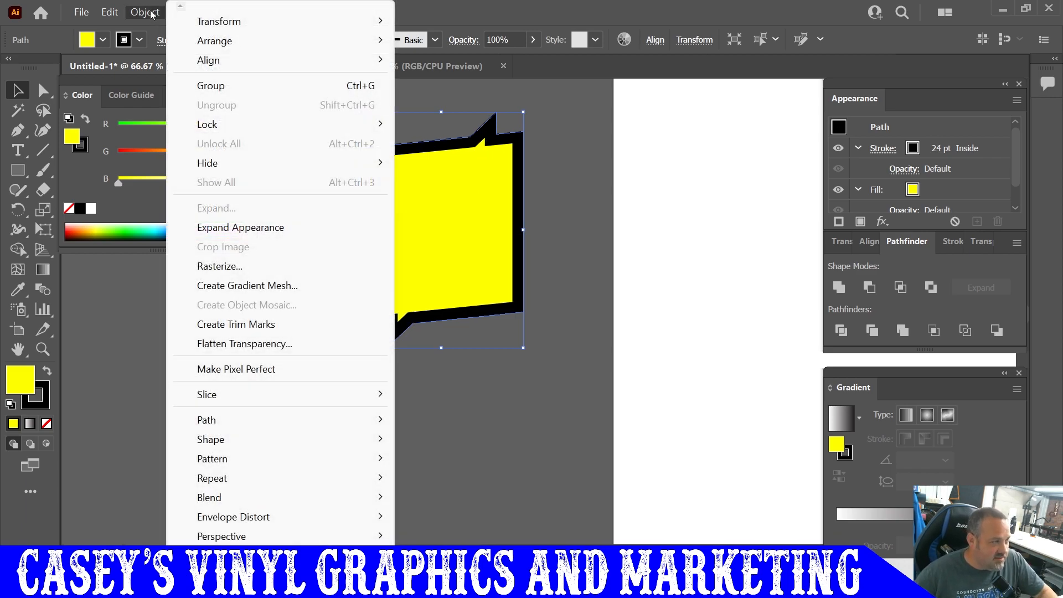
click(286, 345)
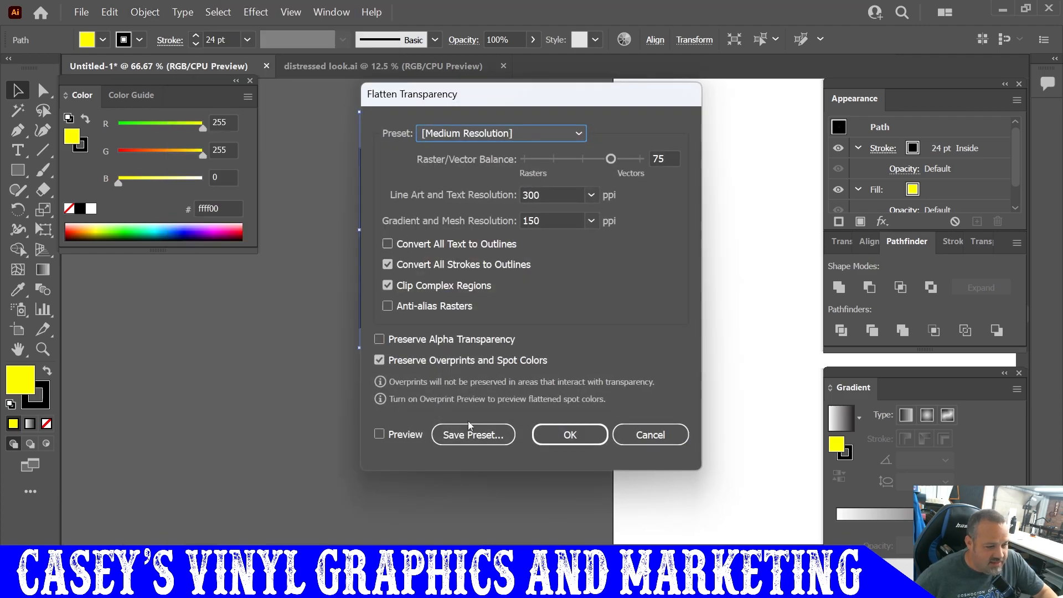
click(569, 436)
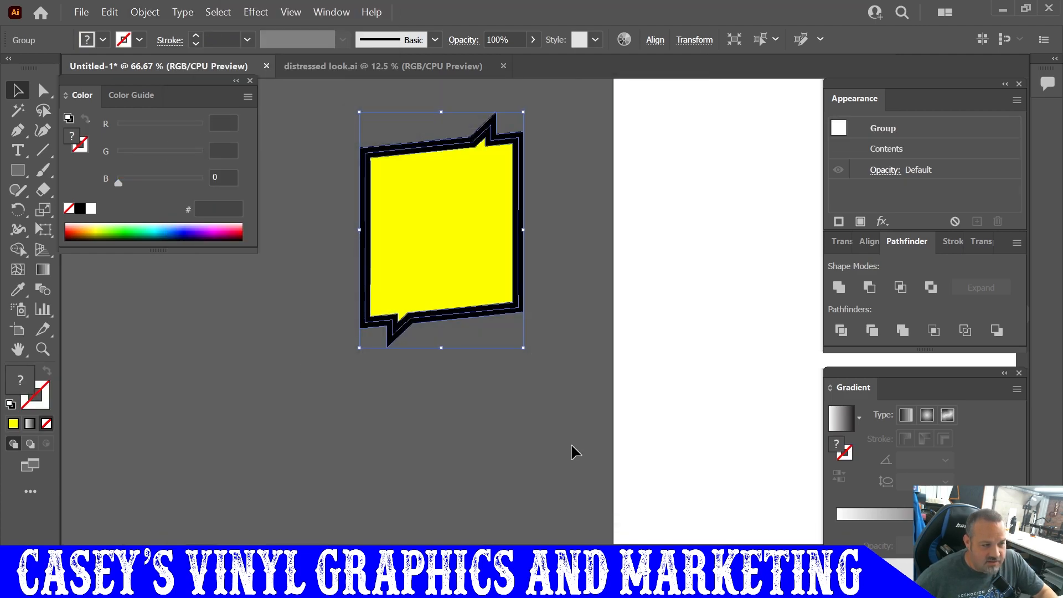
click(901, 330)
click(497, 450)
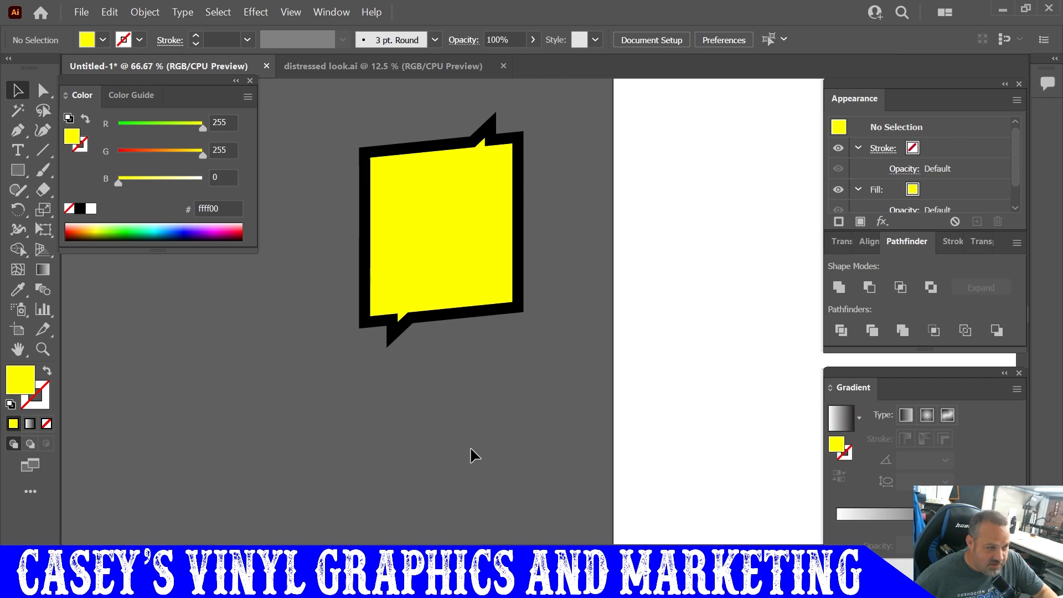
Isolate the merged group and delete its yellow inner area, leaving only the black frame.
double_click(433, 234)
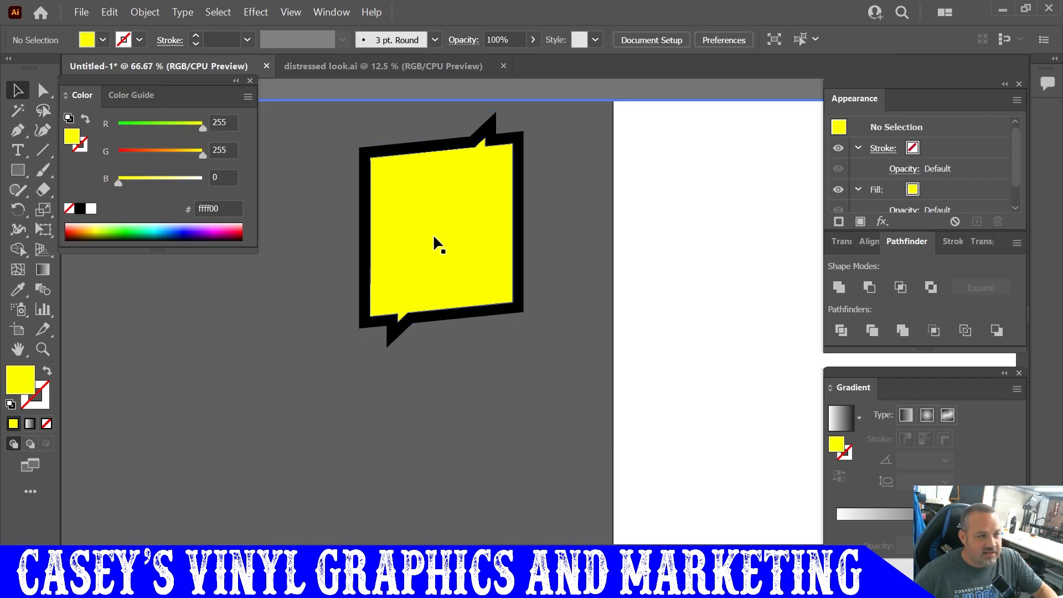
click(433, 234)
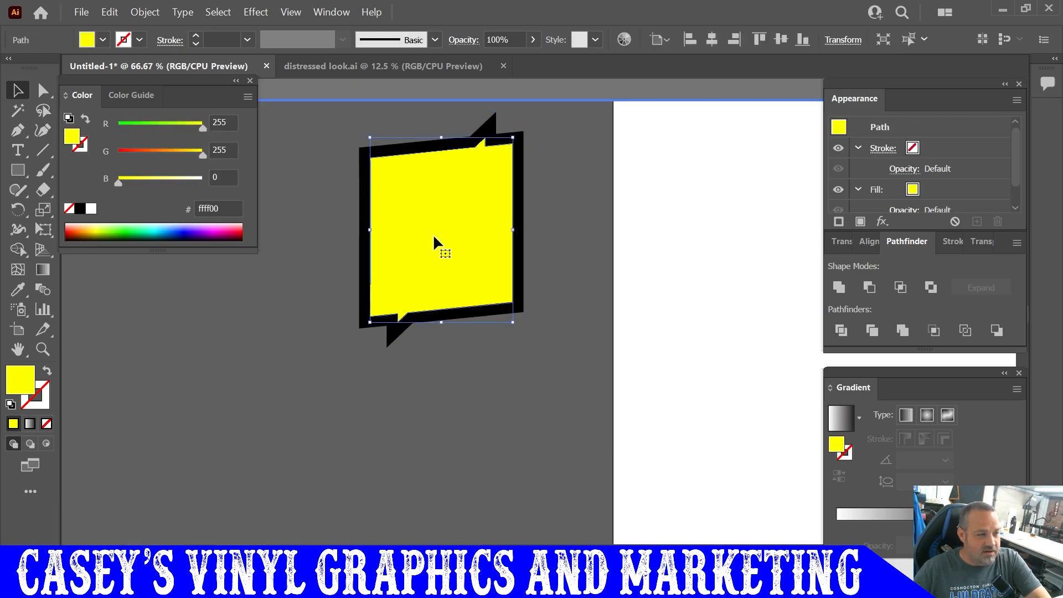
key(Delete)
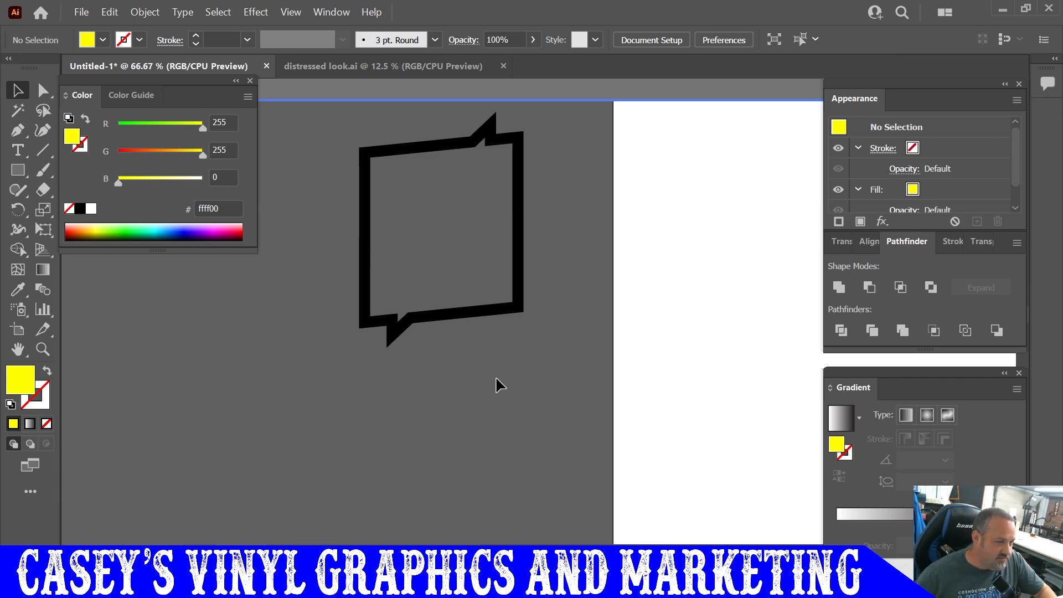
Leave isolation mode on the black frame group and clear the selection.
scroll(496, 377, down, 1)
drag(506, 333, 501, 324)
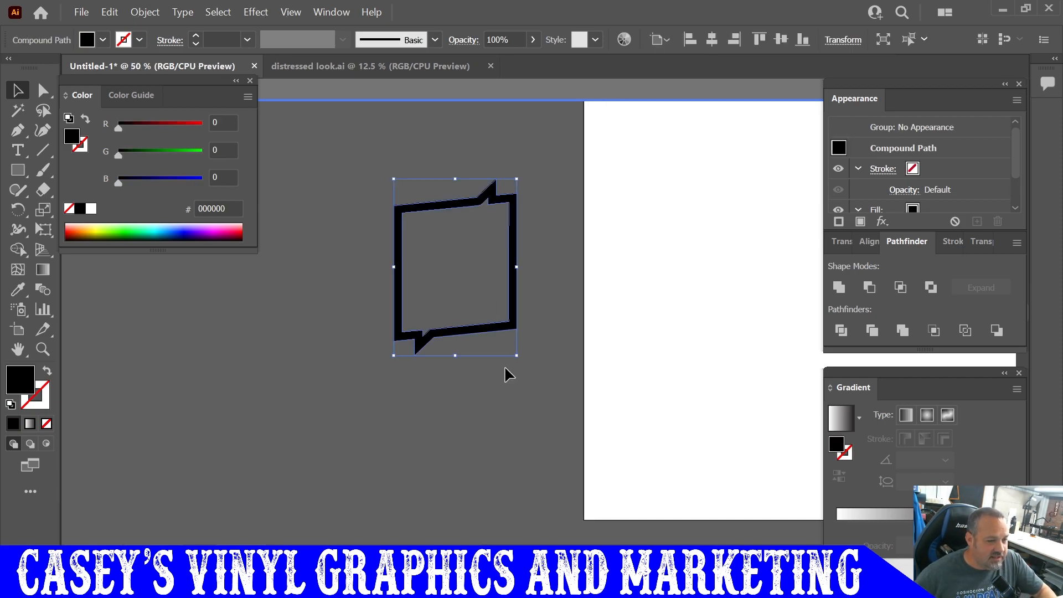
double_click(503, 366)
drag(542, 359, 387, 170)
click(369, 151)
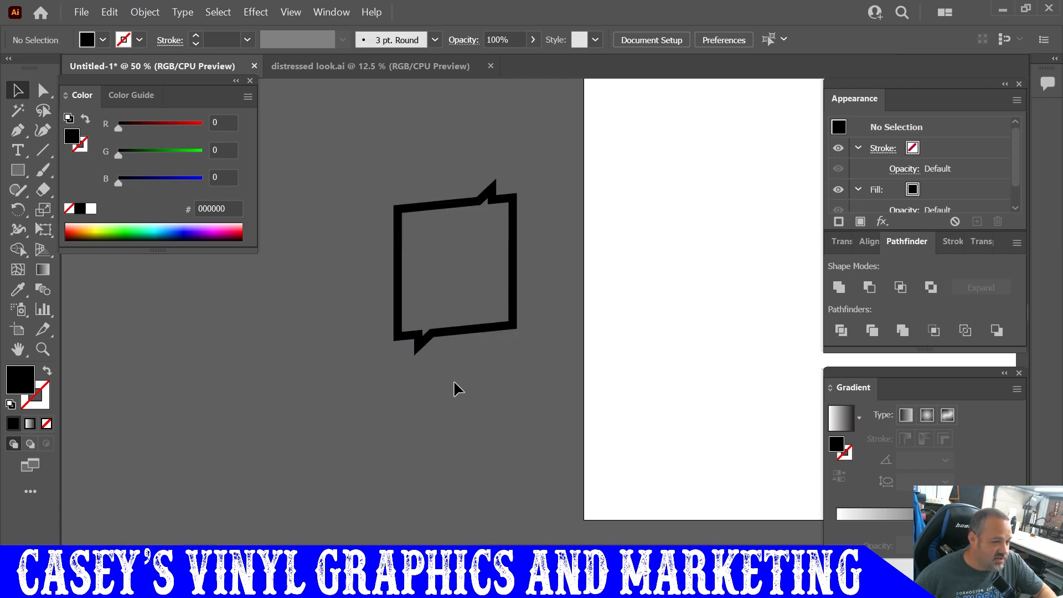
Copy the hex code of the reference green fill from the Color Picker.
click(457, 337)
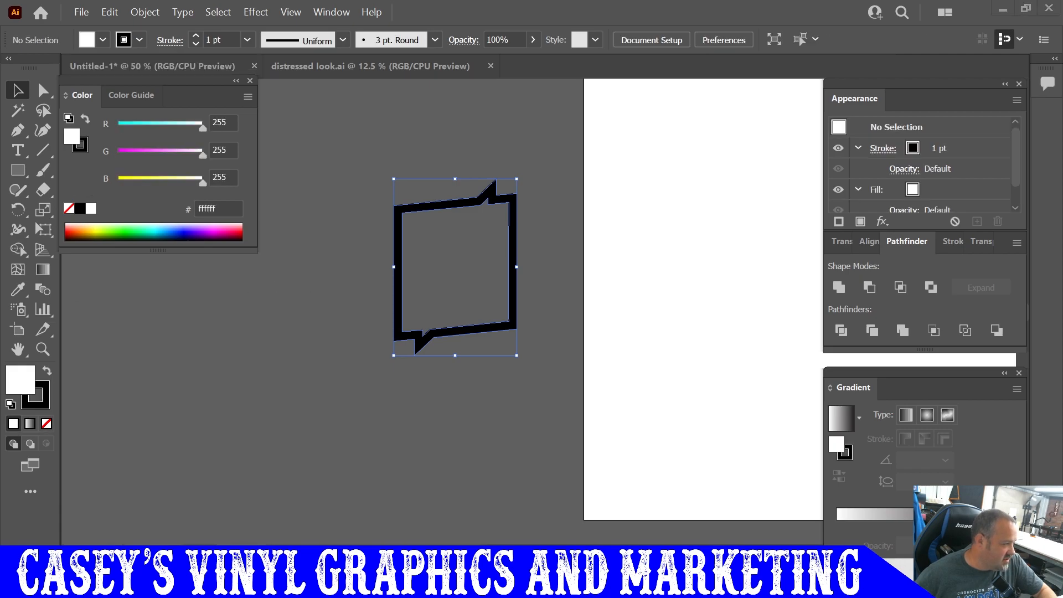
double_click(20, 381)
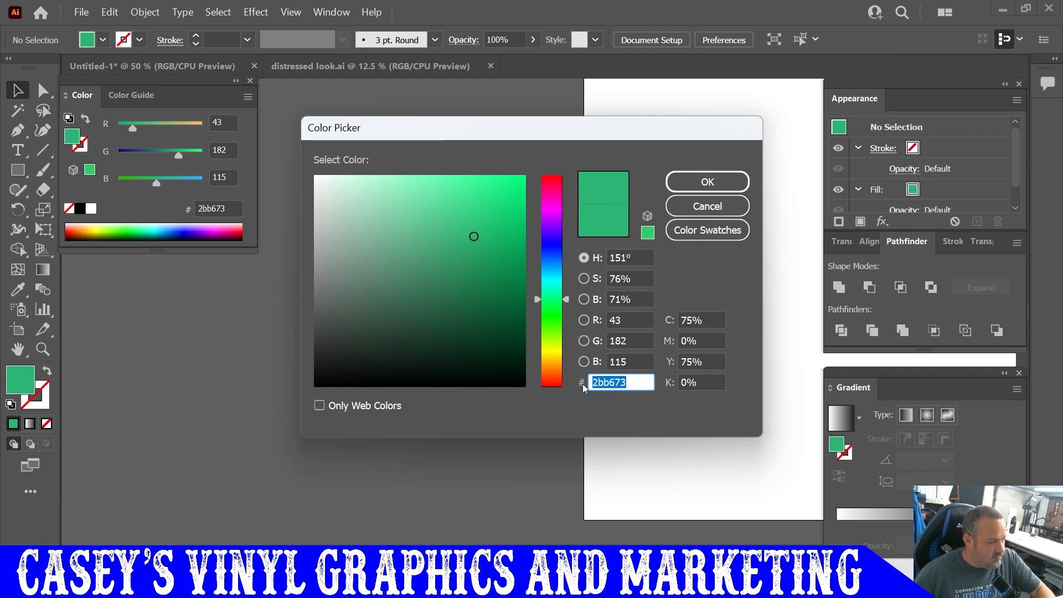
click(735, 186)
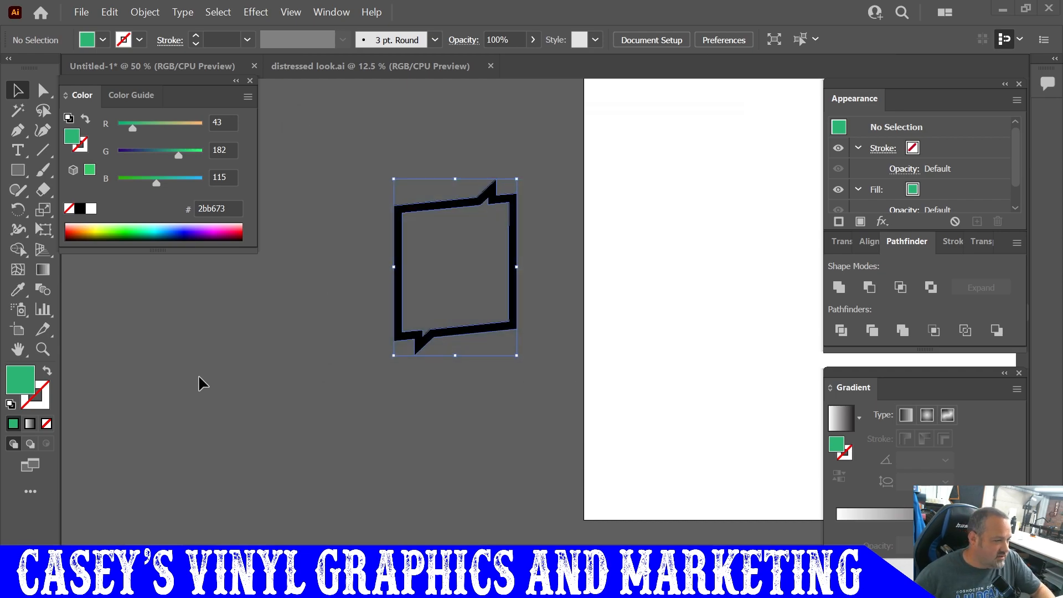
click(161, 349)
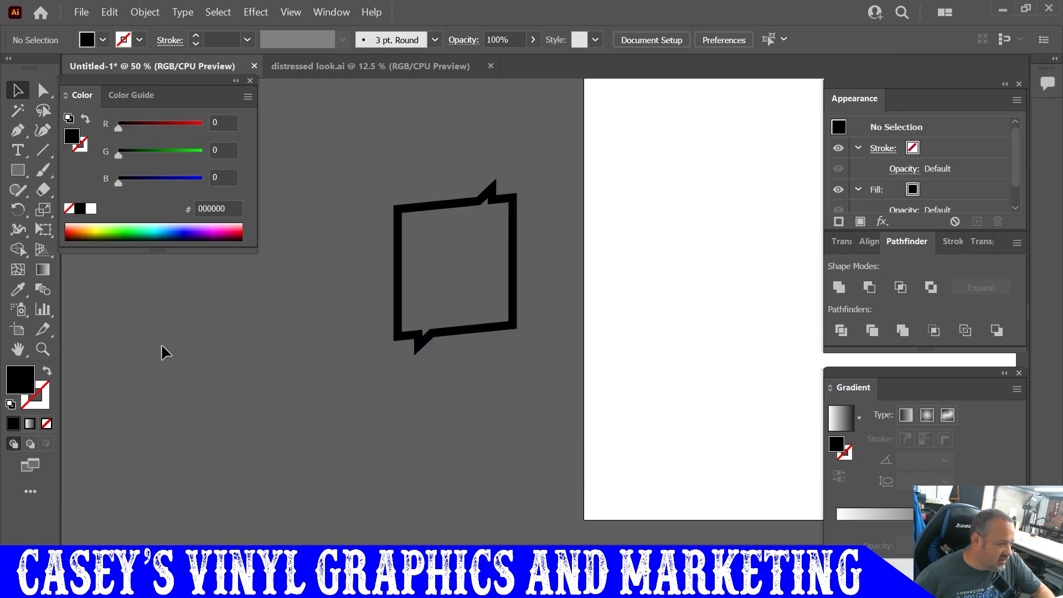
Recolor the black spiked frame with the green fill 2bb673 and deselect it.
click(411, 339)
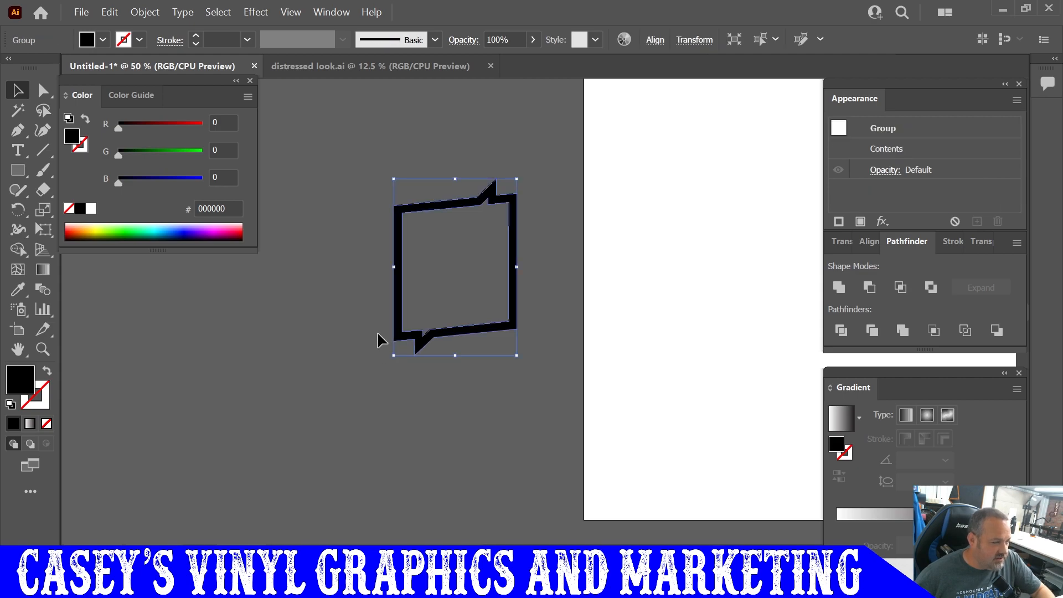
double_click(19, 382)
text(2bb673)
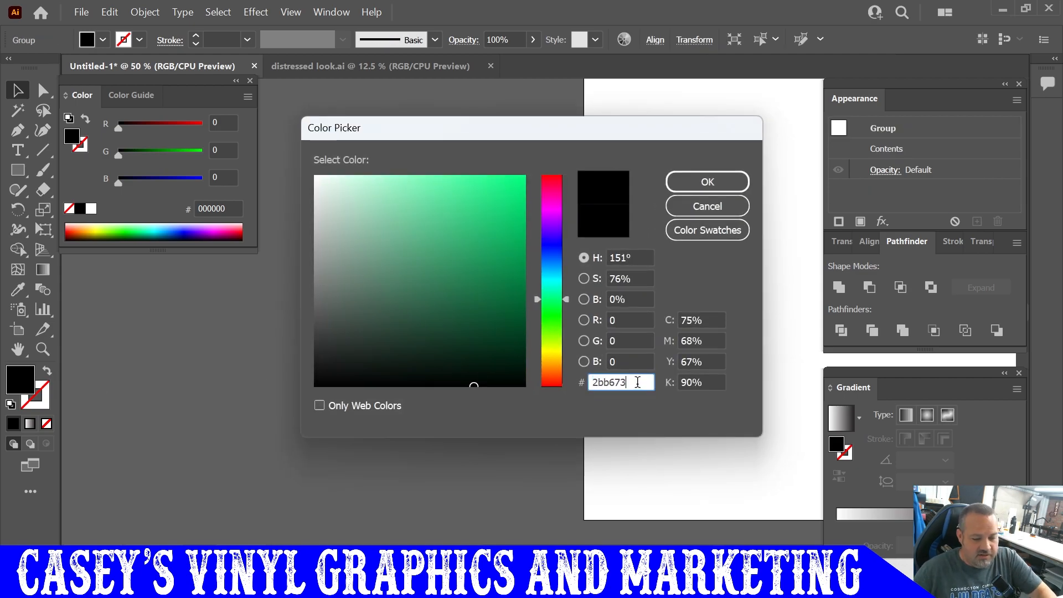
key(Return)
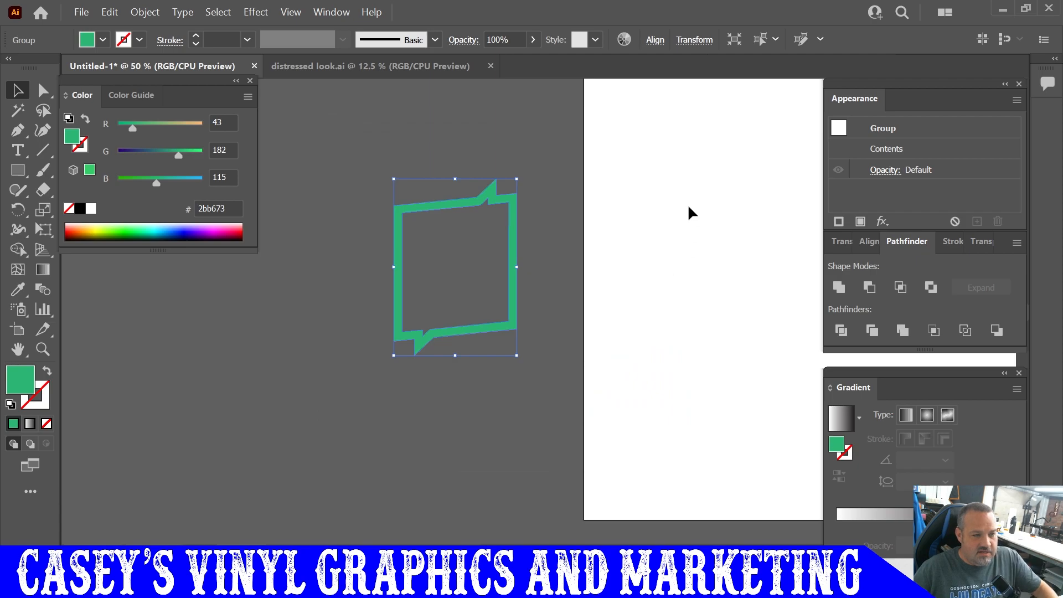
click(471, 393)
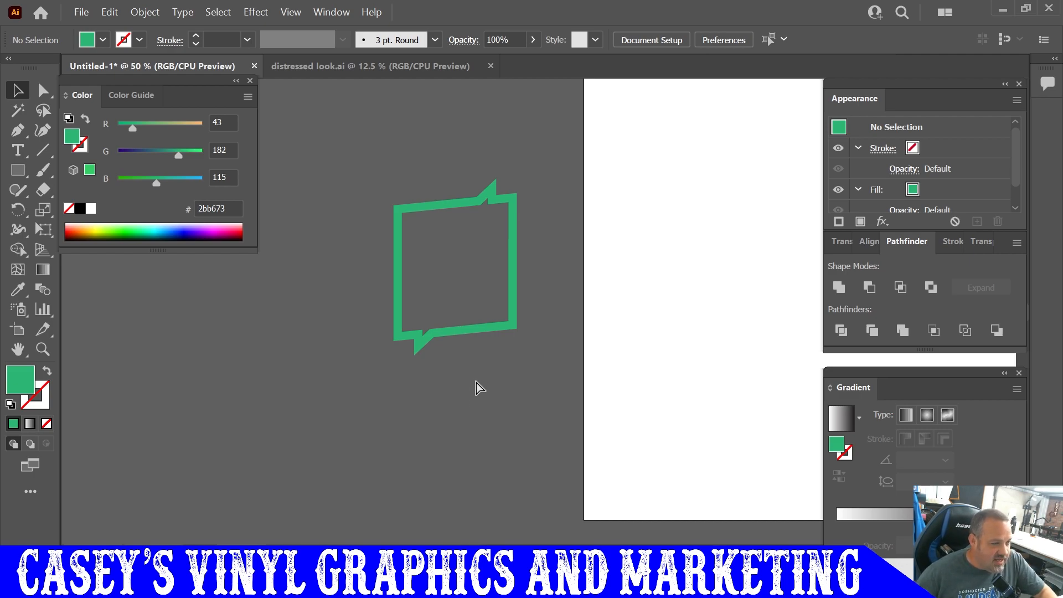
Add the text DREAMS outside the frame, stretch it to about 81 pt and place it above the frame.
scroll(475, 381, left, 1)
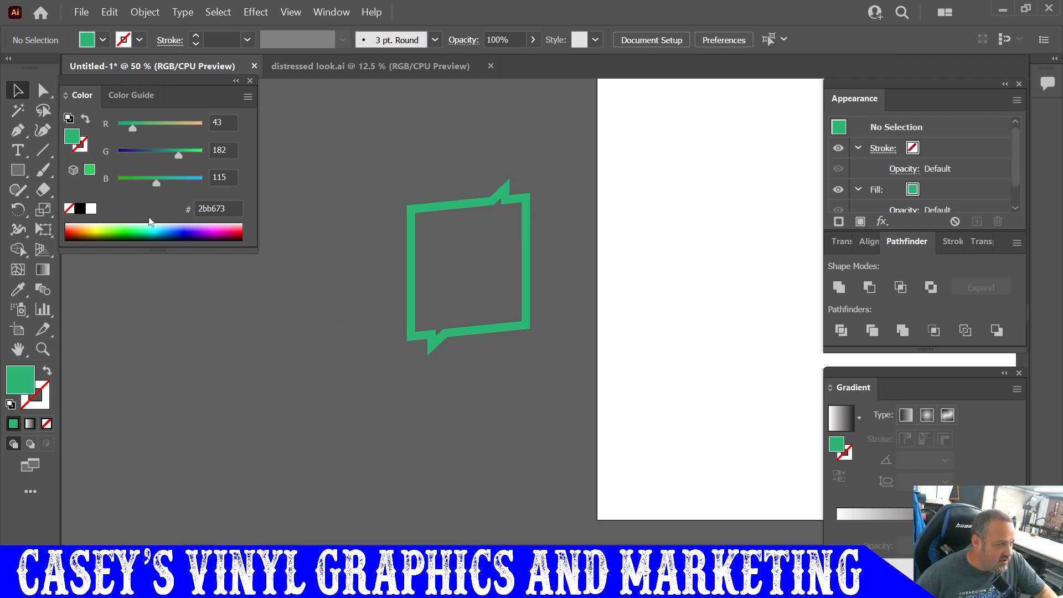
click(18, 150)
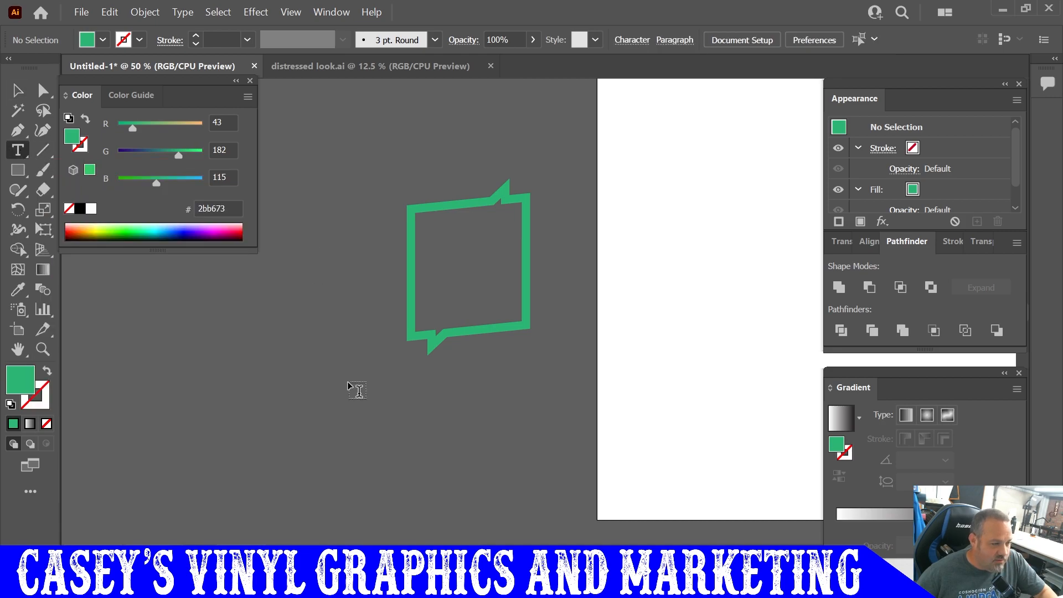
click(337, 391)
key(BackSpace)
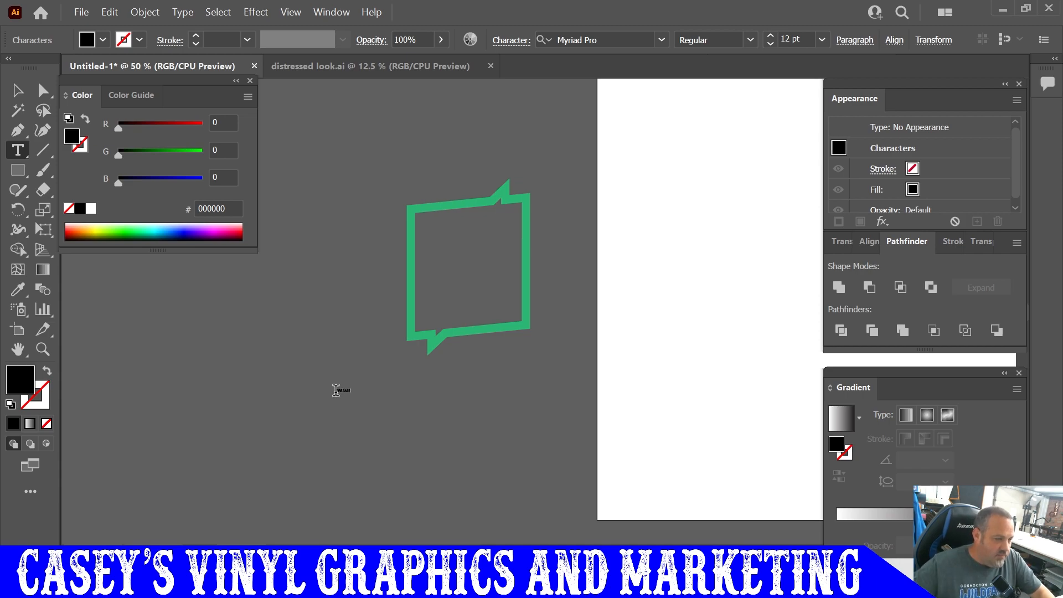
key(BackSpace)
key(BackSpace)
key(BackSpace)
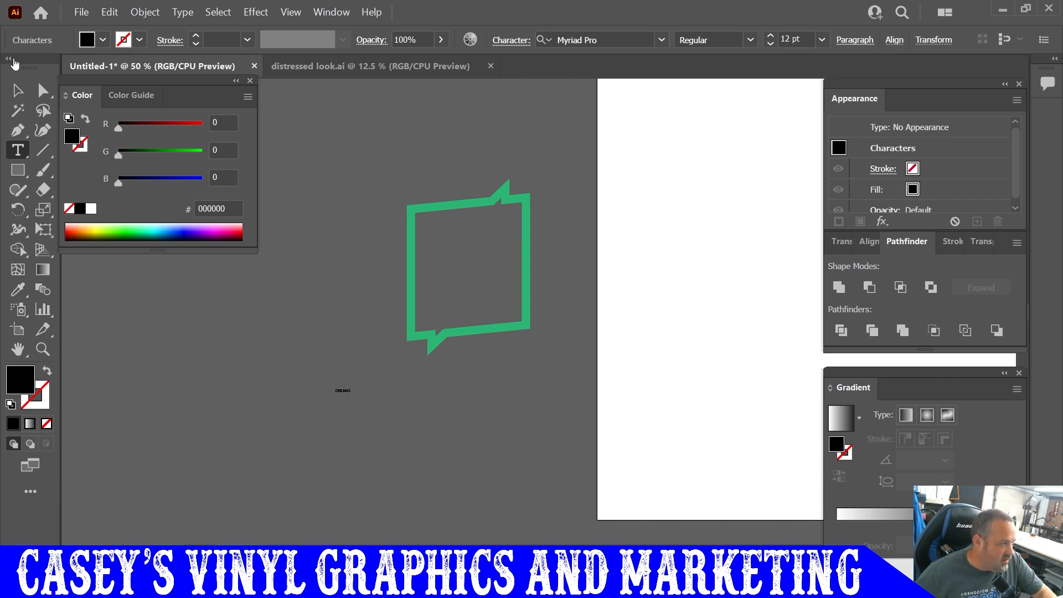
click(17, 90)
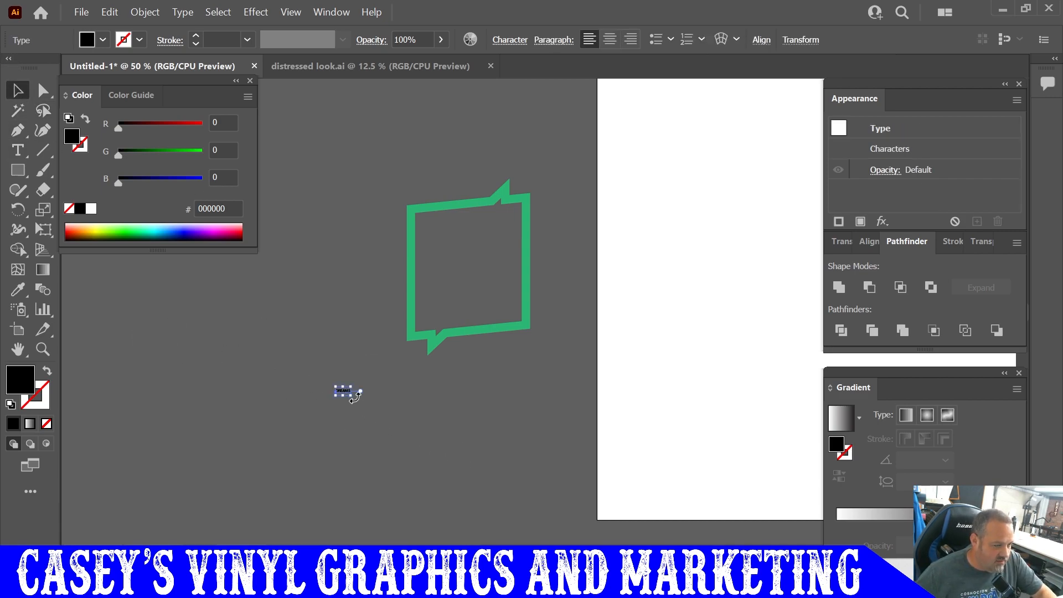
drag(359, 397, 427, 145)
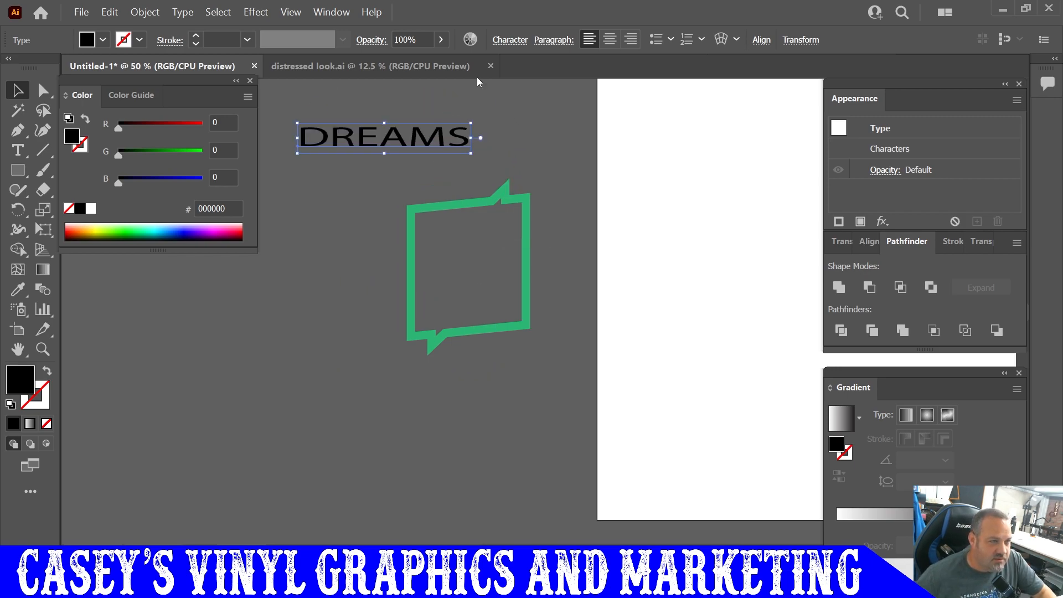
Set DREAMS in Acumin Pro Wide Ultra Black and narrow it to fit between the frame's sides near its top.
click(510, 39)
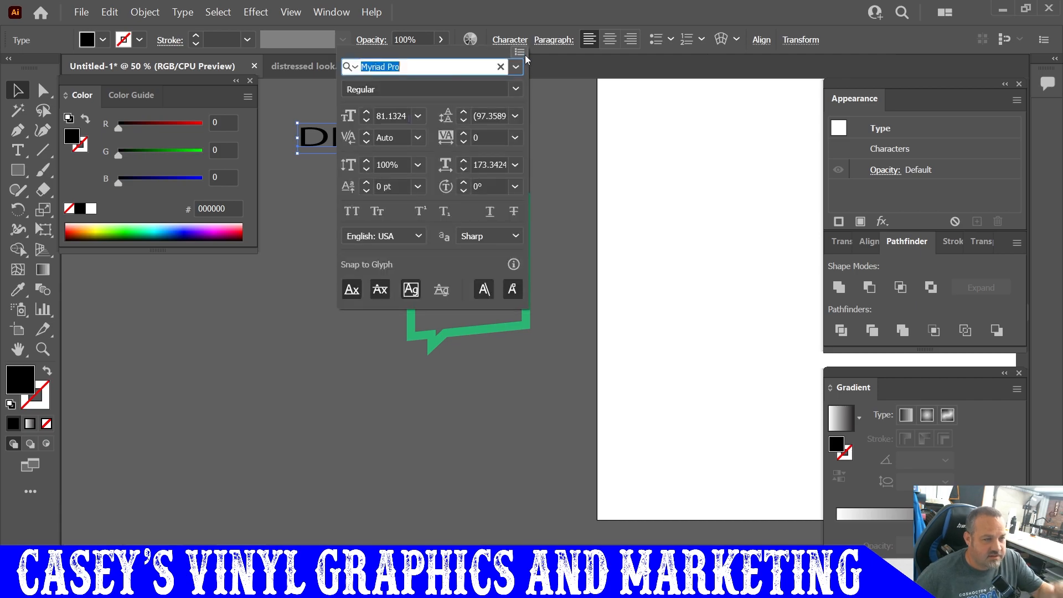
click(519, 66)
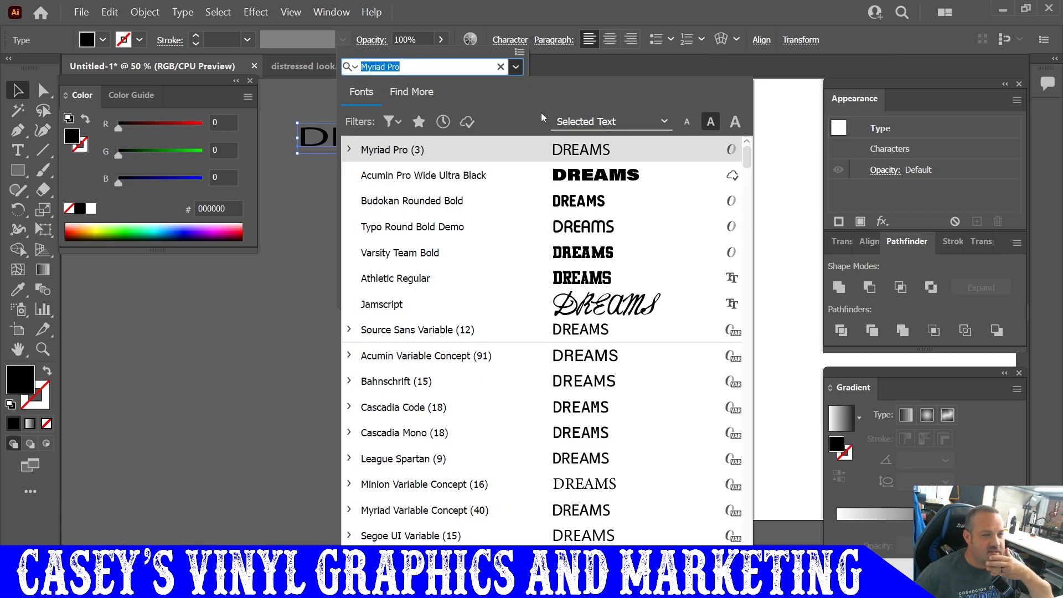
click(584, 176)
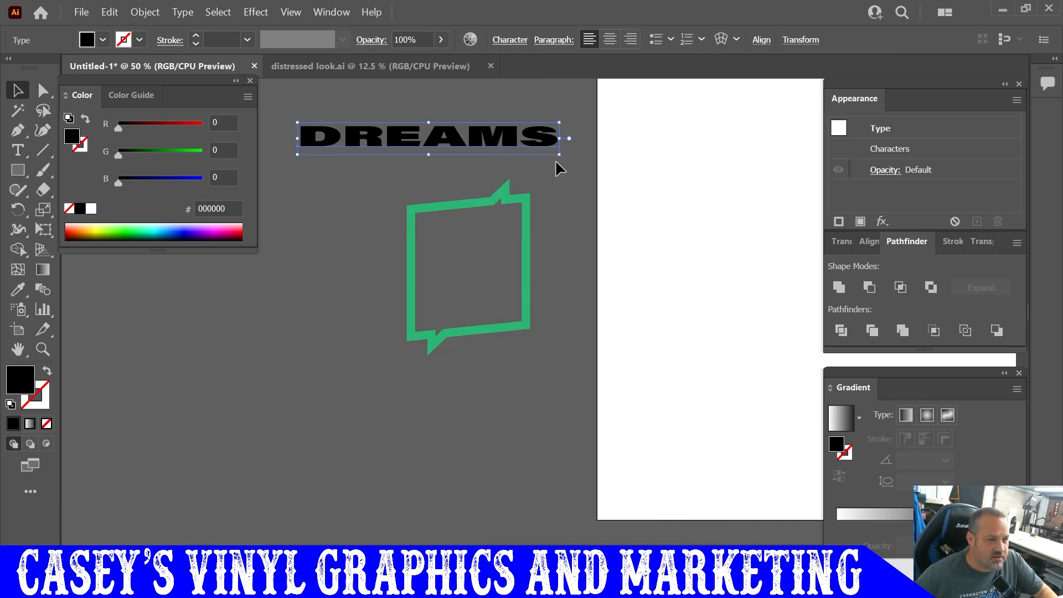
drag(559, 155, 520, 233)
scroll(516, 214, up, 4)
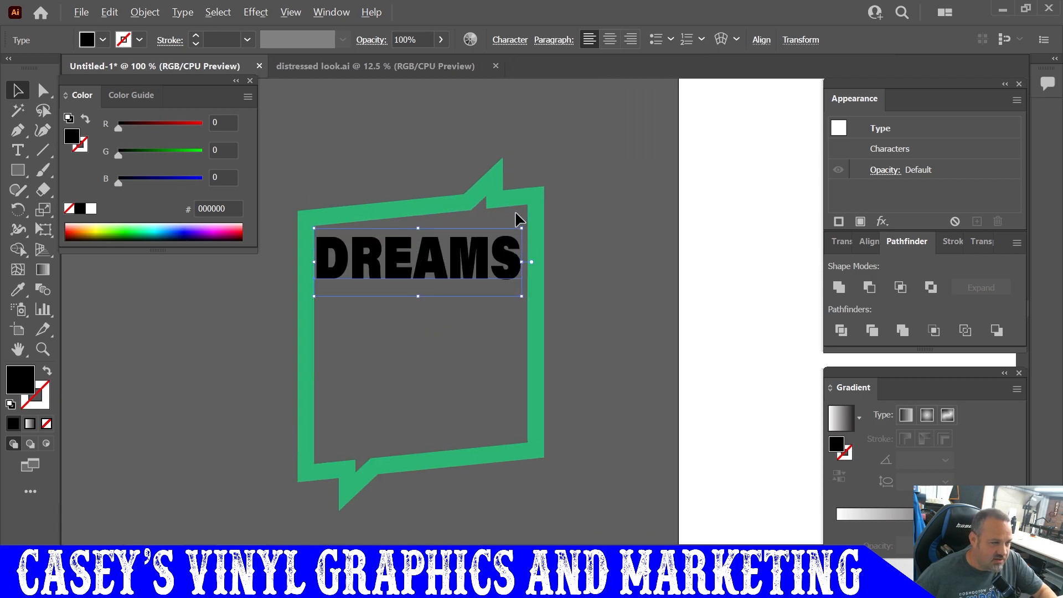
Draw a straight line about 2.22 in long along the frame's slanted inner top edge, starting at its inner left corner.
scroll(516, 215, left, 5)
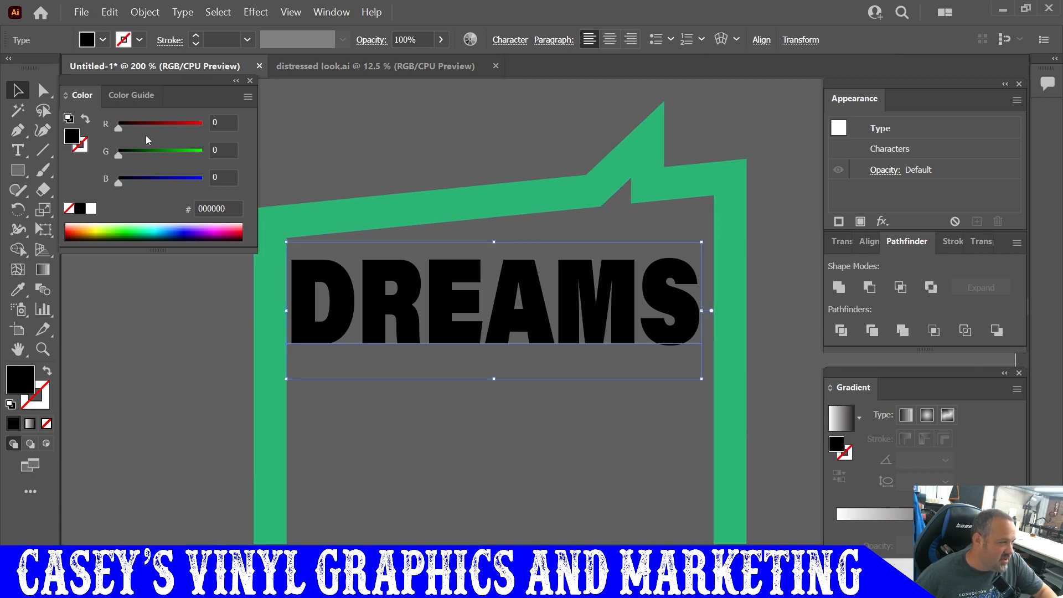
scroll(419, 198, left, 1)
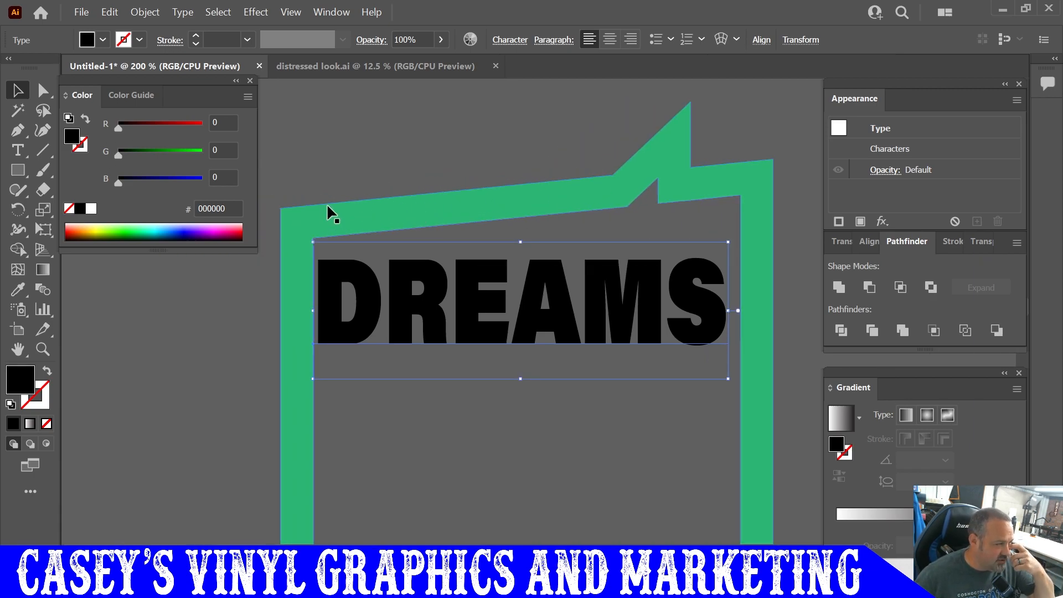
click(43, 150)
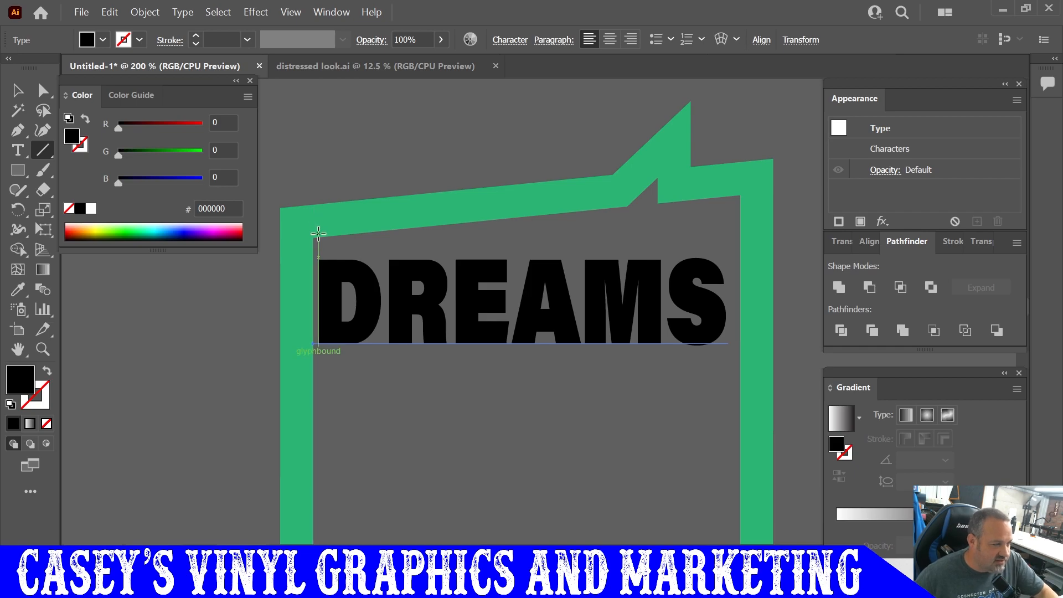
scroll(315, 237, up, 2)
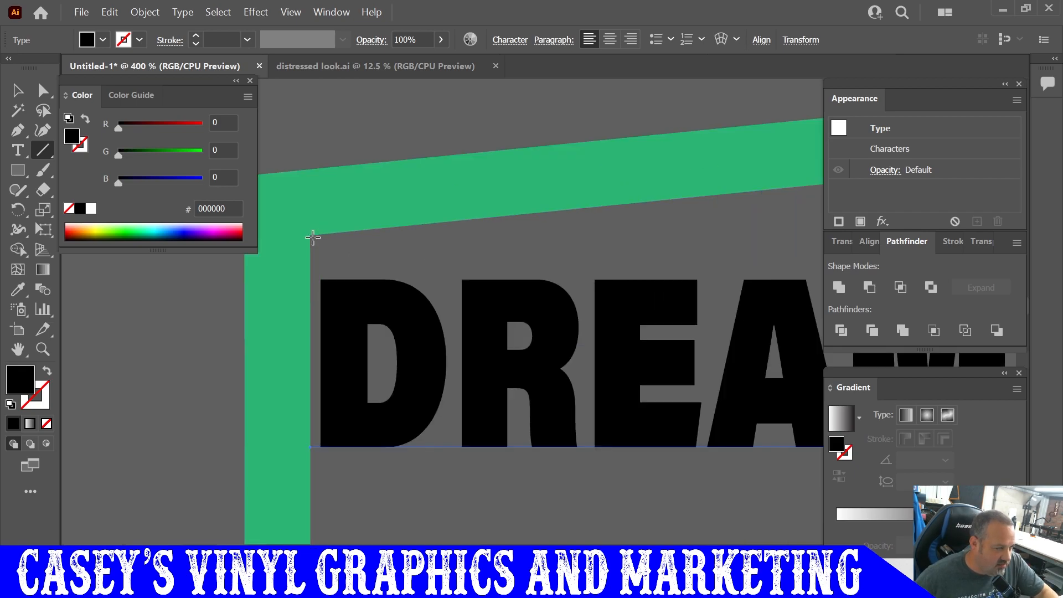
drag(311, 237, 746, 192)
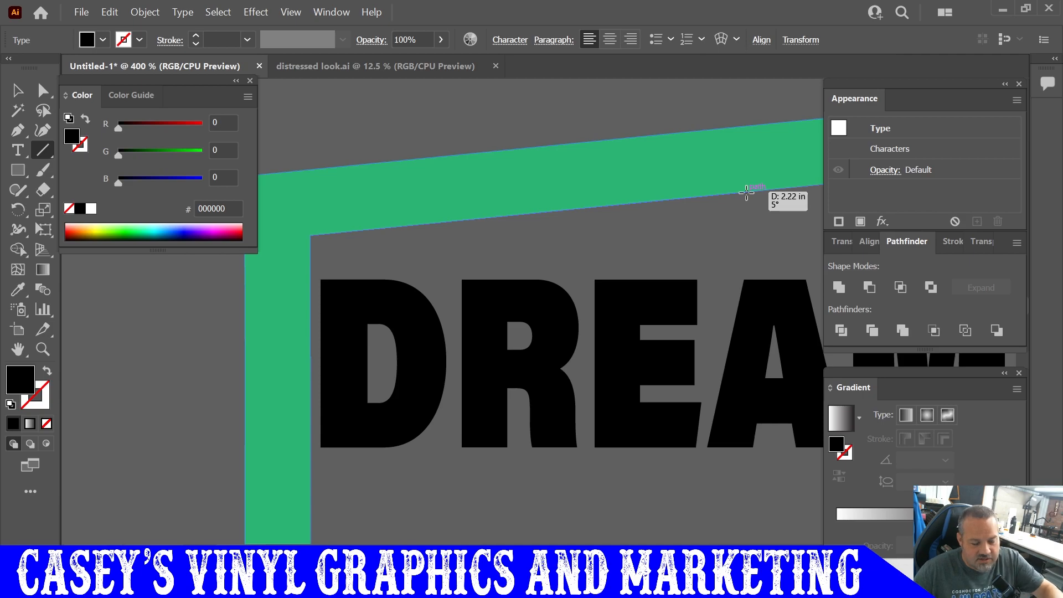
drag(746, 192, 746, 192)
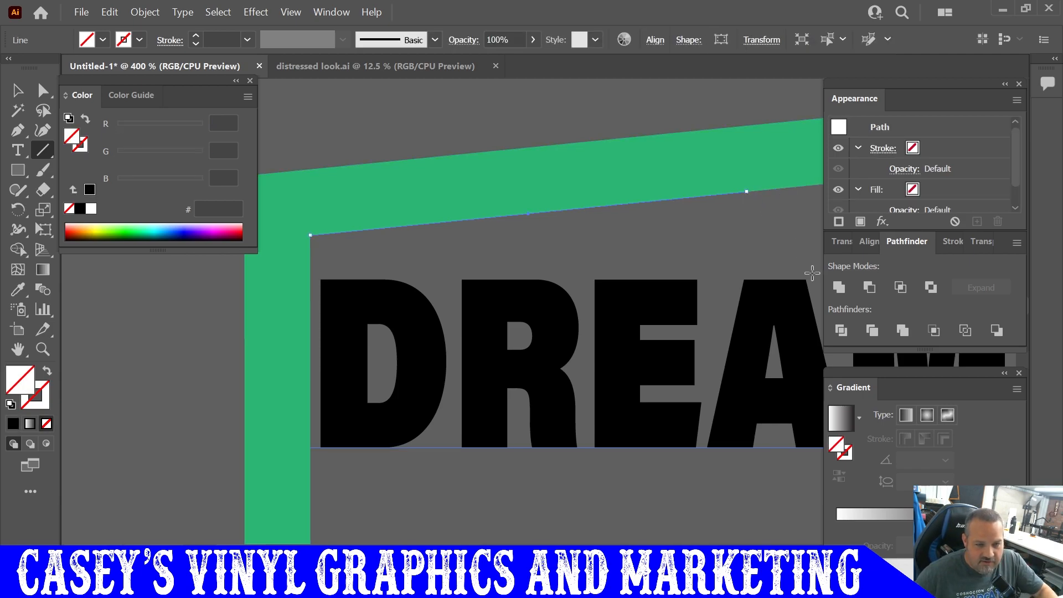
Copy the drawn line's exact rotation angle from its Transform properties.
click(17, 90)
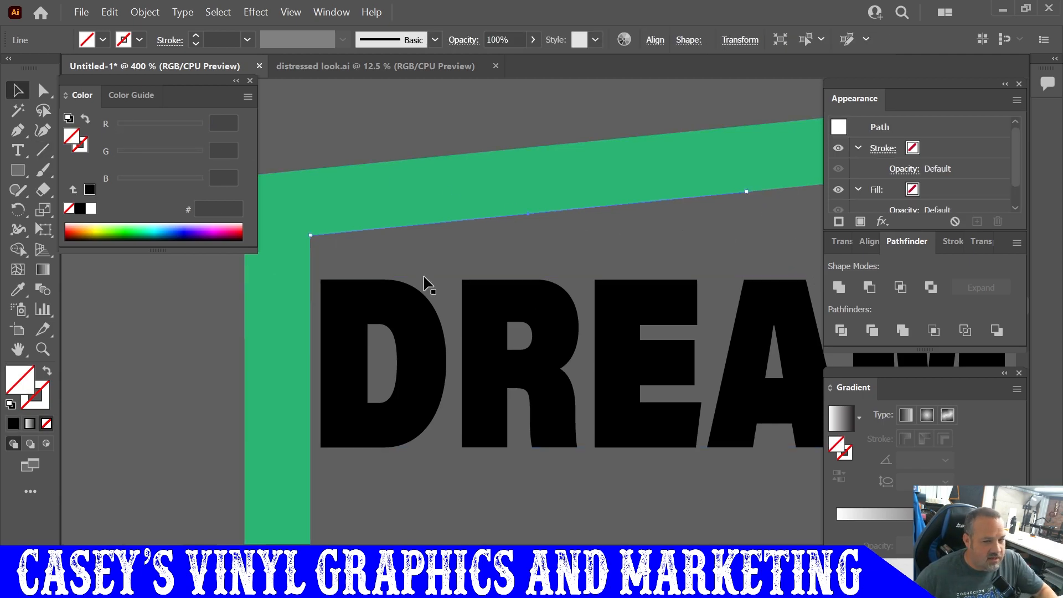
click(843, 243)
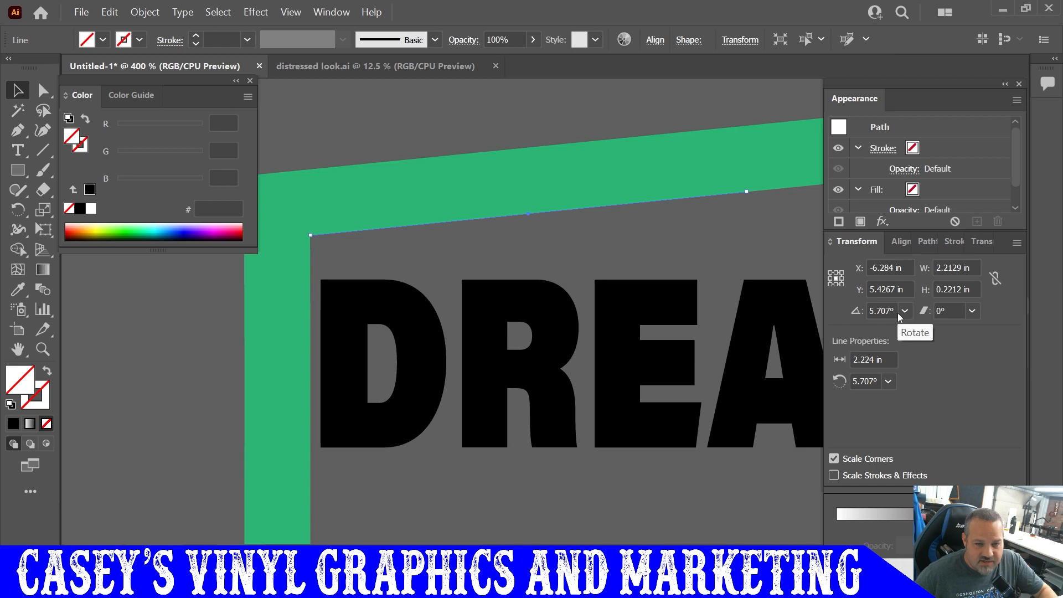
click(869, 314)
key(ctrl+c)
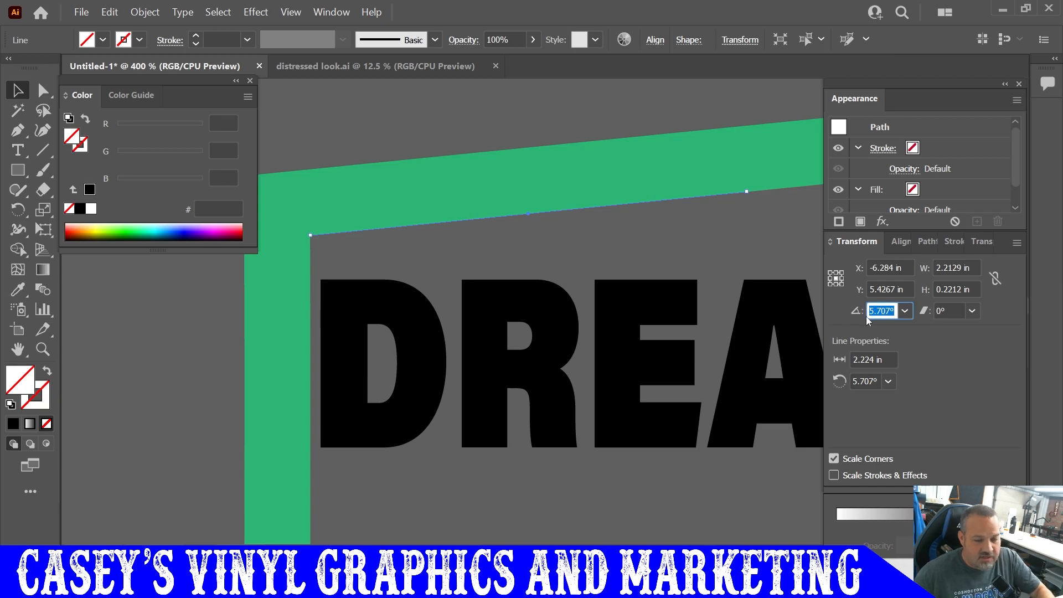
Delete the measuring line from the frame's inner top edge.
click(719, 258)
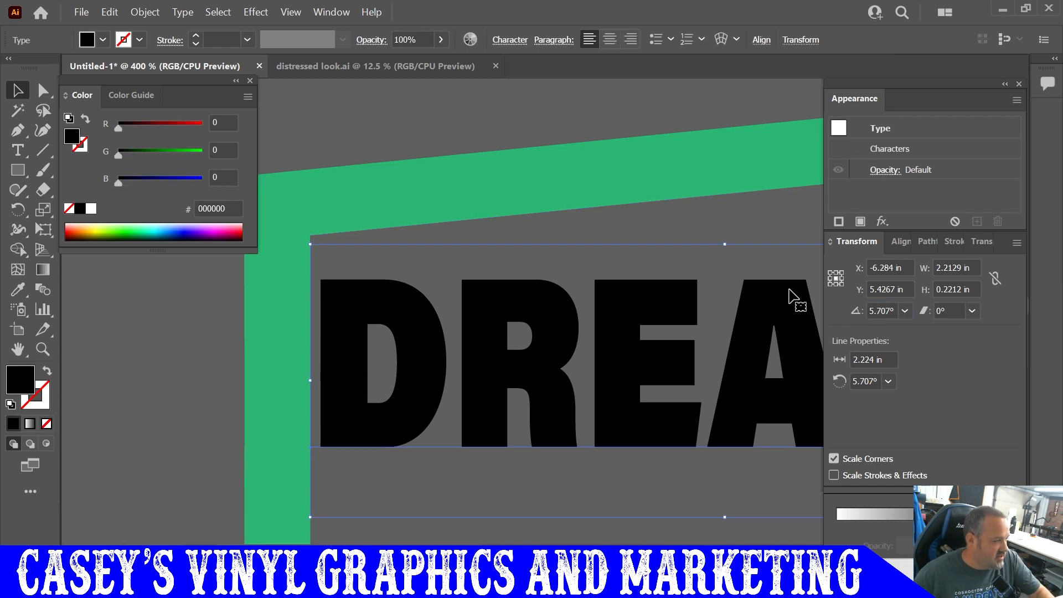
click(655, 218)
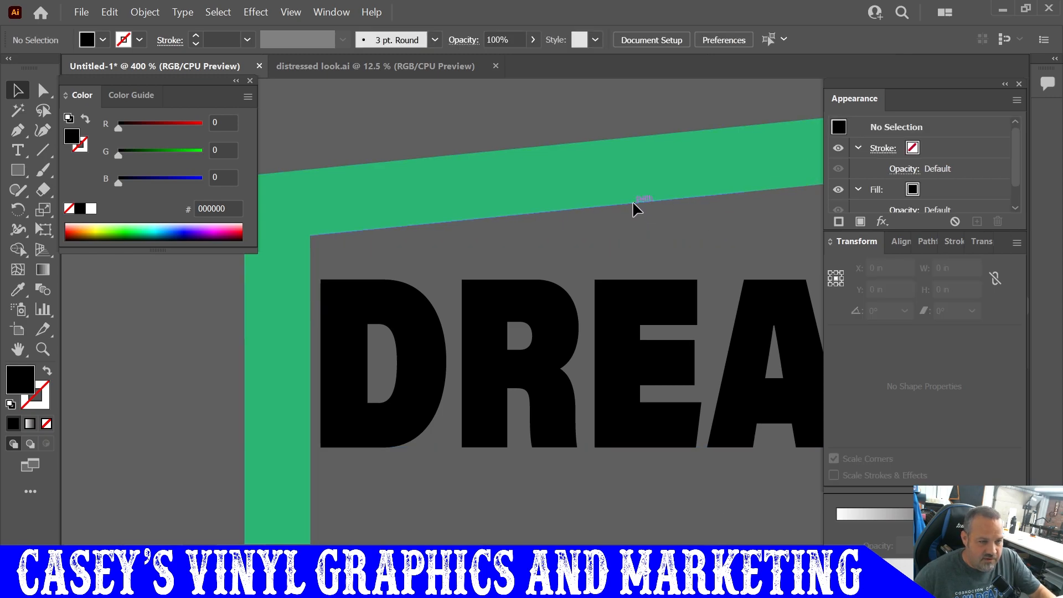
click(633, 203)
key(Delete)
Rotate the DREAMS text by the copied 5.707° so it runs parallel to the frame's slanted top edge.
key(ctrl+minus)
key(ctrl+minus)
scroll(631, 323, right, 3)
click(619, 347)
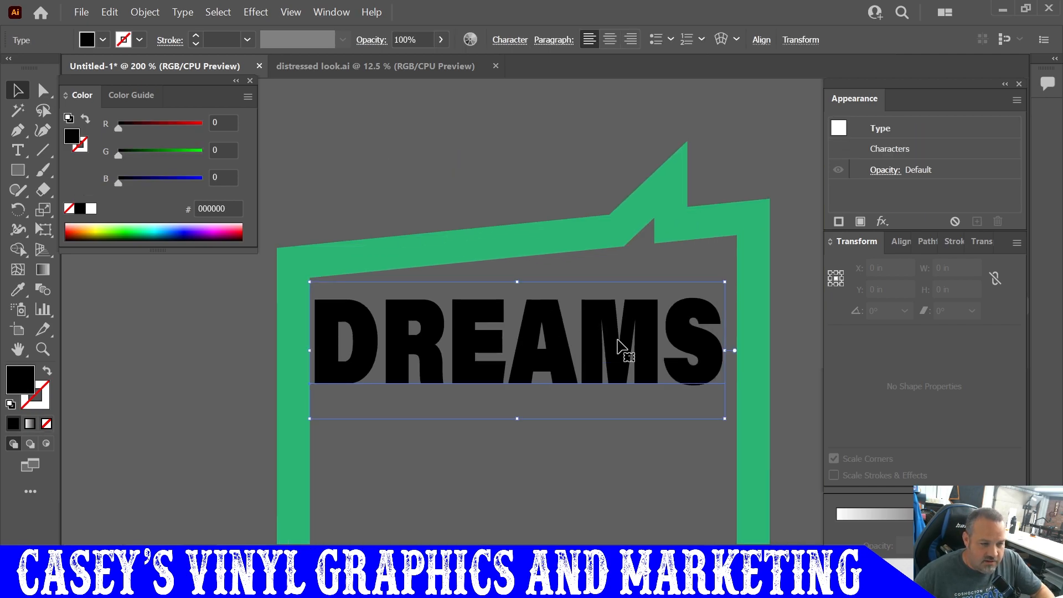
click(858, 313)
key(ctrl+v)
key(Return)
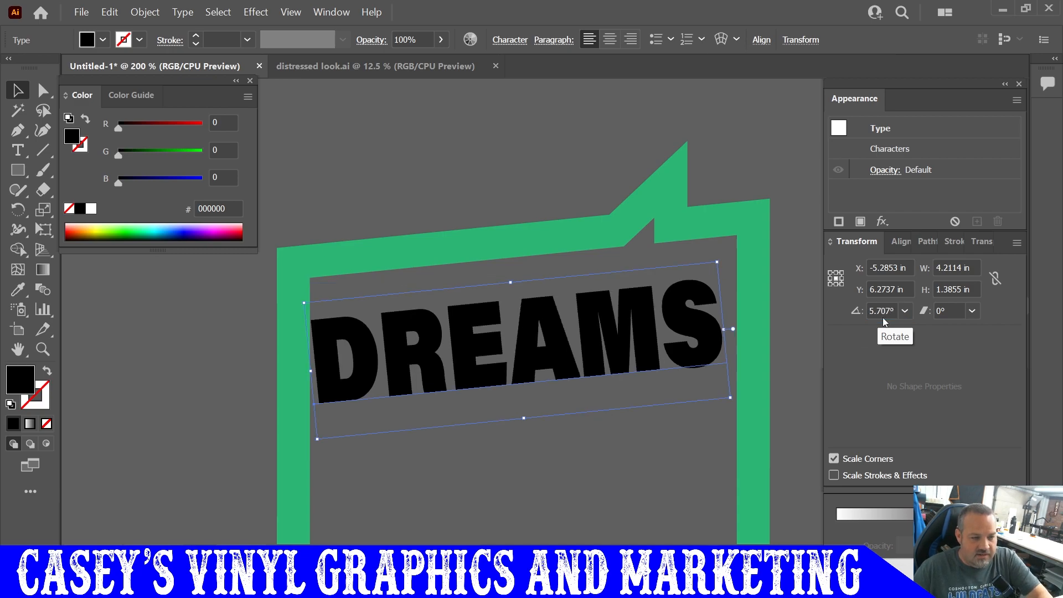
Nudge the rotated DREAMS text slightly right and up, close against the frame's inner top edge.
key(shift+Right)
key(shift+Up)
key(shift+Up)
key(shift+Up)
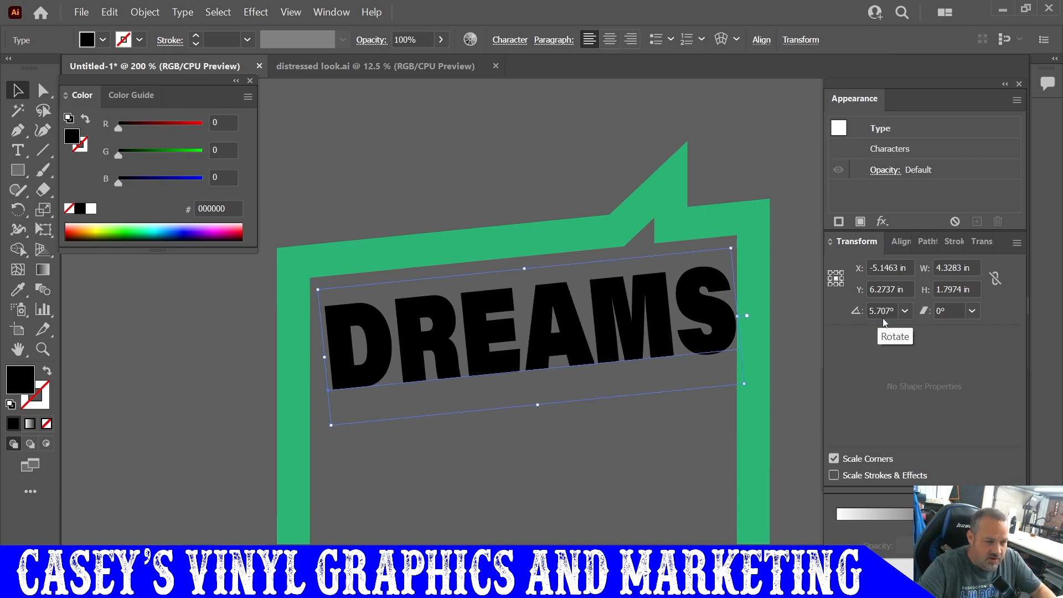
key(Up)
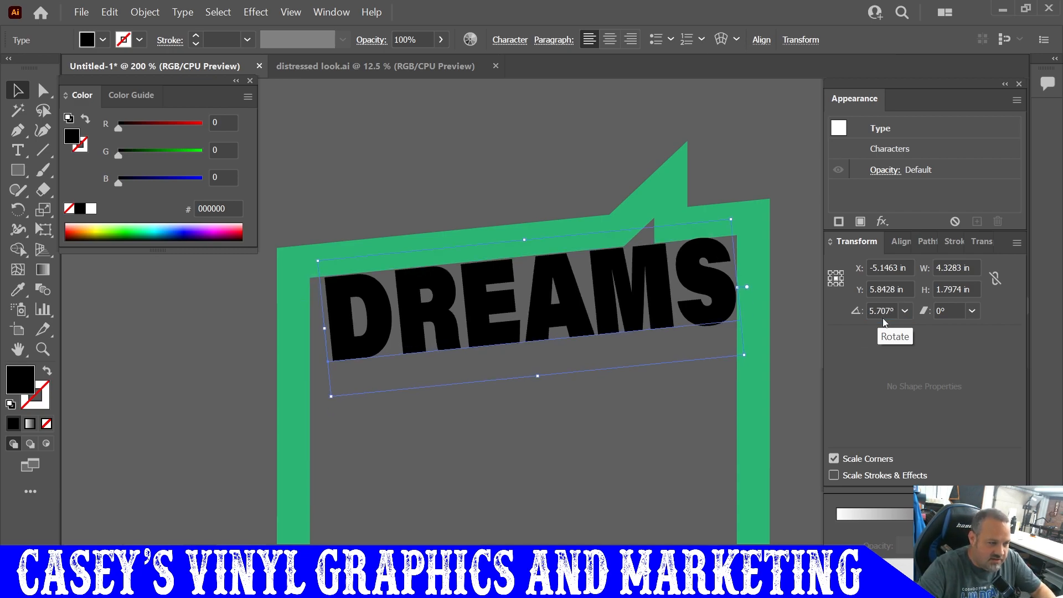
Nudge the DREAMS text down from the frame's inner top edge and narrow it to about 4.06 in wide.
key(Down)
key(Down)
key(Down)
key(Down)
key(Down)
key(Down)
key(Down)
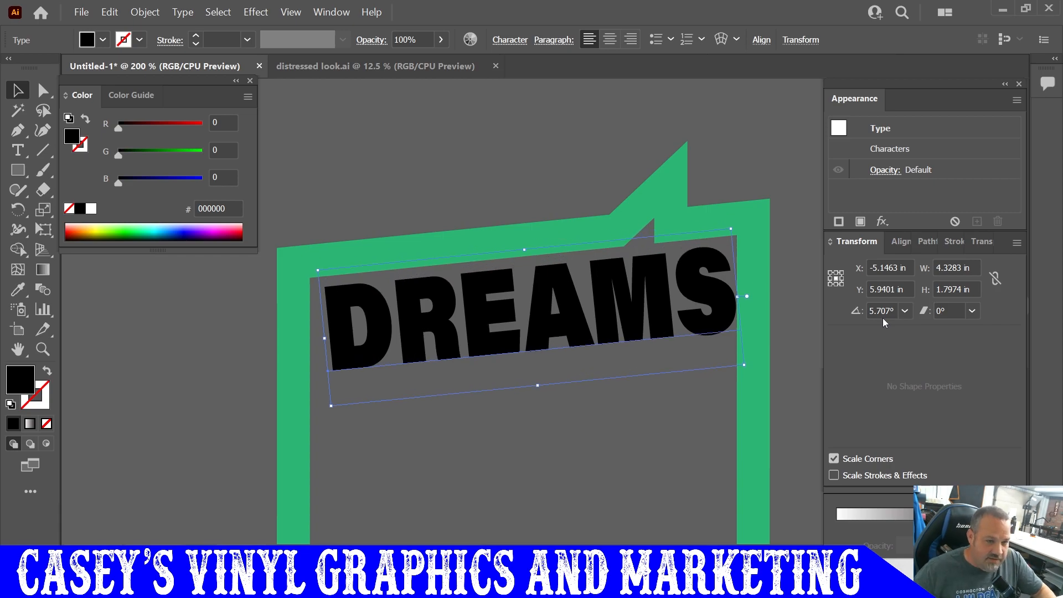
drag(746, 296, 715, 303)
scroll(515, 202, down, 3)
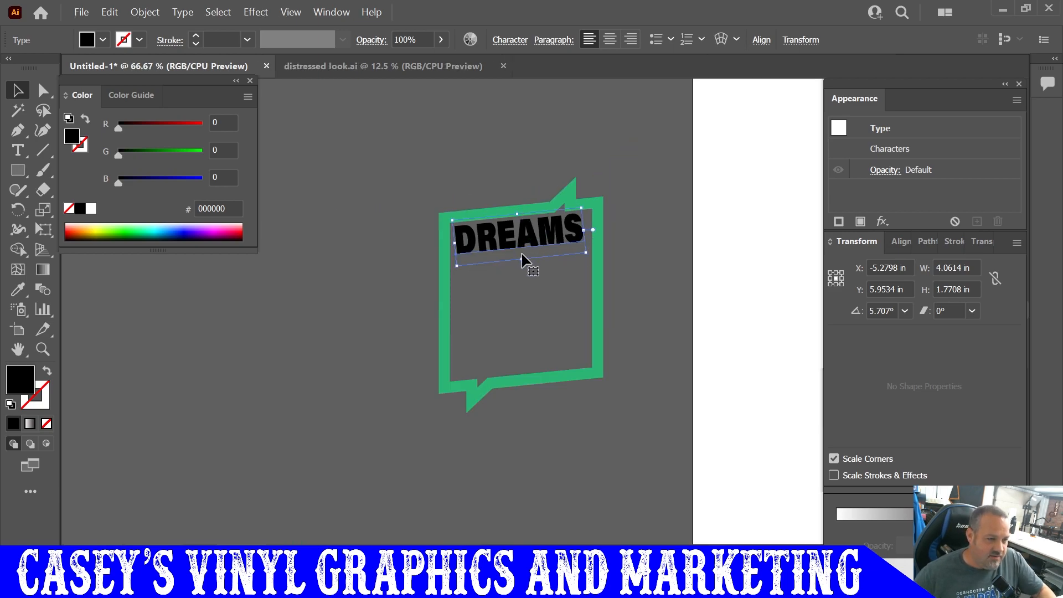
mouse_move(521, 259)
mouse_down()
mouse_move(524, 274)
mouse_move(520, 262)
mouse_up()
Duplicate the slanted DREAMS text lower inside the frame and change the copy's wording to UNLESS.
key(ctrl+c)
key(ctrl+v)
drag(532, 306, 520, 304)
double_click(520, 303)
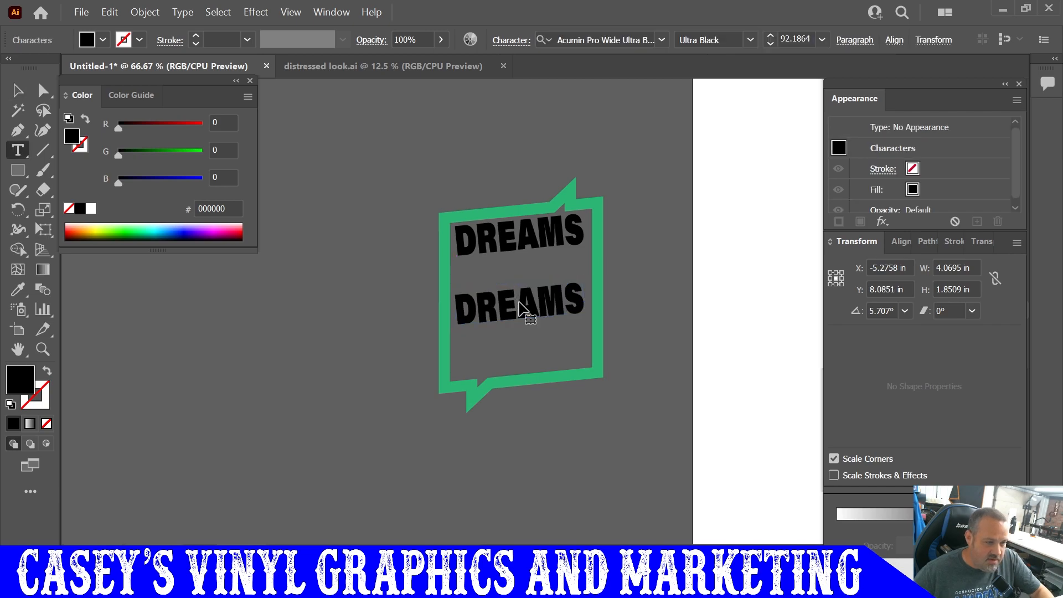
key(Delete)
key(Delete)
key(Delete)
key(BackSpace)
key(BackSpace)
key(BackSpace)
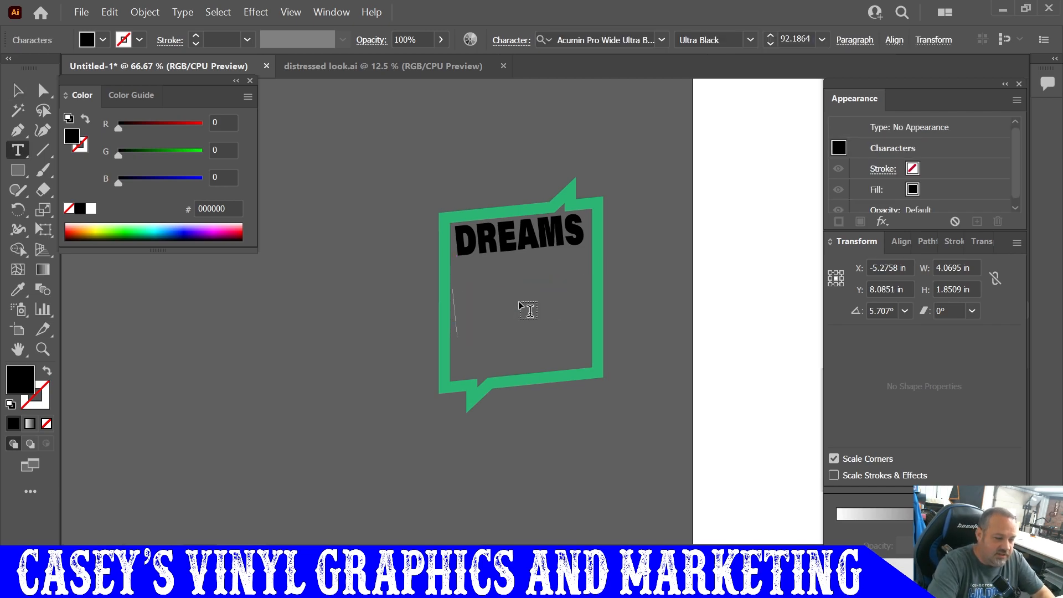
text(UN)
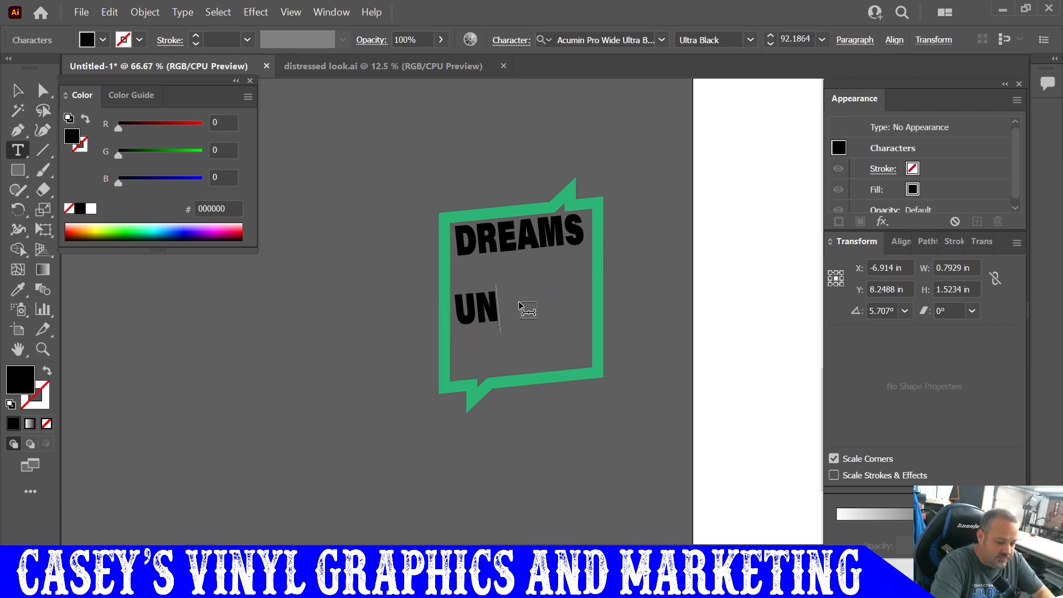
text(LESS)
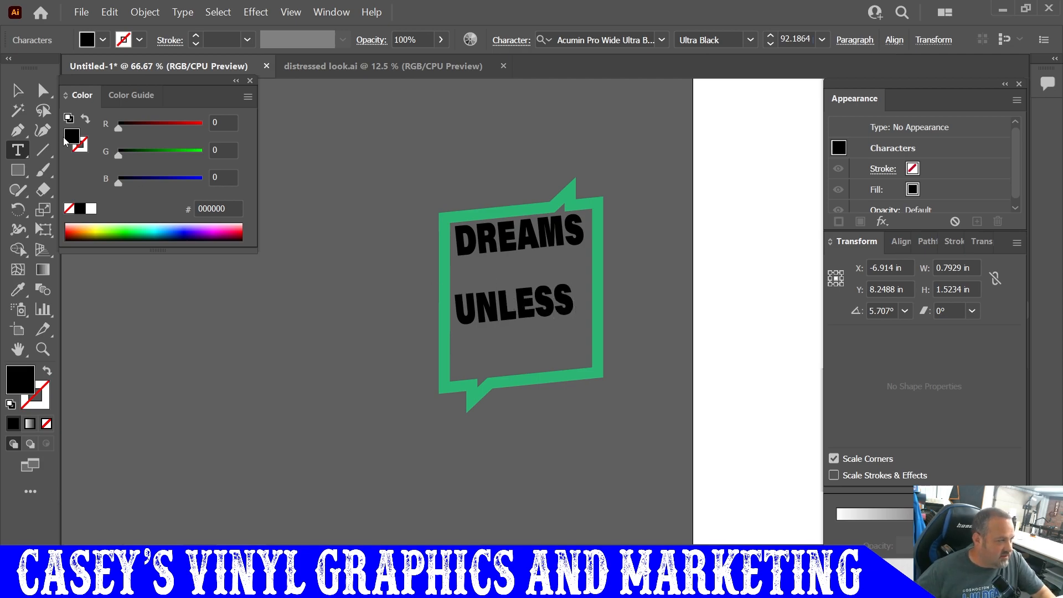
key(Escape)
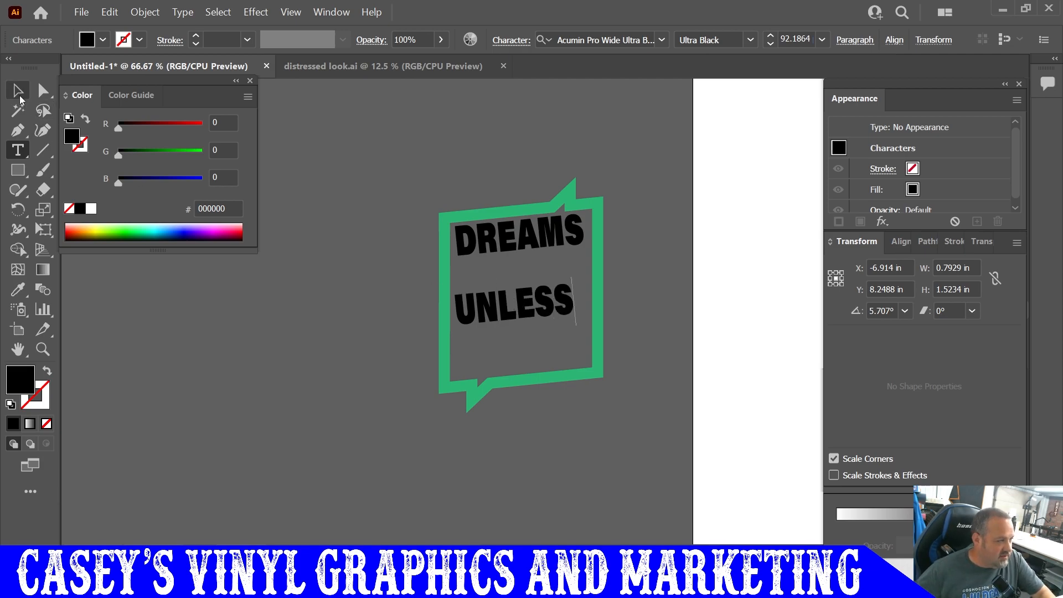
Place a copy of the UNLESS text directly beneath it and change the copy's wording to YOU DO.
key(ctrl+v)
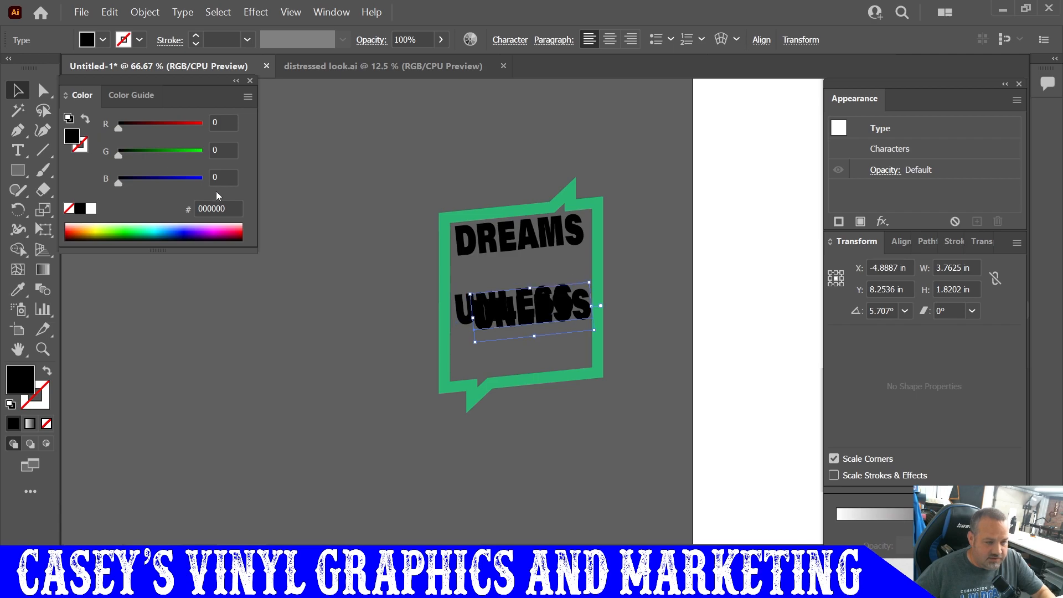
drag(537, 310, 522, 358)
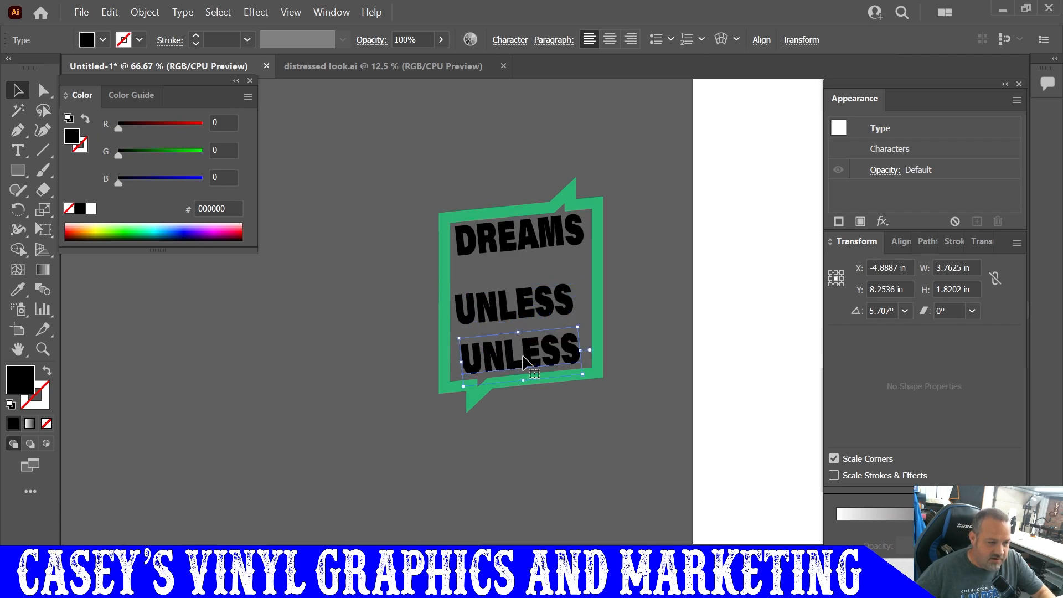
double_click(522, 358)
key(Delete)
key(Delete)
key(BackSpace)
key(BackSpace)
key(BackSpace)
key(BackSpace)
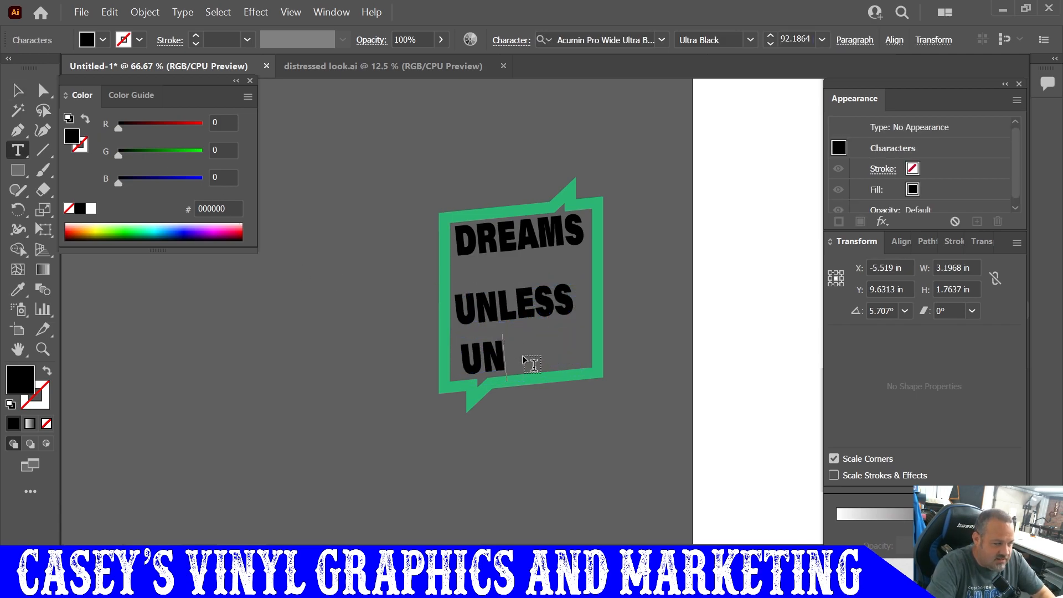
text(you)
key(BackSpace)
key(BackSpace)
key(BackSpace)
text(YOU)
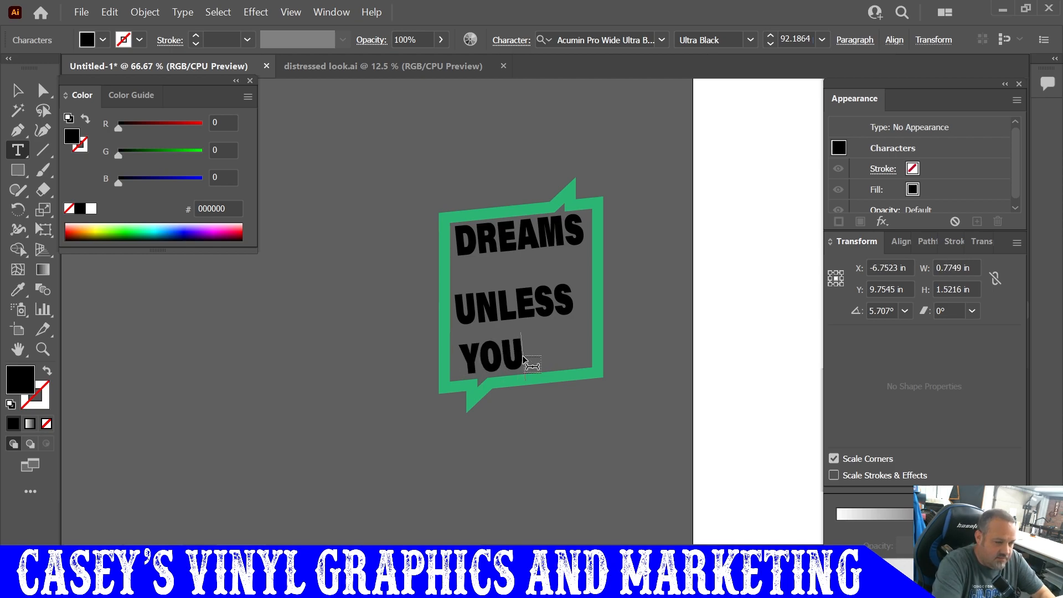
text( DO)
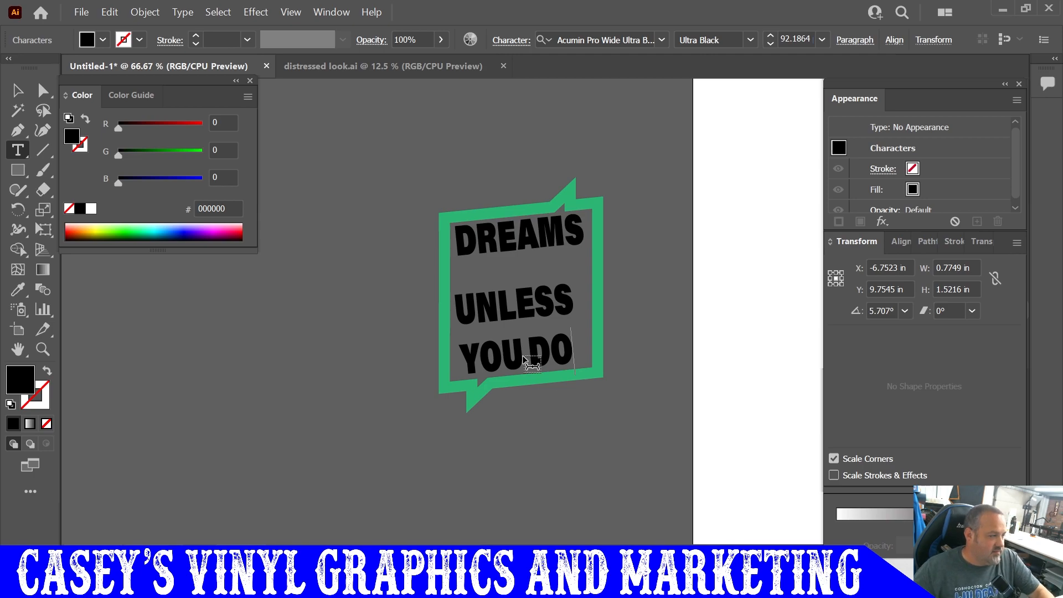
click(528, 354)
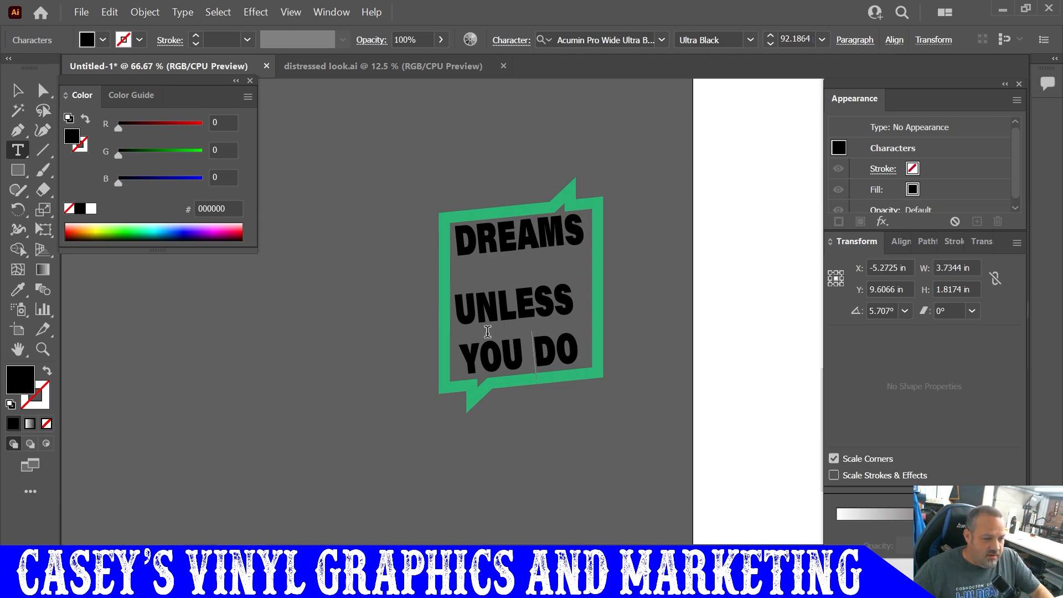
click(18, 90)
click(650, 433)
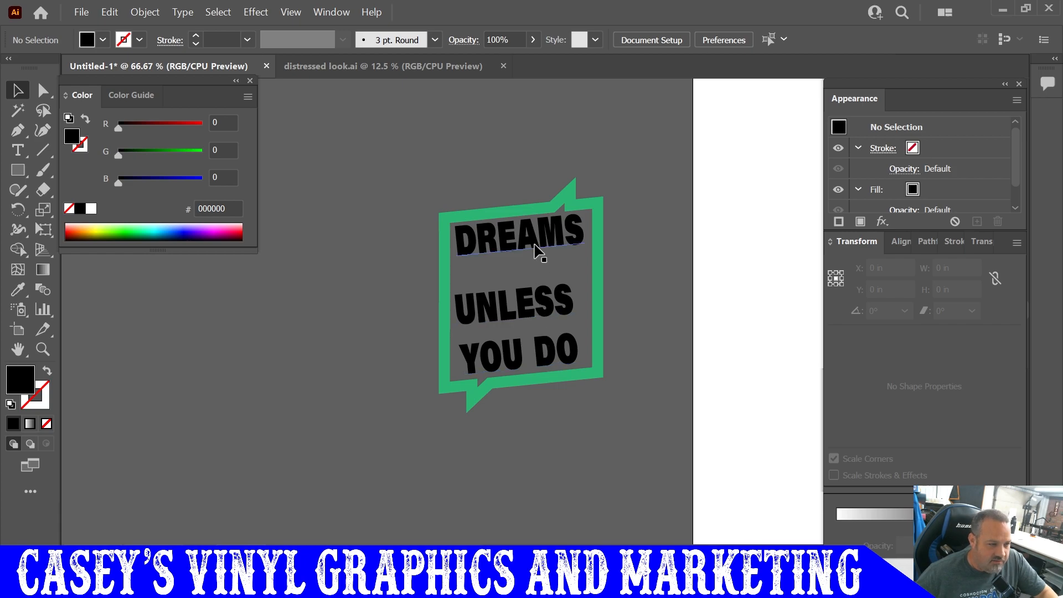
Duplicate the YOU DO text between DREAMS and UNLESS and change the copy's wording to DON'T WORK.
click(542, 364)
drag(541, 363, 540, 274)
double_click(540, 274)
key(BackSpace)
key(BackSpace)
key(BackSpace)
key(BackSpace)
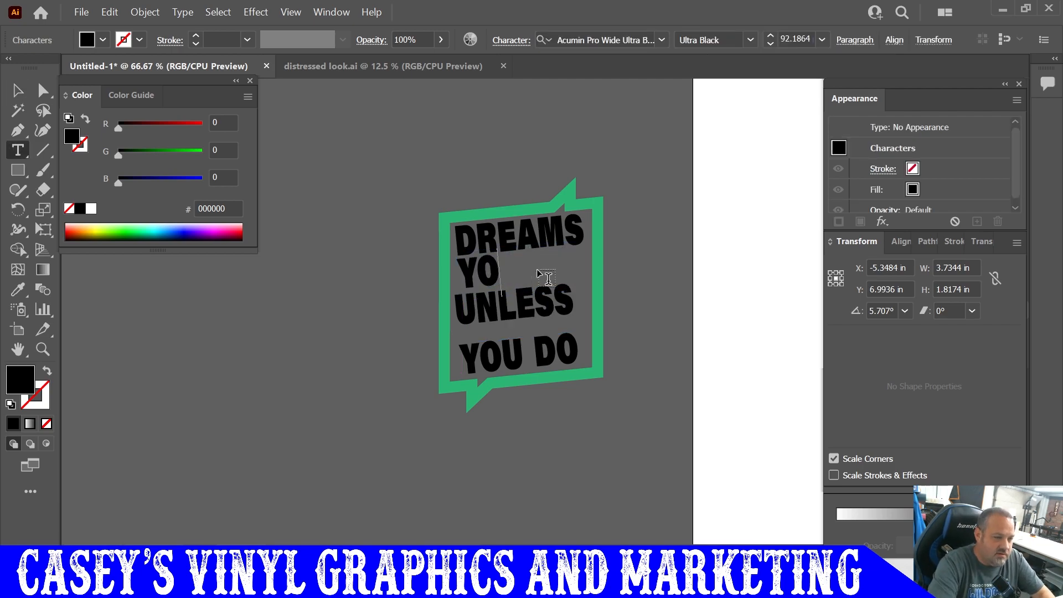
key(BackSpace)
key(BackSpace)
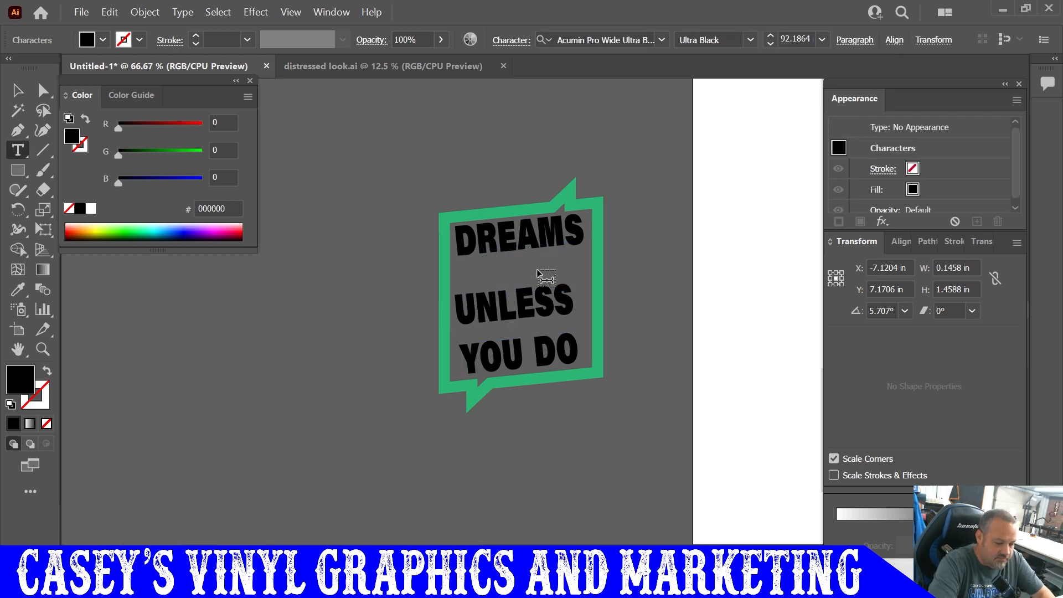
text(DON"T)
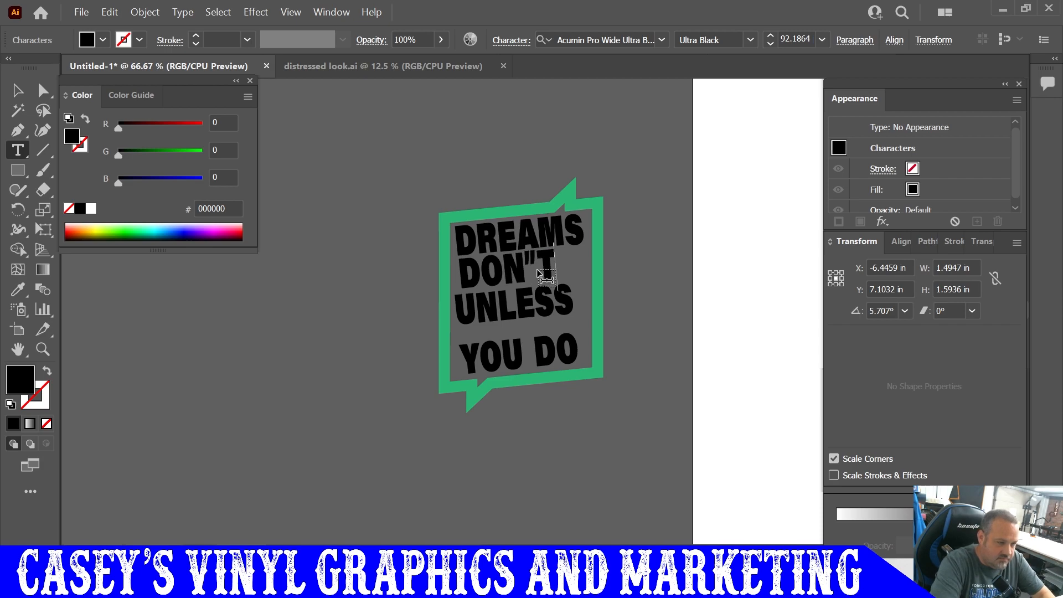
key(BackSpace)
key(BackSpace)
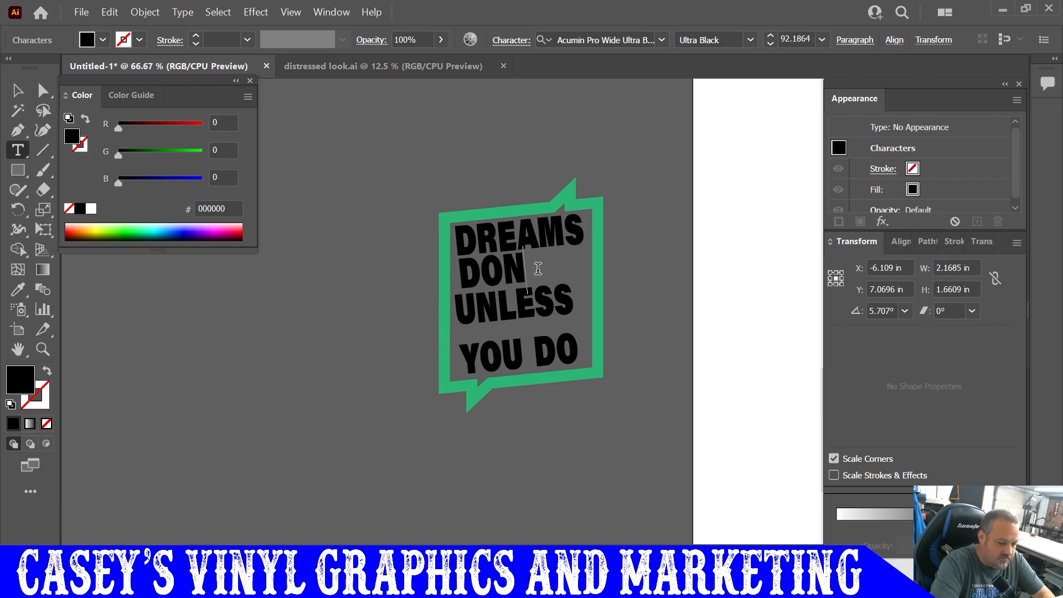
text('T)
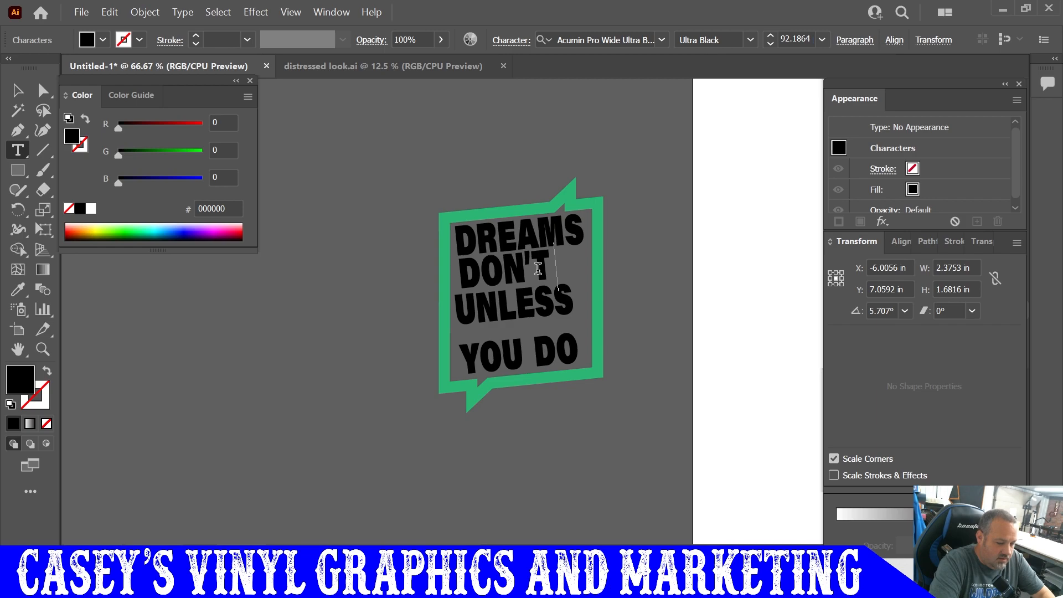
text( WORK)
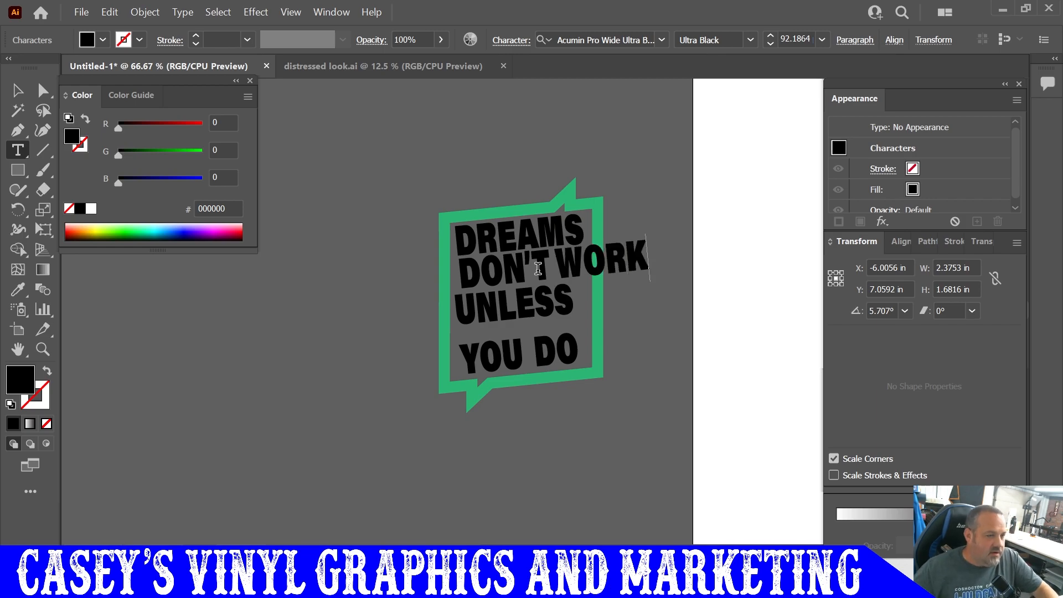
key(Escape)
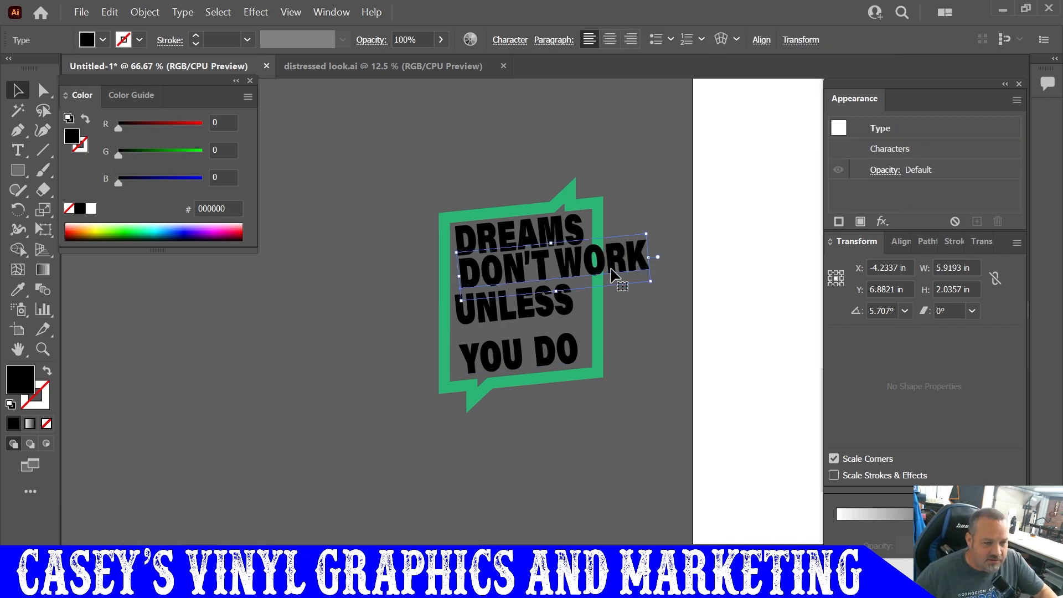
Scale DON'T WORK down to about 3.89 in wide to fit the frame, and reposition UNLESS and YOU DO beneath it.
drag(648, 282, 600, 291)
scroll(580, 273, up, 2)
drag(552, 376, 561, 352)
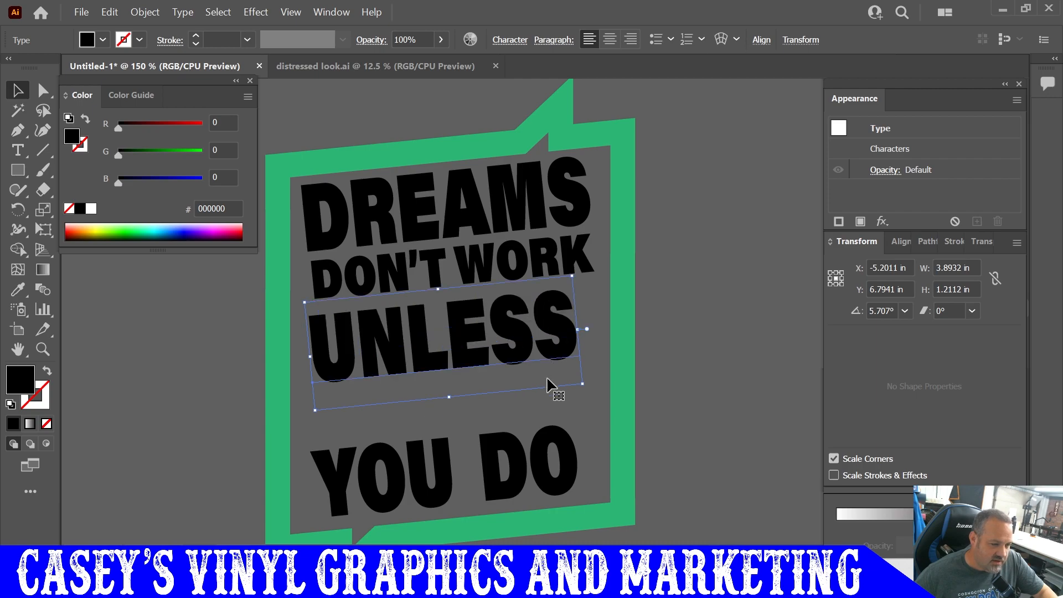
drag(545, 459, 554, 422)
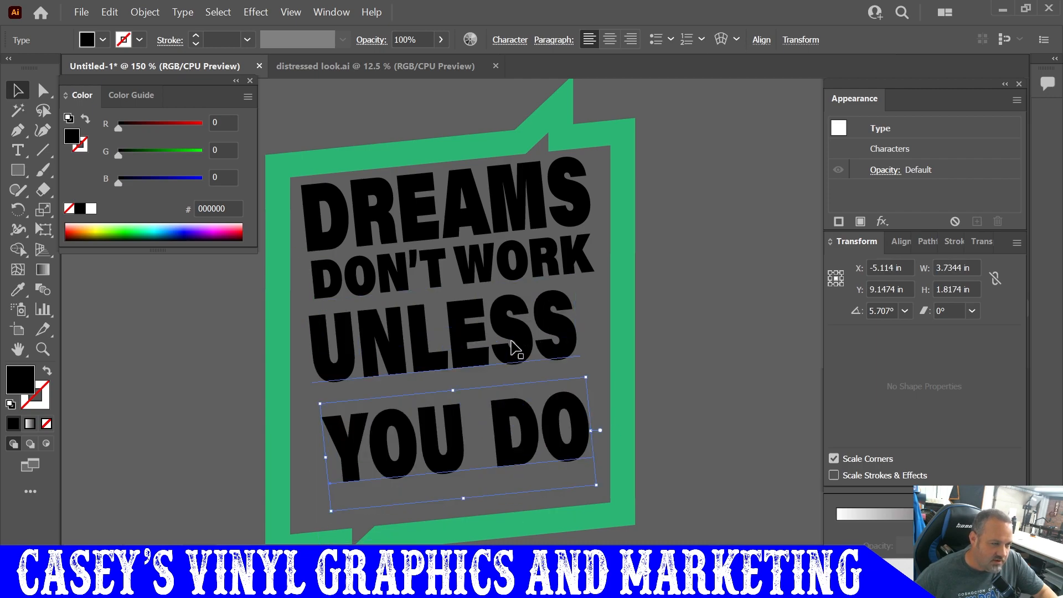
Adjust the position of DON'T WORK to leave a small even gap below DREAMS.
scroll(517, 294, up, 2)
drag(515, 271, 509, 248)
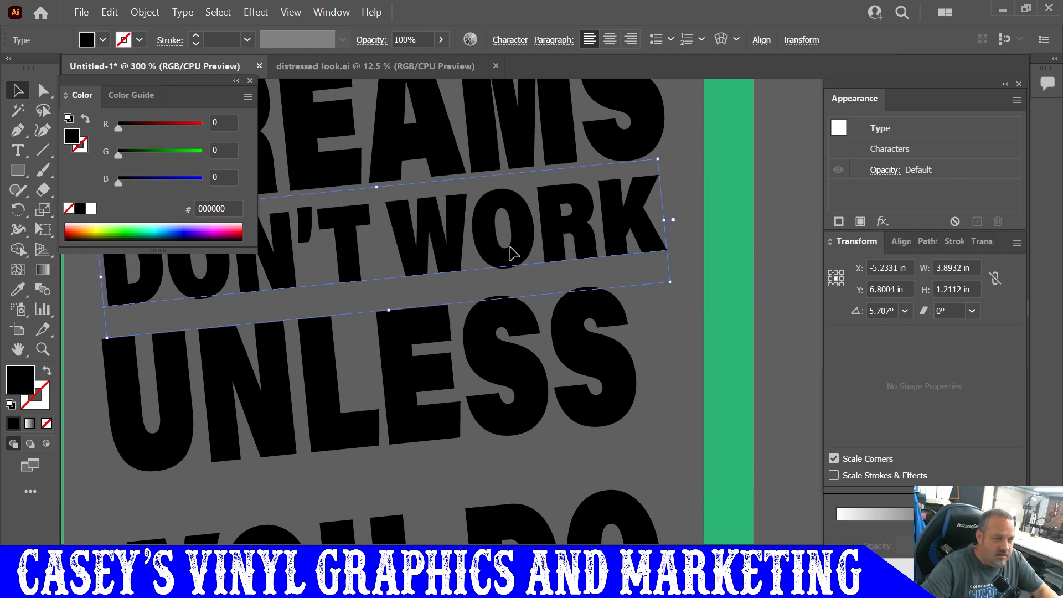
key(shift+Down)
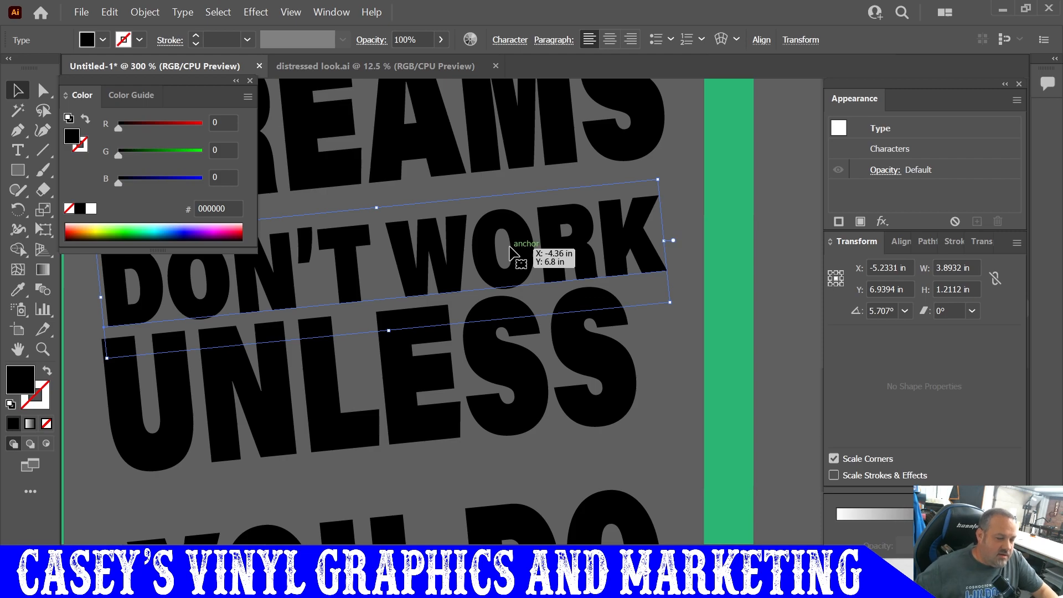
Nudge UNLESS down to leave a matching gap below DON'T WORK.
scroll(510, 254, down, 1)
click(525, 342)
key(Up)
key(Up)
key(Up)
key(Up)
key(shift+Down)
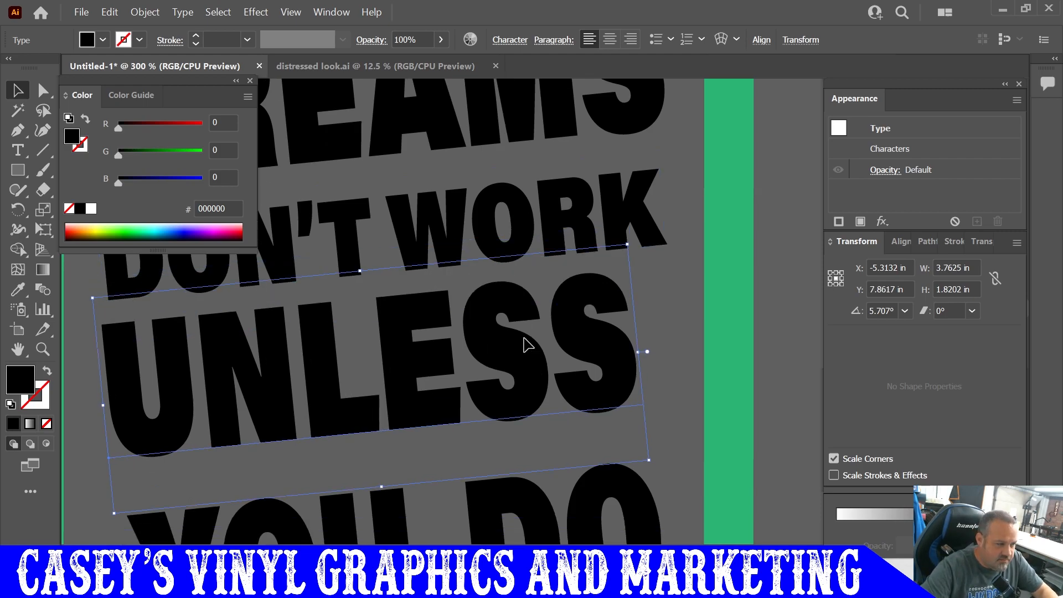
key(shift+Down)
Adjust the vertical position of YOU DO to leave an even gap below UNLESS, and clear the selection.
scroll(525, 344, down, 7)
scroll(525, 337, down, 3)
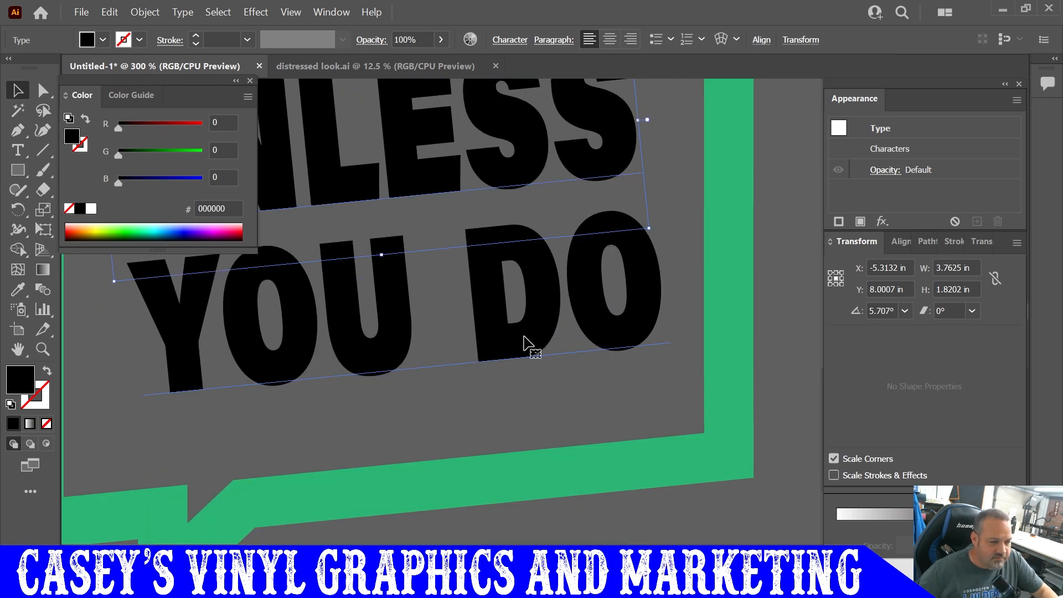
click(522, 299)
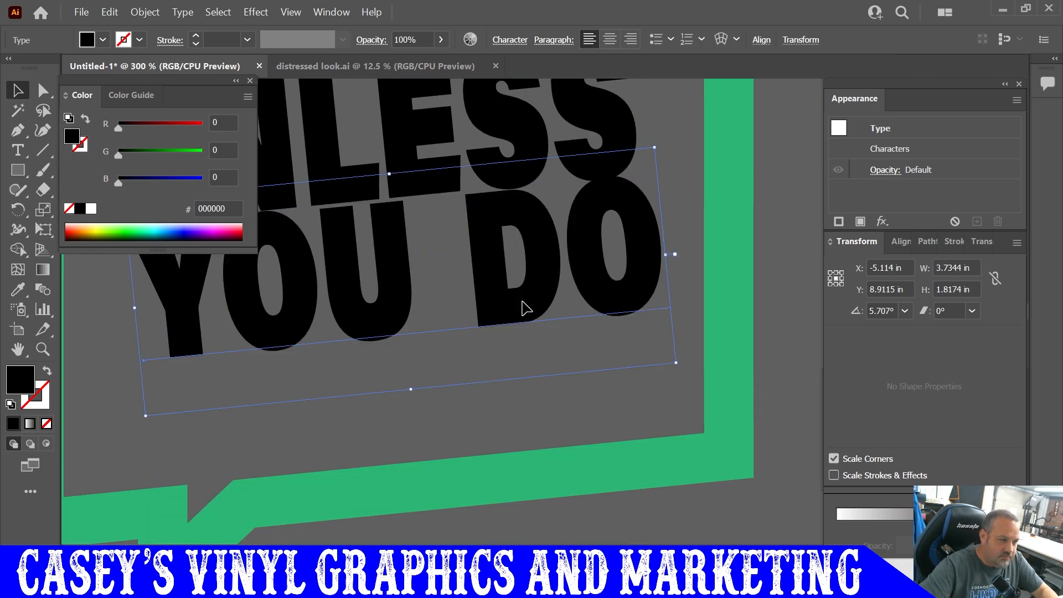
key(shift+Down)
key(shift+Down)
key(ctrl+1)
key(ctrl+shift+a)
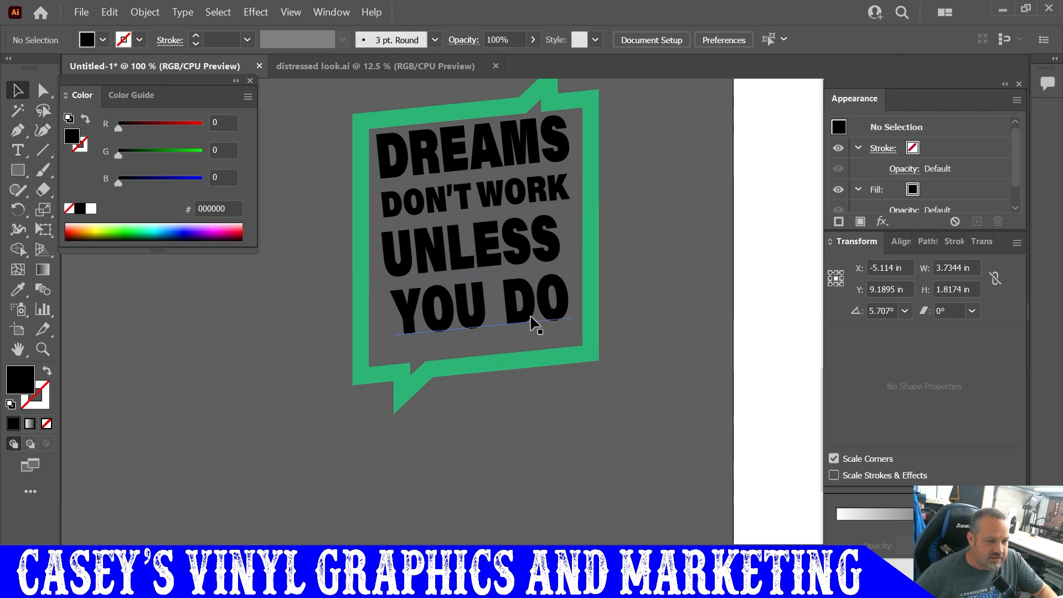
Stretch all four text lines slightly taller as one selection and align them on their horizontal centers.
click(476, 339)
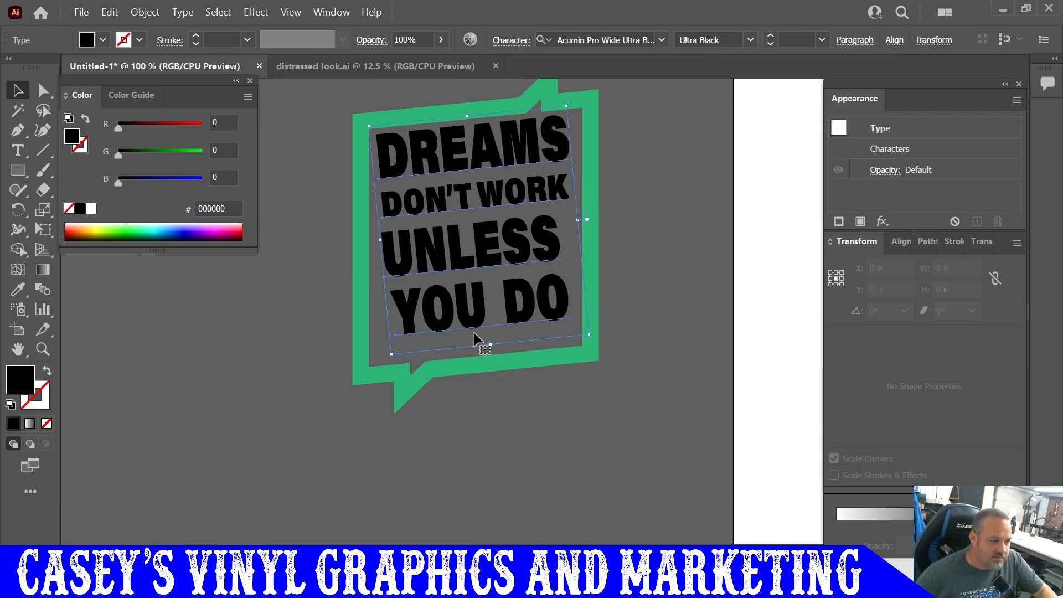
drag(489, 346, 491, 366)
click(900, 242)
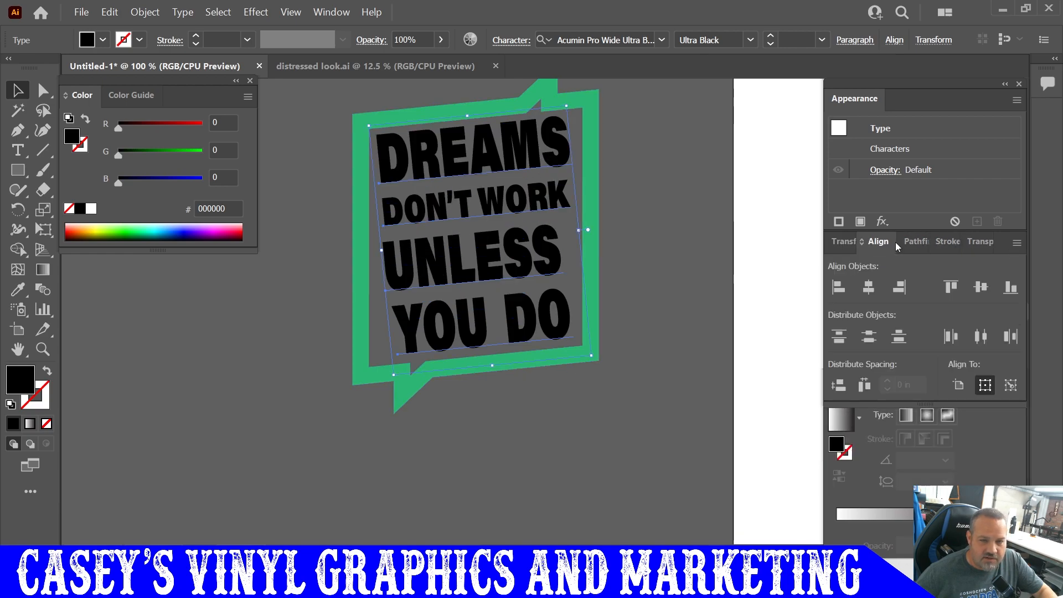
click(869, 287)
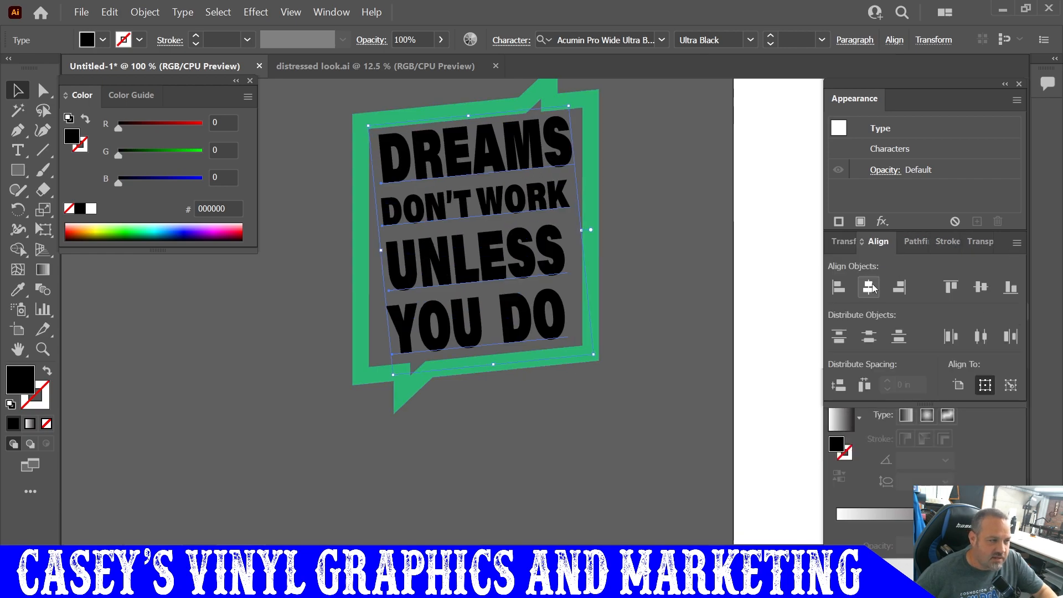
click(546, 428)
Try giving the DON'T WORK line the same 1.9845 in height as DREAMS.
click(502, 346)
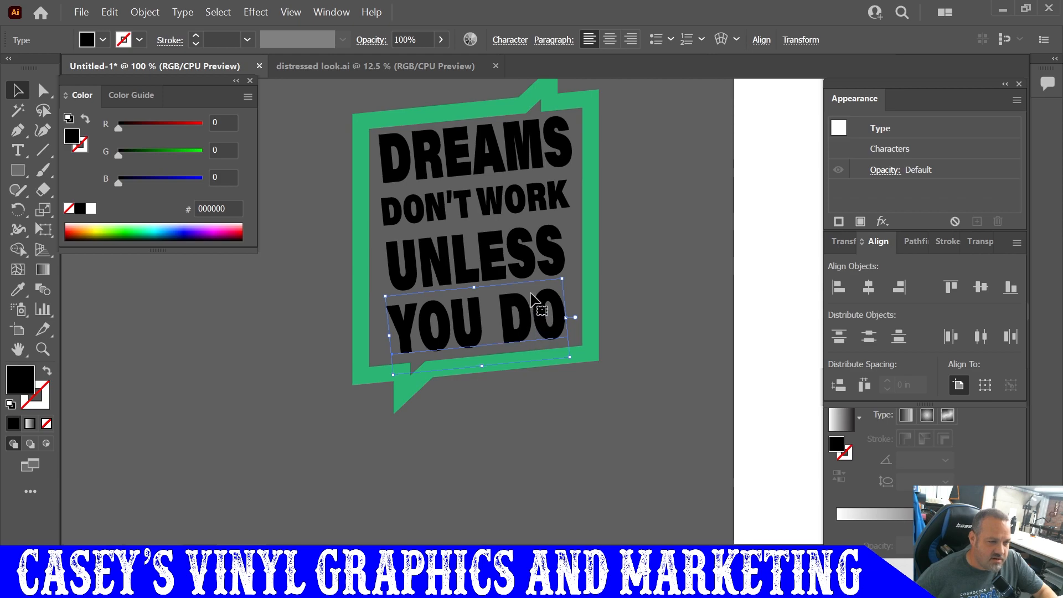
click(521, 173)
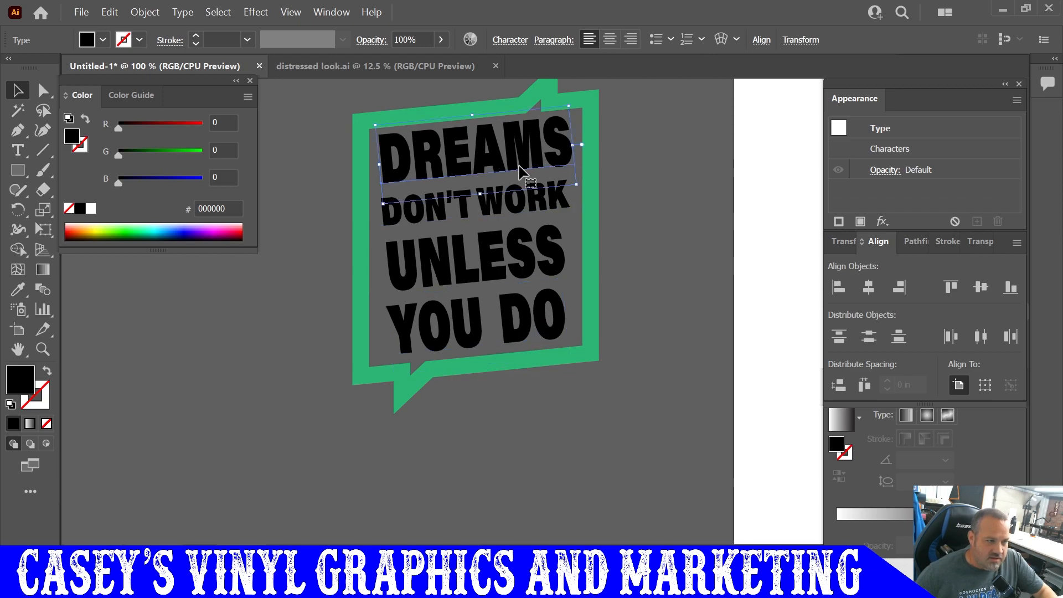
click(845, 241)
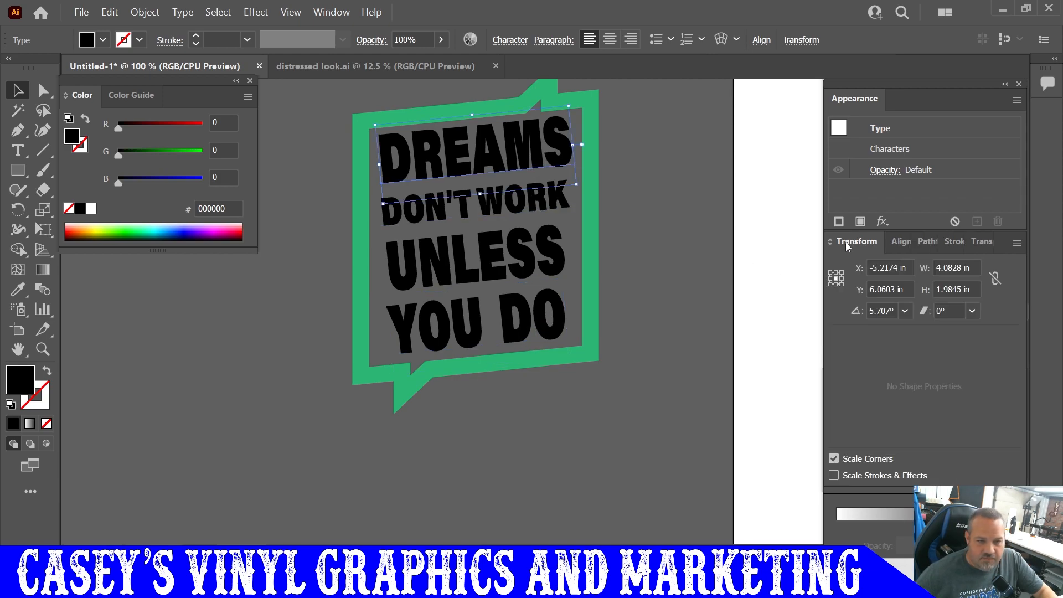
click(972, 289)
key(ctrl+c)
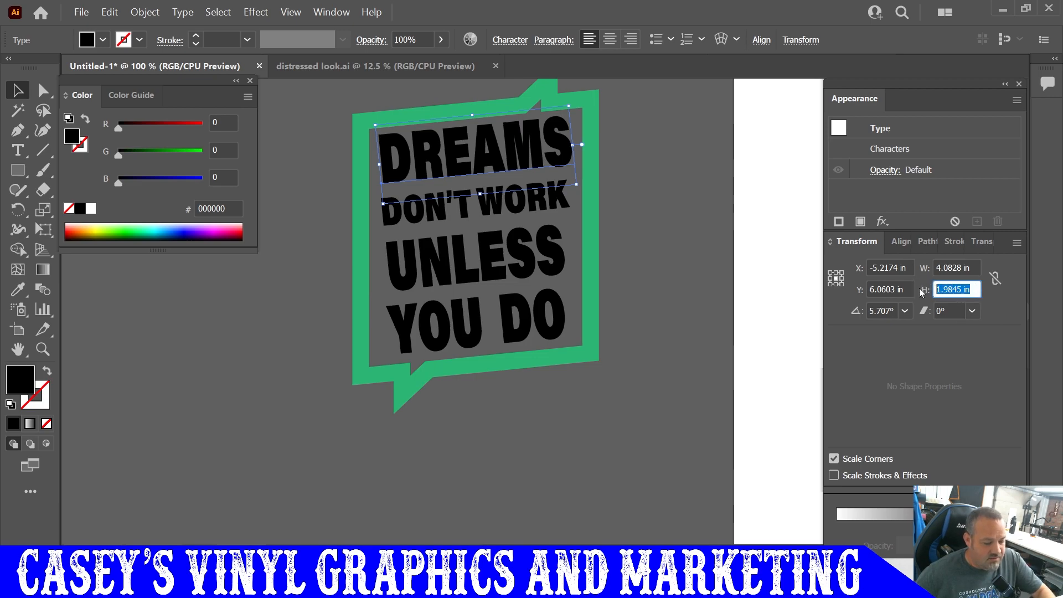
click(719, 304)
click(556, 206)
click(974, 289)
key(ctrl+v)
key(Return)
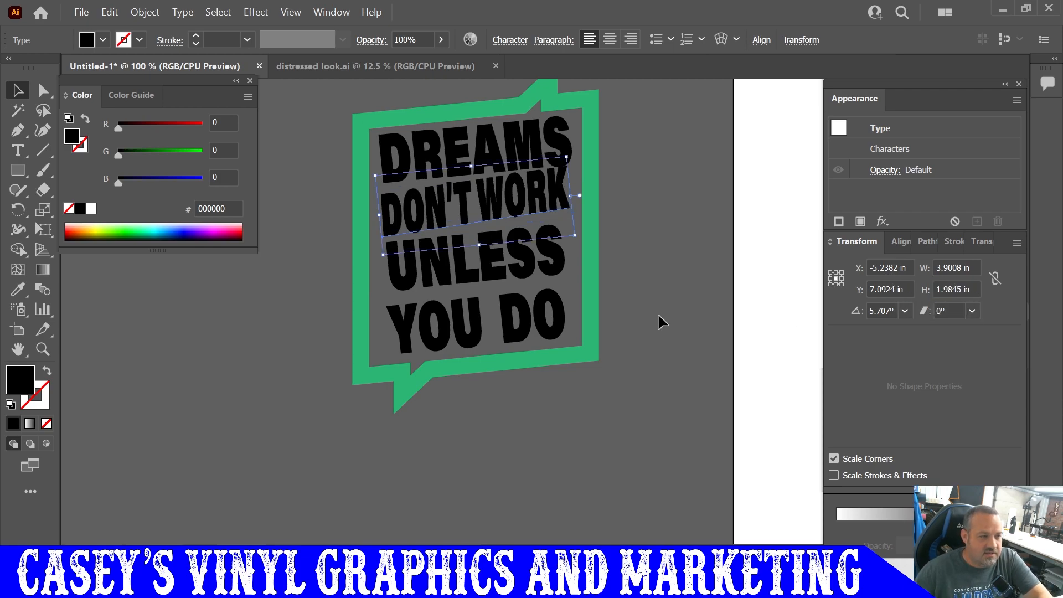
key(ctrl+z)
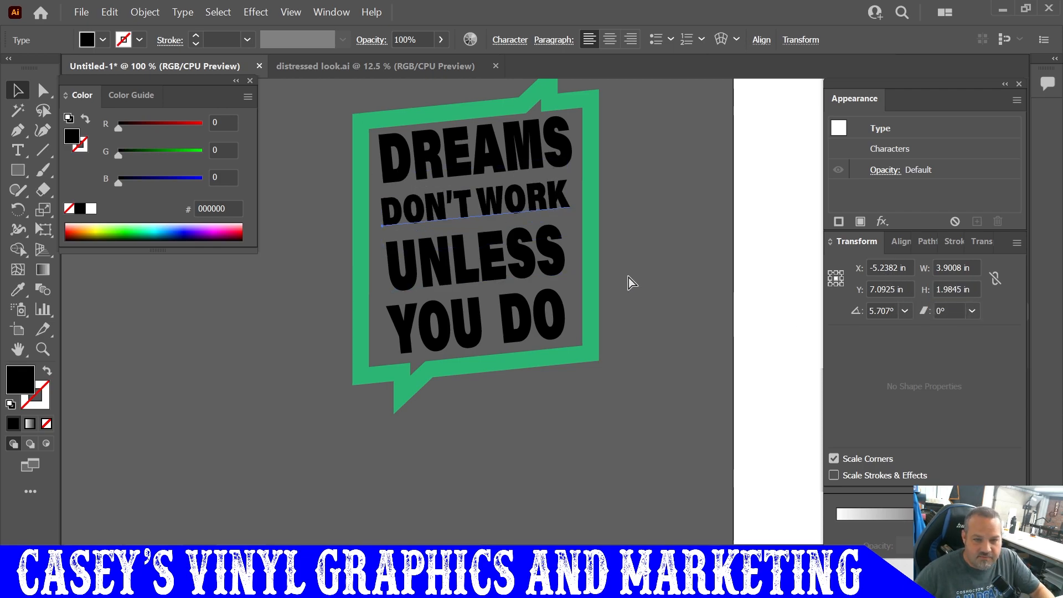
Set the width of the DON'T WORK line to 4.0828 in, matching the width of DREAMS.
click(977, 266)
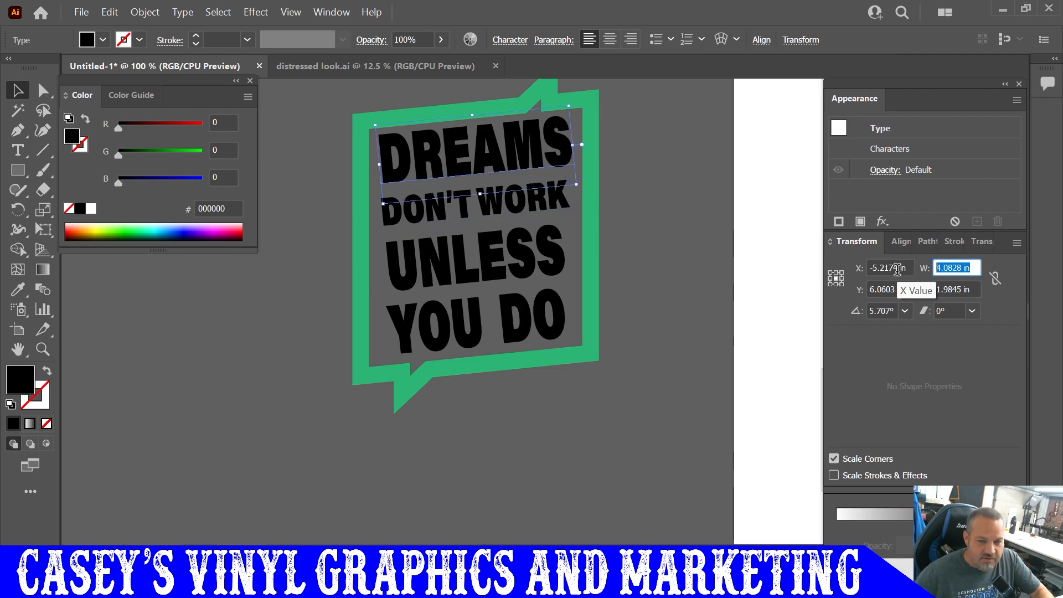
click(560, 216)
click(560, 209)
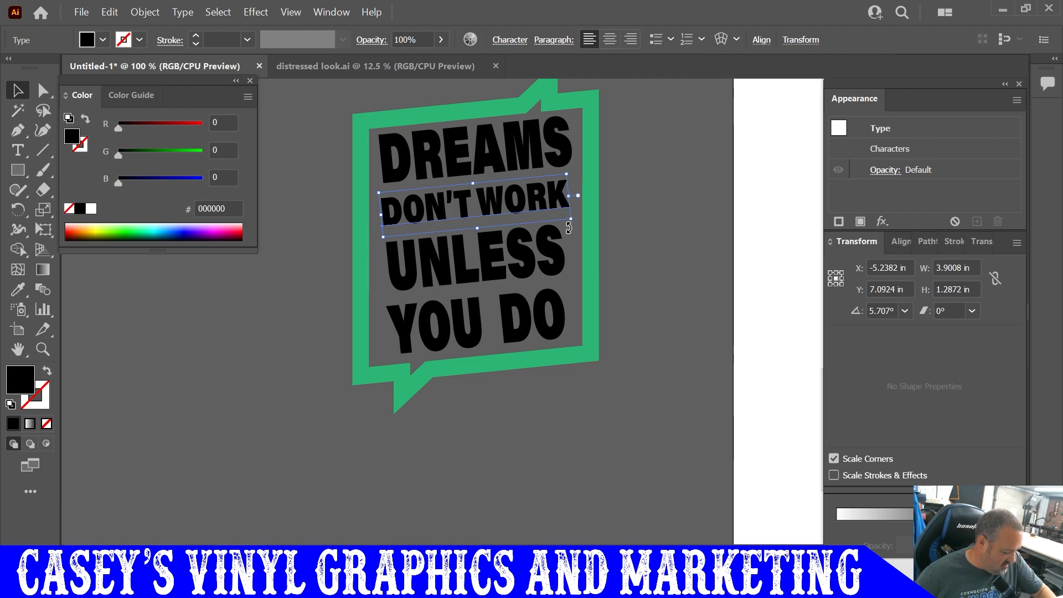
click(972, 266)
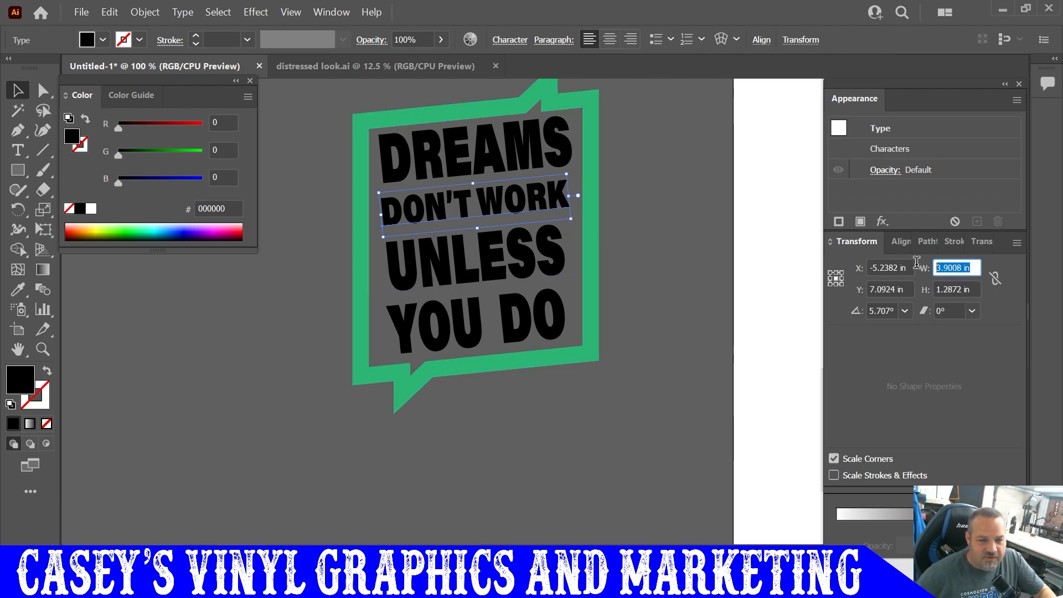
text(4.0828)
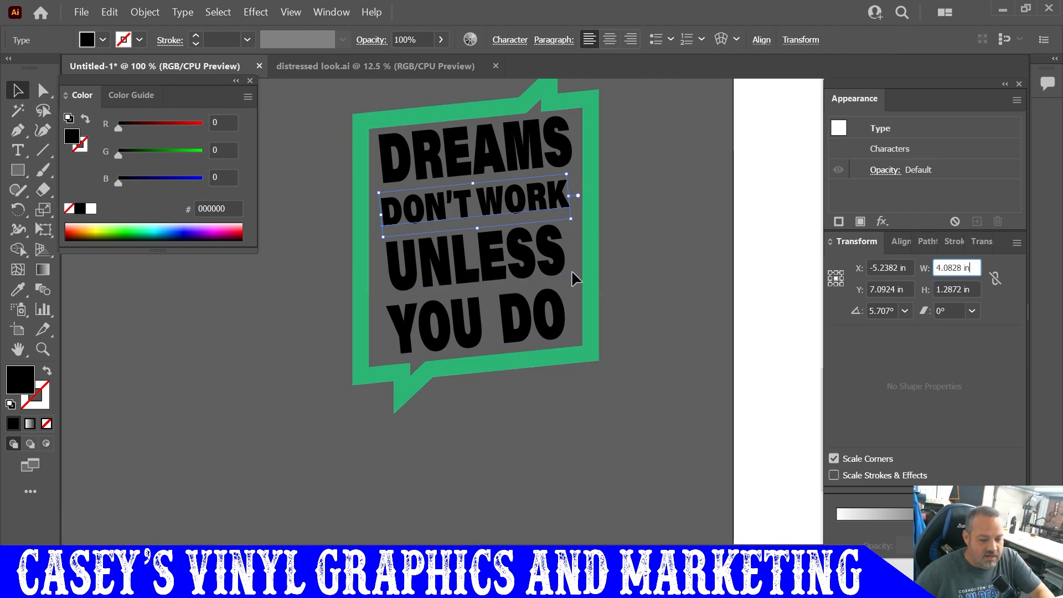
key(Return)
Set the widths of the UNLESS and YOU DO lines to 4.0828 in each, and clear the selection.
click(527, 270)
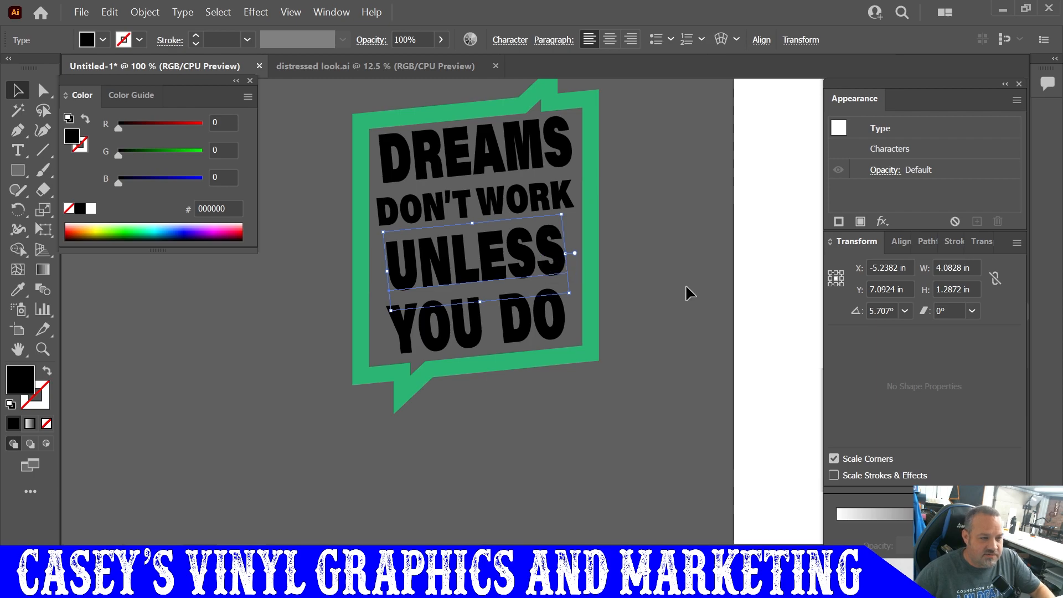
click(970, 268)
text(4.0828)
key(Return)
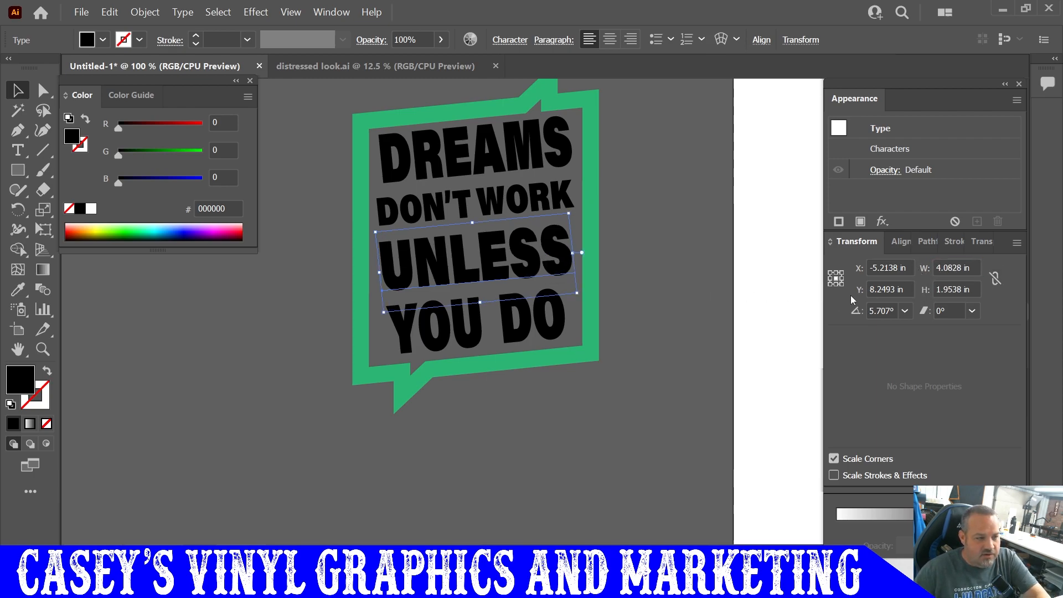
click(566, 313)
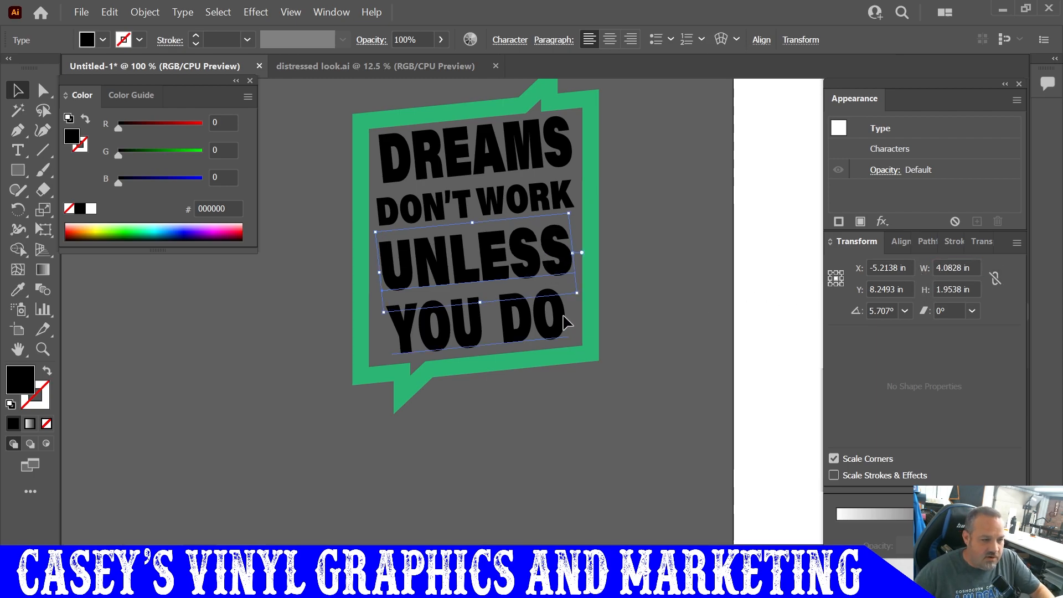
click(970, 268)
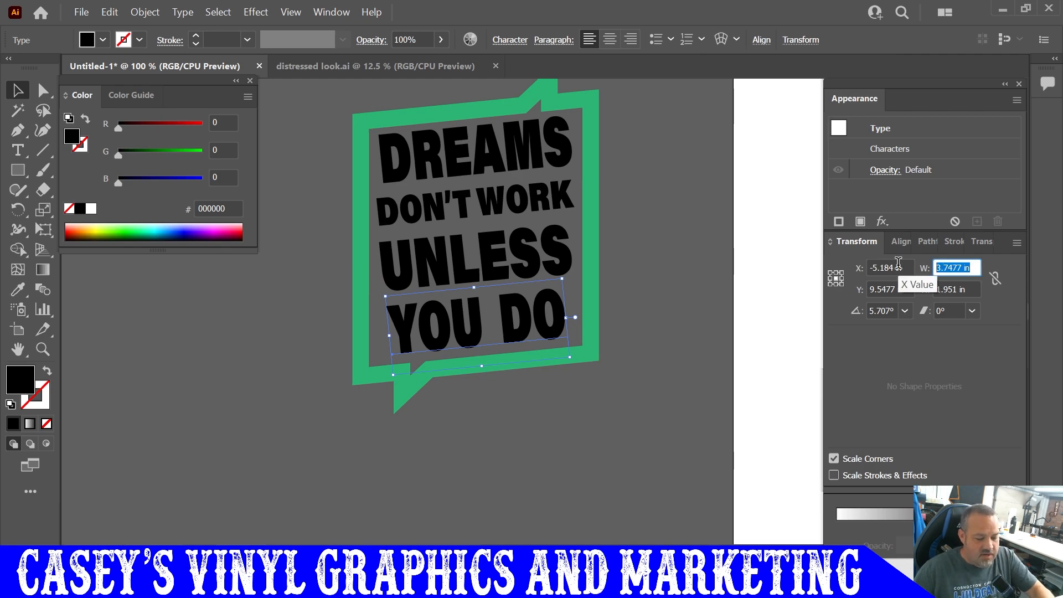
text(4.0828)
key(Return)
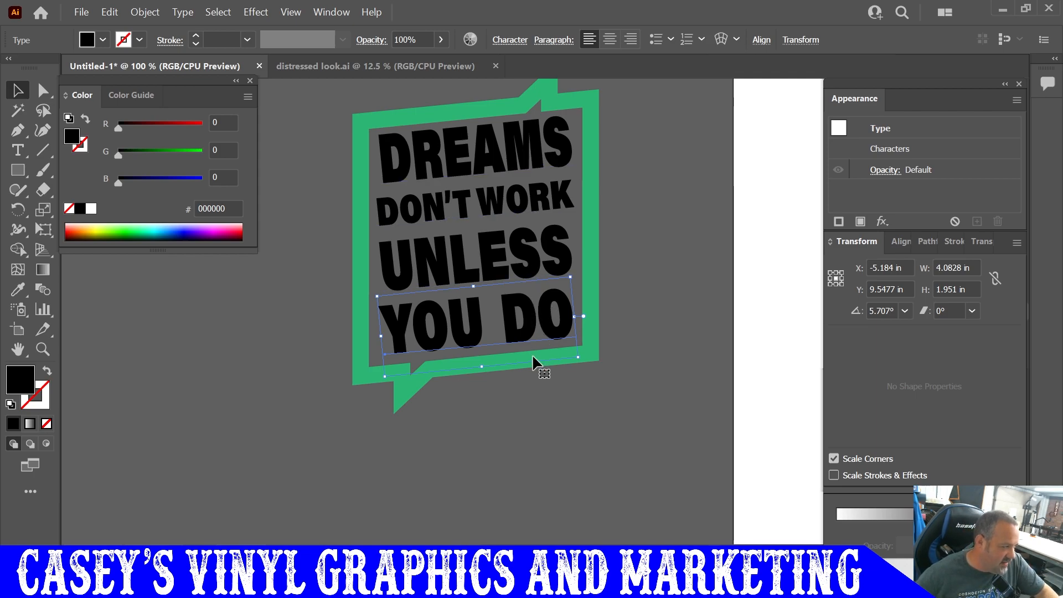
click(573, 386)
Align all four text lines on their horizontal centers and clear the selection.
click(513, 333)
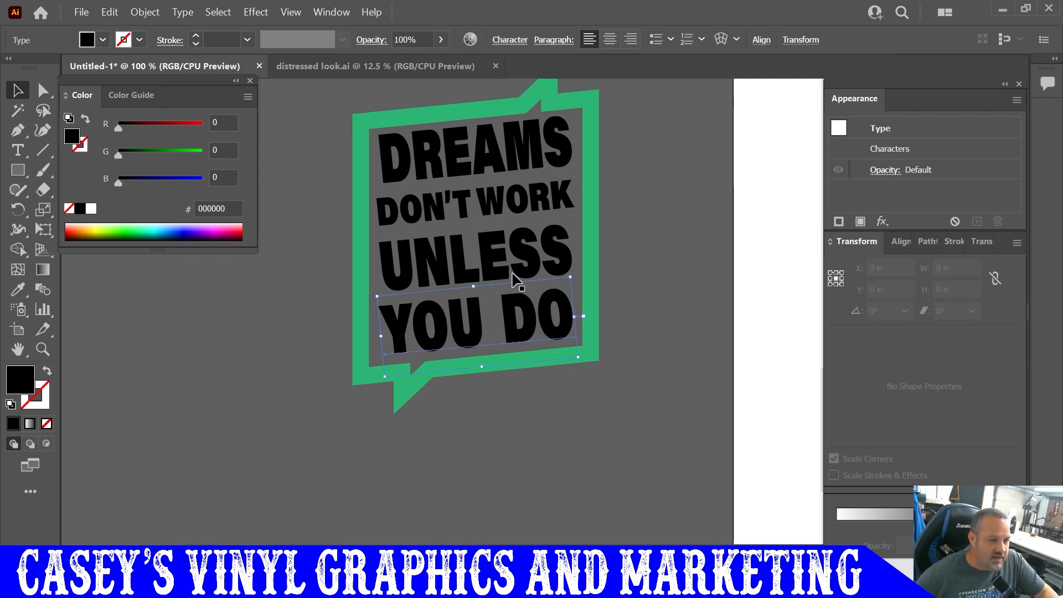
shift+click(514, 258)
shift+click(519, 208)
shift+click(513, 168)
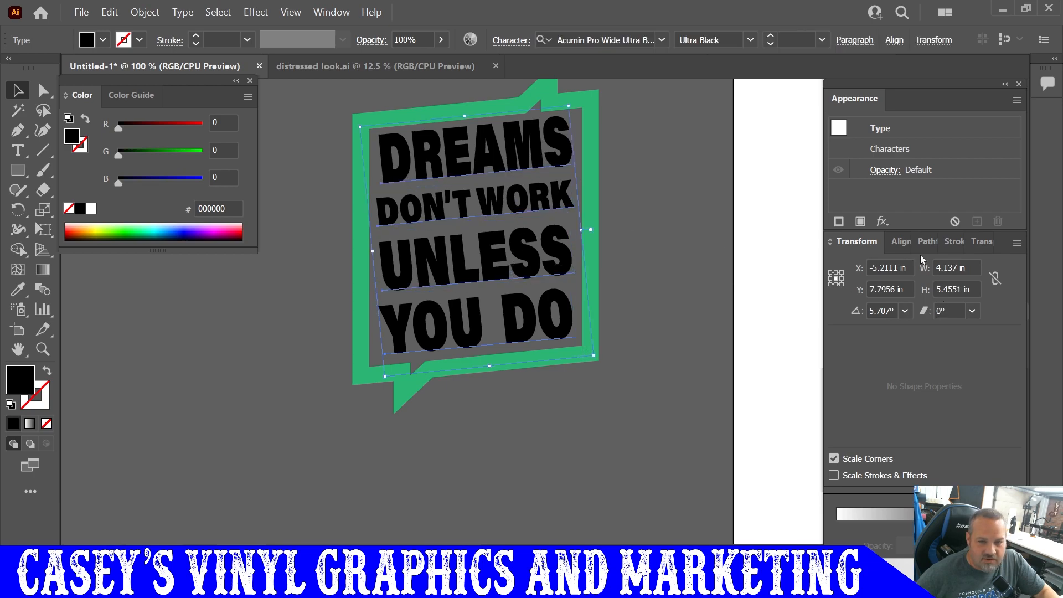
click(901, 242)
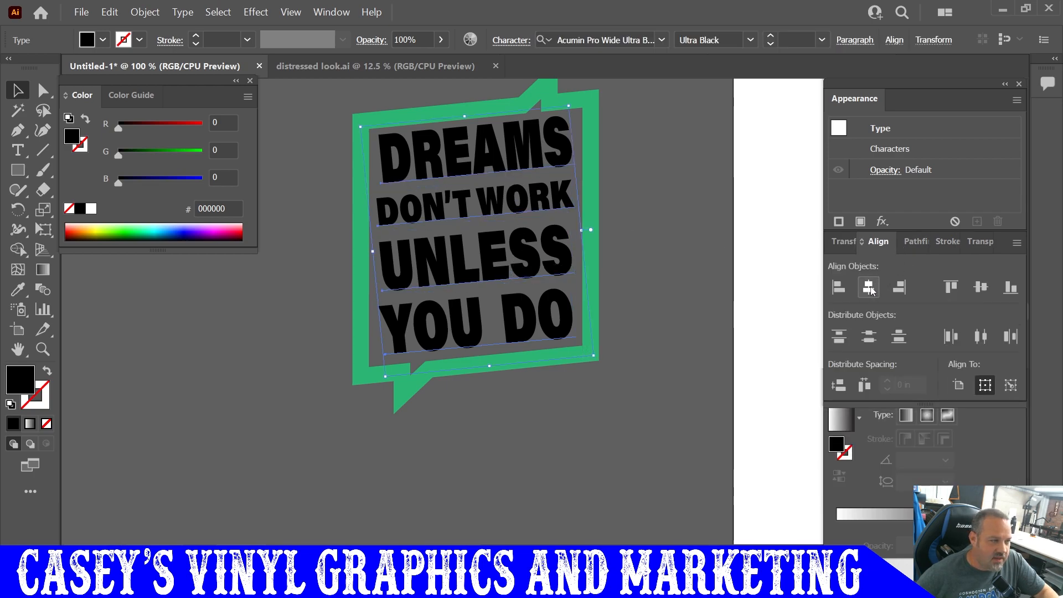
click(573, 409)
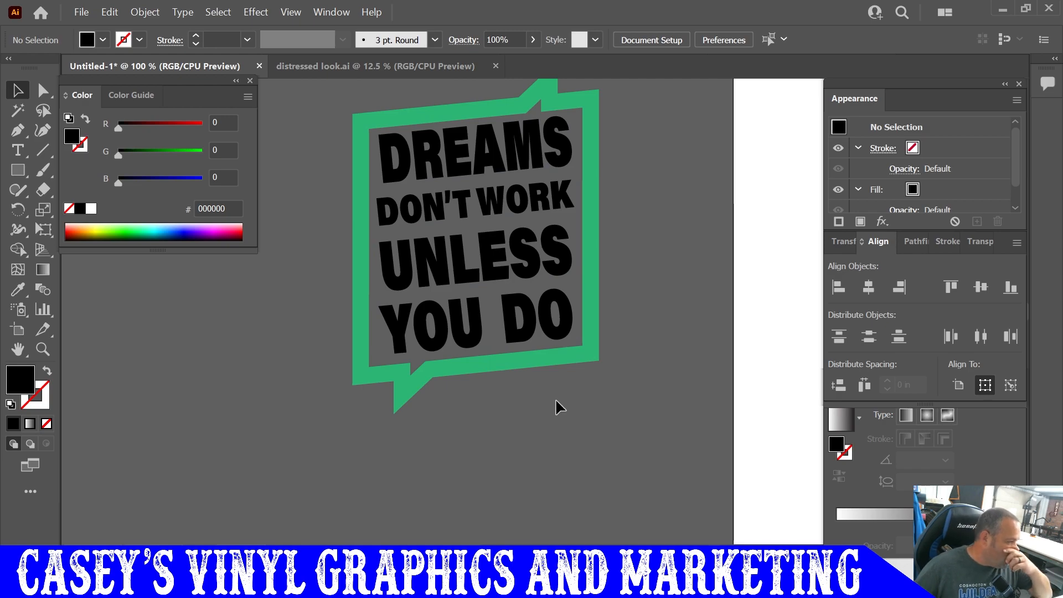
Nudge all four text lines down together by four small increments inside the frame, and clear the selection.
scroll(556, 396, down, 1)
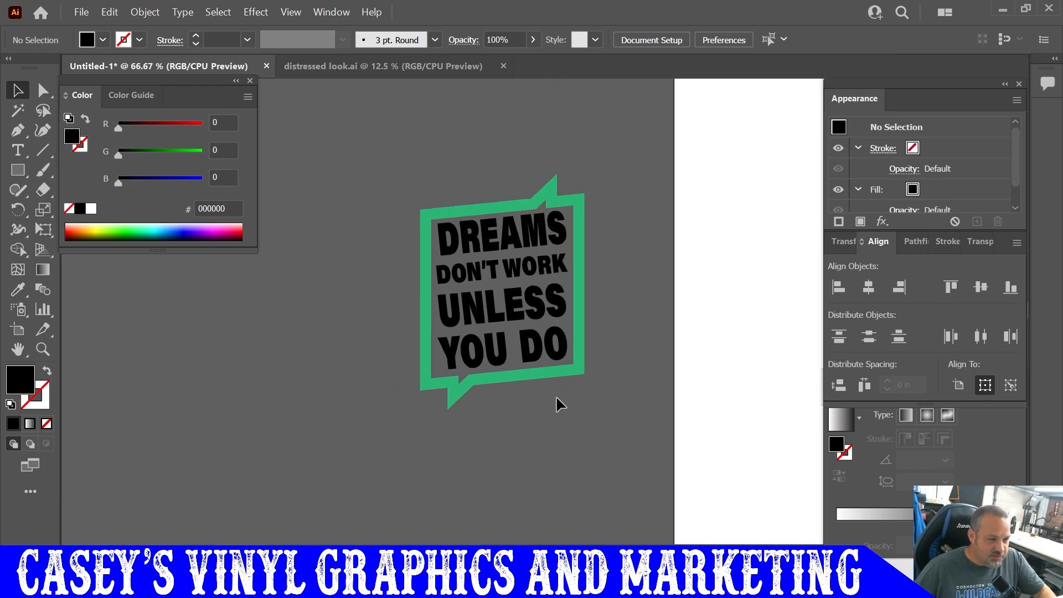
click(548, 354)
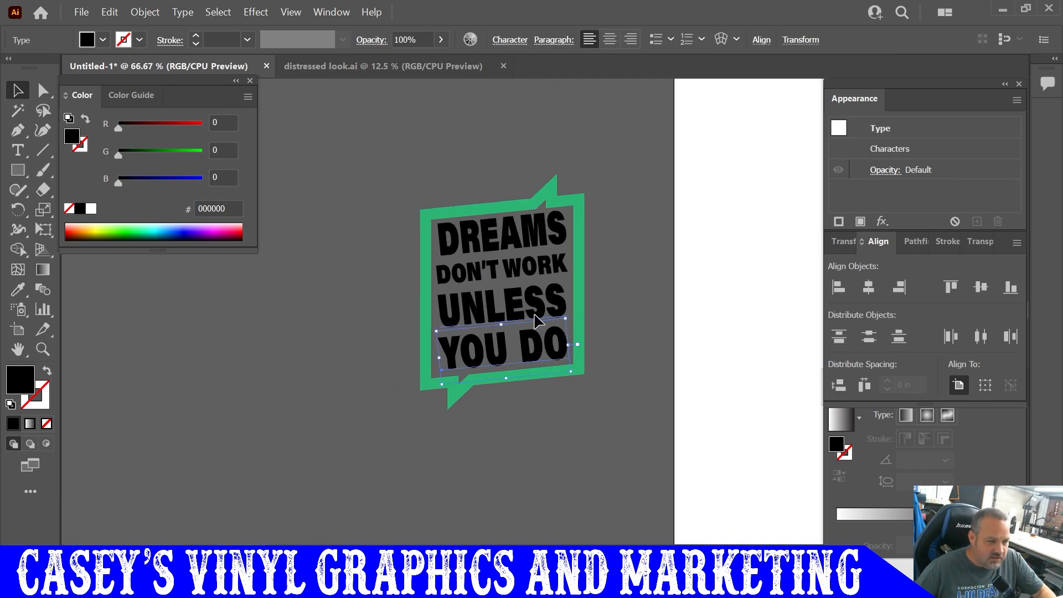
shift+click(534, 310)
shift+click(534, 269)
shift+click(525, 237)
key(Down)
key(Down)
key(Down)
key(Down)
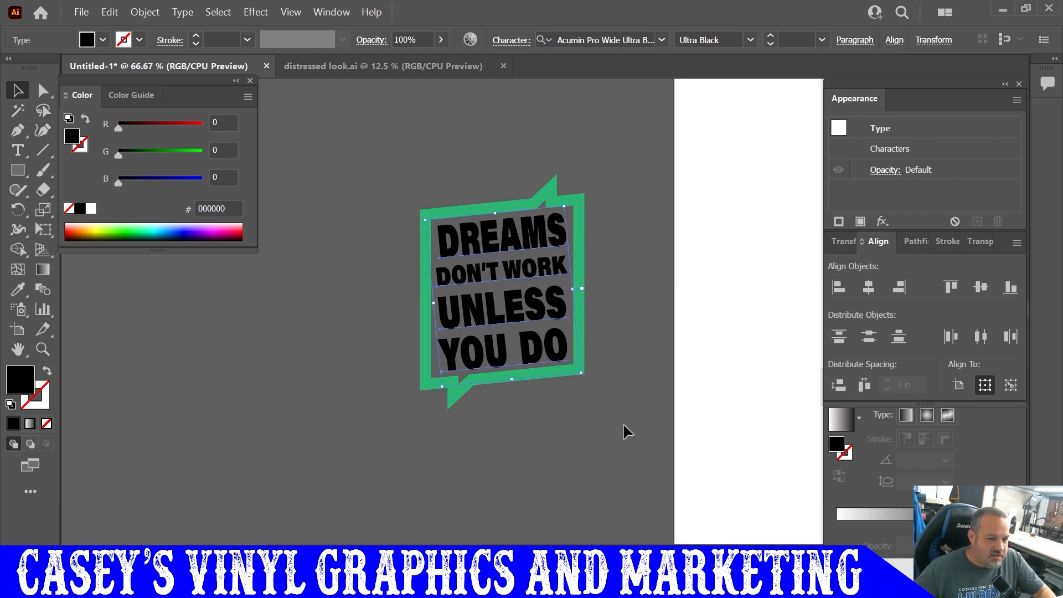
click(608, 443)
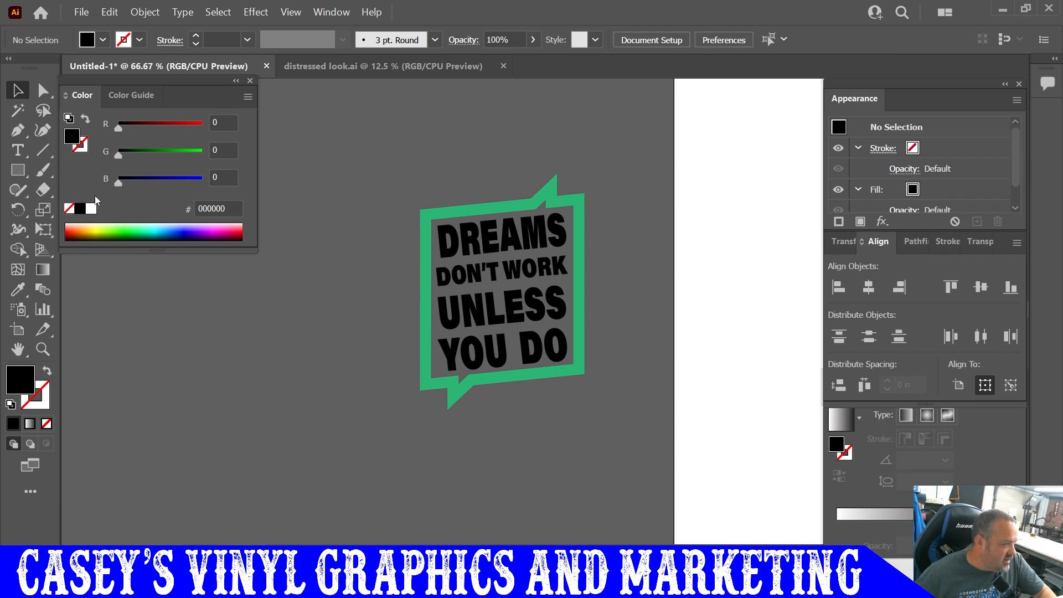
Measure the slant of the frame's inner upper edge with a short line drawn along it.
click(18, 173)
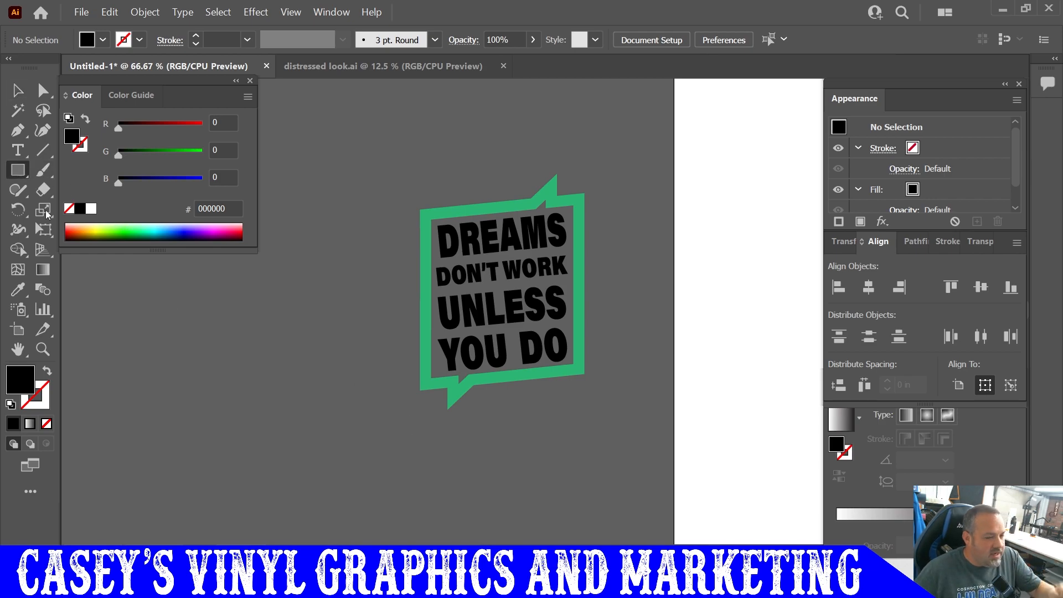
click(17, 88)
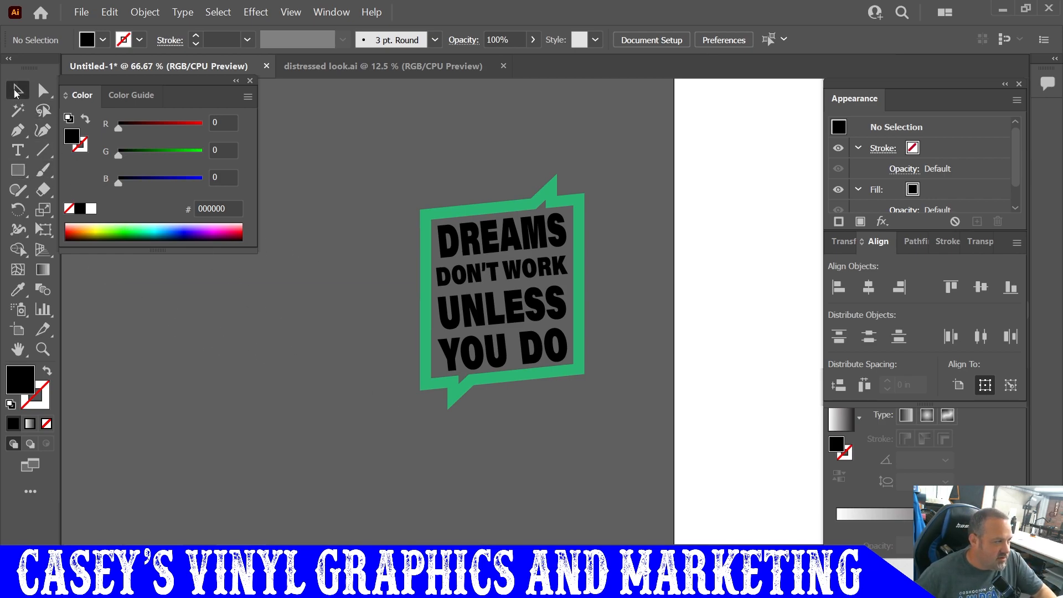
scroll(488, 235, up, 1)
scroll(488, 235, up, 1)
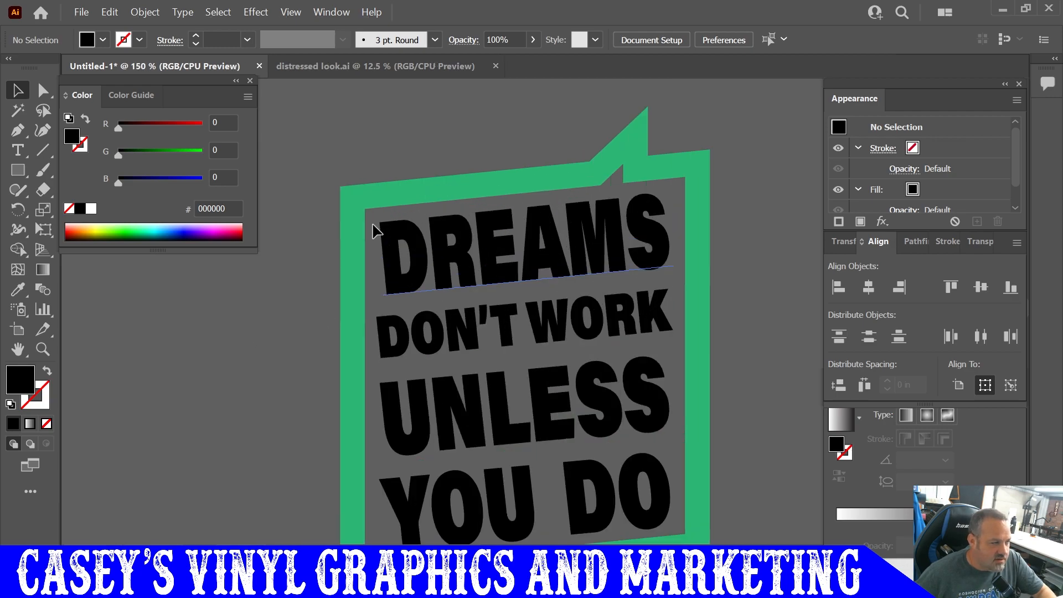
click(42, 150)
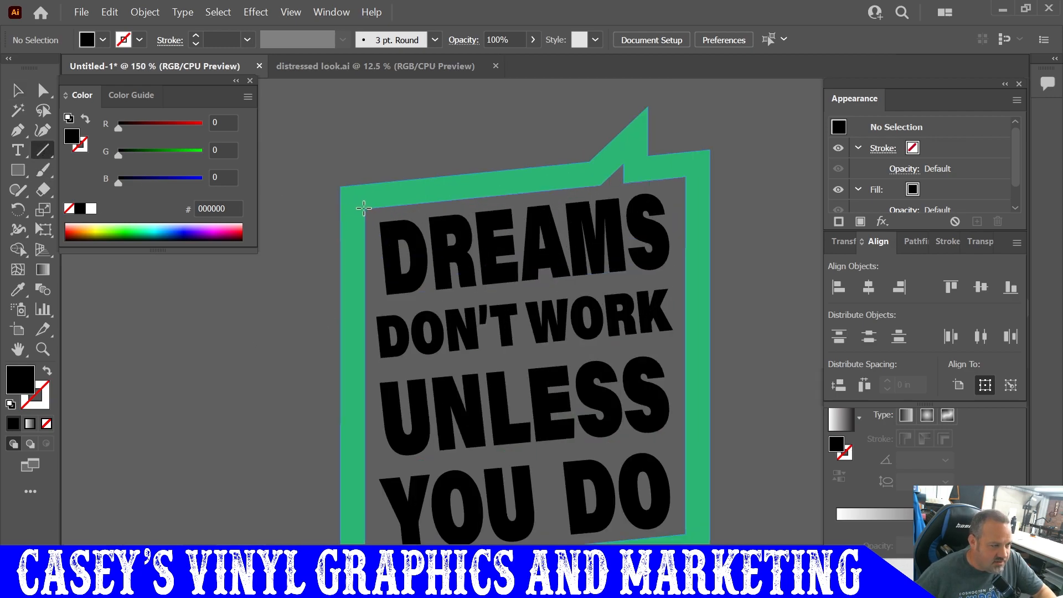
drag(364, 209, 488, 196)
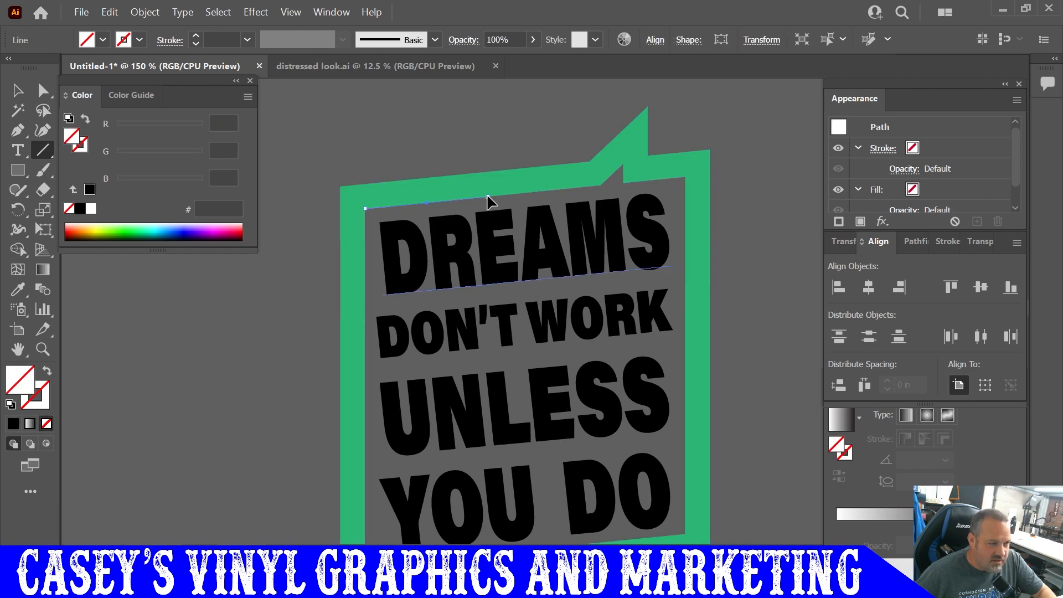
click(842, 241)
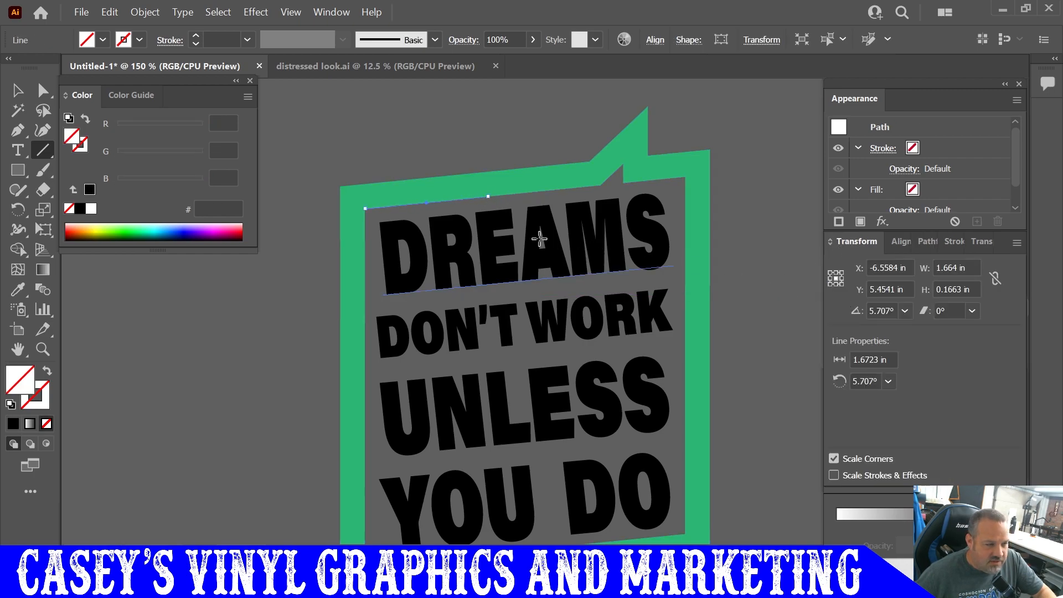
key(ctrl+shift+a)
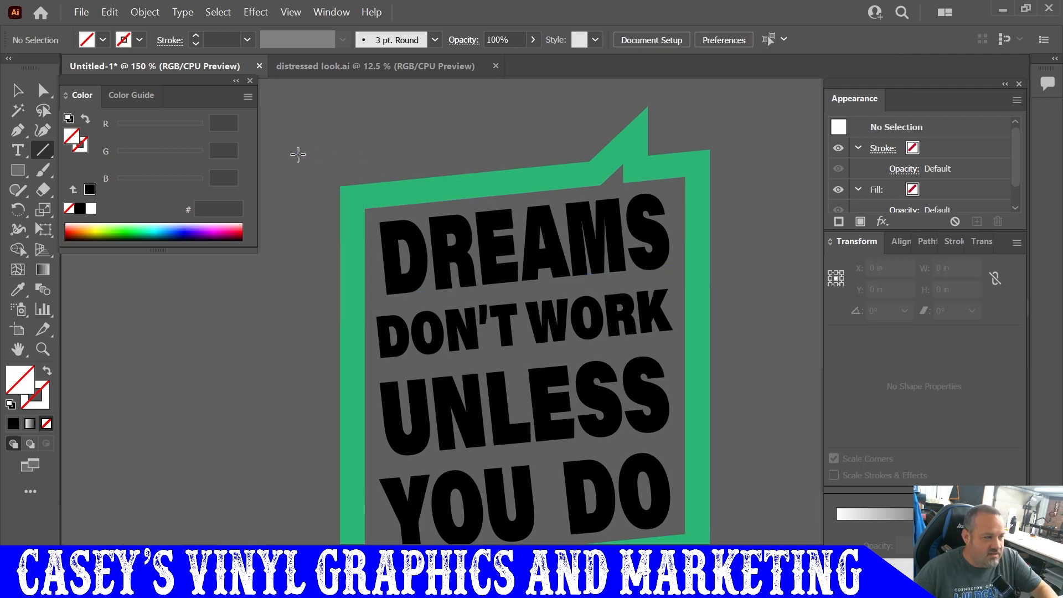
Draw a rectangle about 4.06 in wide and 0.5 in high over the DON'T WORK line and fill it with white.
key(m)
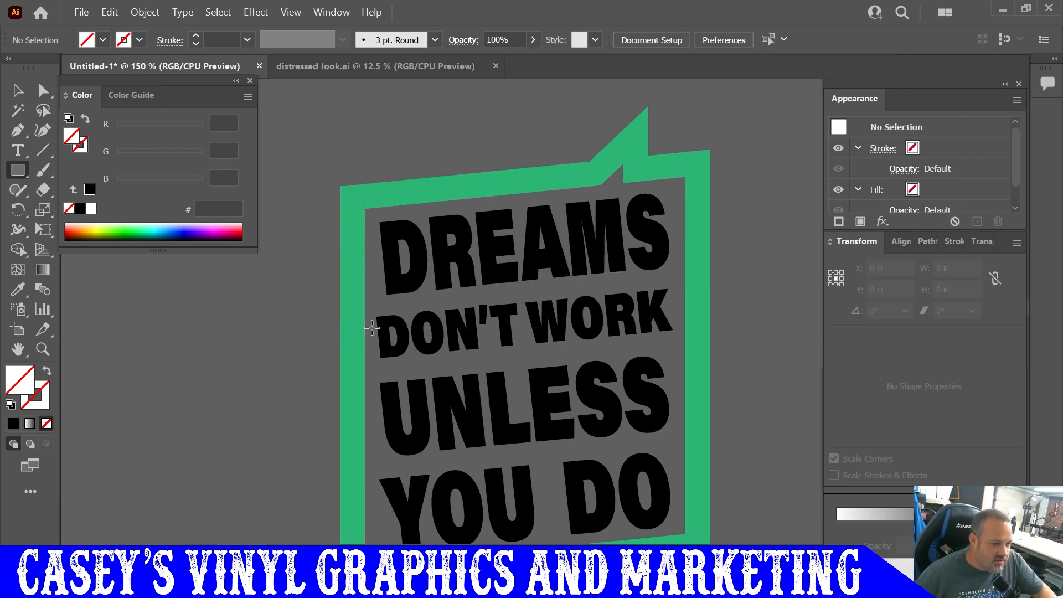
drag(375, 312, 675, 348)
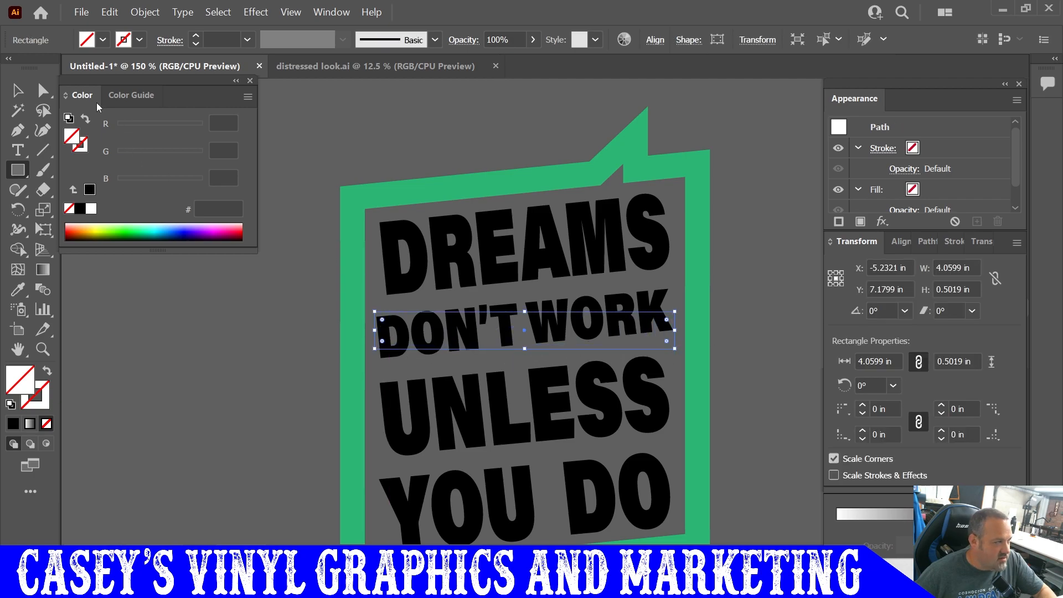
click(103, 39)
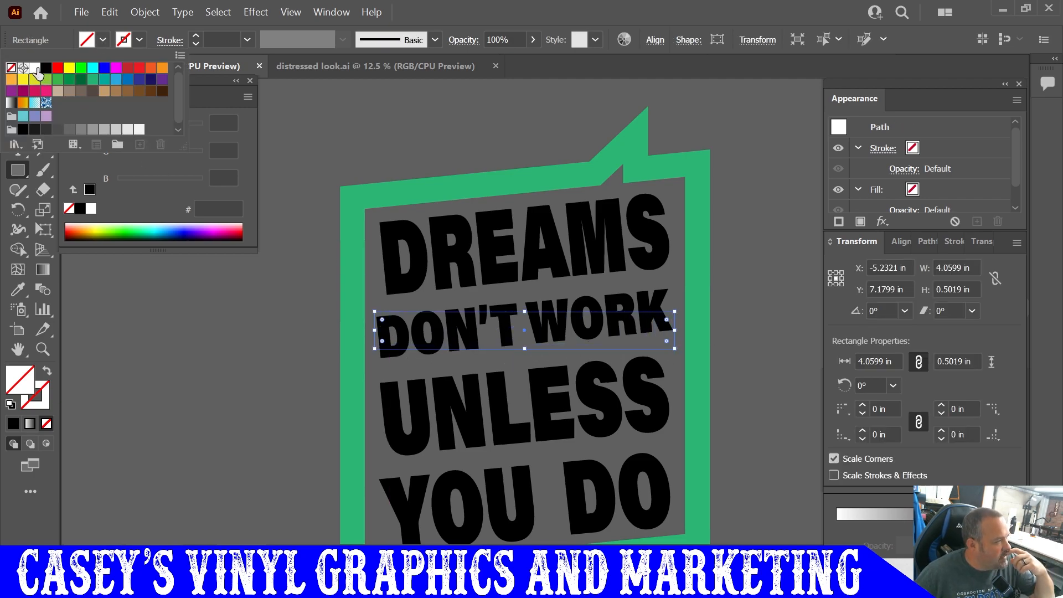
click(35, 68)
click(819, 306)
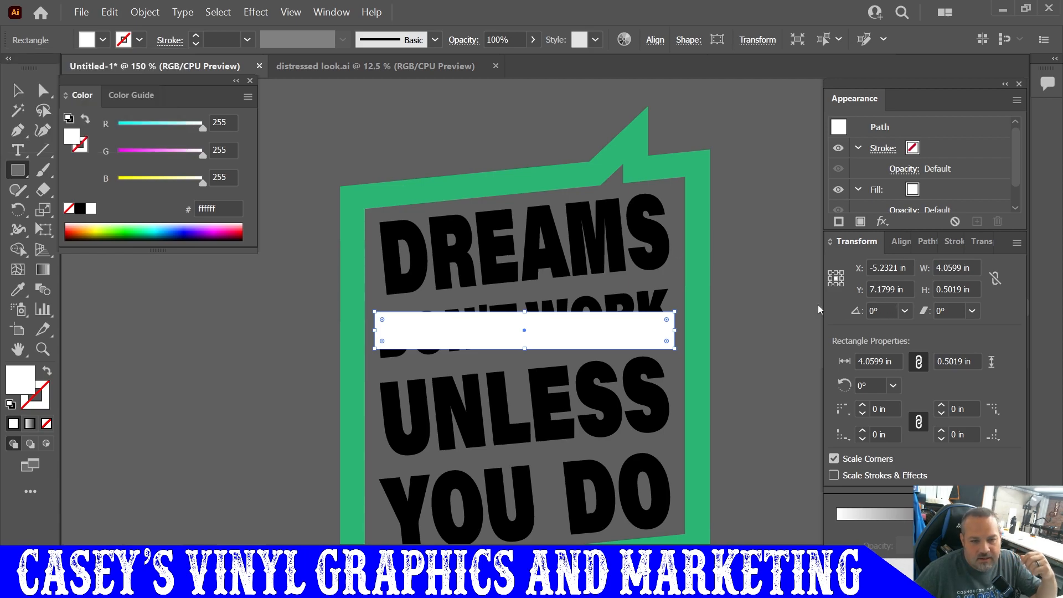
Rotate the white rectangle over the DON'T WORK line by 5.707°.
click(884, 311)
text(5.)
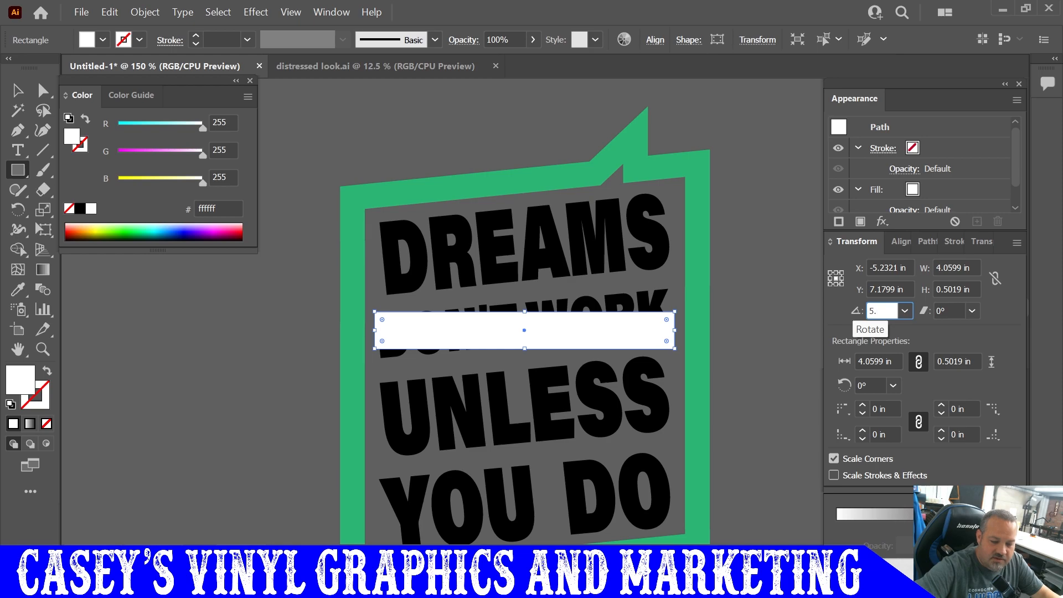
text(707)
key(Return)
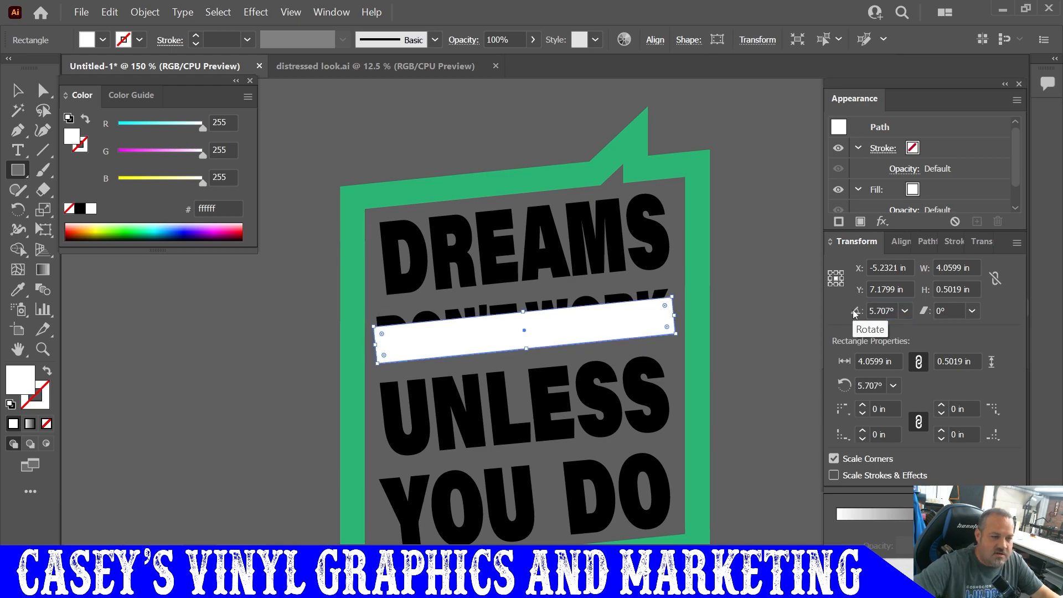
Stretch the slanted white bar to about 0.66 in high so it covers DON'T WORK, and send it to the back.
scroll(554, 310, up, 1)
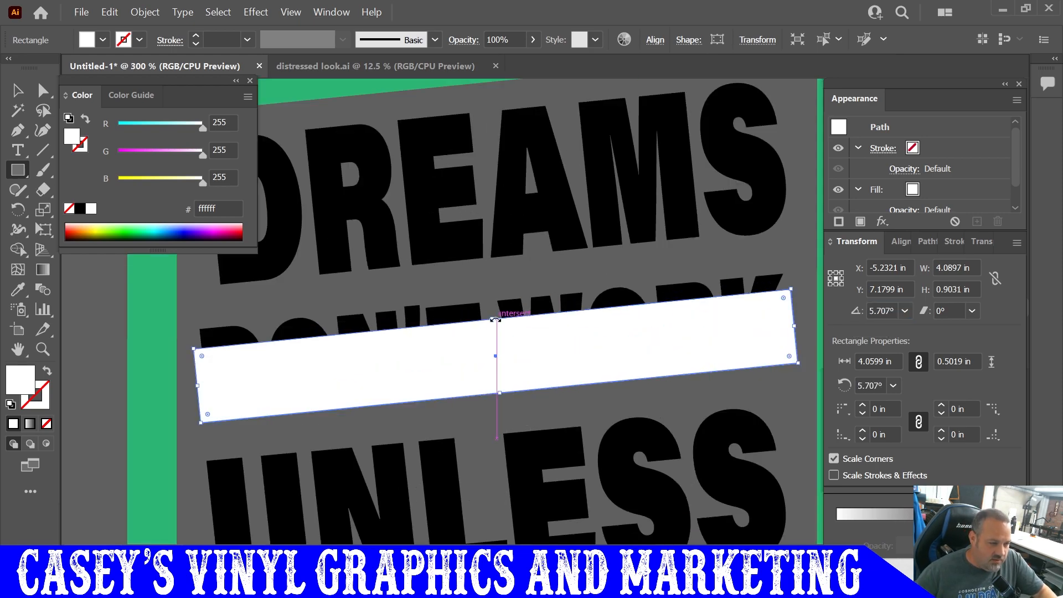
drag(491, 320, 491, 295)
mouse_move(500, 394)
mouse_down()
mouse_move(494, 374)
mouse_move(502, 390)
mouse_up()
right_click(514, 349)
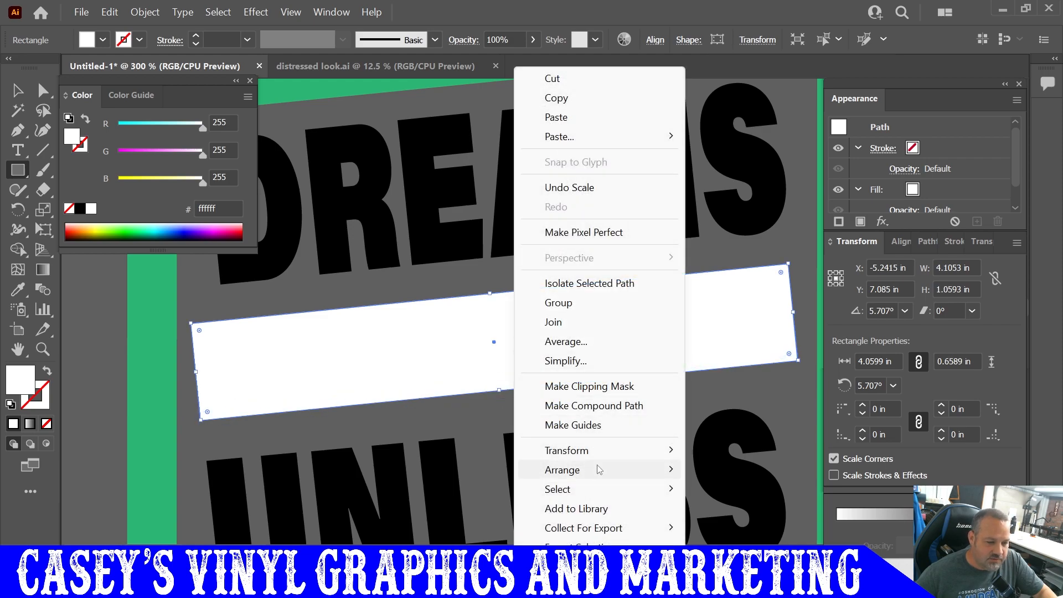
click(720, 524)
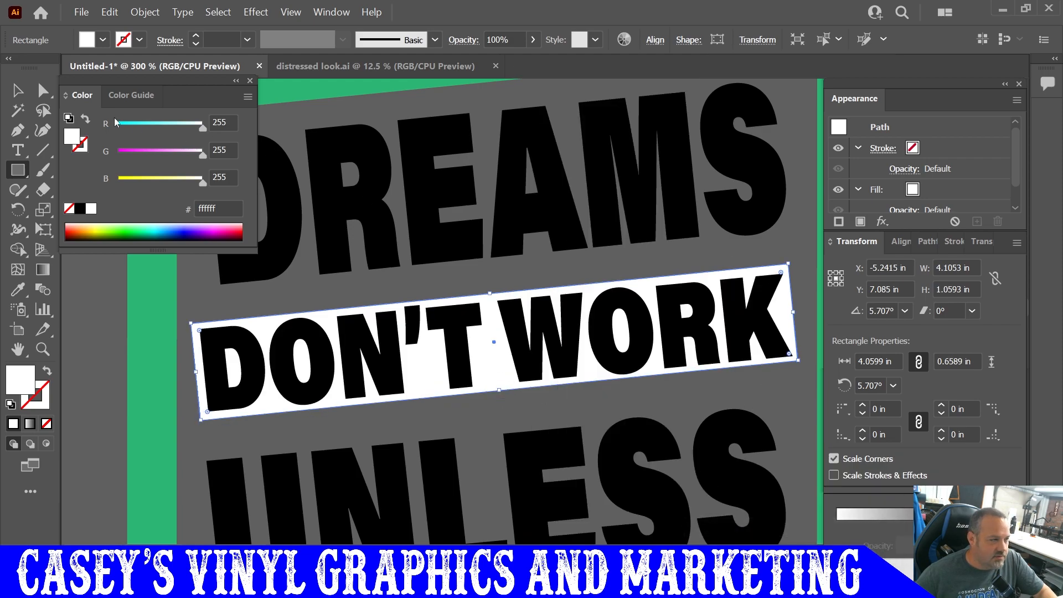
click(25, 93)
Center the DON'T WORK text and its white bar on each other horizontally and vertically, and group them.
scroll(546, 384, down, 1)
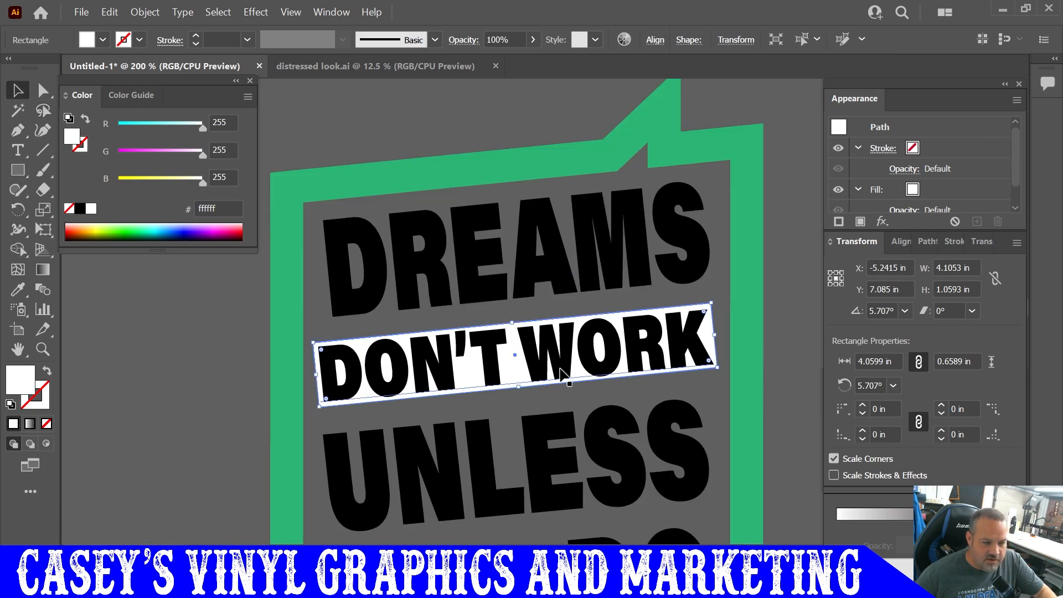
click(560, 368)
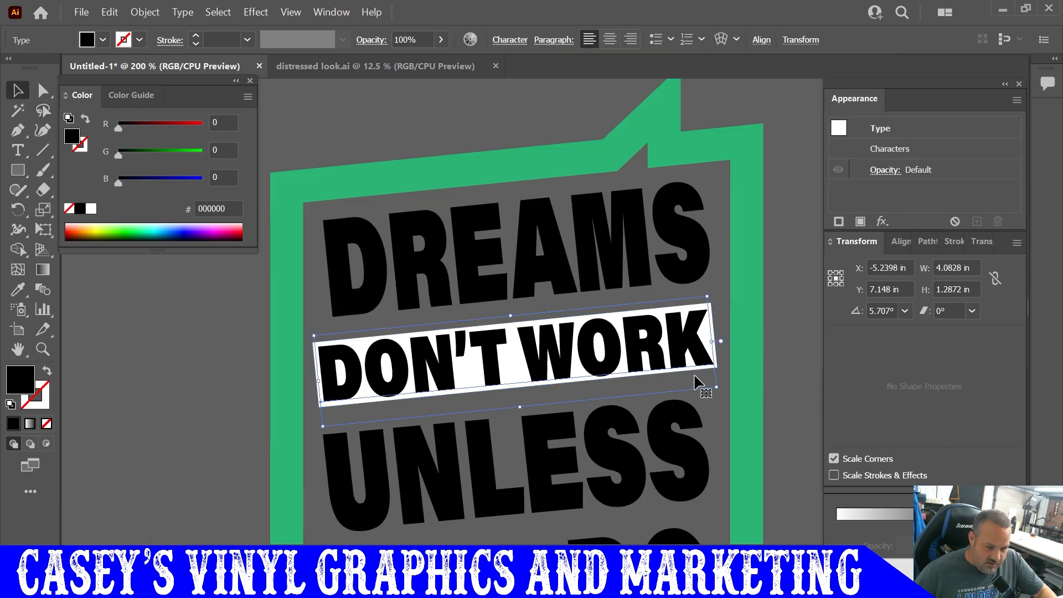
click(710, 270)
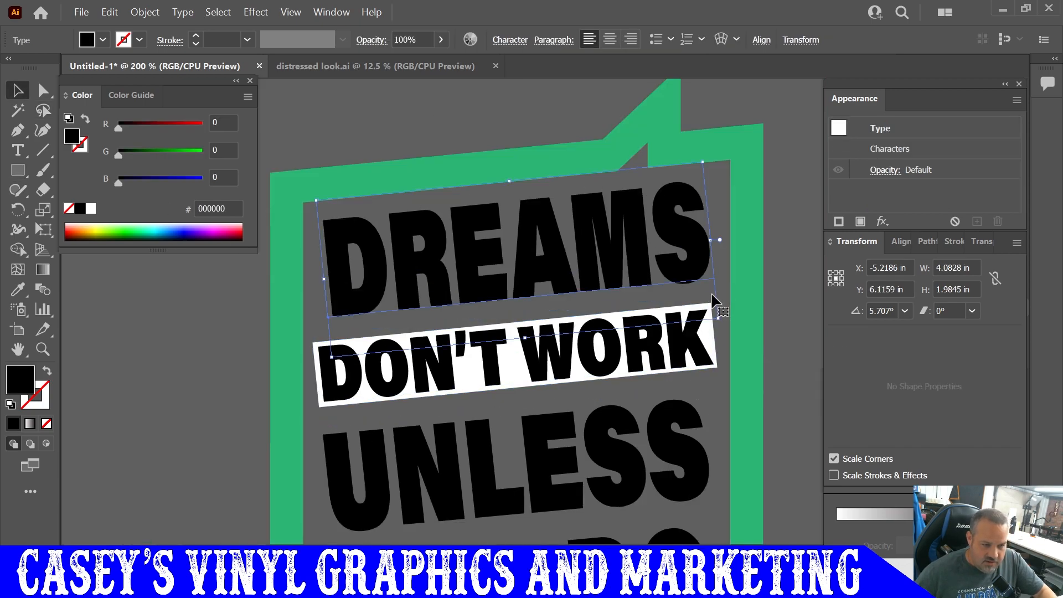
click(715, 377)
click(714, 348)
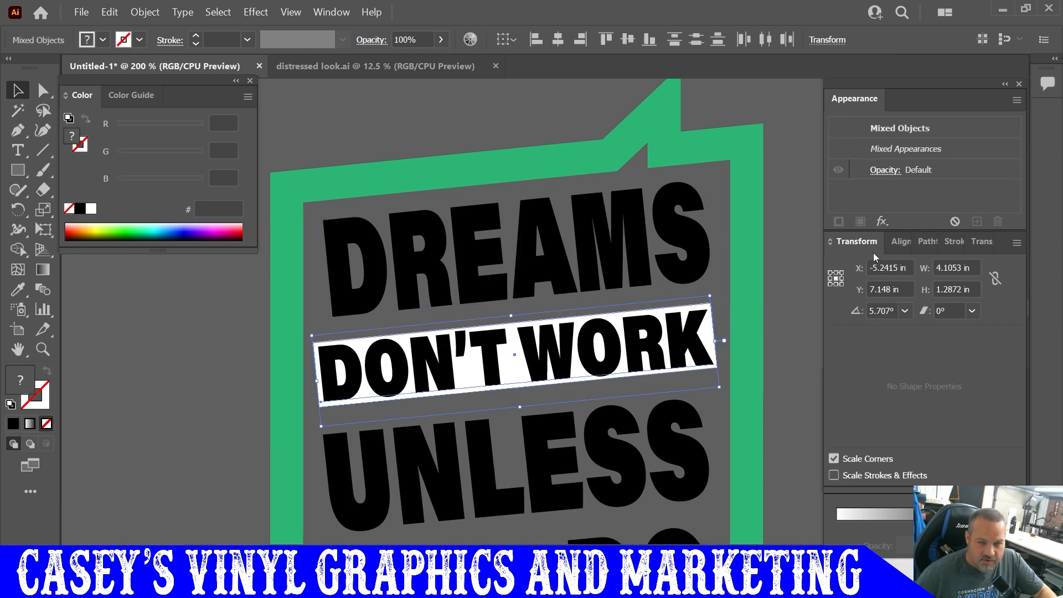
click(896, 244)
click(868, 287)
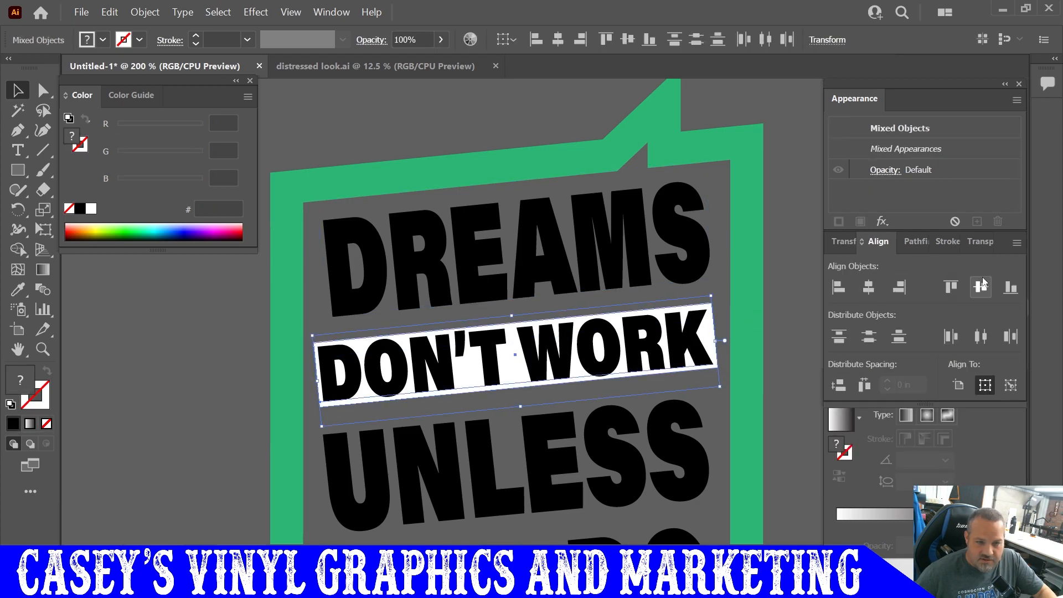
click(983, 286)
key(ctrl+shift+b)
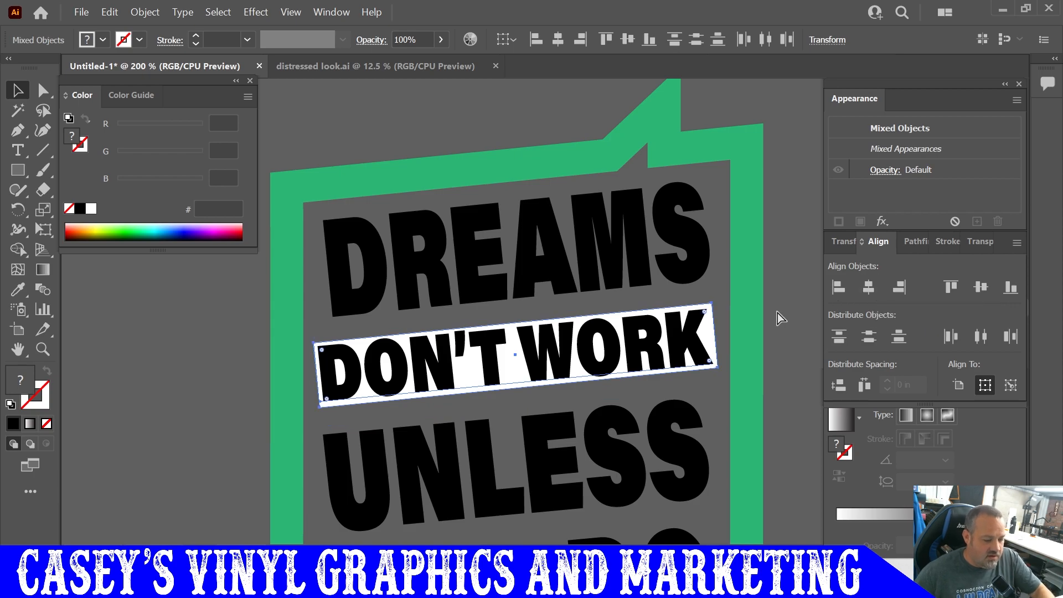
key(ctrl+g)
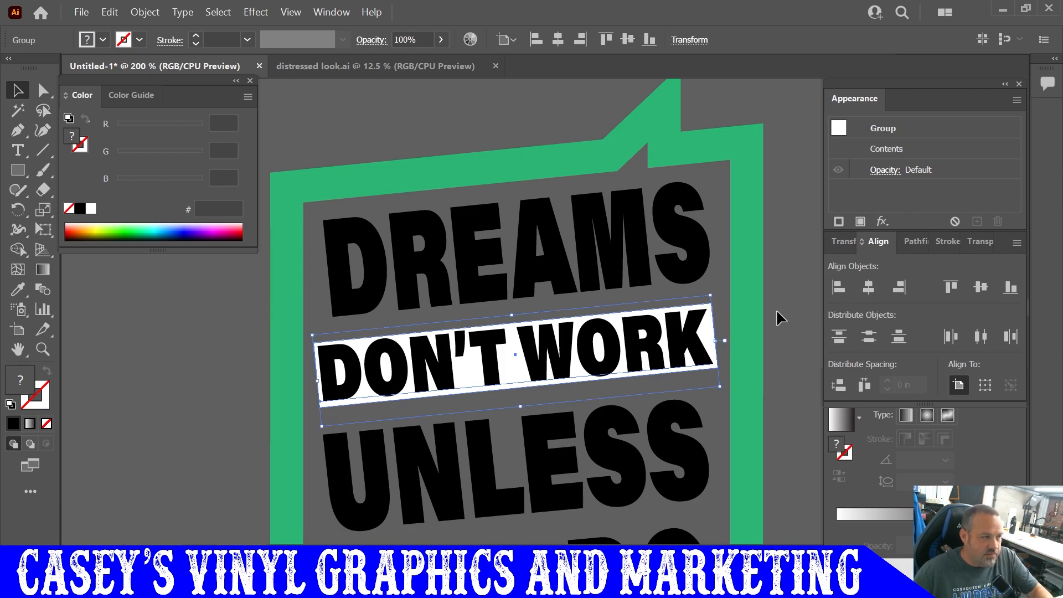
click(792, 298)
Duplicate the DON'T WORK group down over the YOU DO line and delete the copy's text, keeping its white bar.
scroll(764, 297, down, 4)
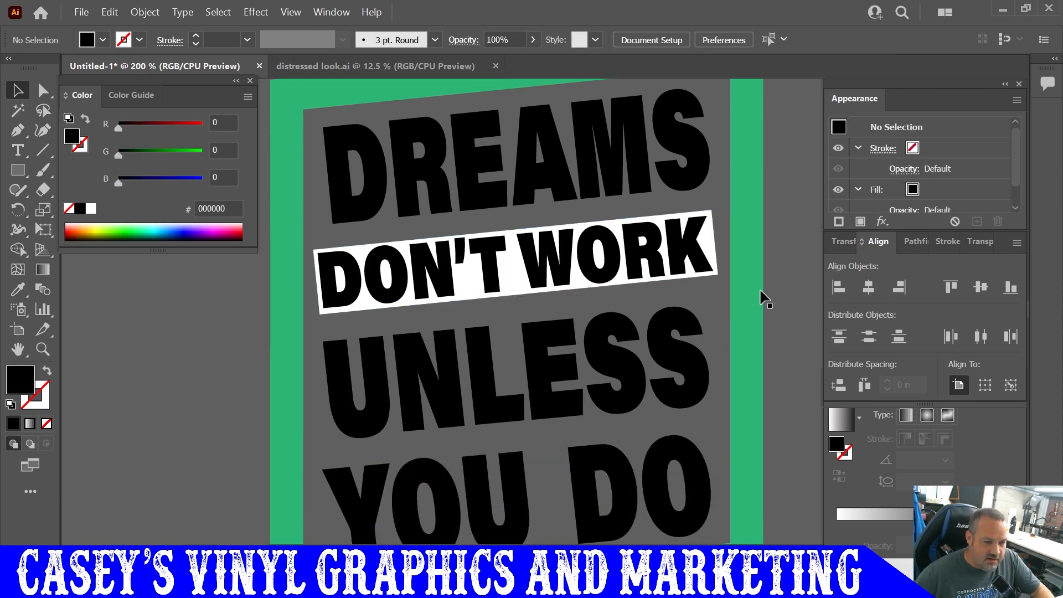
click(714, 247)
drag(714, 247, 728, 292)
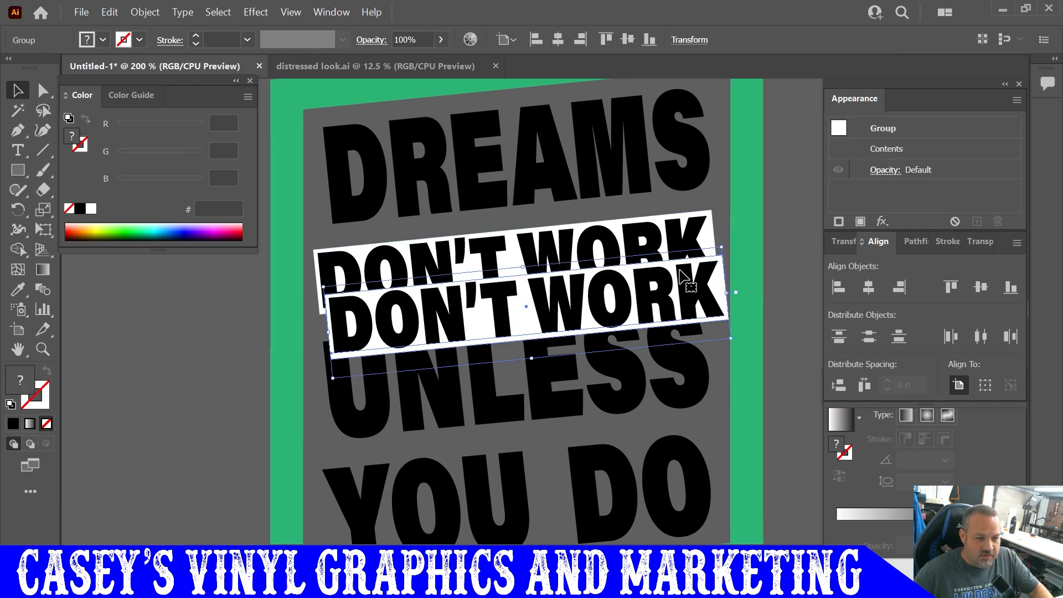
scroll(680, 243, down, 3)
drag(680, 243, 665, 383)
double_click(652, 361)
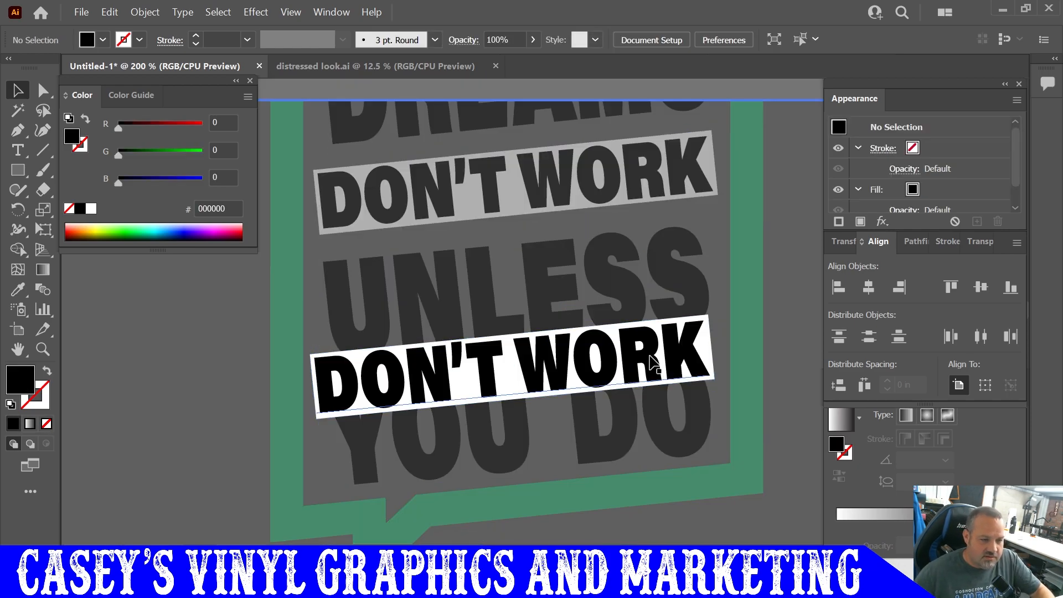
key(Delete)
double_click(784, 323)
Position the copied white bar over YOU DO, stretch it upward to cover the whole line, and send it to the back.
drag(652, 357, 659, 442)
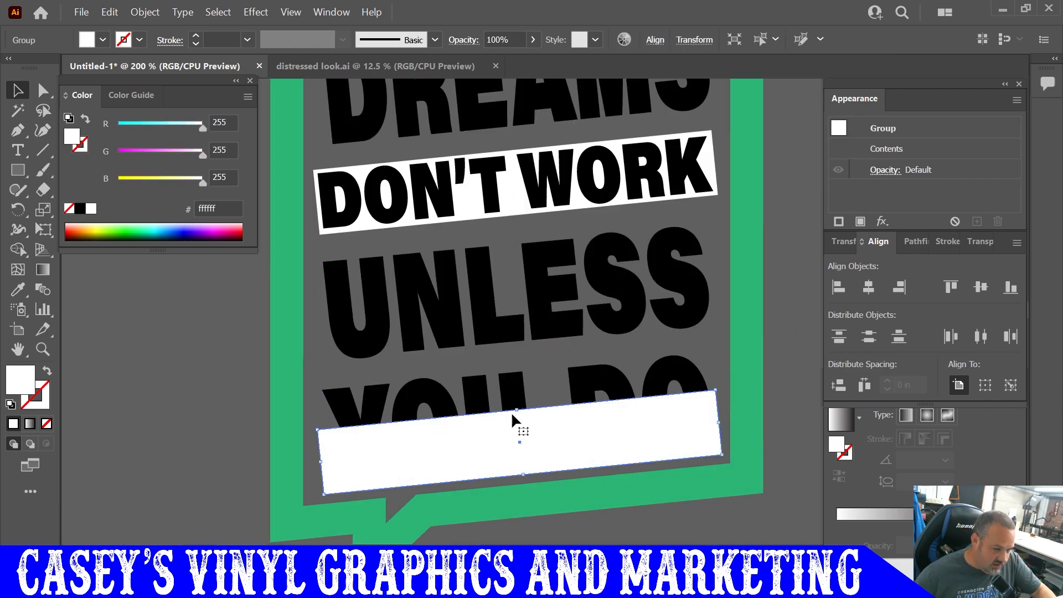
drag(515, 413, 512, 359)
right_click(550, 422)
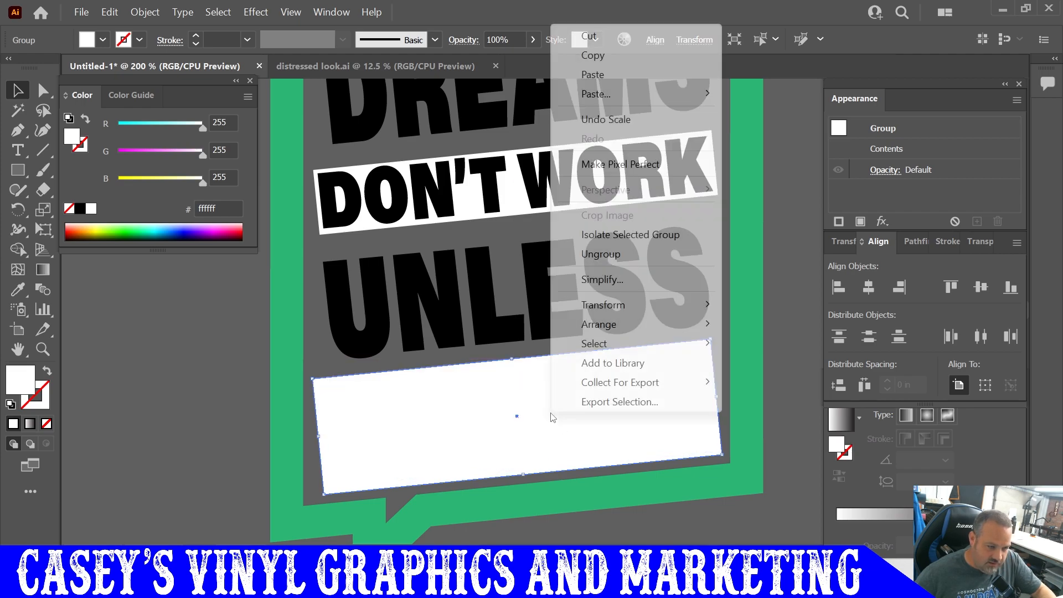
mouse_move(647, 333)
click(774, 383)
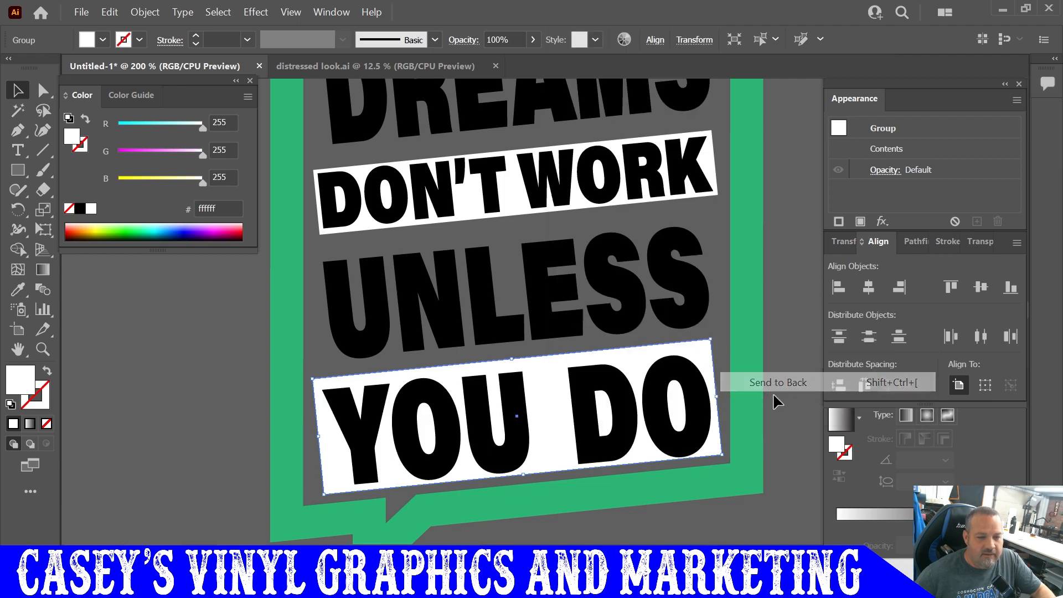
click(800, 441)
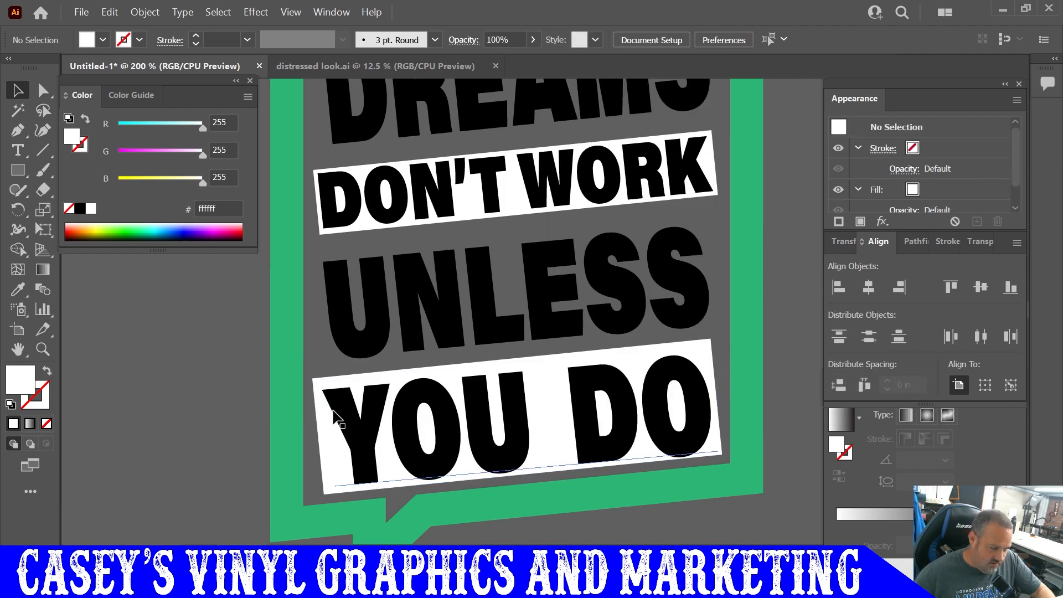
Align the YOU DO text and its white bar on their vertical centers and clear the selection.
drag(311, 453, 443, 452)
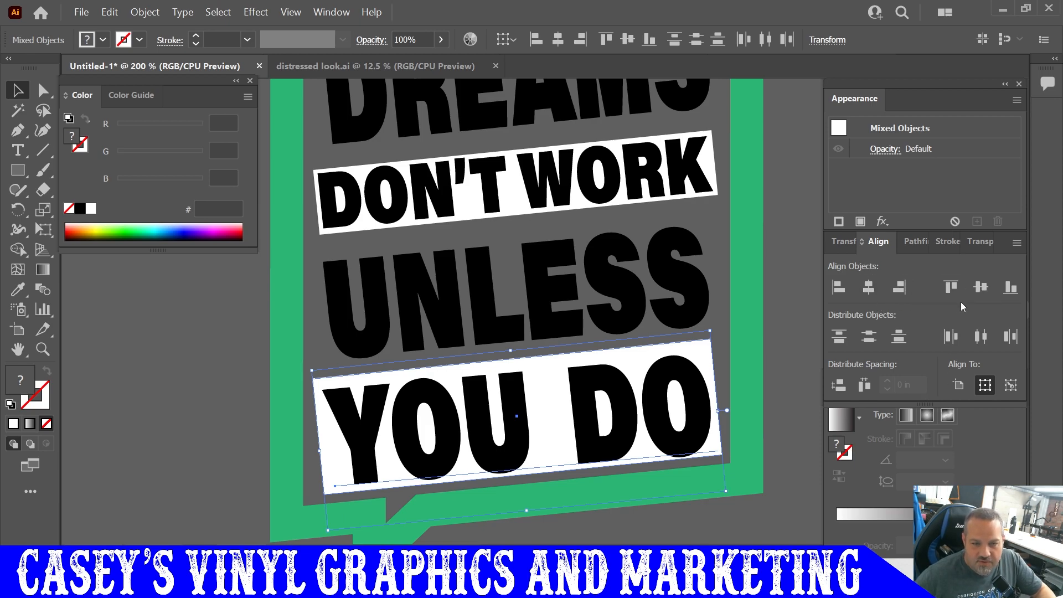
click(978, 289)
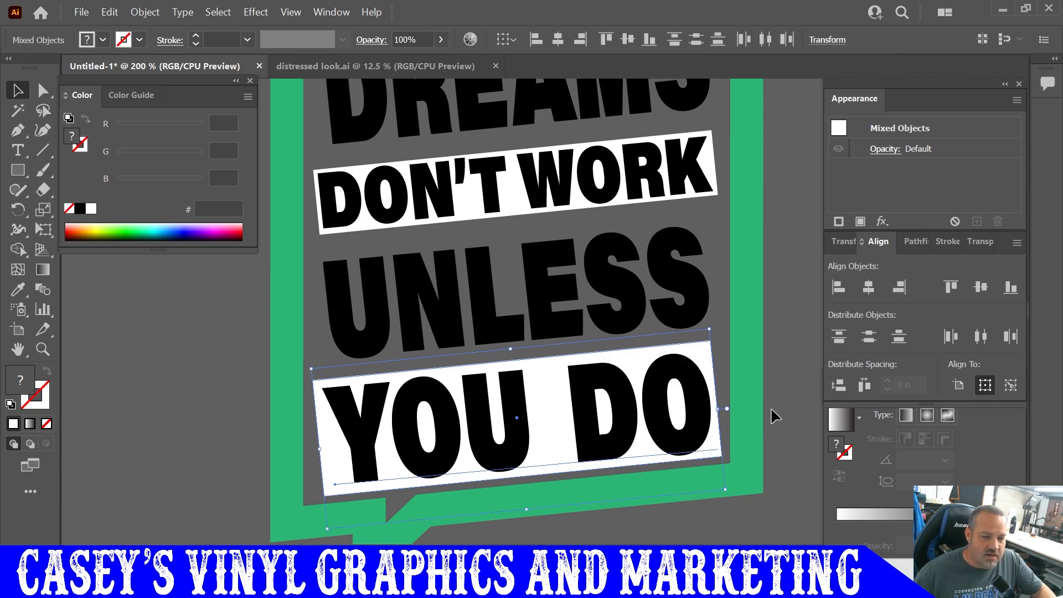
click(804, 437)
scroll(801, 437, down, 1)
scroll(806, 440, right, 2)
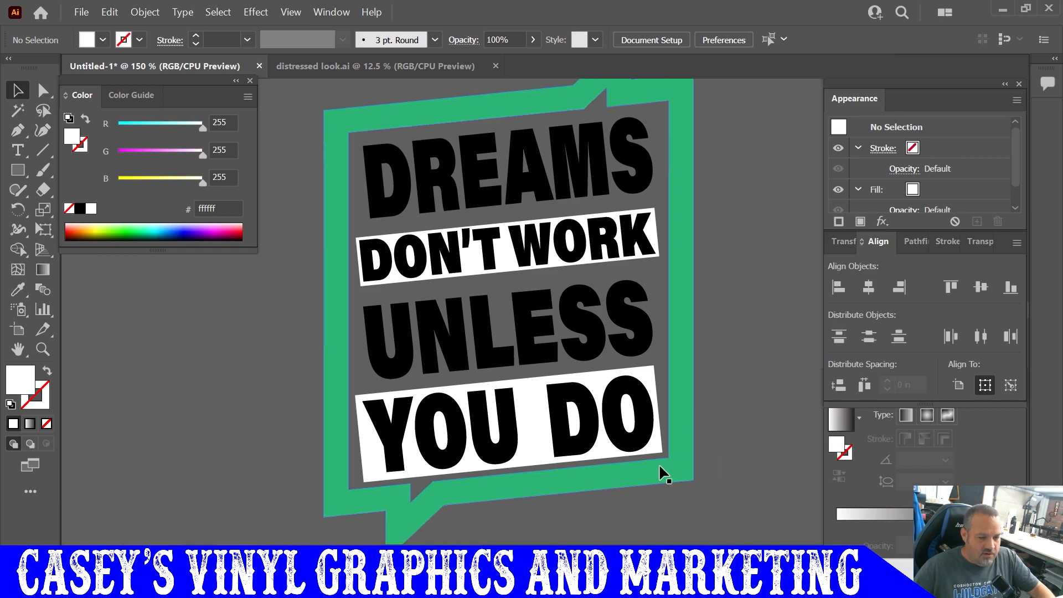
scroll(576, 498, down, 1)
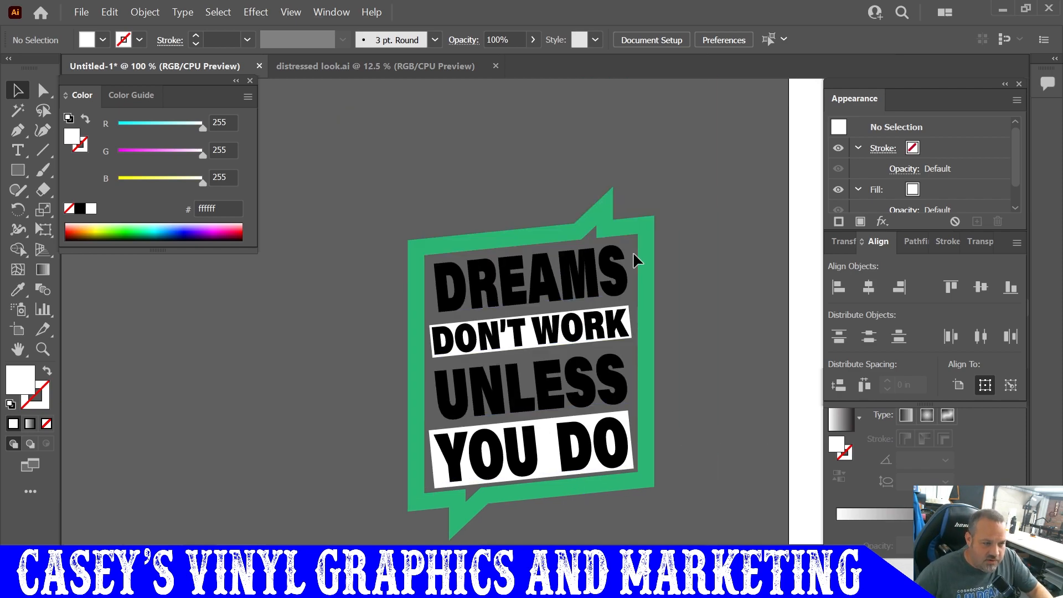
drag(630, 243, 546, 440)
click(699, 414)
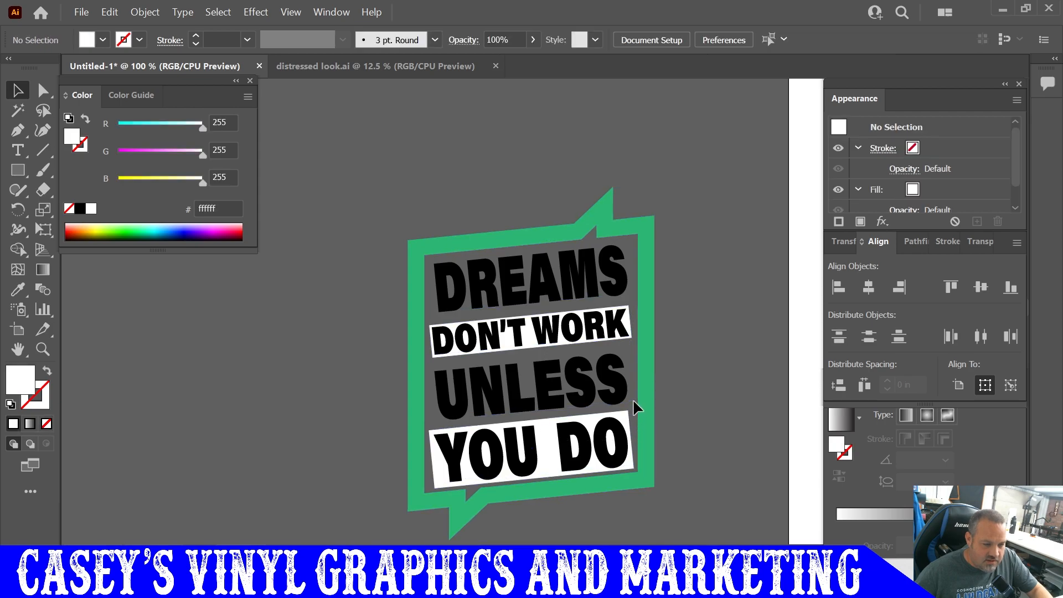
Group the YOU DO text with its white bar.
scroll(620, 437, up, 2)
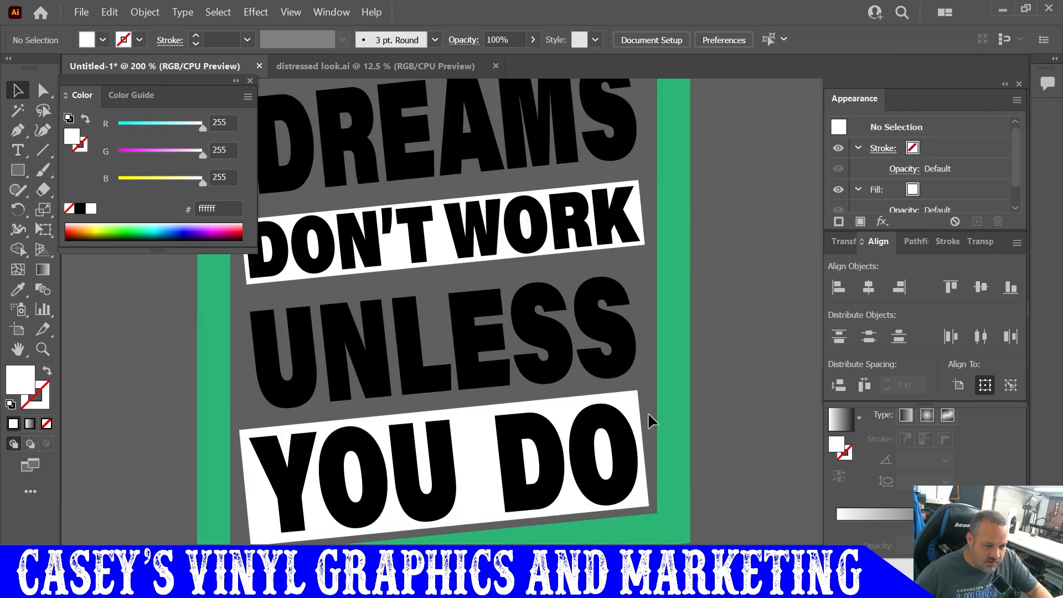
click(593, 459)
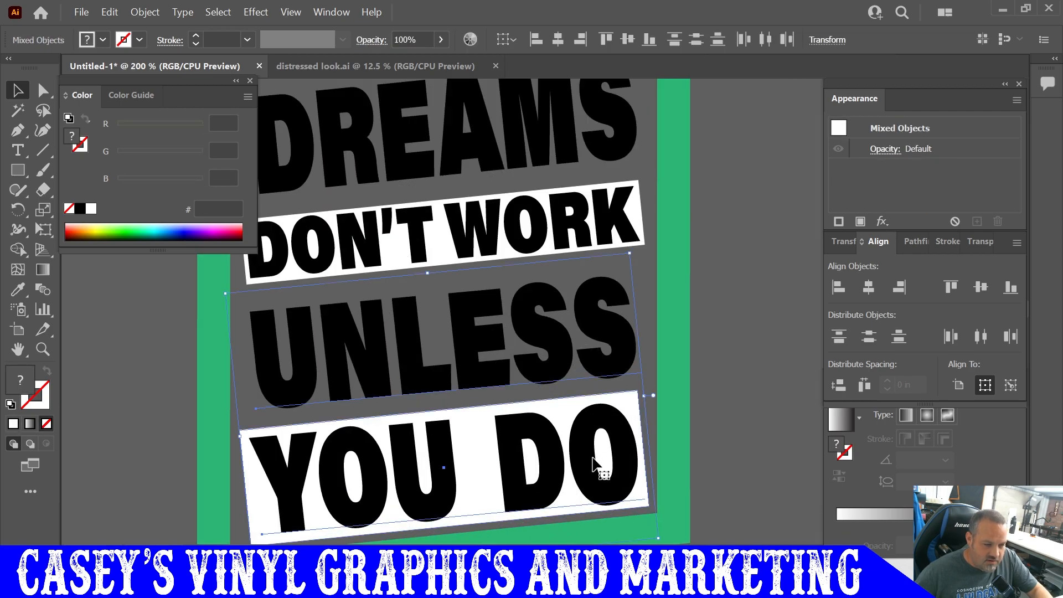
click(743, 427)
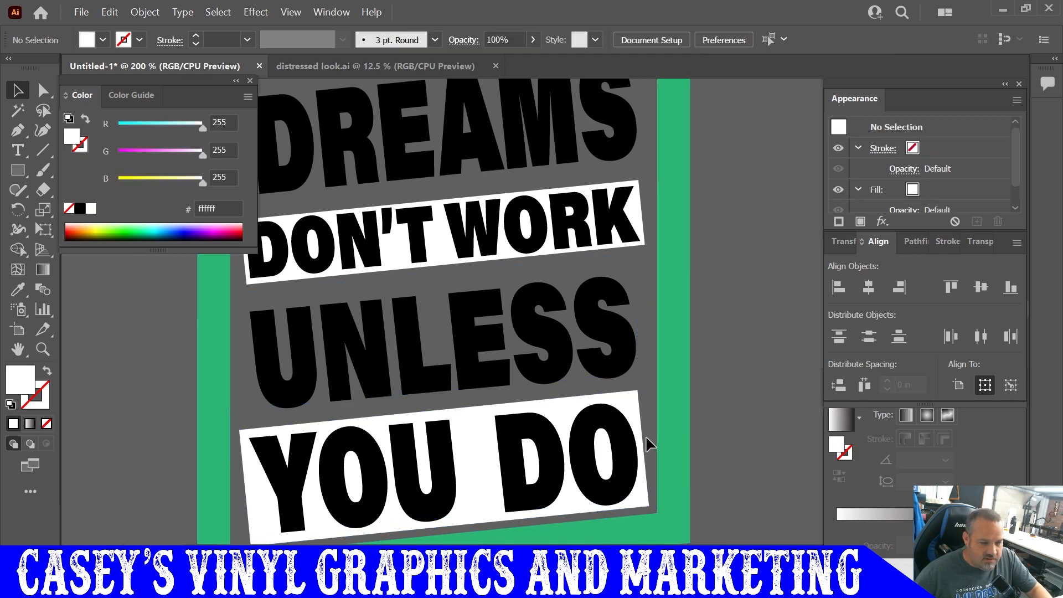
drag(616, 456, 615, 456)
key(ctrl+g)
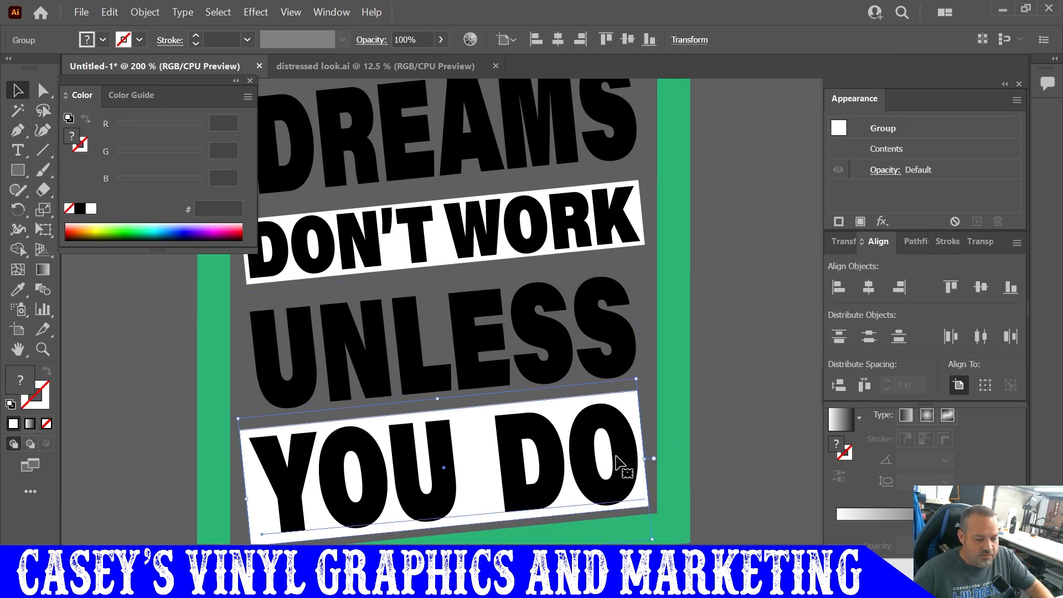
Align the frame and all four text lines on their horizontal centers, and clear the selection.
scroll(624, 438, down, 2)
scroll(627, 443, down, 1)
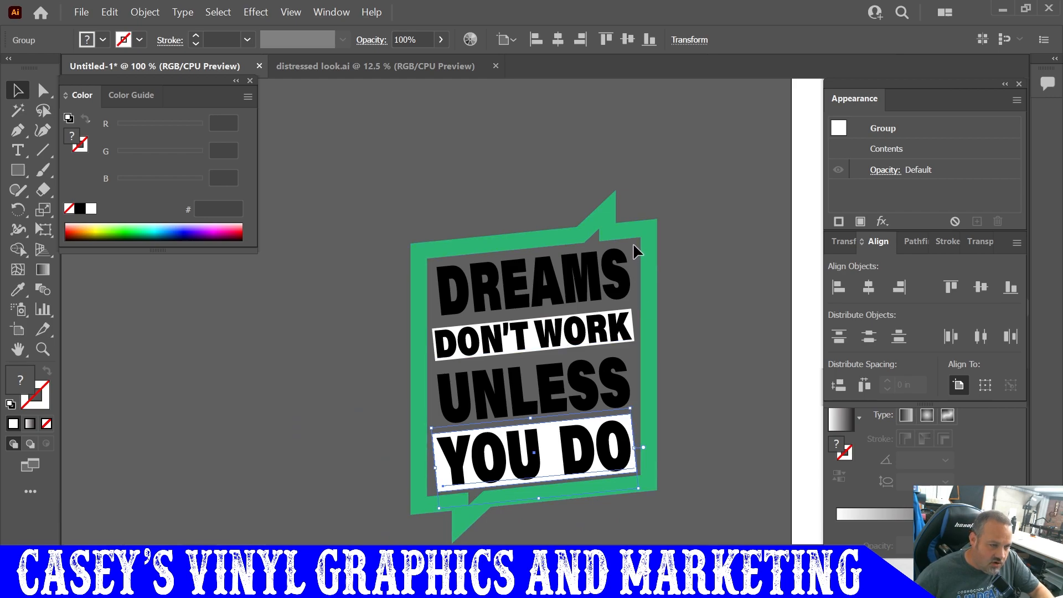
key(ctrl+a)
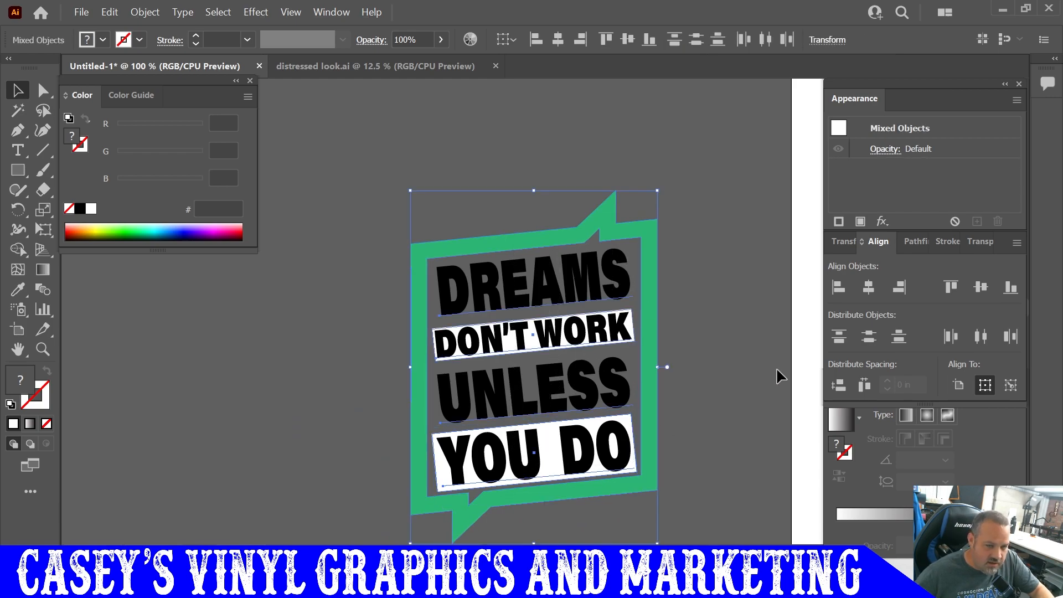
click(870, 289)
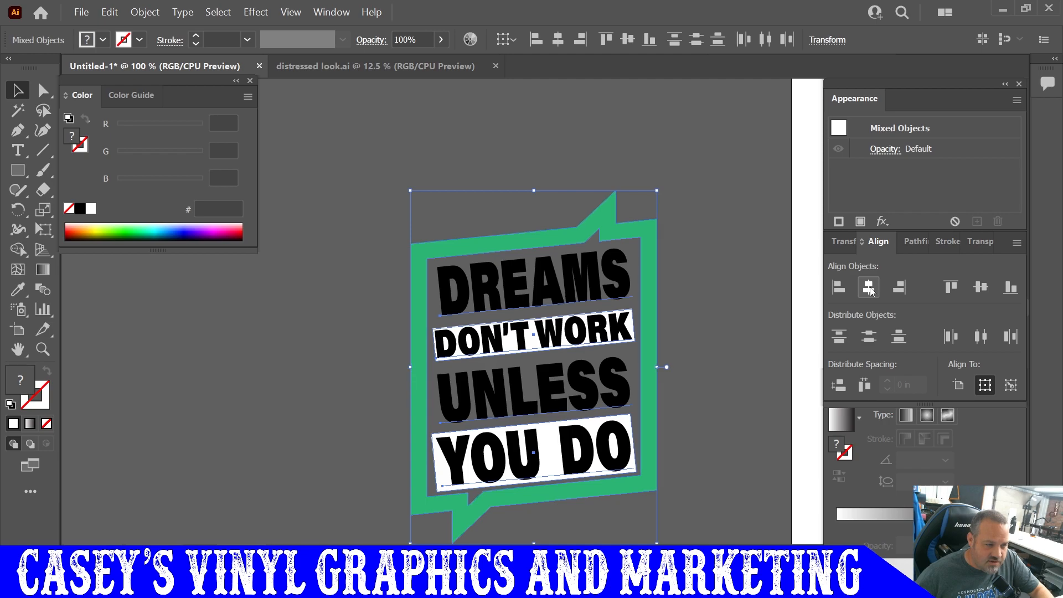
click(703, 367)
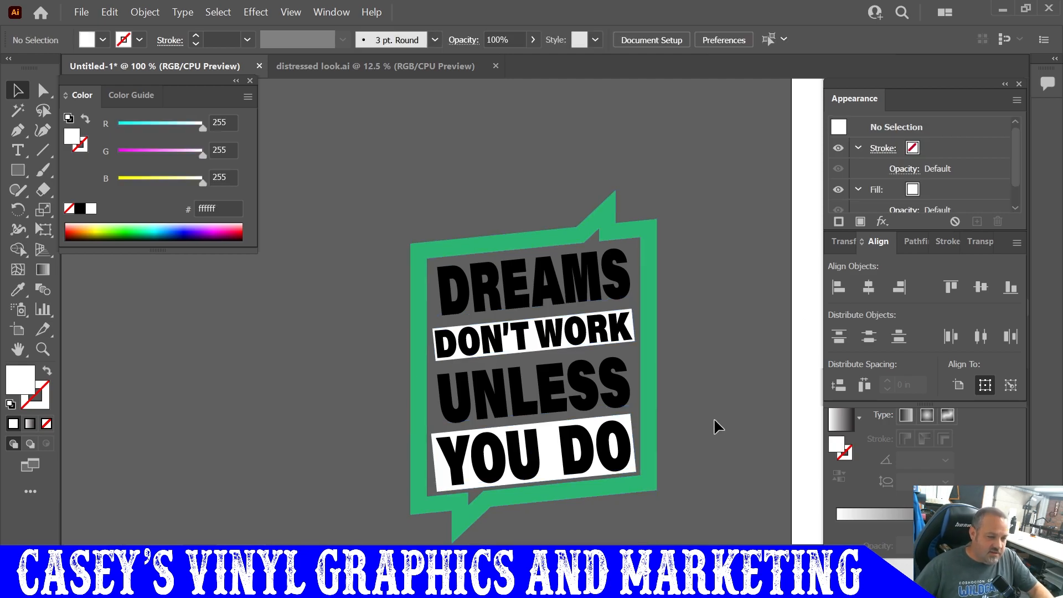
Recolor the DREAMS and UNLESS text with the green sampled from the frame, and clear the selection.
scroll(673, 431, down, 1)
scroll(674, 430, right, 1)
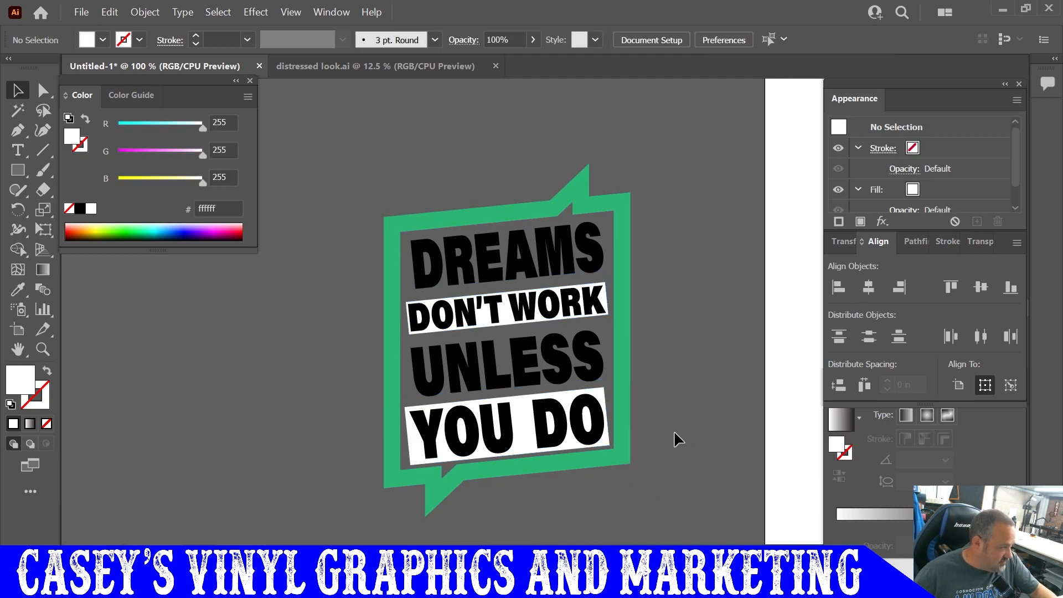
scroll(680, 427, right, 2)
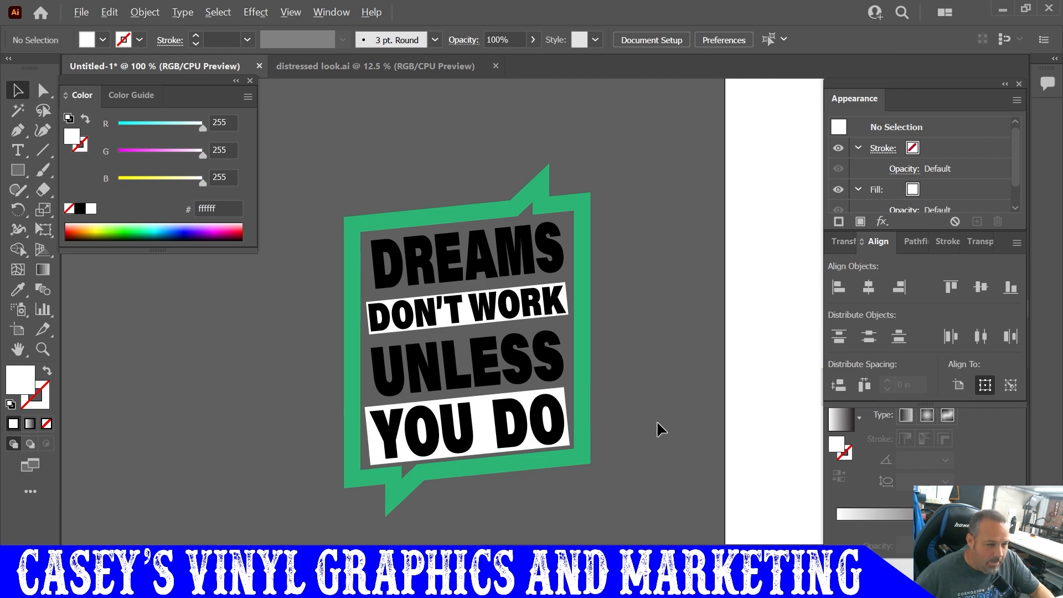
click(553, 364)
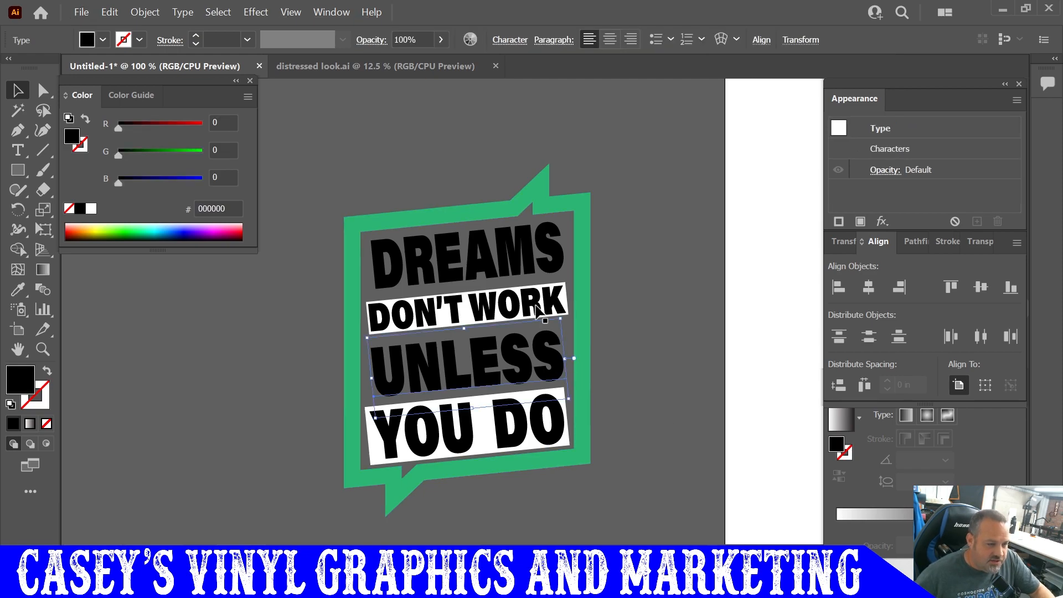
shift+click(517, 260)
click(23, 291)
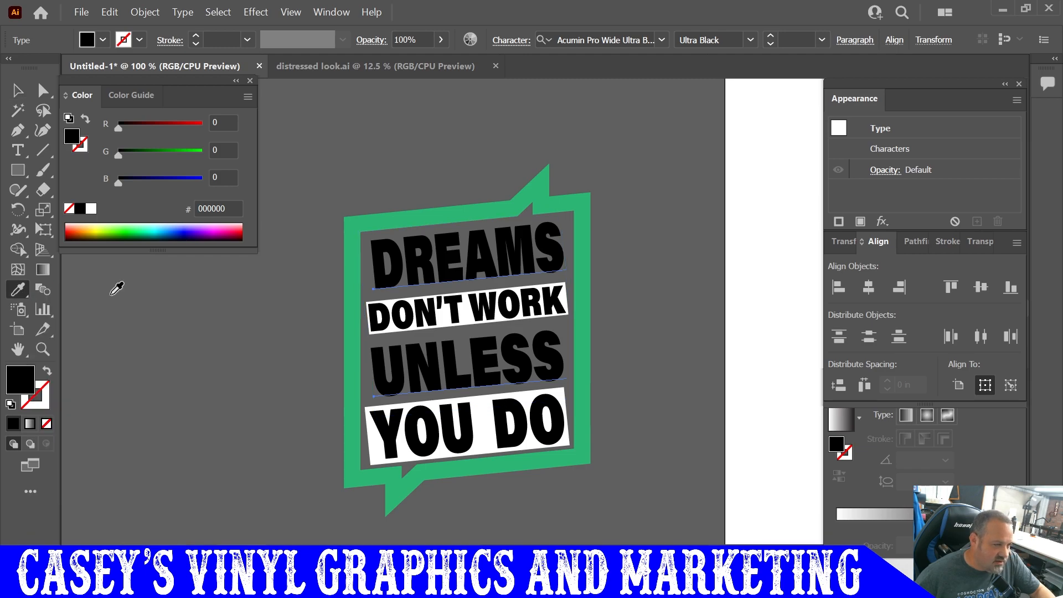
click(360, 224)
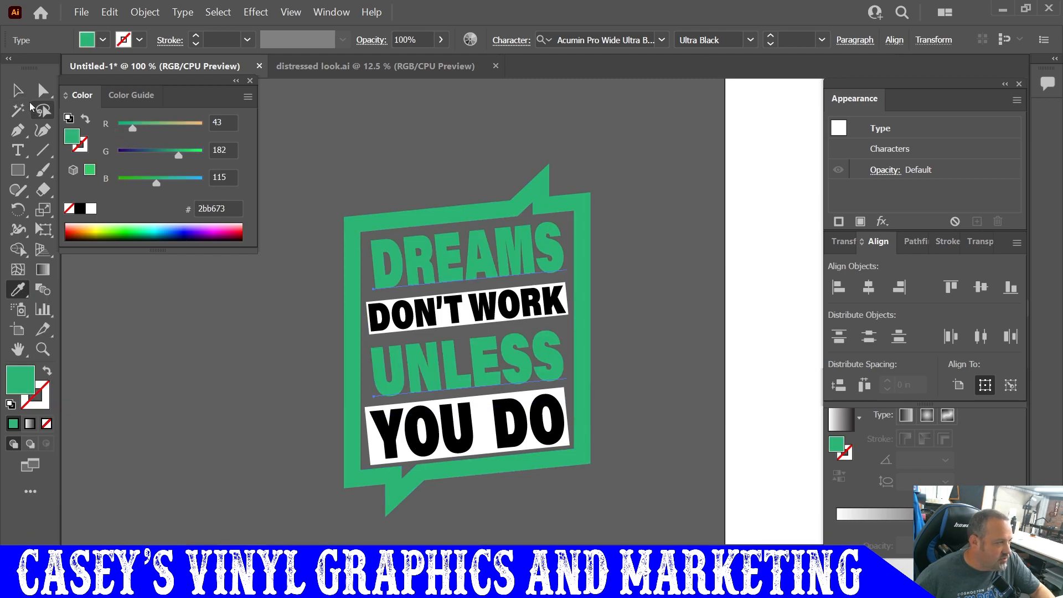
key(v)
click(700, 403)
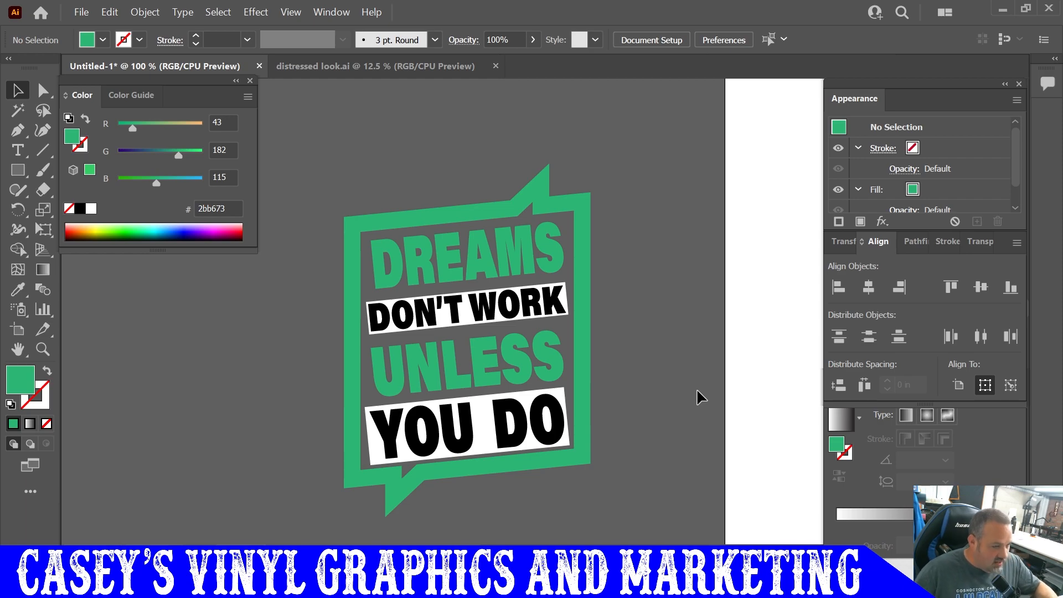
Duplicate the green frame in place and merge the copy into one solid shape with the Pathfinder Unite operation.
scroll(639, 404, down, 3)
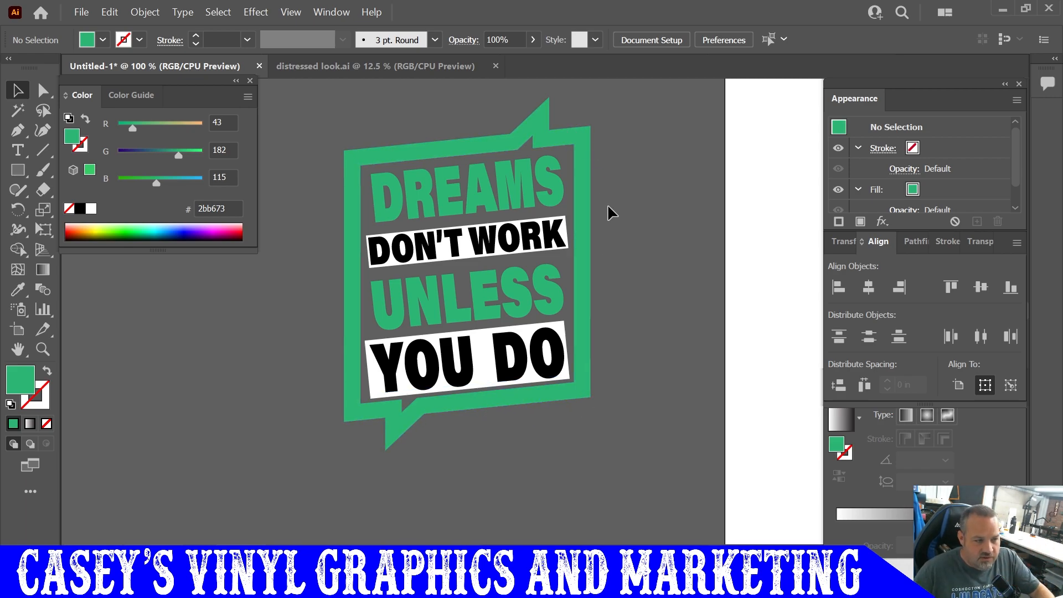
click(583, 139)
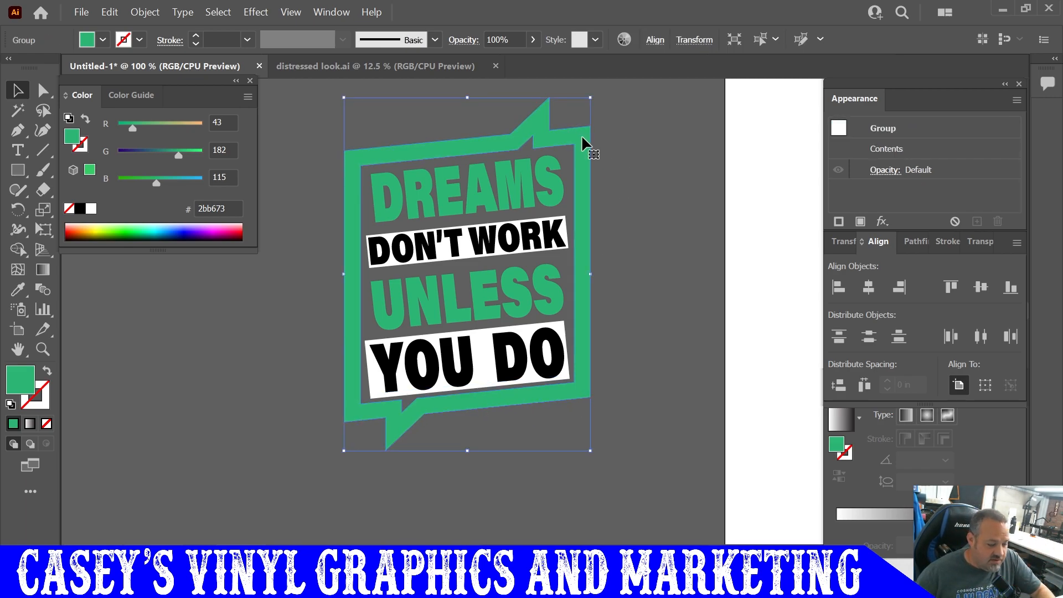
click(643, 146)
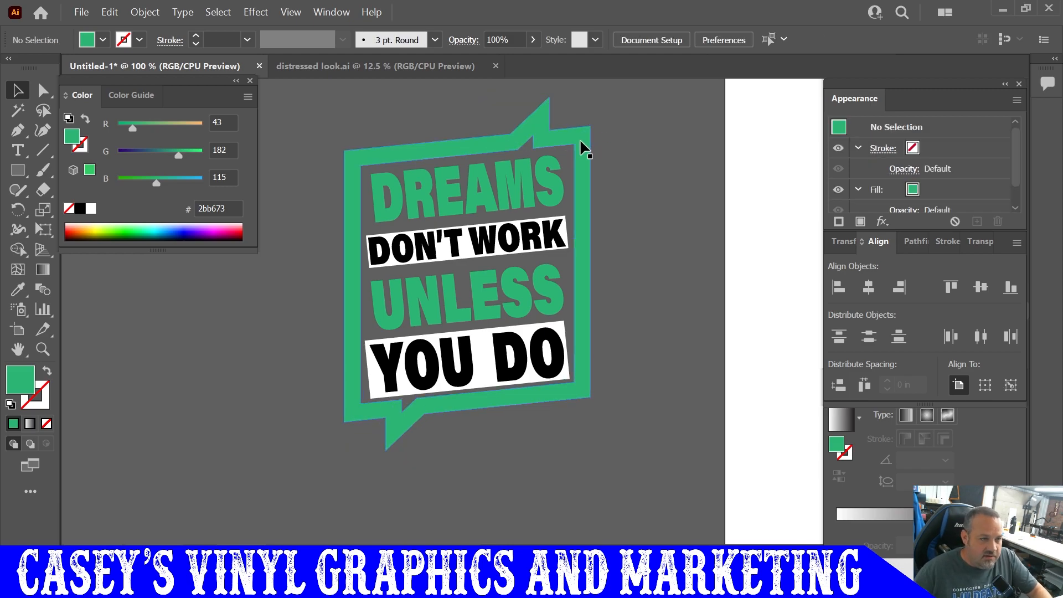
drag(579, 139, 691, 162)
key(ctrl+z)
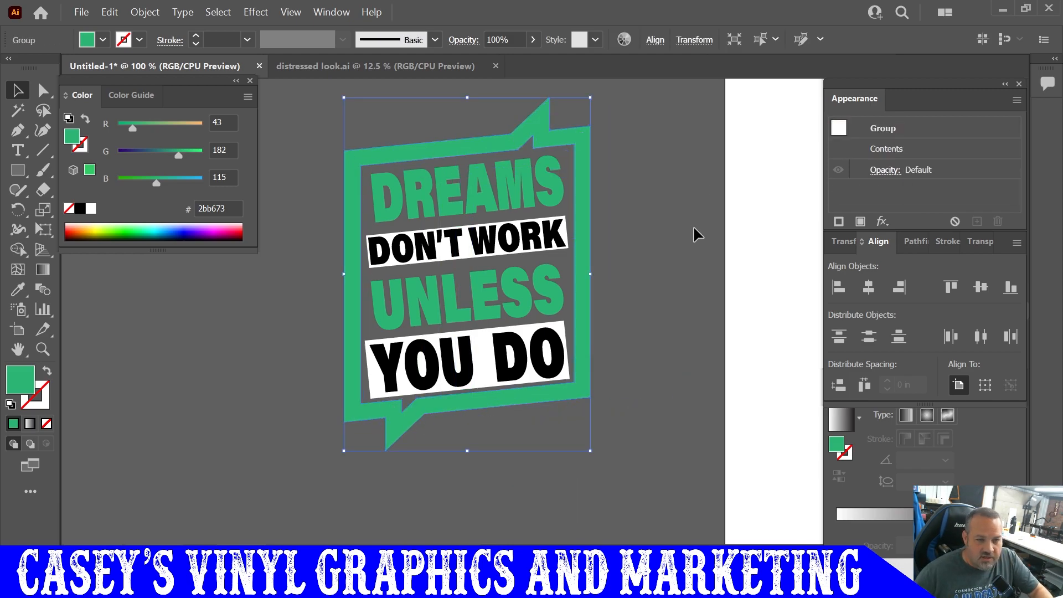
click(910, 243)
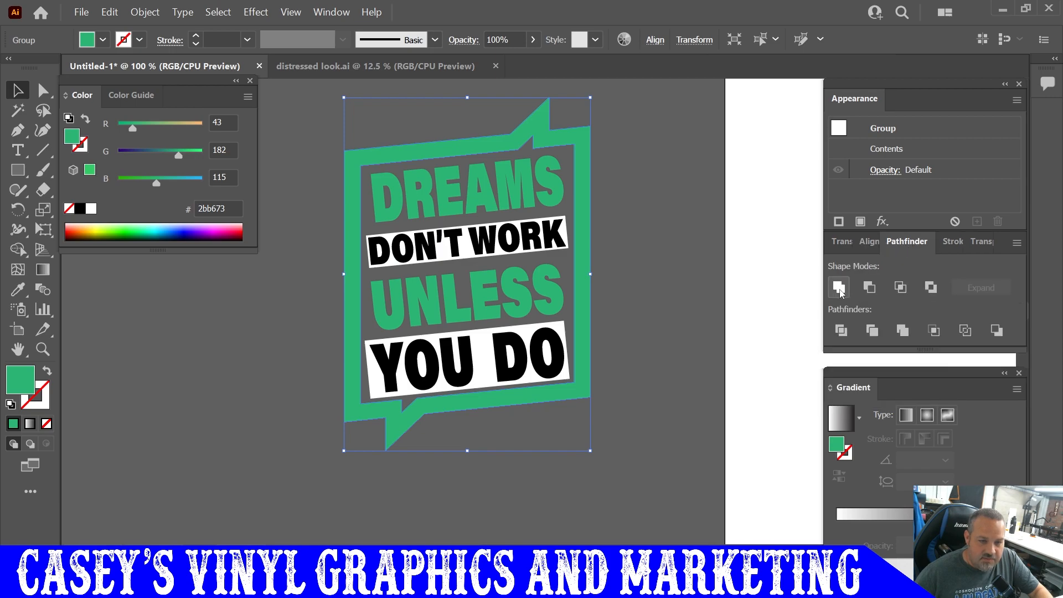
click(902, 330)
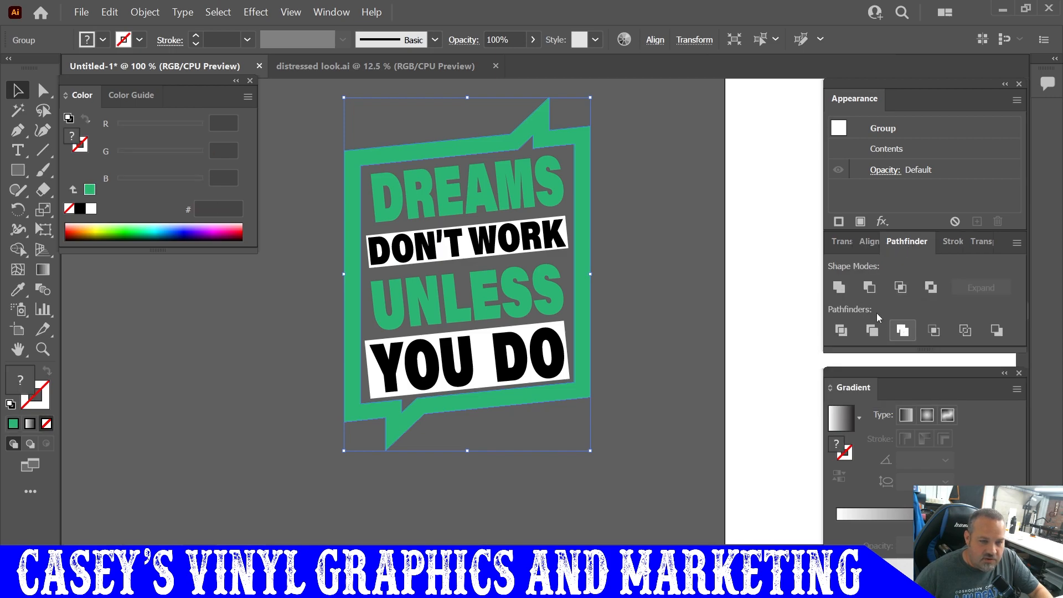
click(839, 288)
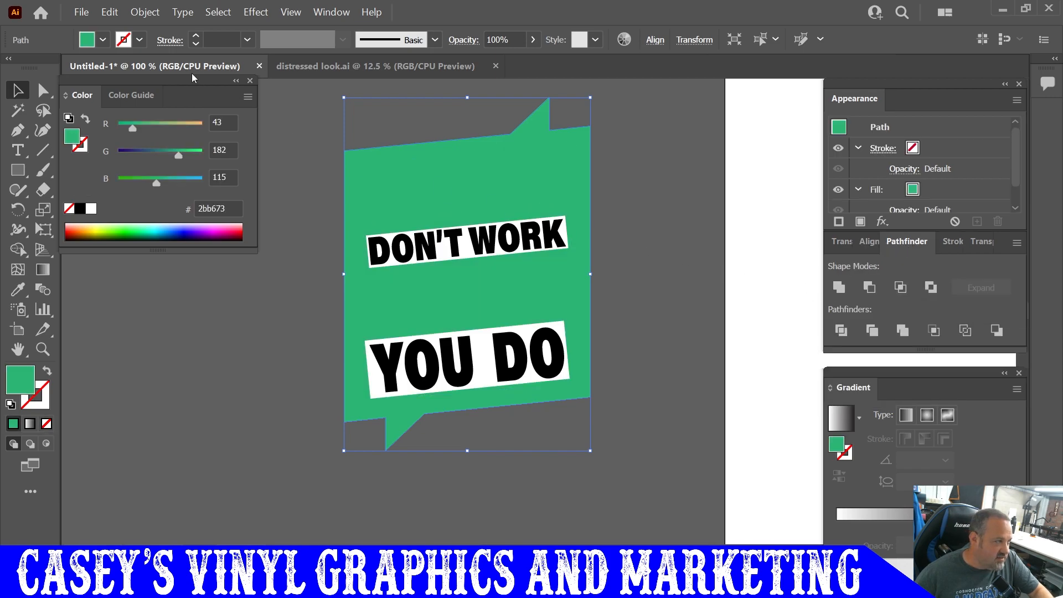
Fill the solid frame shape with black, send it to the back, and clear the selection.
click(102, 39)
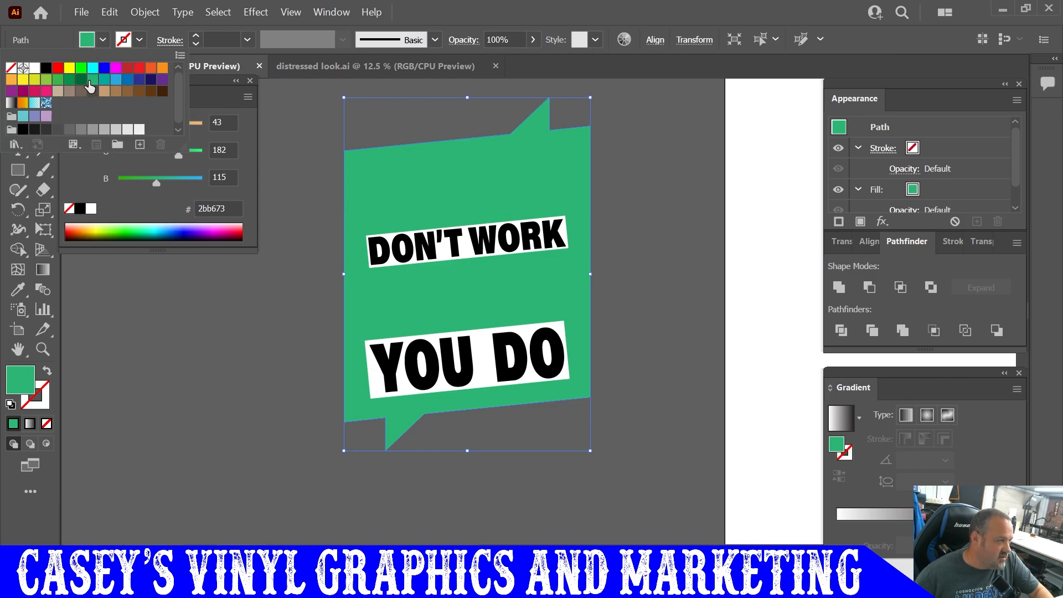
click(22, 130)
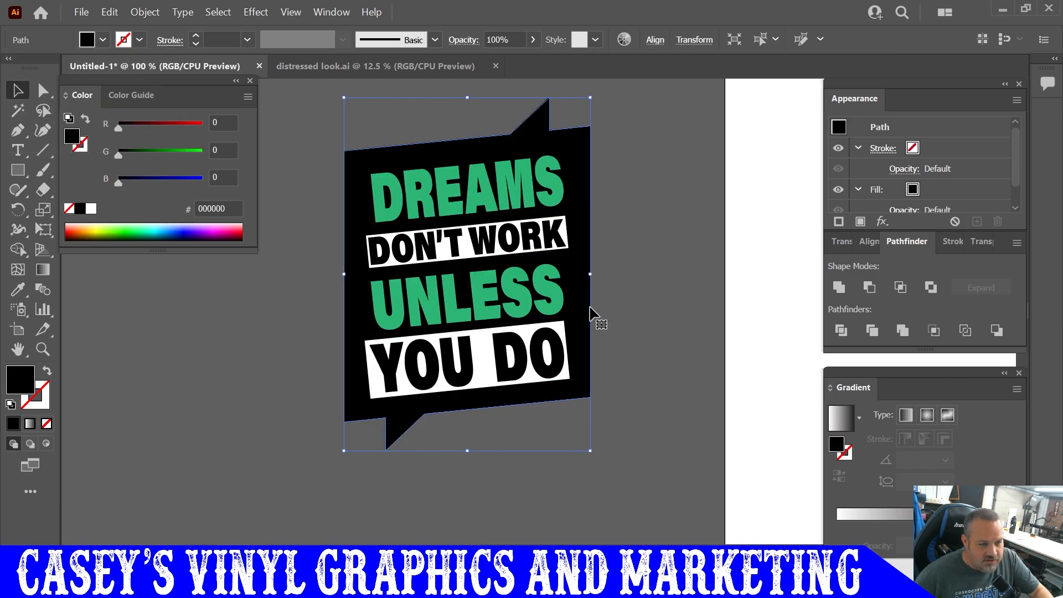
right_click(581, 204)
mouse_move(653, 469)
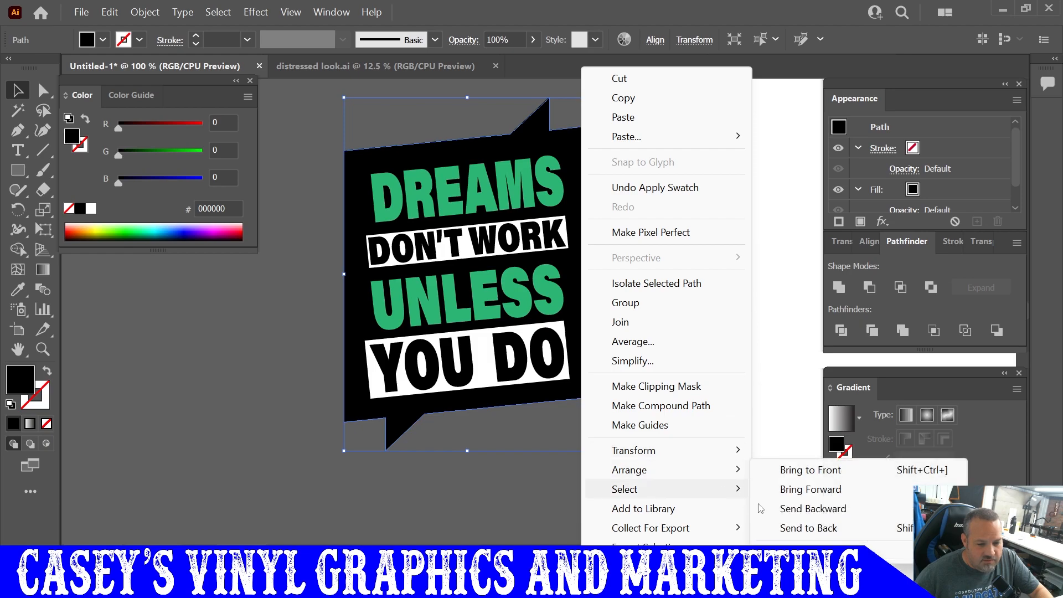
click(779, 526)
click(646, 469)
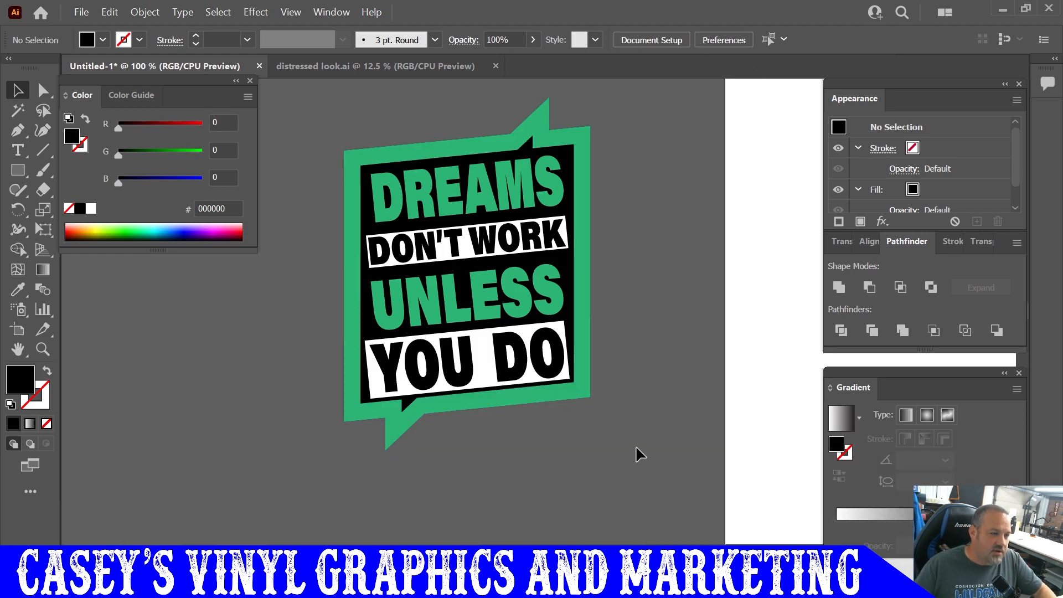
Select the whole design and move it up and farther away from the artboard.
scroll(635, 445, down, 1)
scroll(635, 445, right, 3)
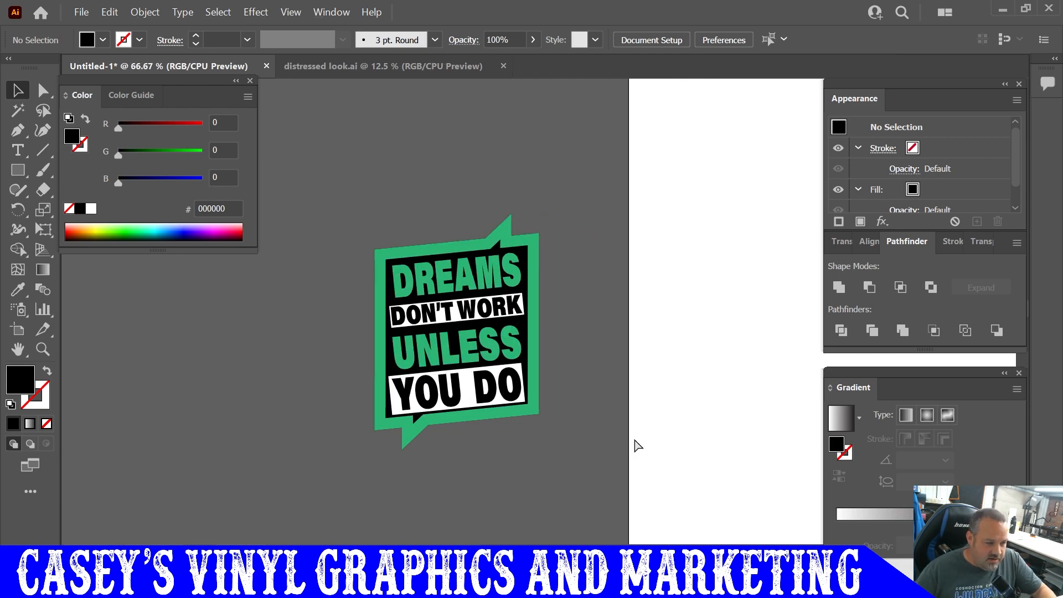
scroll(492, 452, up, 1)
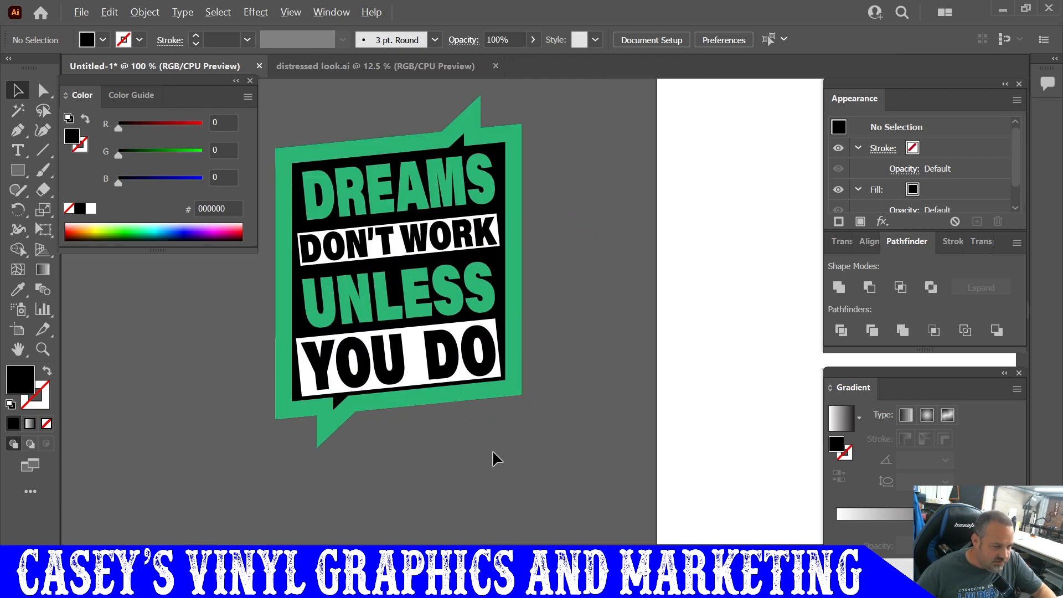
scroll(493, 459, left, 2)
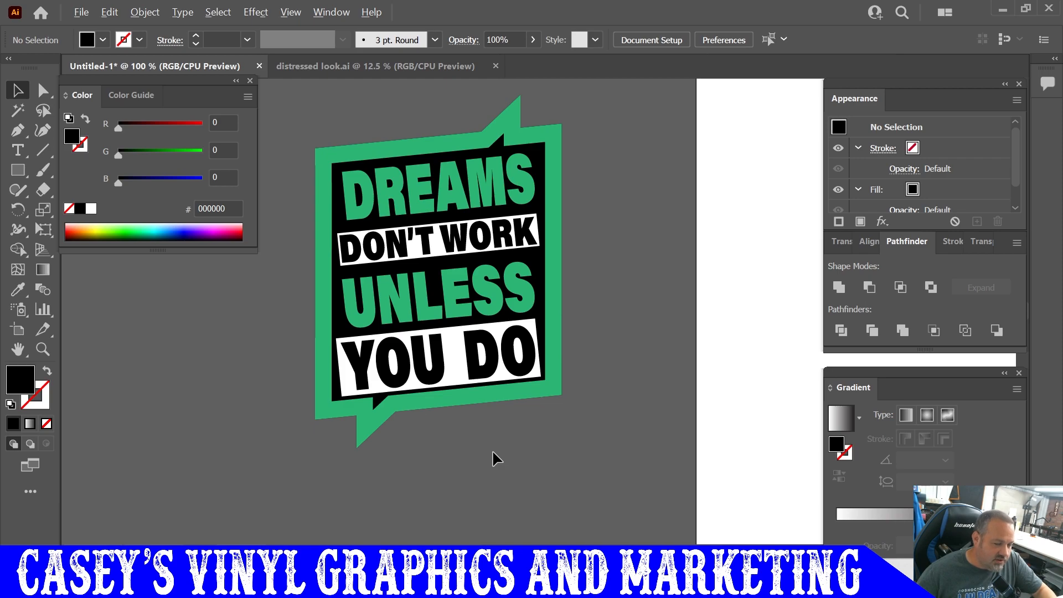
scroll(493, 459, down, 1)
scroll(492, 458, down, 1)
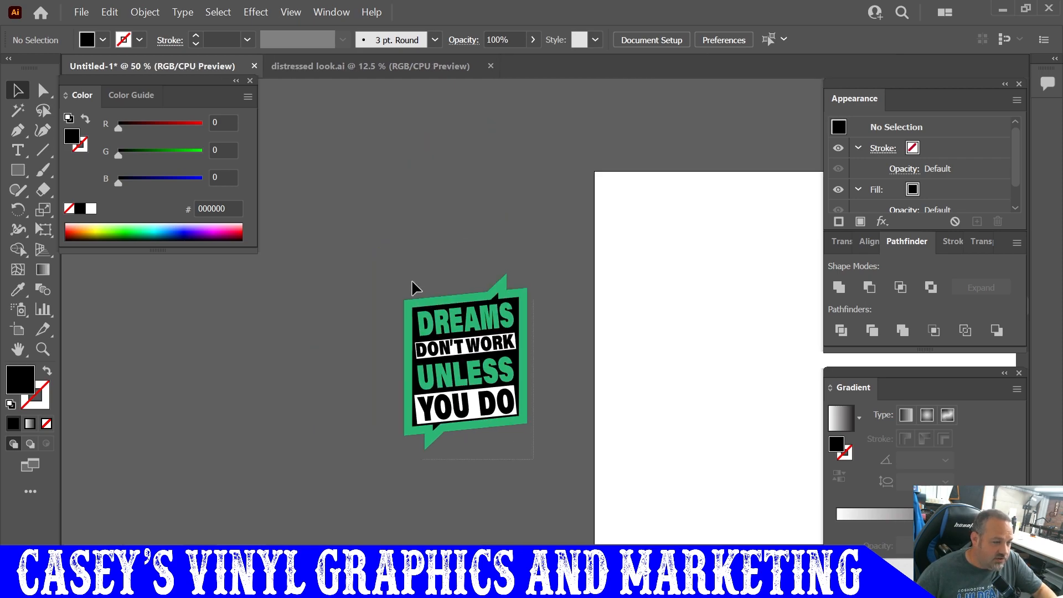
key(ctrl+a)
drag(477, 349, 417, 285)
click(453, 371)
scroll(454, 370, left, 2)
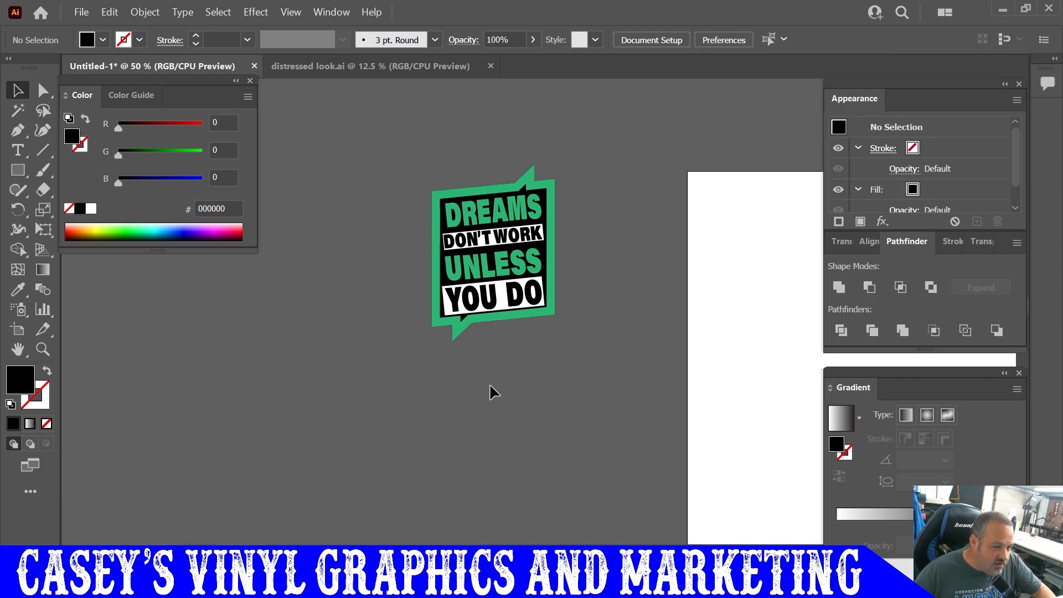
Shorten the YOU DO group and the UNLESS text slightly from their lower edges, and clear the selection.
scroll(528, 317, up, 3)
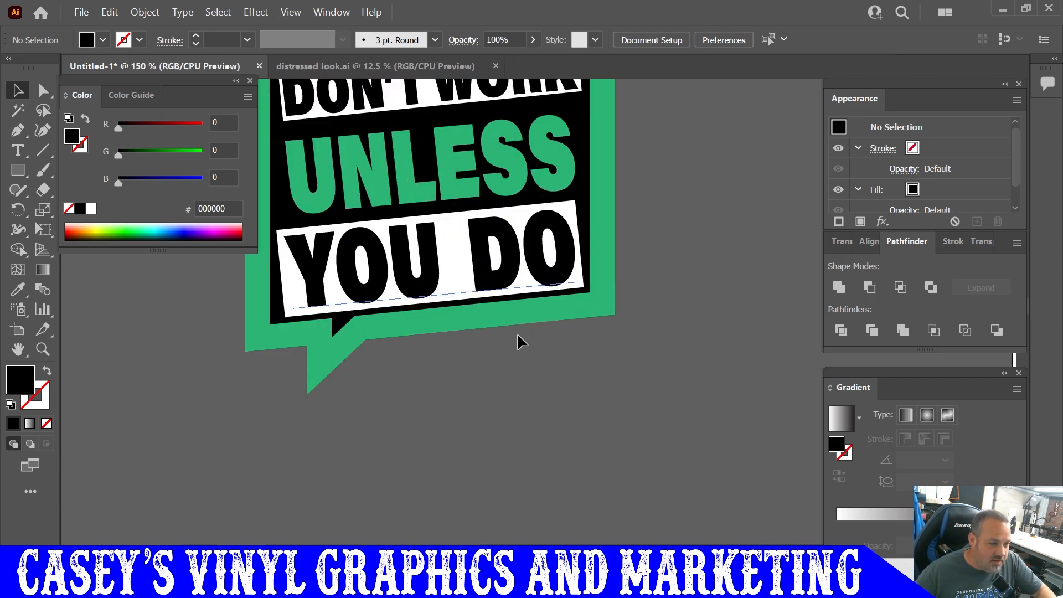
click(485, 289)
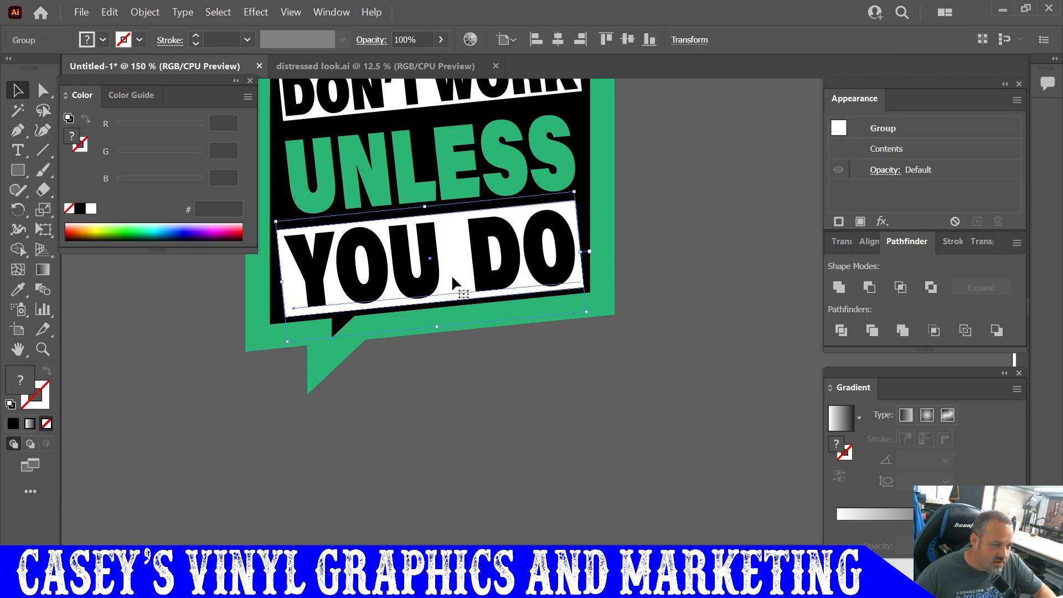
scroll(452, 276, down, 1)
drag(444, 312, 442, 302)
click(453, 193)
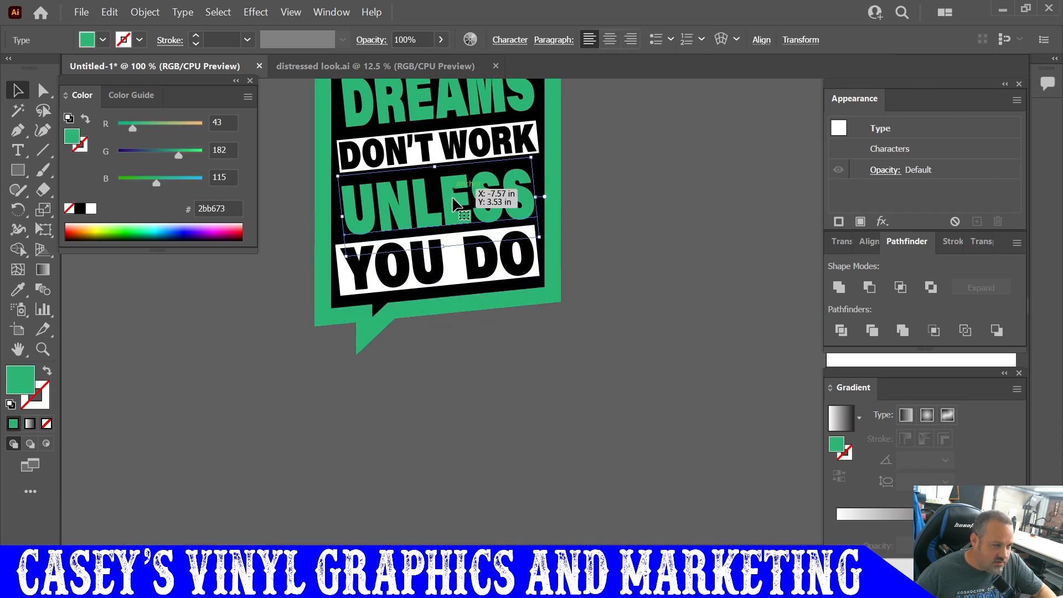
drag(443, 244, 448, 238)
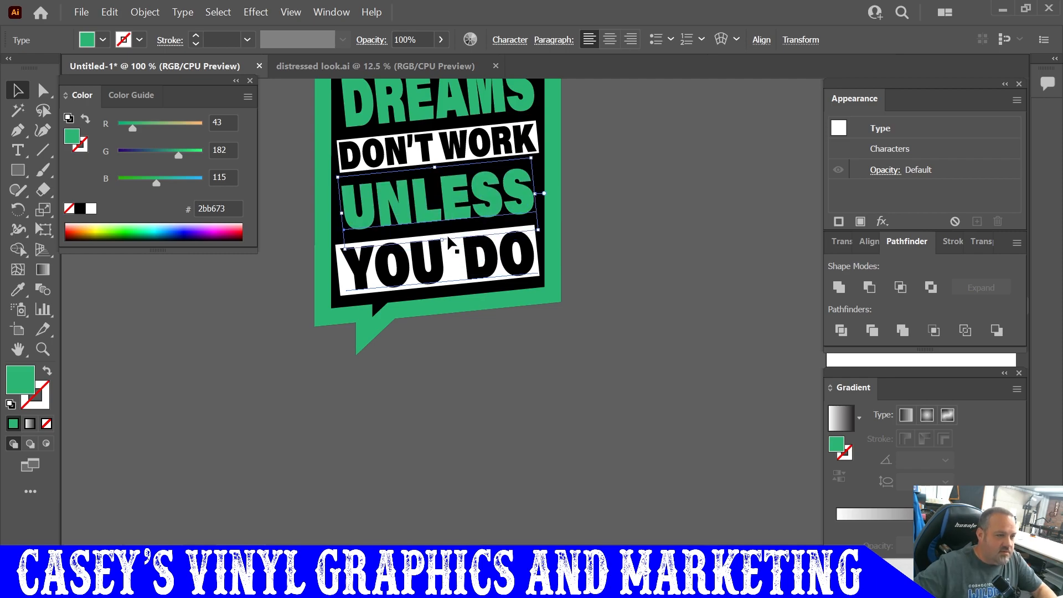
click(506, 334)
Examine the proportions and line spacing of the whole design, both close up and zoomed out.
scroll(506, 334, down, 1)
scroll(506, 333, up, 2)
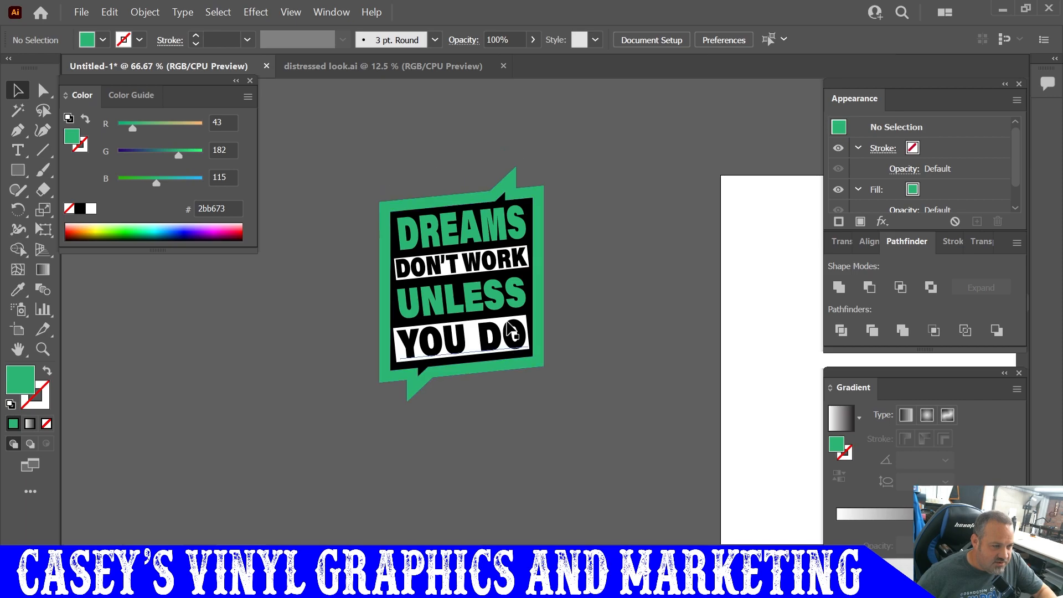
scroll(506, 334, up, 2)
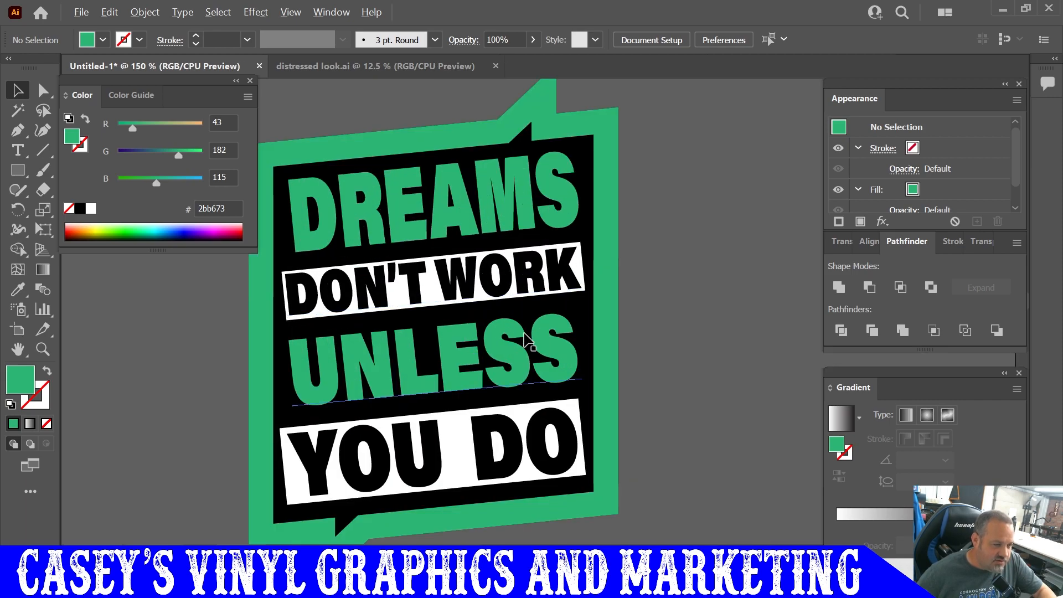
scroll(524, 335, down, 1)
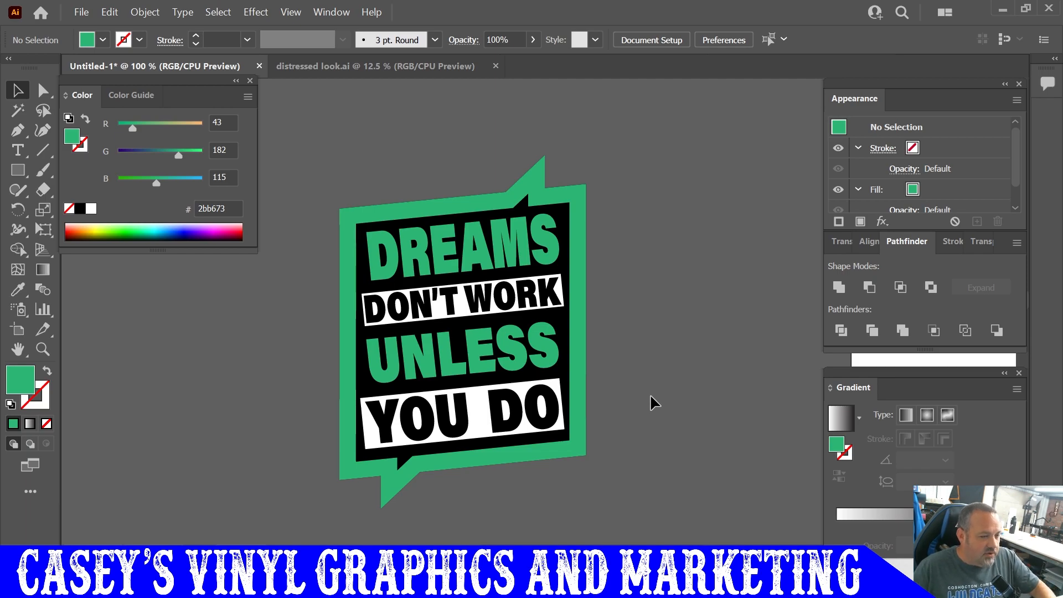
scroll(649, 394, down, 1)
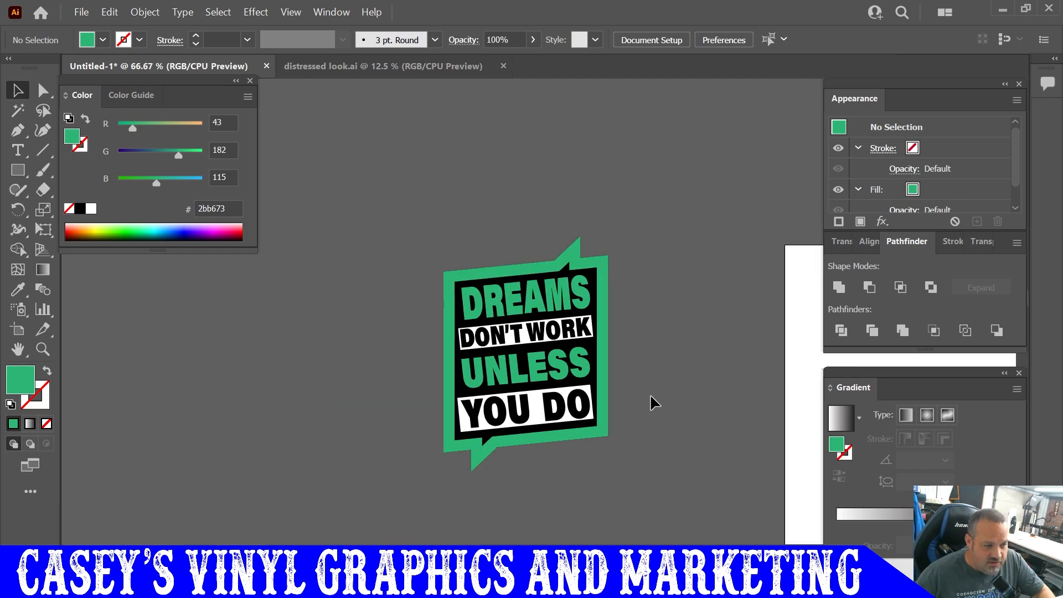
scroll(650, 394, down, 1)
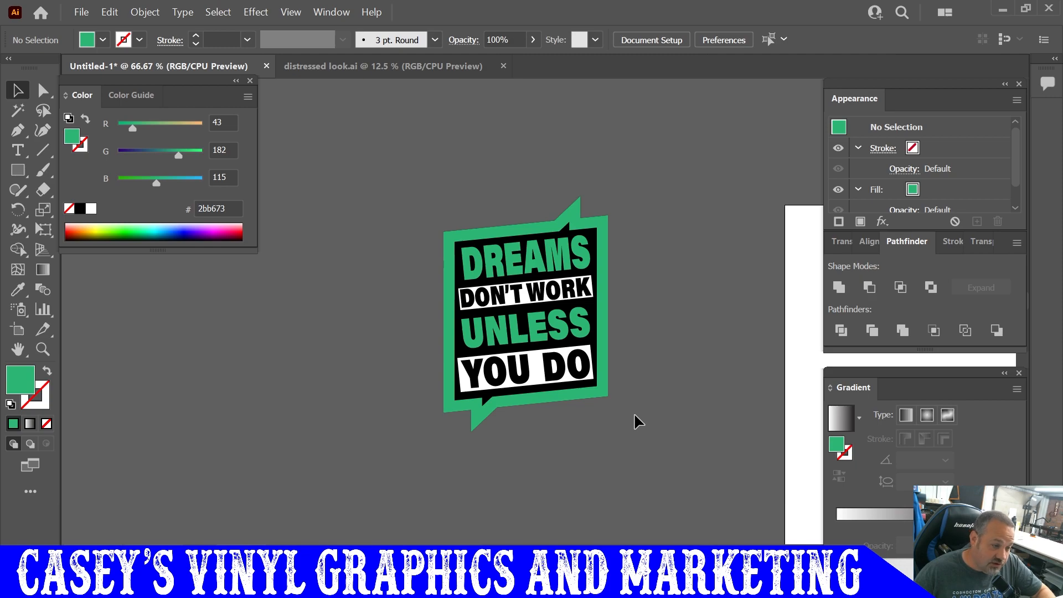
scroll(636, 417, right, 3)
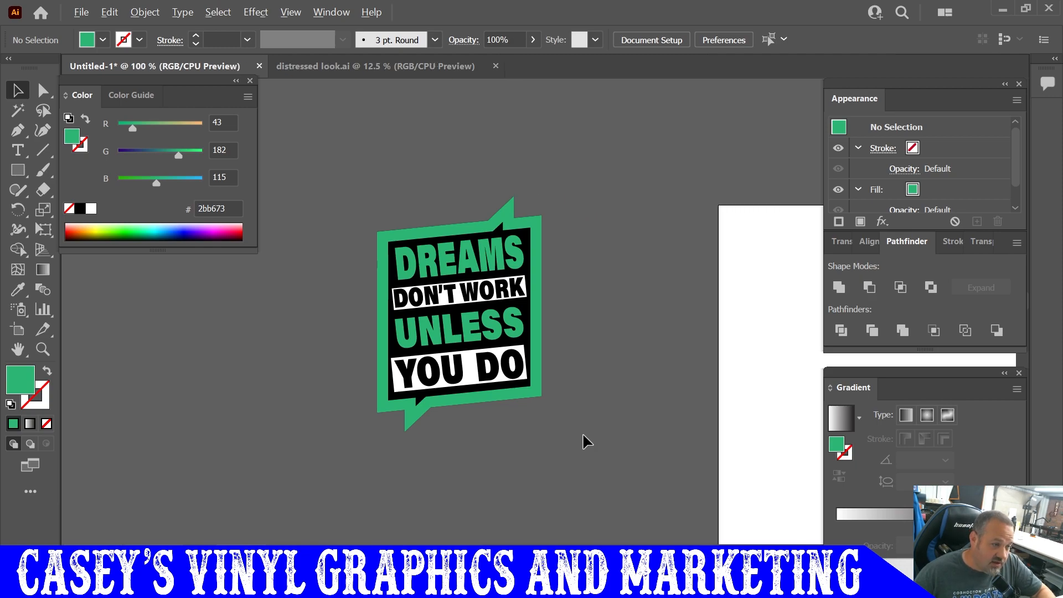
scroll(582, 433, up, 3)
scroll(583, 440, down, 3)
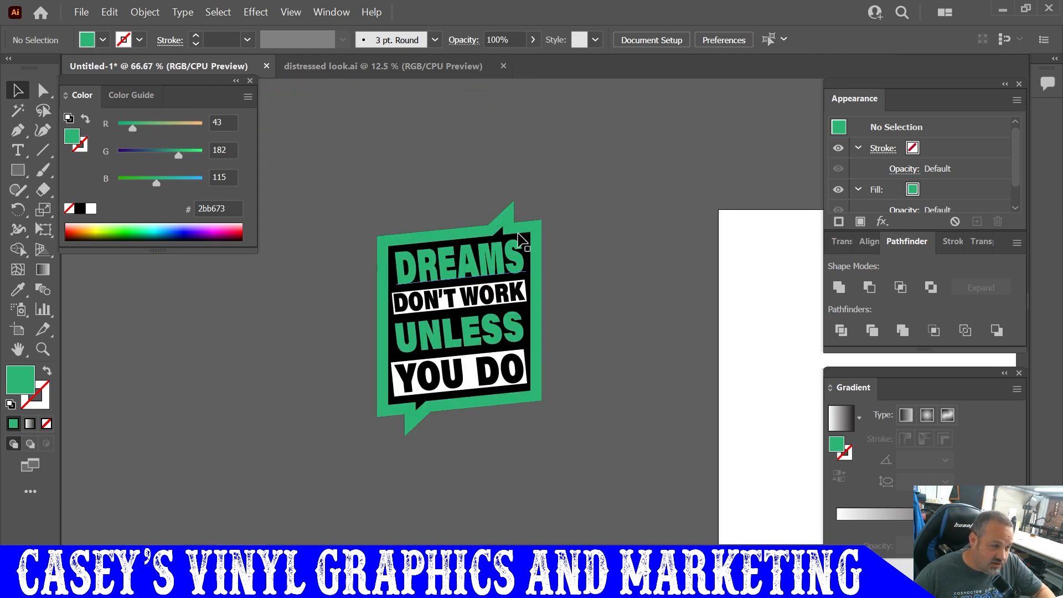
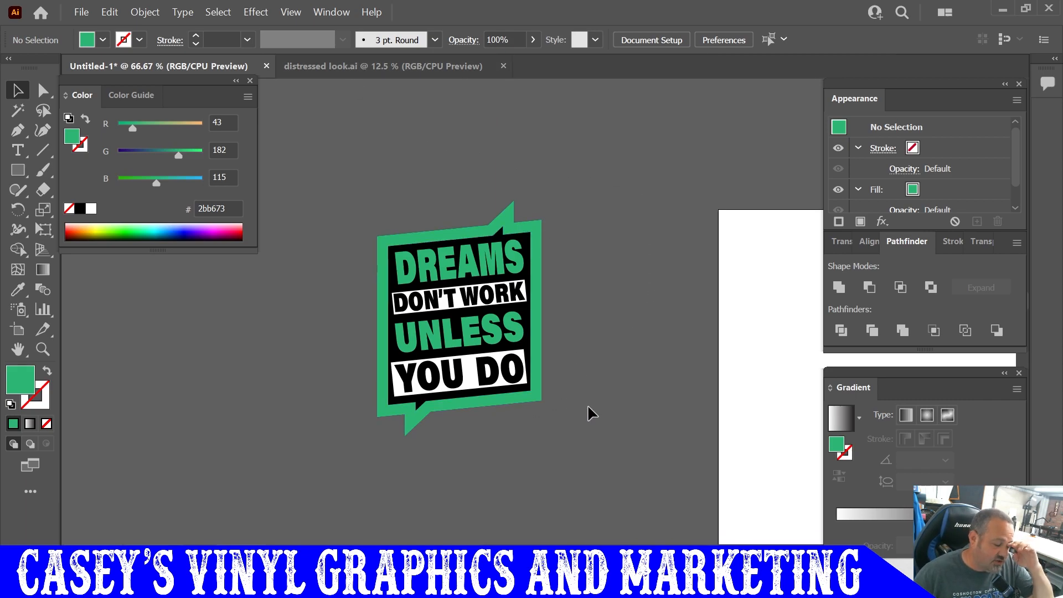
Switch to distressed look.ai and move the speckled texture at the end of the middle row out beside the black sheet.
click(391, 66)
click(710, 398)
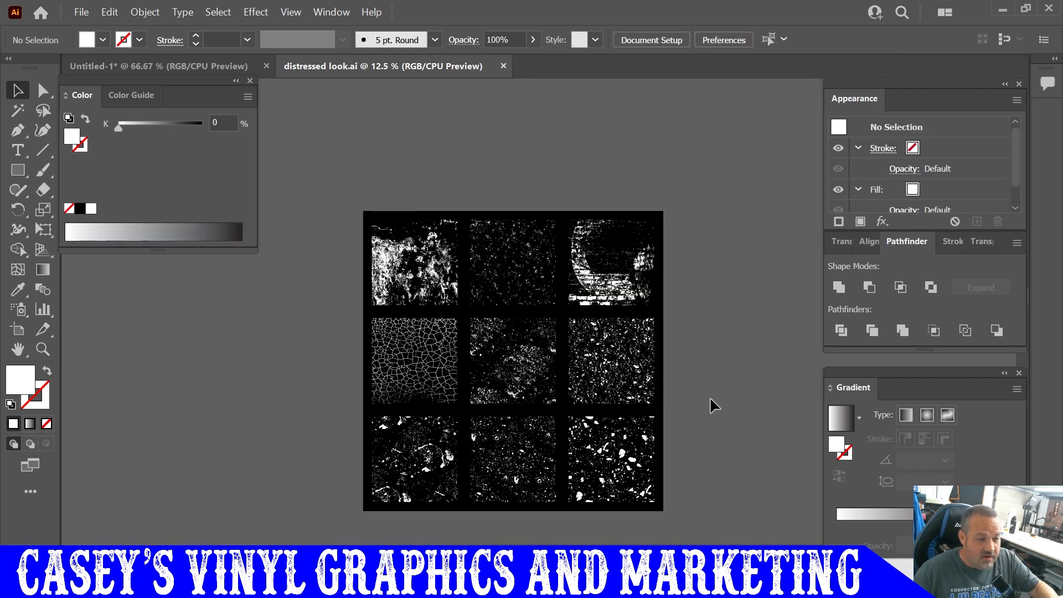
scroll(710, 398, down, 1)
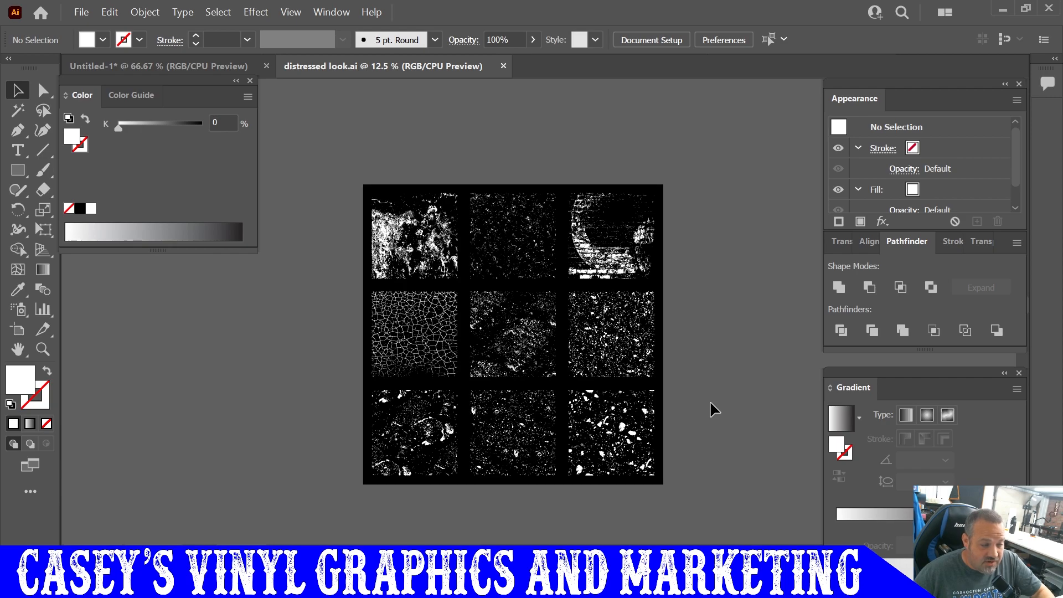
scroll(710, 400, down, 2)
alt+scroll(706, 414, up, 1)
alt+scroll(706, 414, up, 1)
alt+scroll(706, 414, down, 3)
drag(582, 349, 659, 269)
click(688, 327)
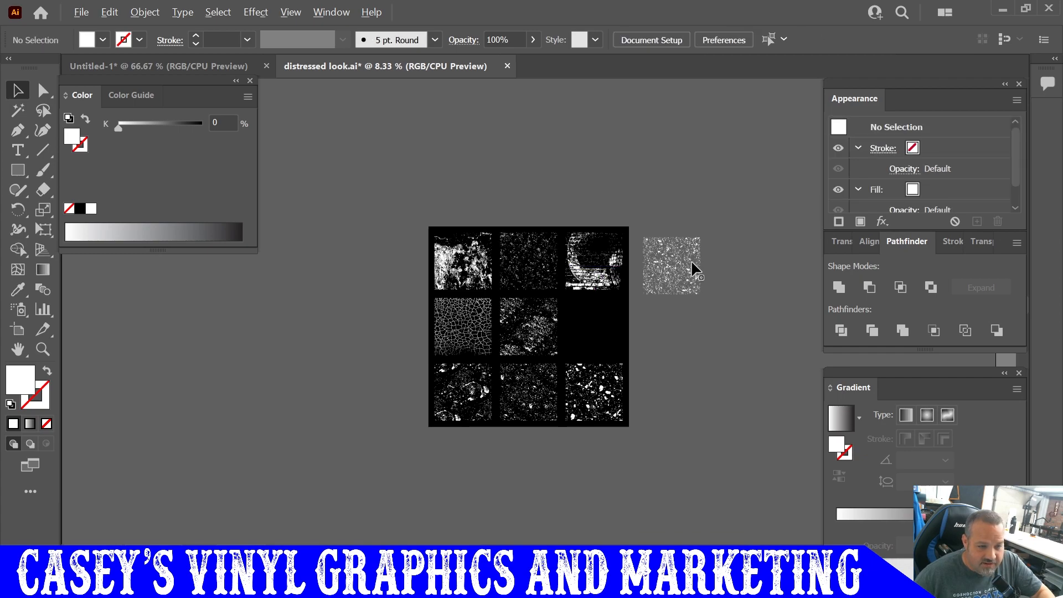
Select the separated speckled texture, shift it slightly down on the empty canvas, and copy it.
alt+scroll(695, 270, up, 5)
alt+scroll(692, 261, down, 3)
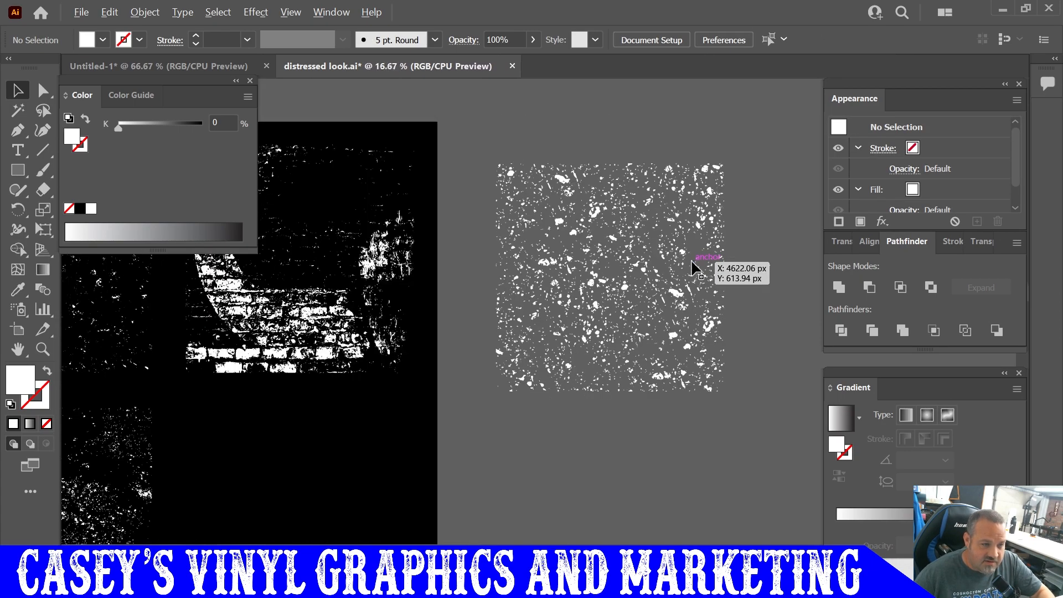
scroll(692, 261, down, 2)
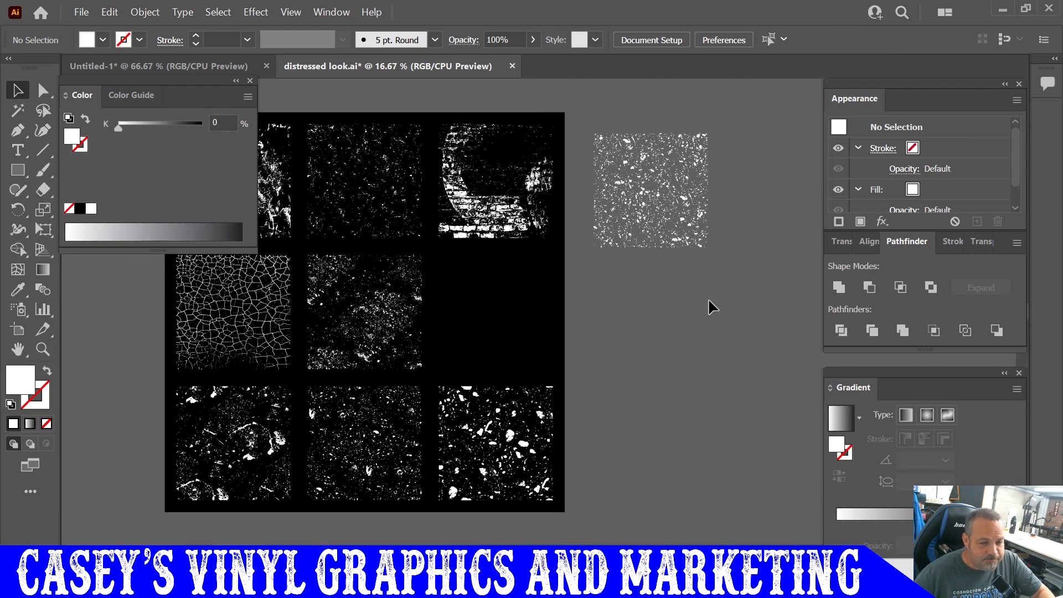
drag(658, 192, 658, 234)
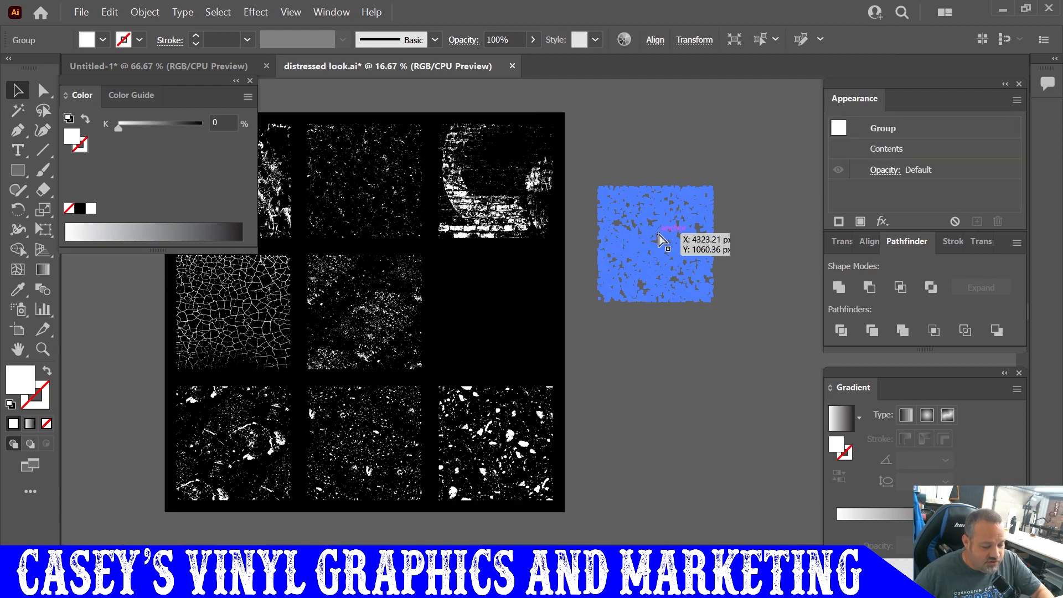
Return to the Untitled-1 document, convert all the text in the design to outlines, and clear the selection.
click(161, 66)
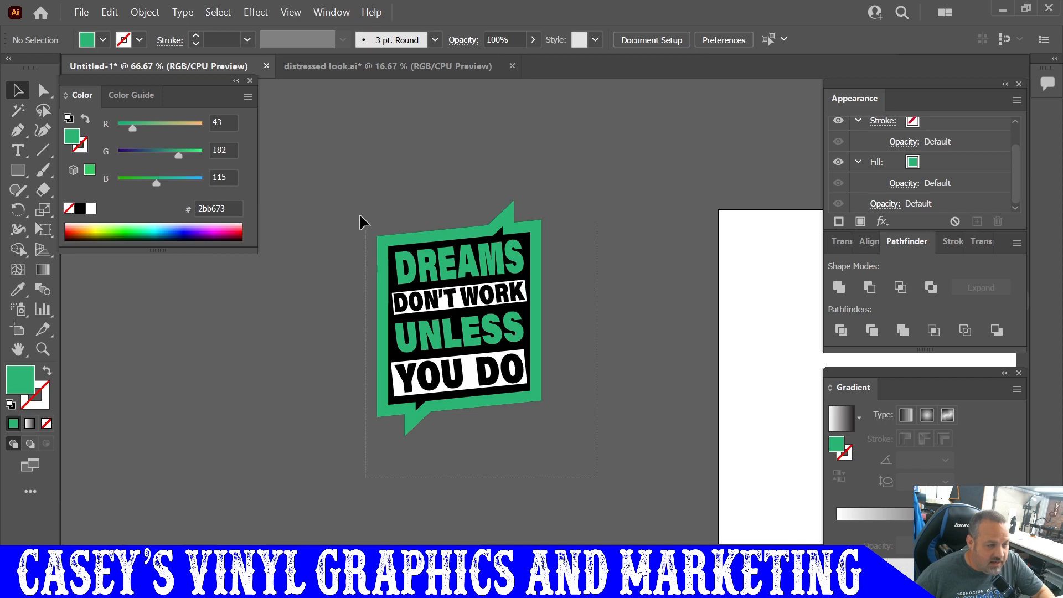
key(ctrl+a)
click(182, 11)
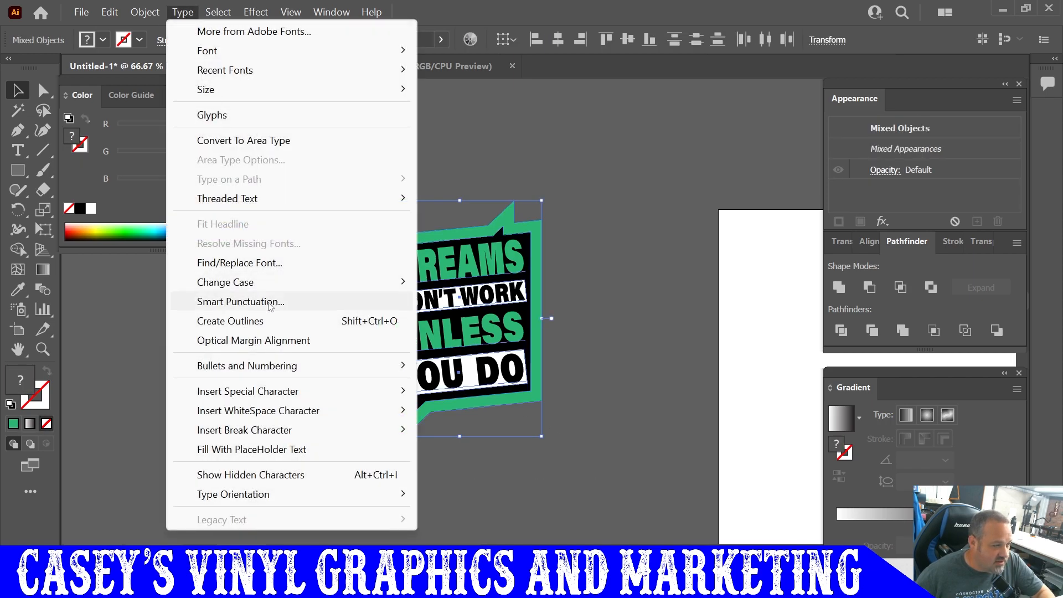
click(272, 324)
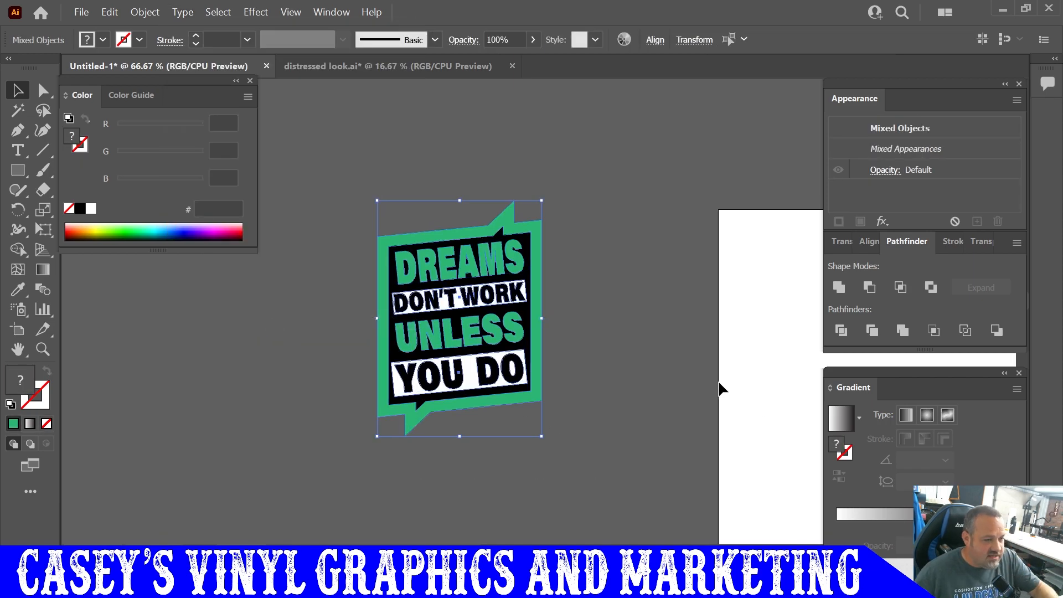
click(651, 366)
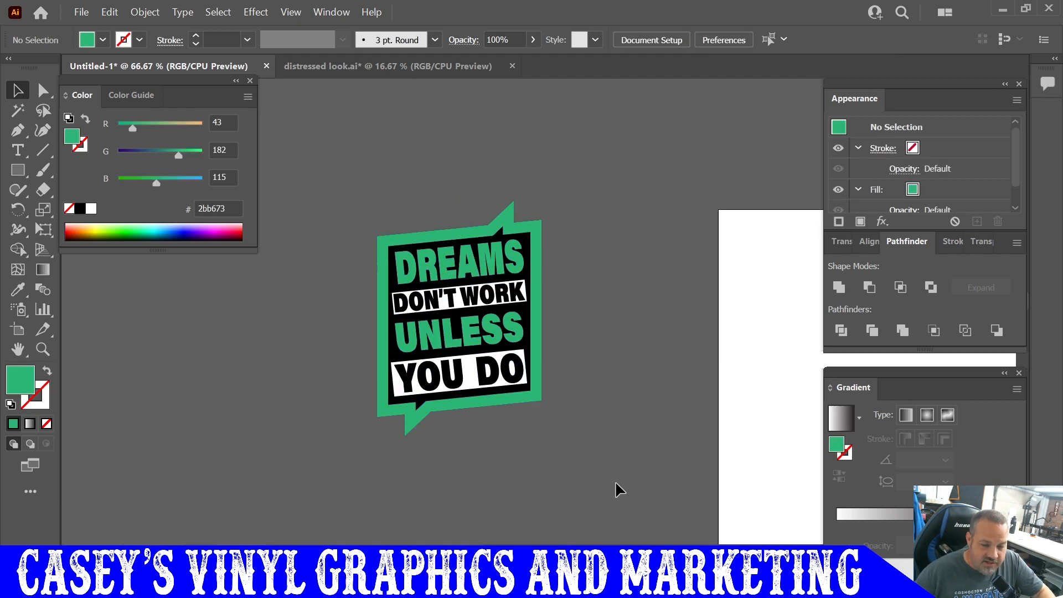
Select the whole design and bring up its Transparency settings.
drag(606, 439, 360, 201)
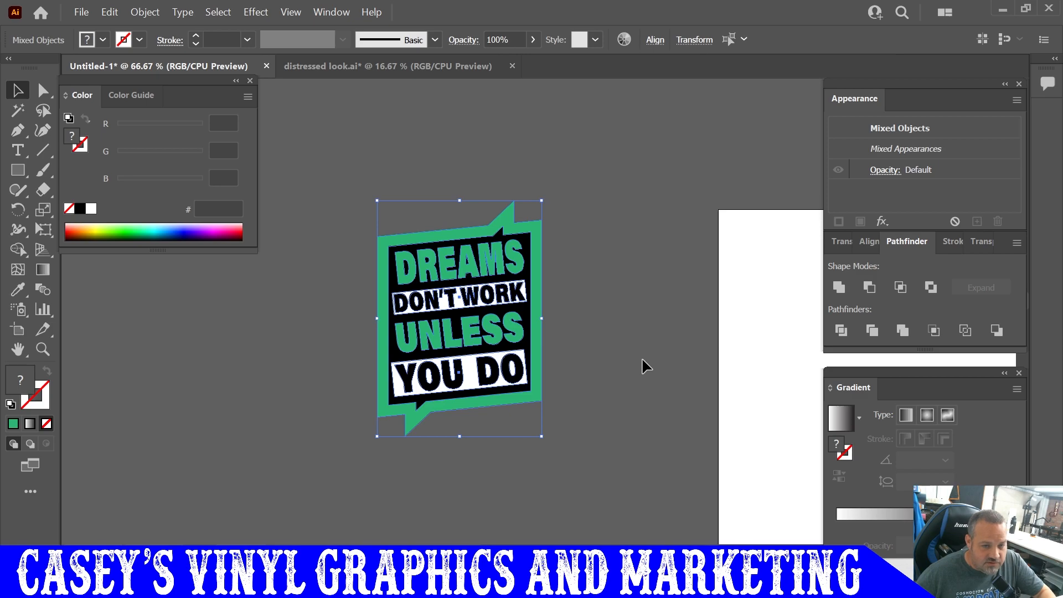
click(316, 15)
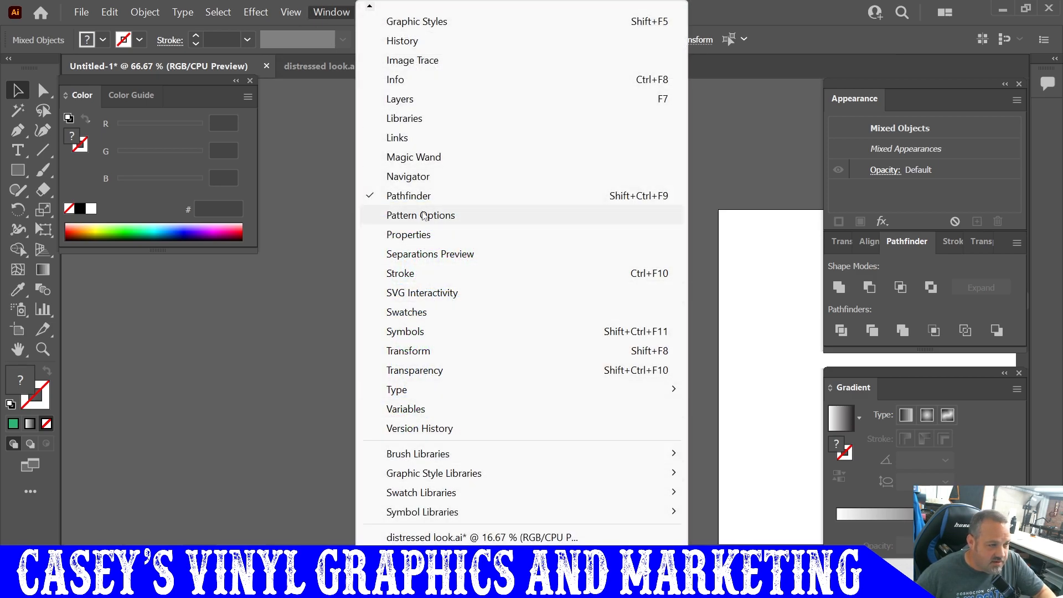
click(426, 370)
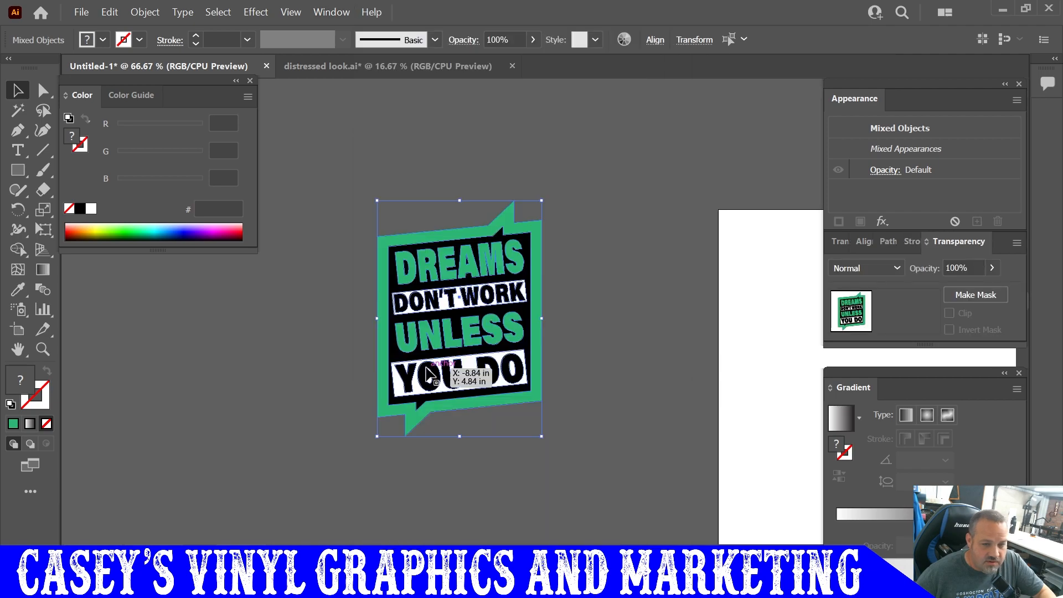
Group the frame, backing, bars and text into a single object and select that group.
click(626, 418)
click(433, 288)
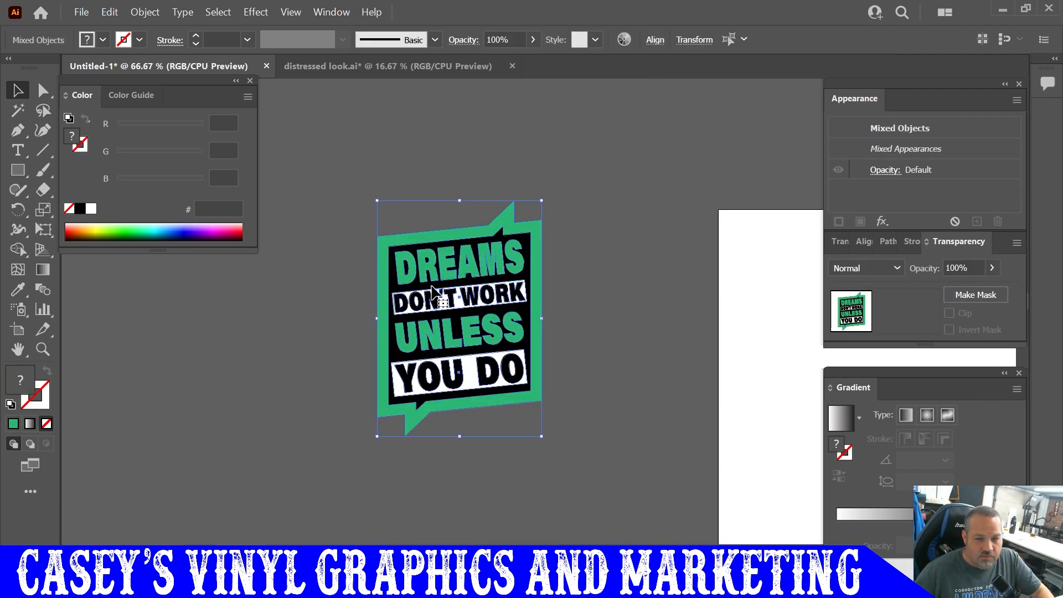
click(577, 302)
click(512, 284)
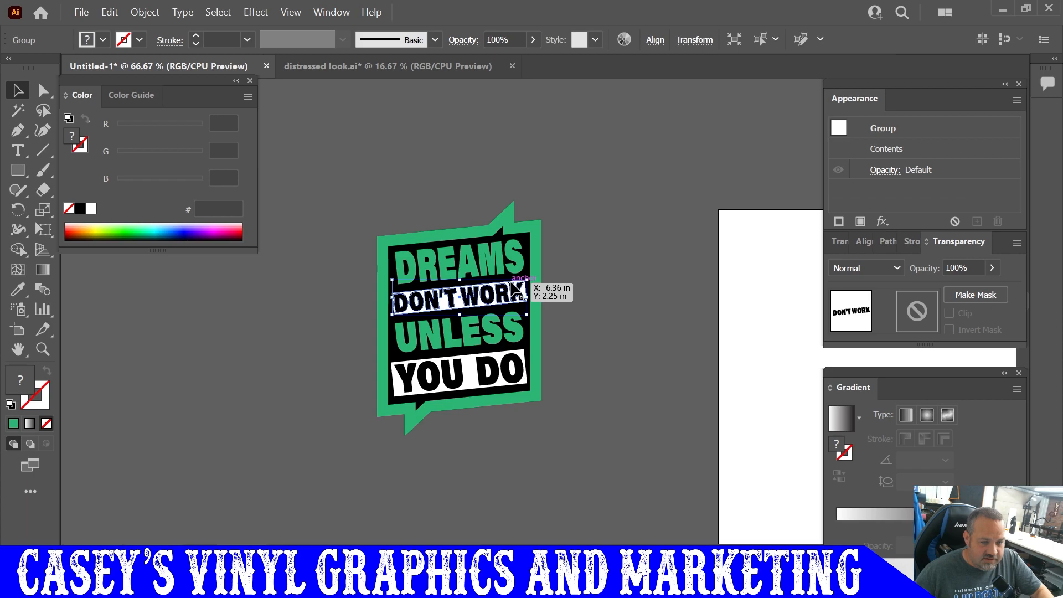
click(574, 324)
drag(345, 193, 346, 194)
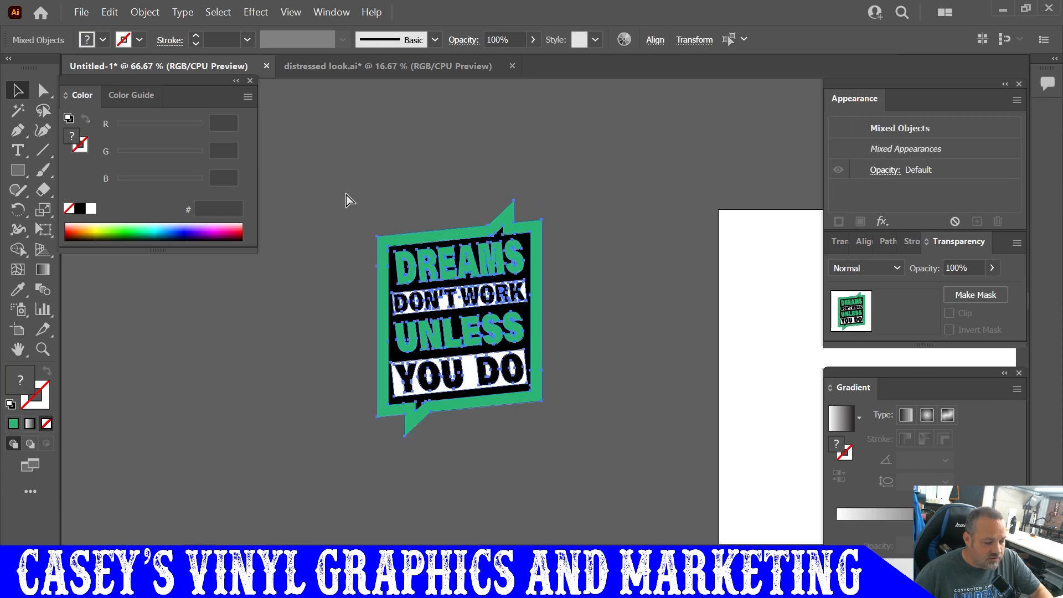
key(ctrl+g)
click(622, 261)
click(512, 313)
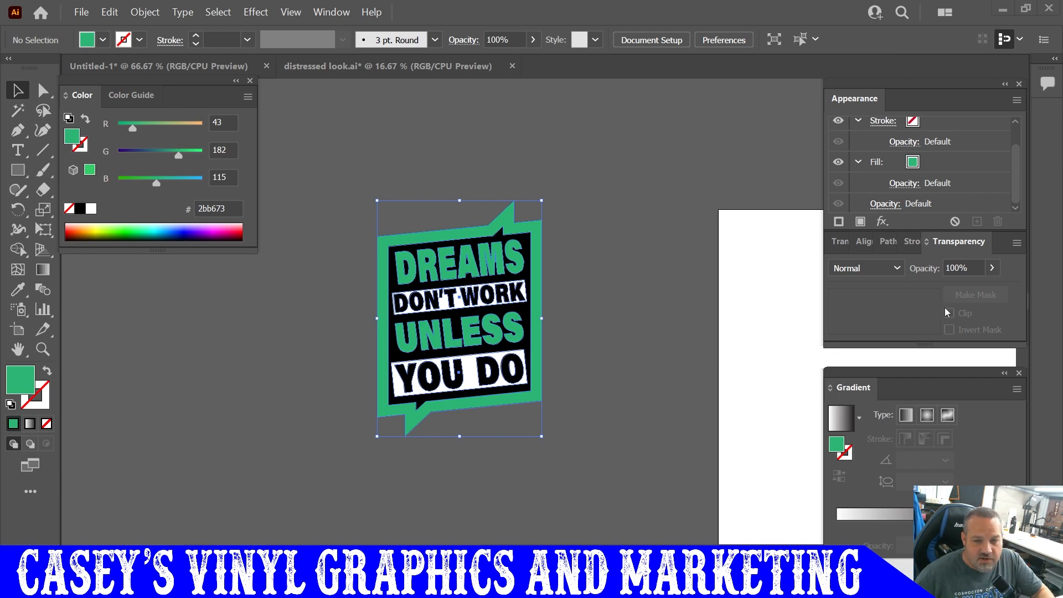
Create an empty opacity mask on the grouped design and turn off Clip so the artwork shows.
click(597, 460)
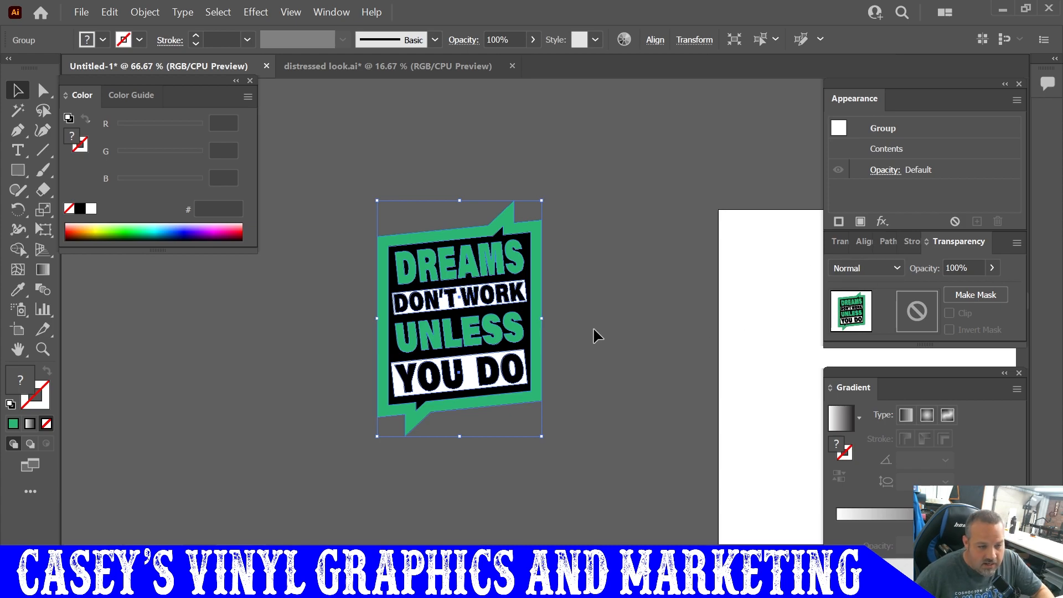
double_click(916, 317)
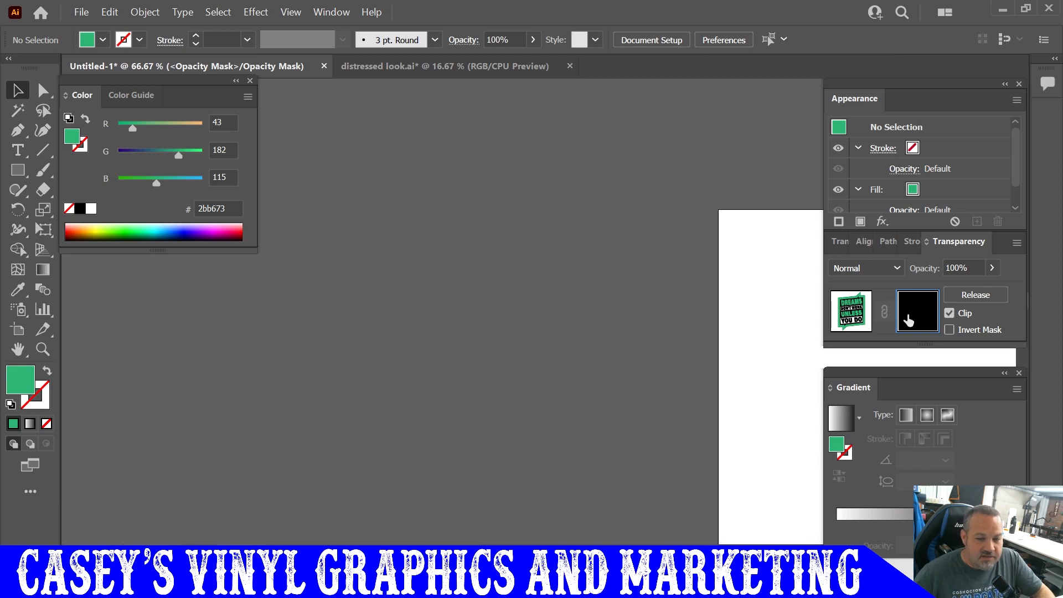
click(949, 313)
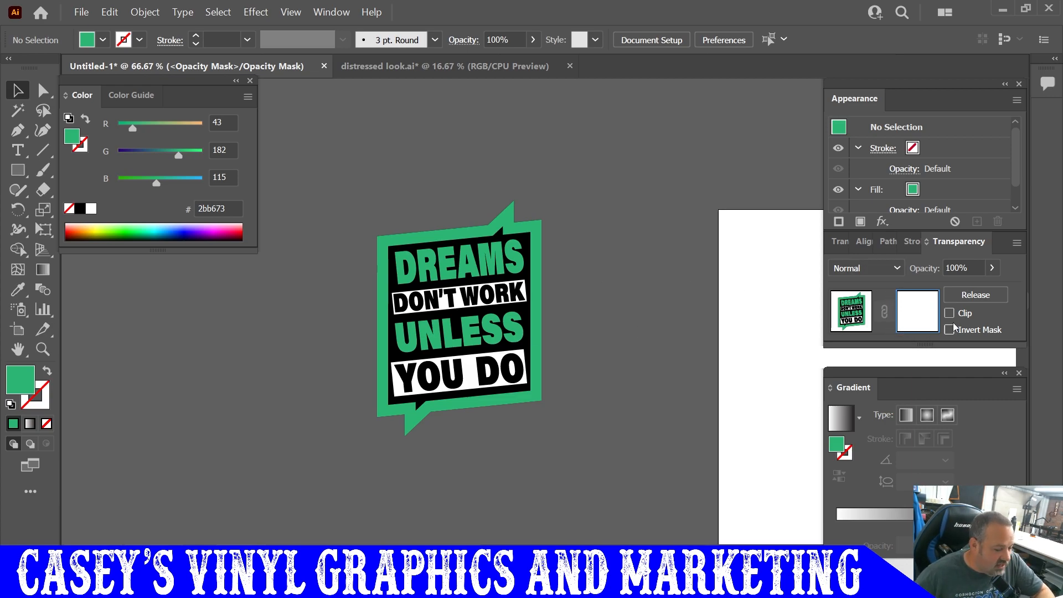
Activate the opacity mask for editing and paste the copied speckled texture into it.
click(851, 314)
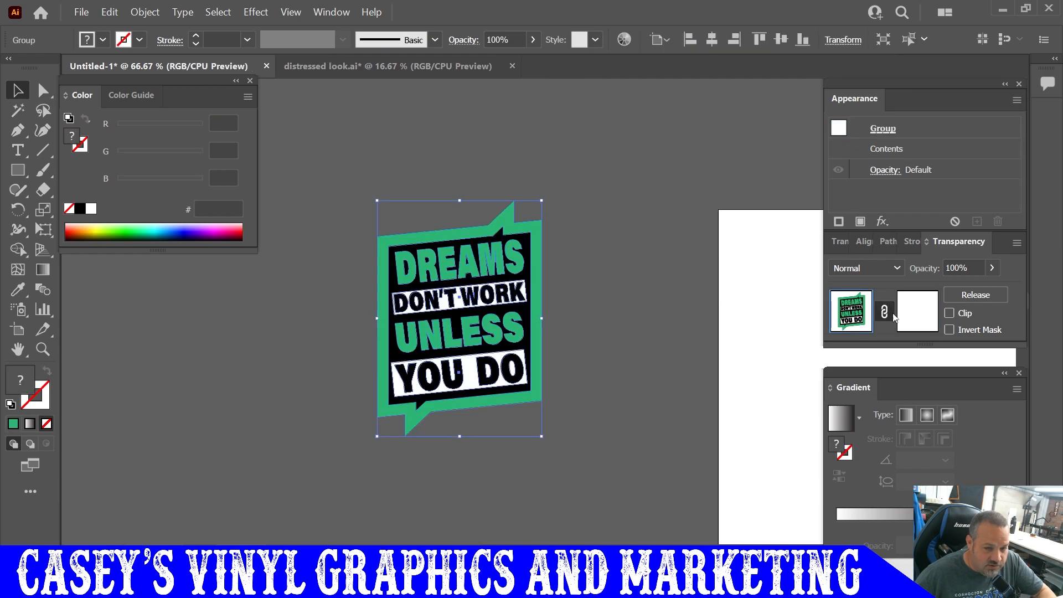
click(914, 320)
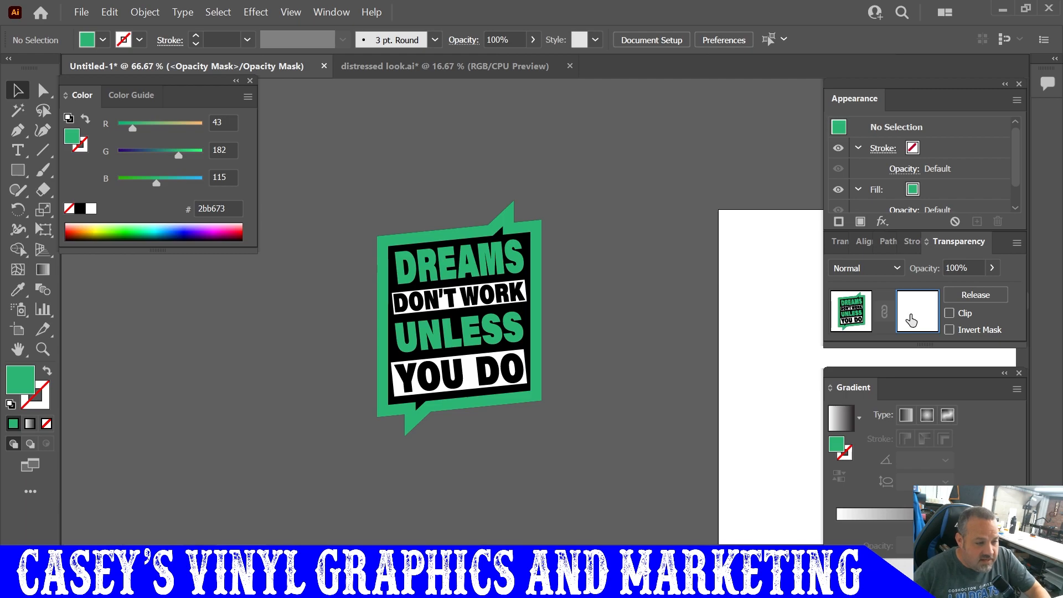
key(ctrl+v)
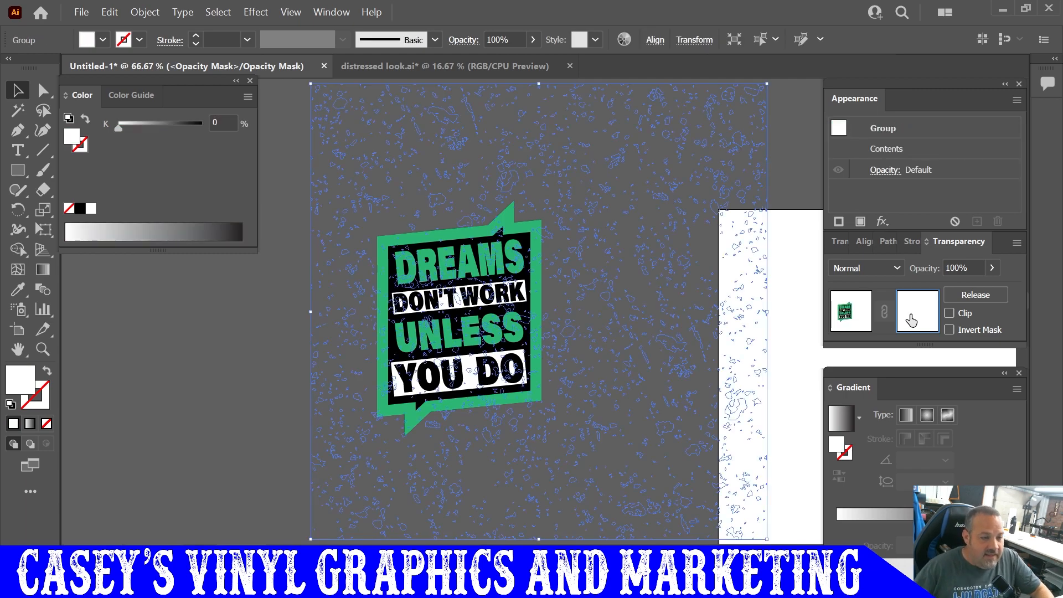
Scale the pasted texture down over the inner black panel to about 4.37 by 5.56 in.
scroll(779, 316, down, 1)
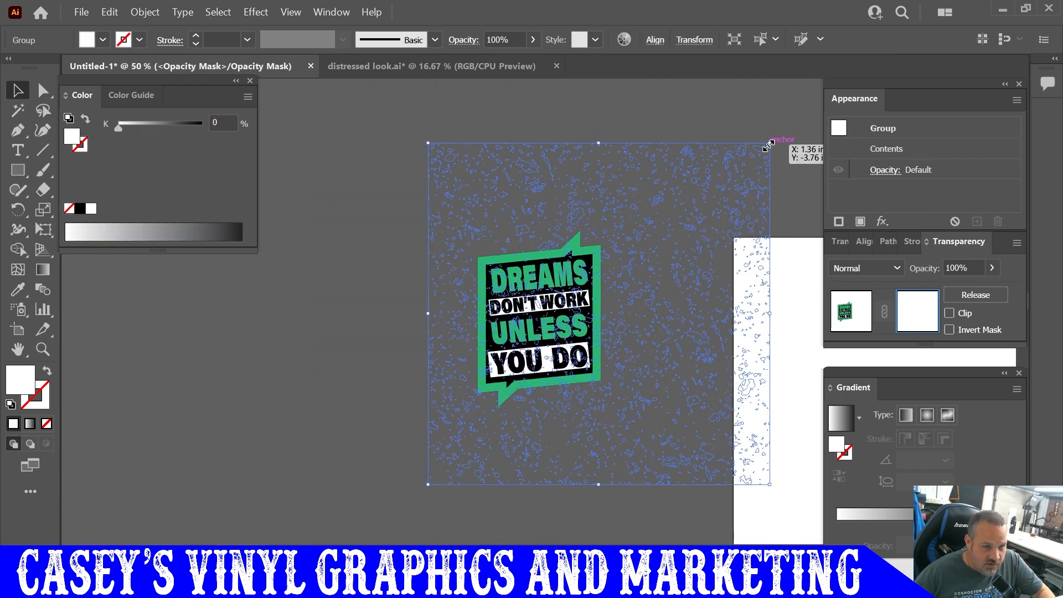
drag(770, 142, 593, 253)
drag(428, 484, 486, 389)
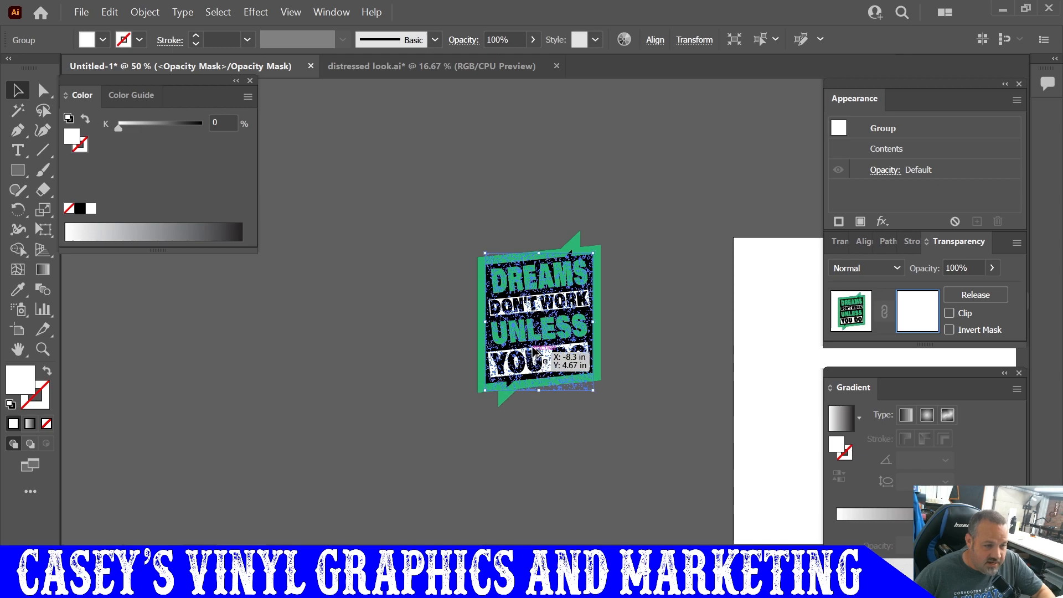
scroll(548, 331, up, 3)
scroll(547, 327, up, 1)
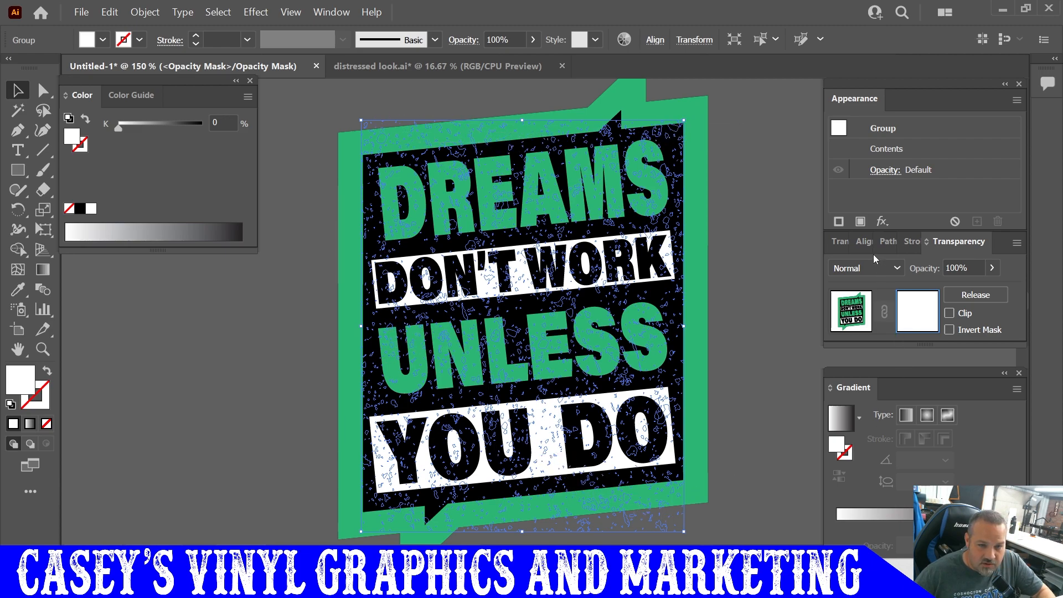
Shear the texture by -20° and rotate it clockwise to an angle of about 350.5°.
click(845, 245)
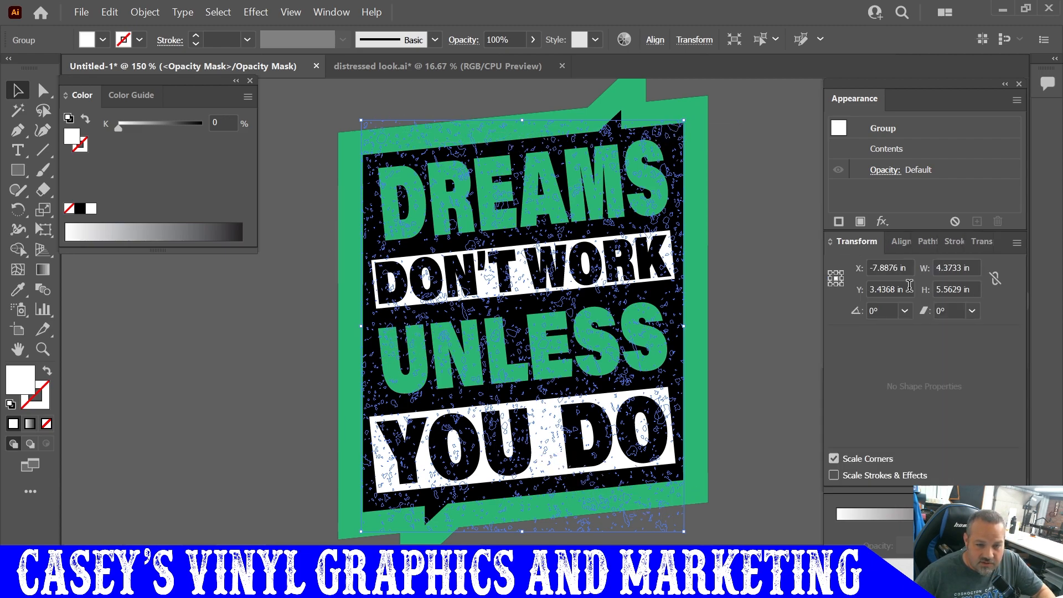
click(972, 312)
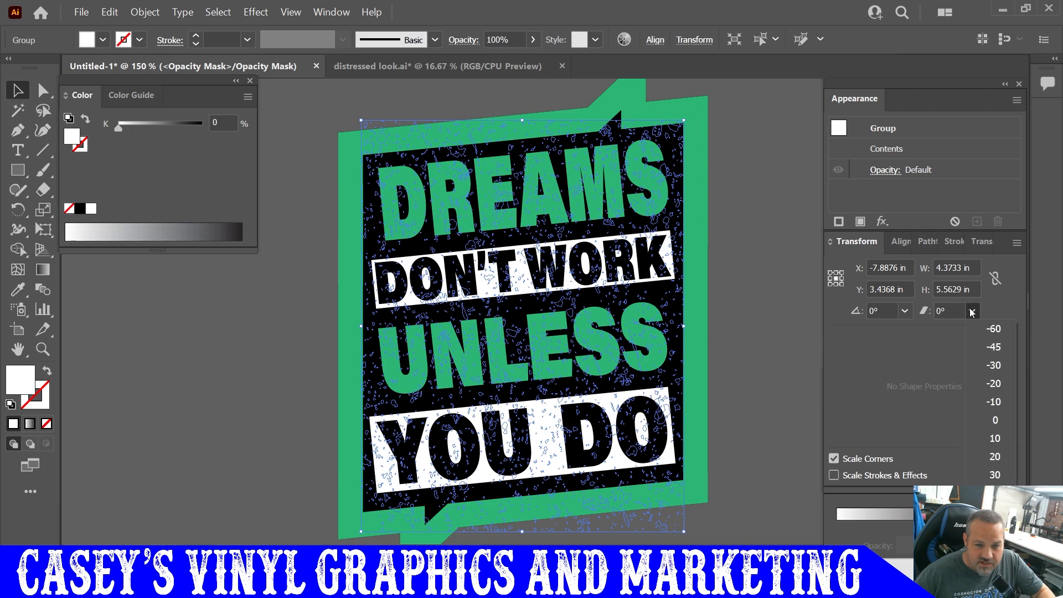
click(991, 385)
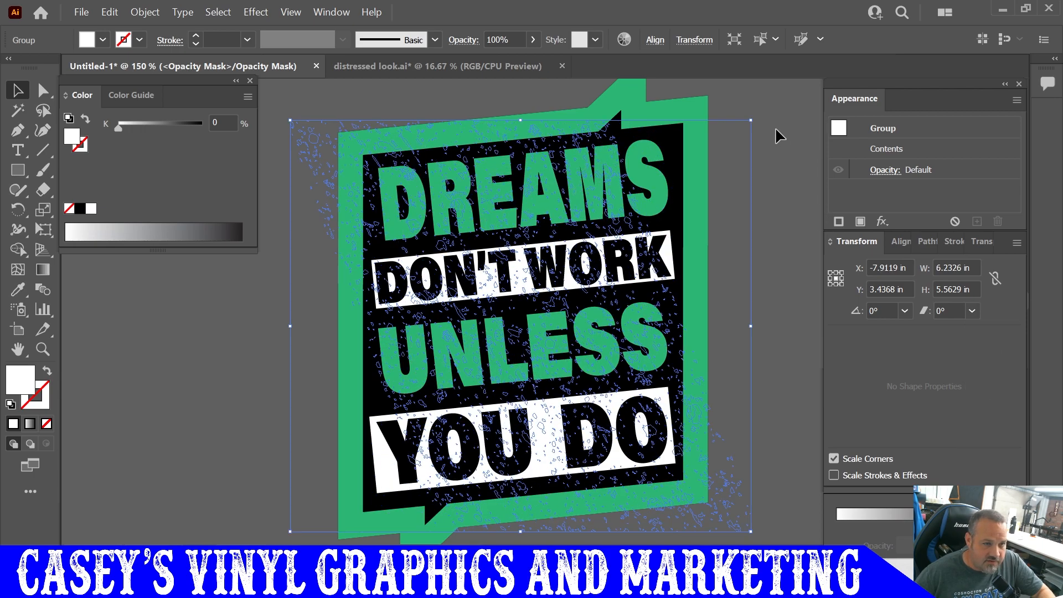
drag(755, 113, 790, 161)
Shear the texture by 30° and rotate it counterclockwise to about 4.54° to follow the frame's slant.
click(972, 311)
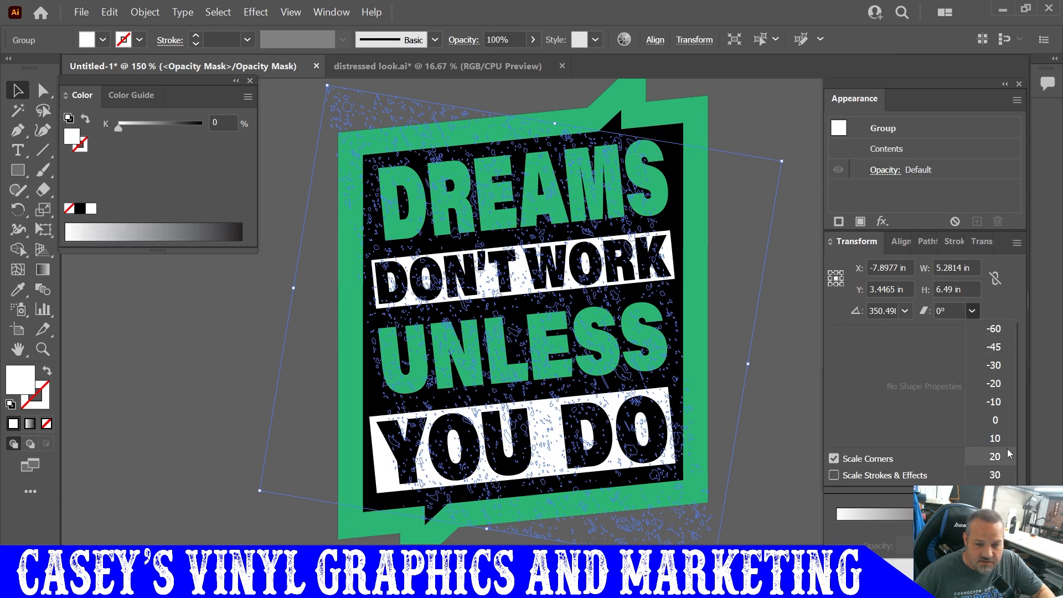
click(1000, 475)
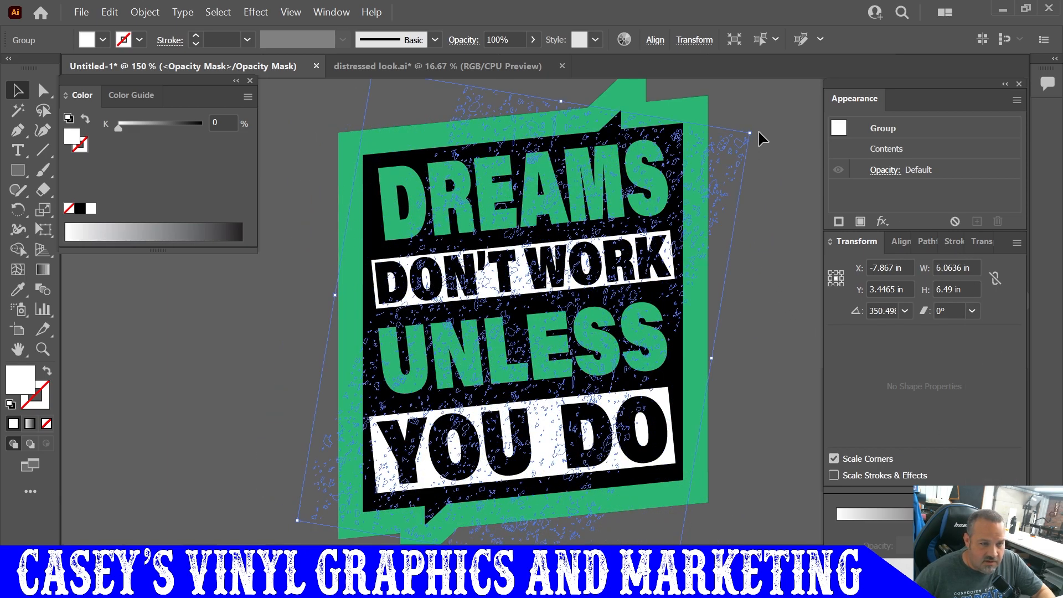
drag(753, 129, 669, 107)
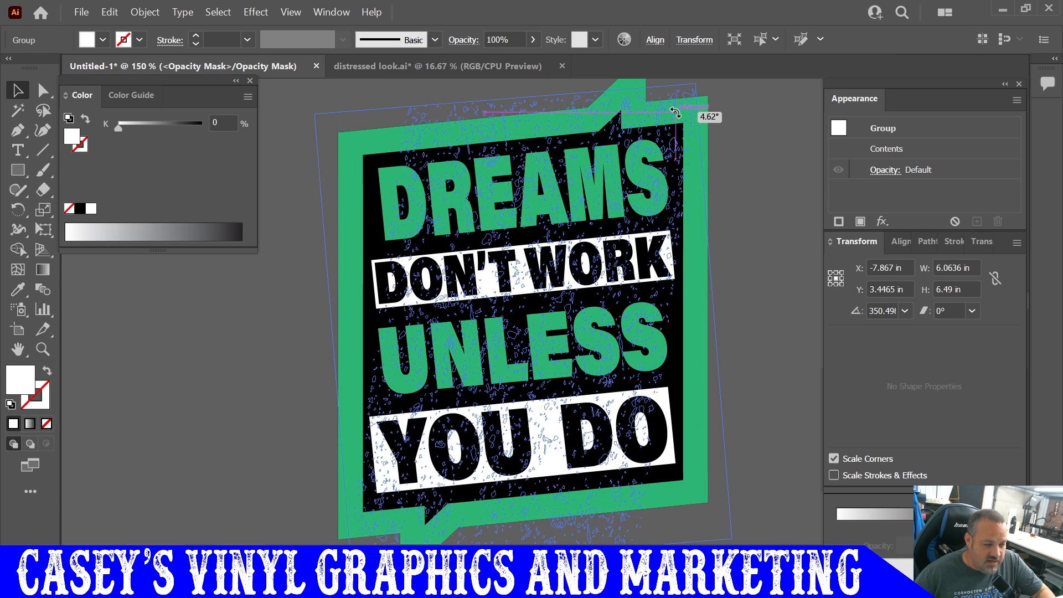
Shorten the texture from its lower and upper edges to about 5.51 in high to fit the inner panel.
scroll(700, 205, down, 3)
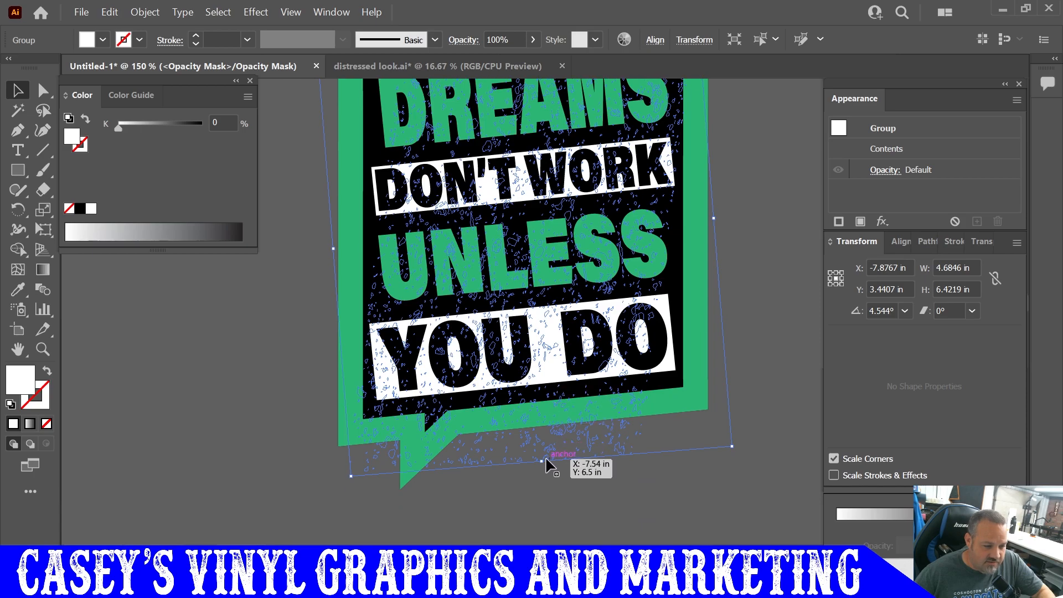
drag(542, 460, 526, 421)
scroll(587, 260, up, 4)
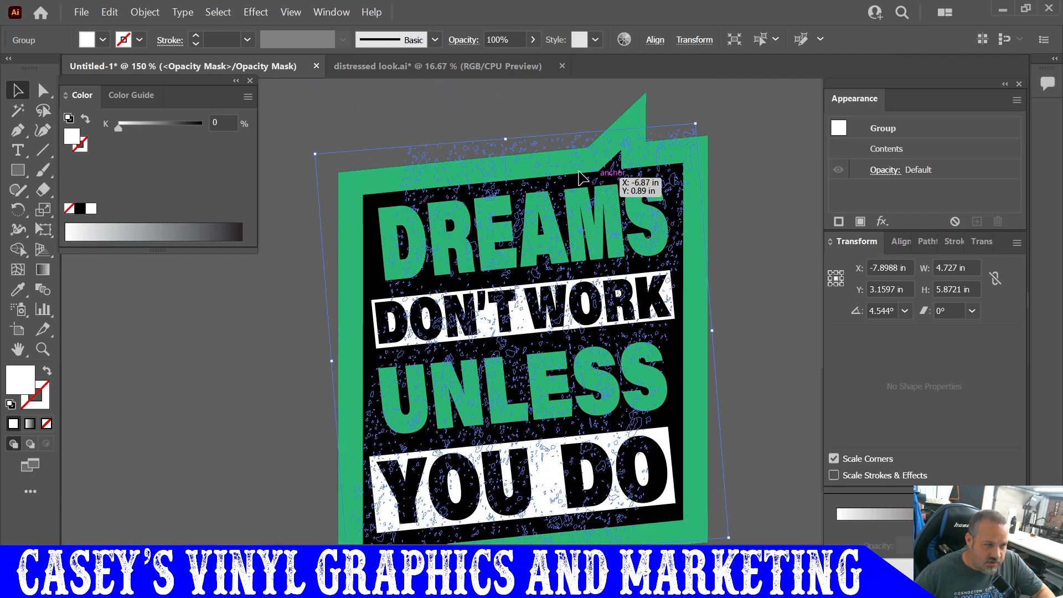
drag(509, 144, 508, 165)
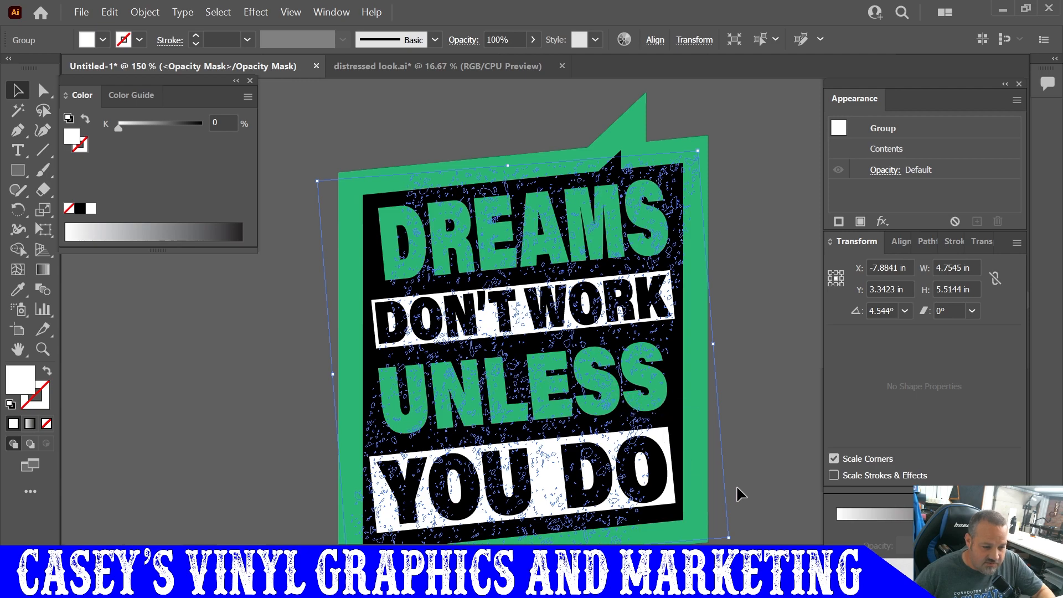
Try to rotate the texture to about 25.6° over the design.
click(732, 540)
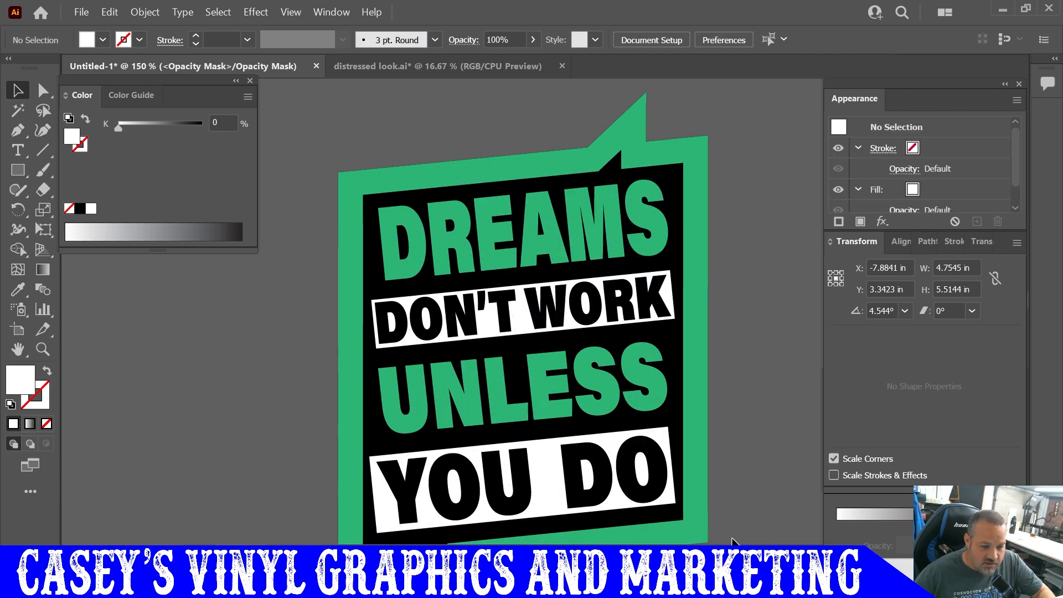
scroll(662, 316, down, 1)
key(ctrl+z)
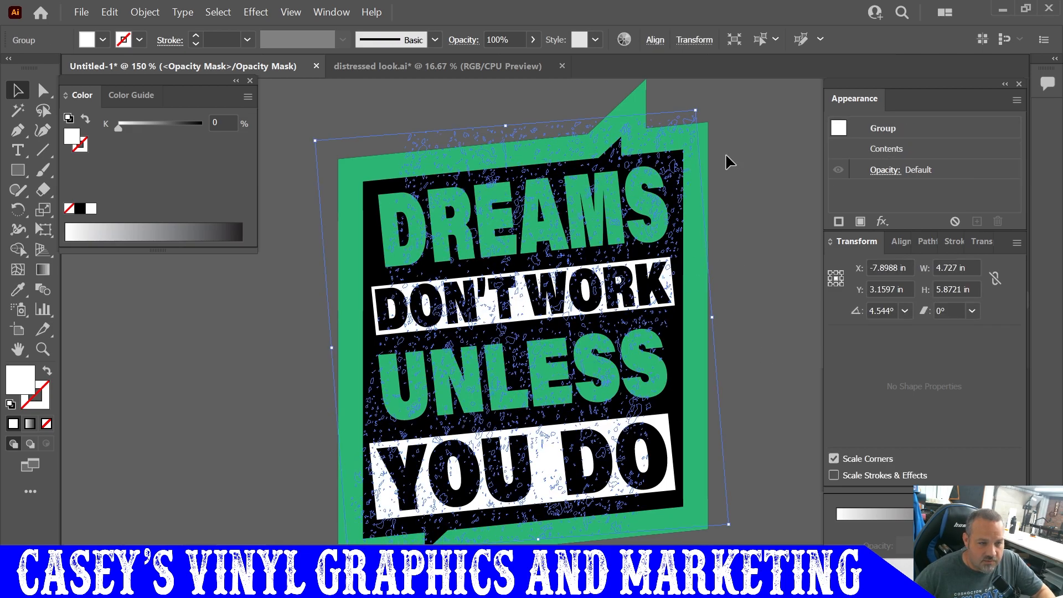
drag(697, 103, 665, 138)
scroll(740, 375, down, 5)
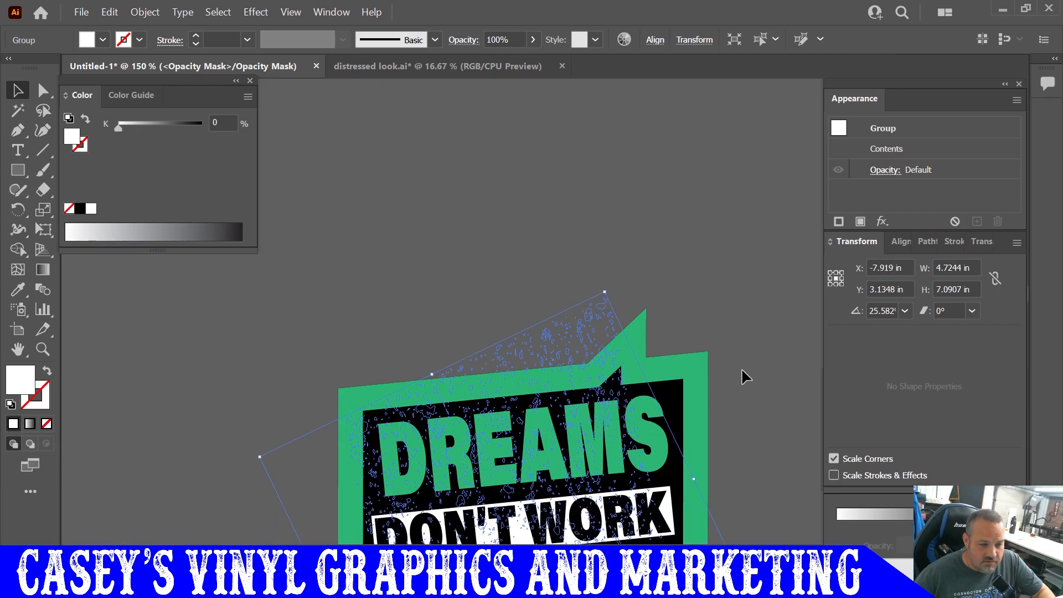
drag(581, 150, 626, 197)
Undo the texture's rotations, shears and scaling back to its unrotated pasted size.
key(ctrl+z)
key(ctrl+z)
key(ctrl+z)
key(ctrl+z)
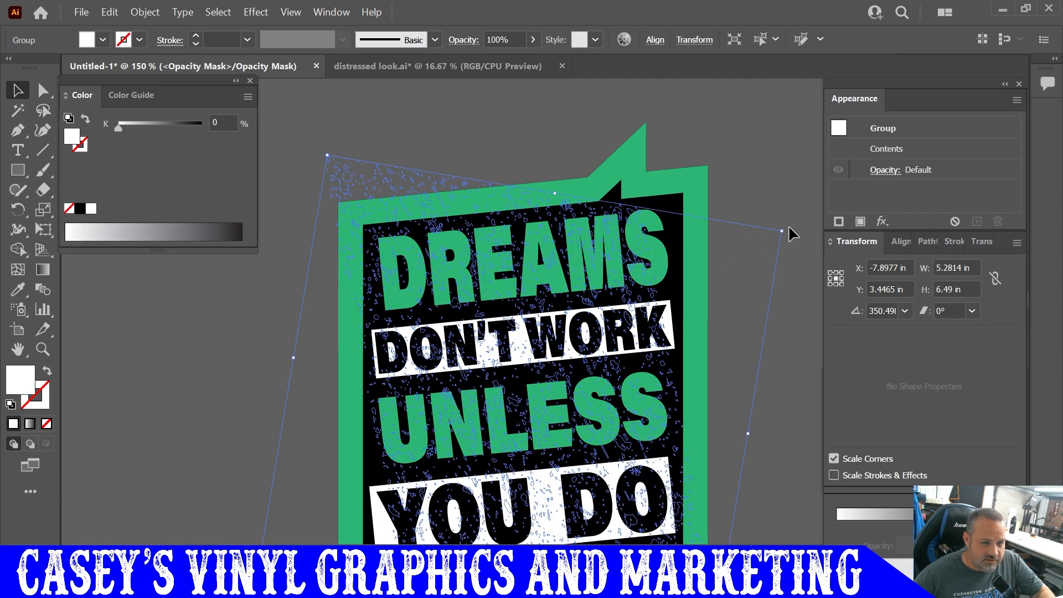
drag(788, 225, 749, 178)
key(ctrl+z)
scroll(777, 277, down, 2)
scroll(775, 282, down, 1)
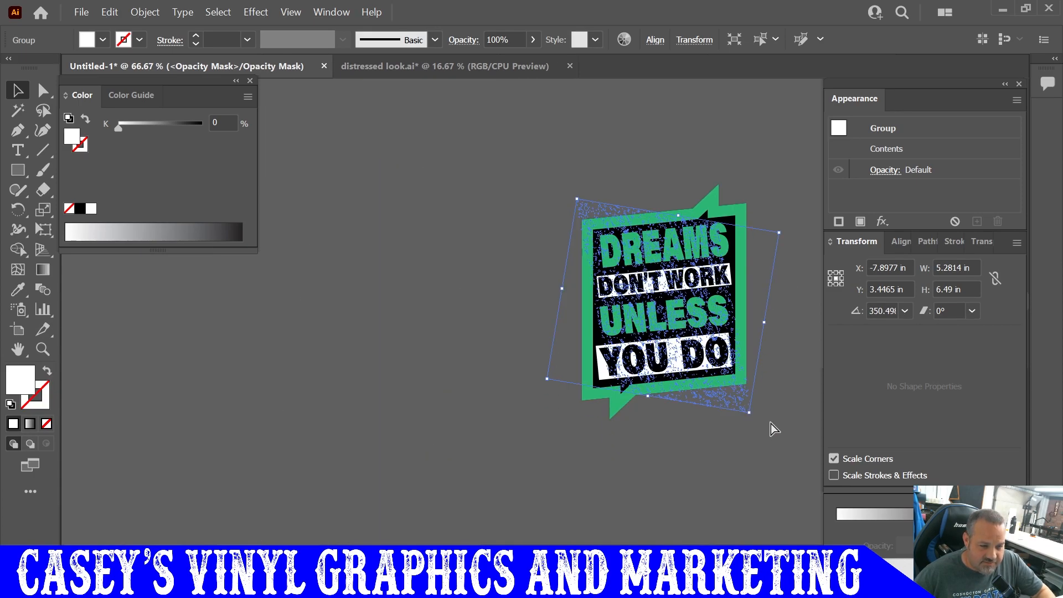
scroll(753, 415, right, 3)
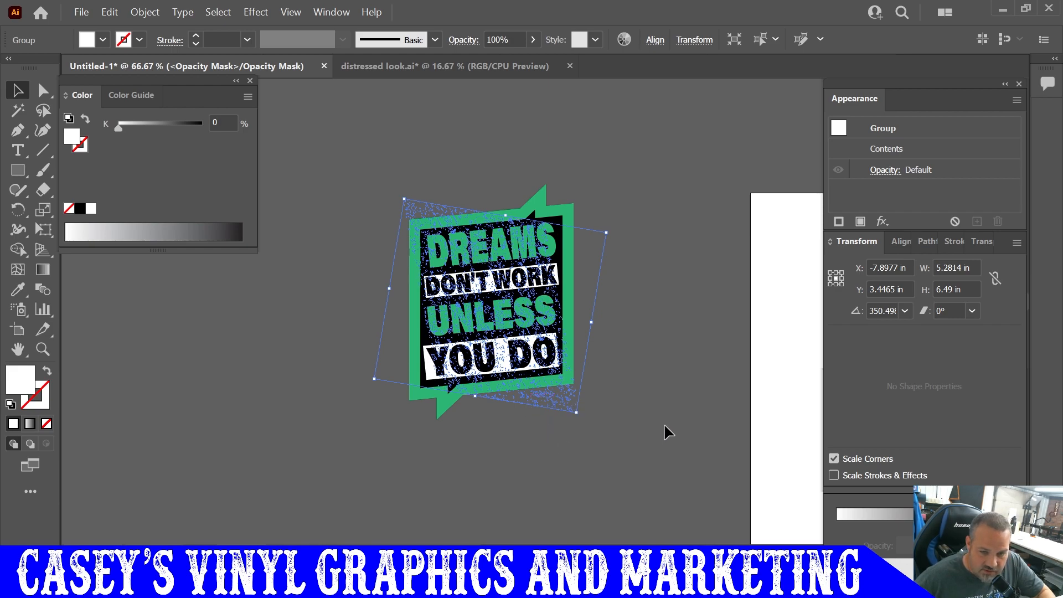
key(ctrl+z)
key(ctrl+z)
key(ctrl+z)
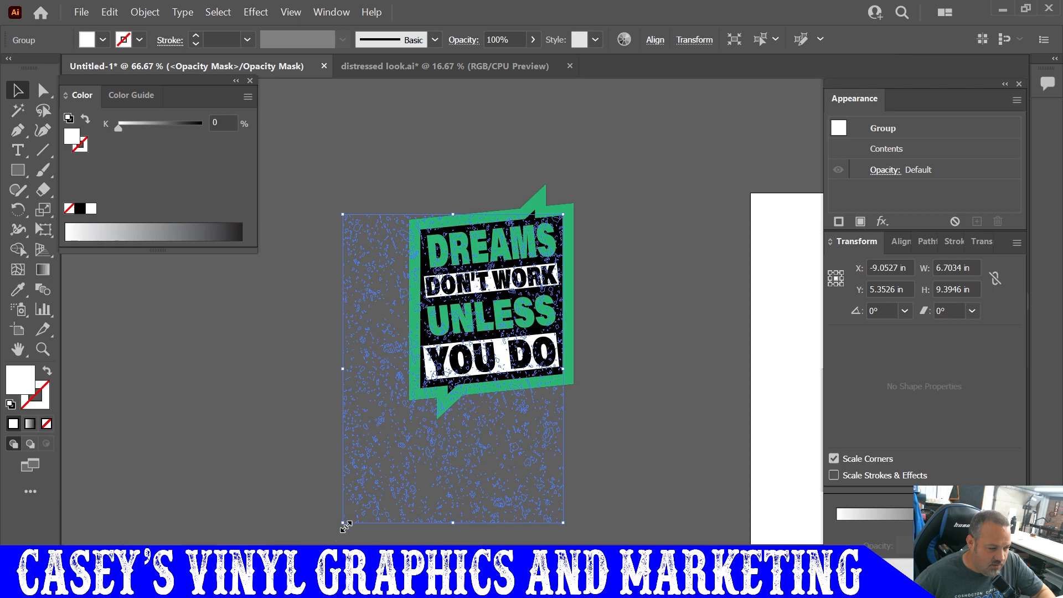
Scale the unrotated texture over the inner black panel to about 4.78 by 4.93 in.
drag(346, 526, 440, 403)
drag(424, 394, 419, 392)
scroll(546, 399, up, 4)
drag(602, 410, 636, 367)
scroll(636, 369, down, 3)
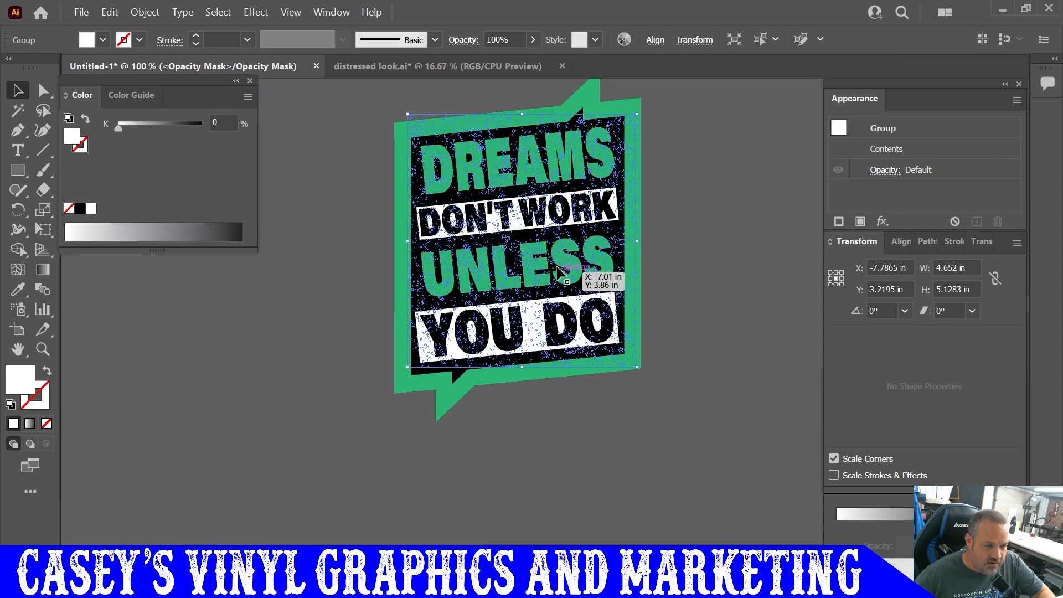
scroll(557, 264, up, 3)
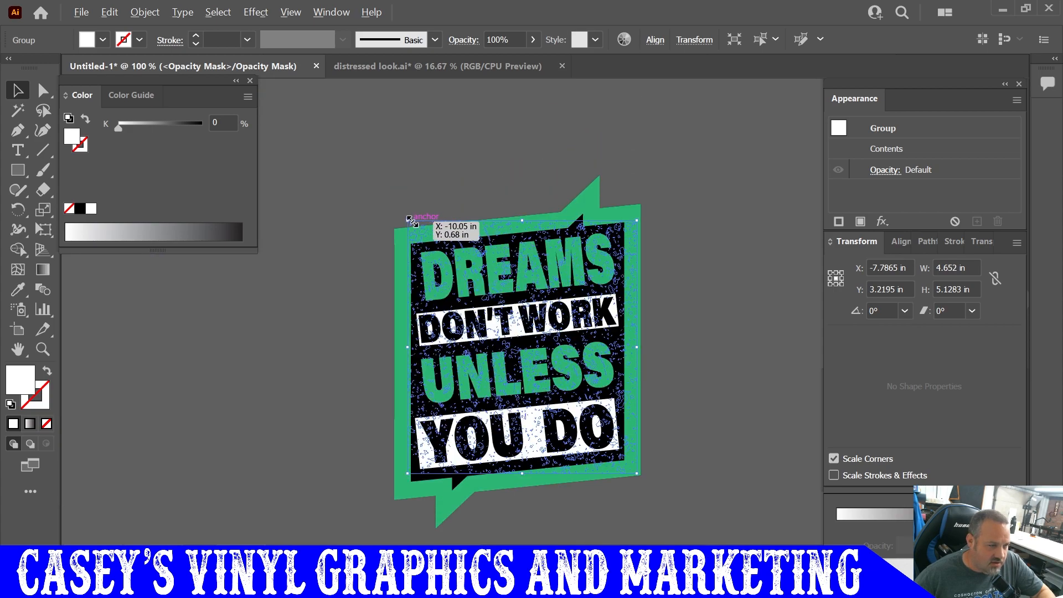
scroll(411, 221, up, 3)
drag(403, 218, 392, 247)
scroll(641, 296, down, 3)
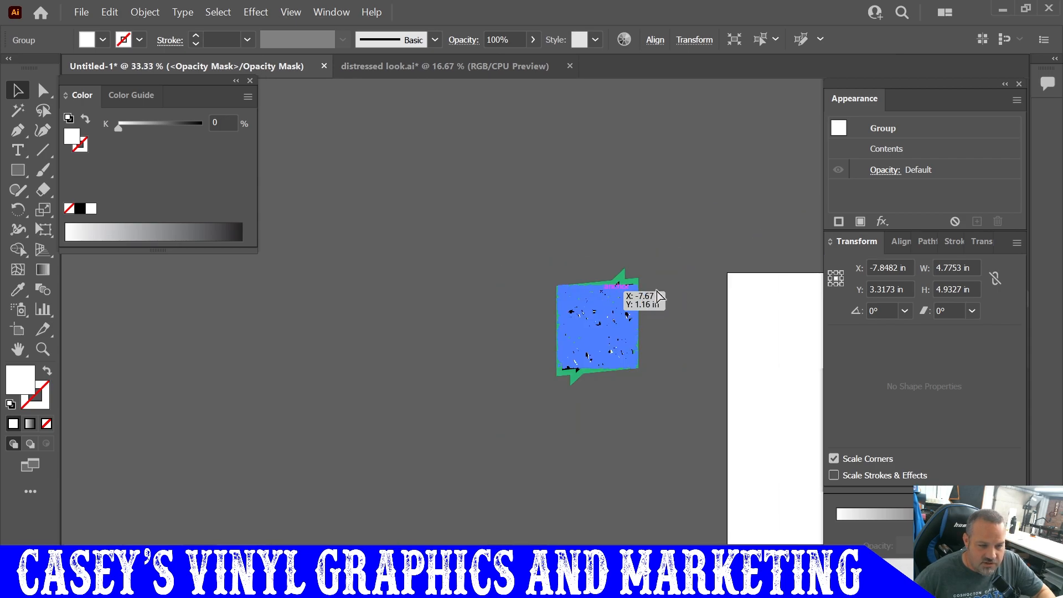
scroll(622, 301, right, 2)
scroll(540, 305, up, 3)
scroll(540, 305, up, 1)
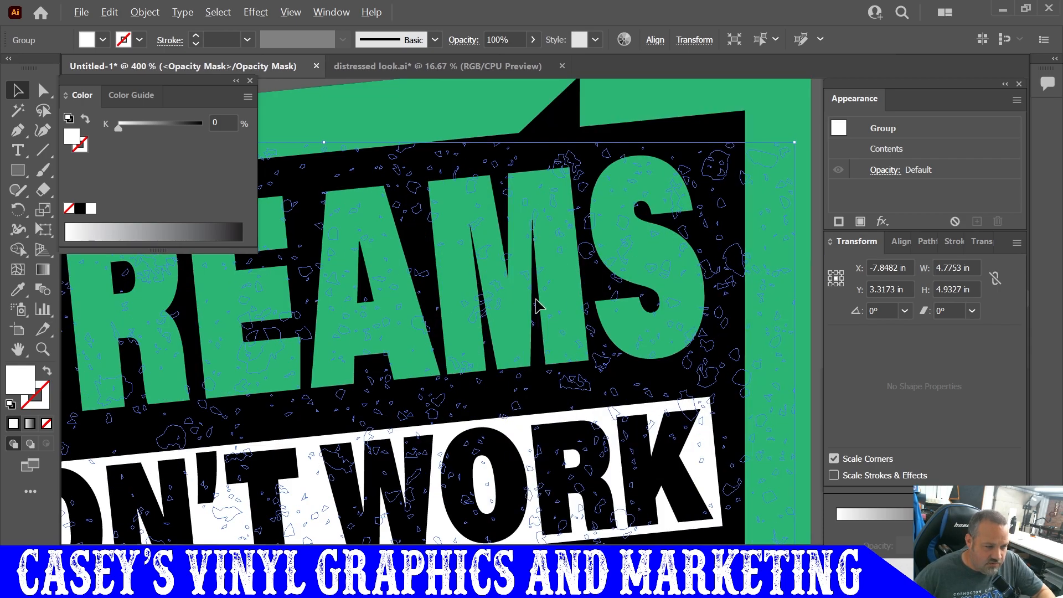
scroll(563, 287, down, 1)
scroll(564, 288, down, 3)
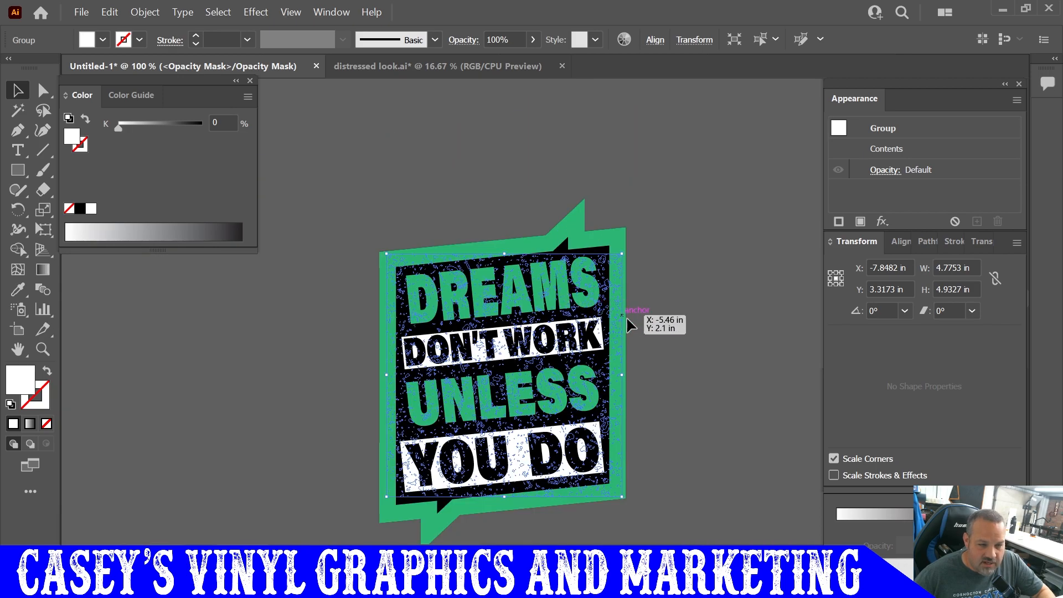
Fill the texture with black and release the opacity mask from the design.
click(972, 243)
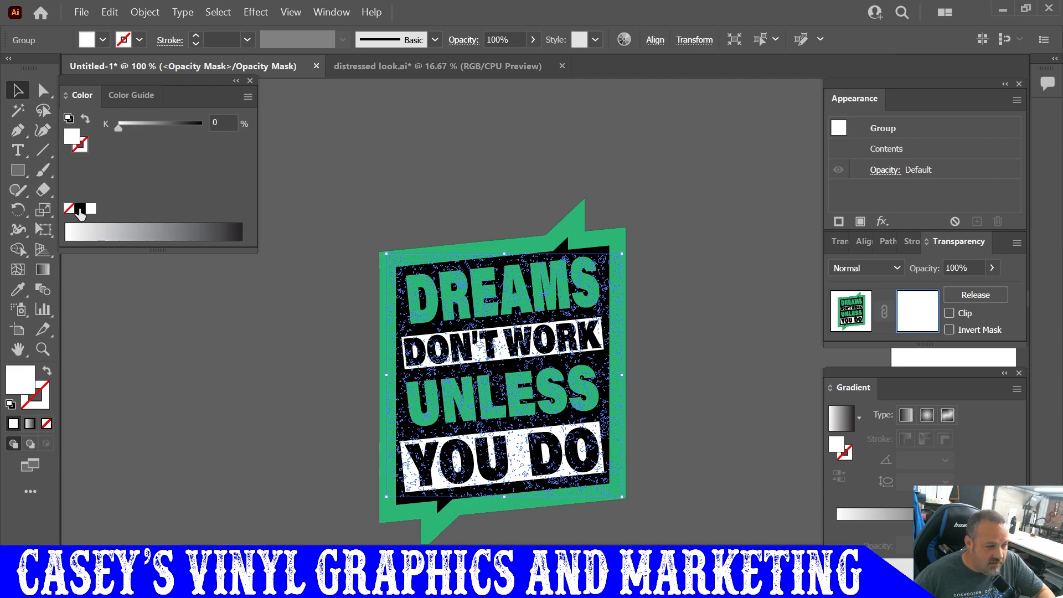
click(80, 208)
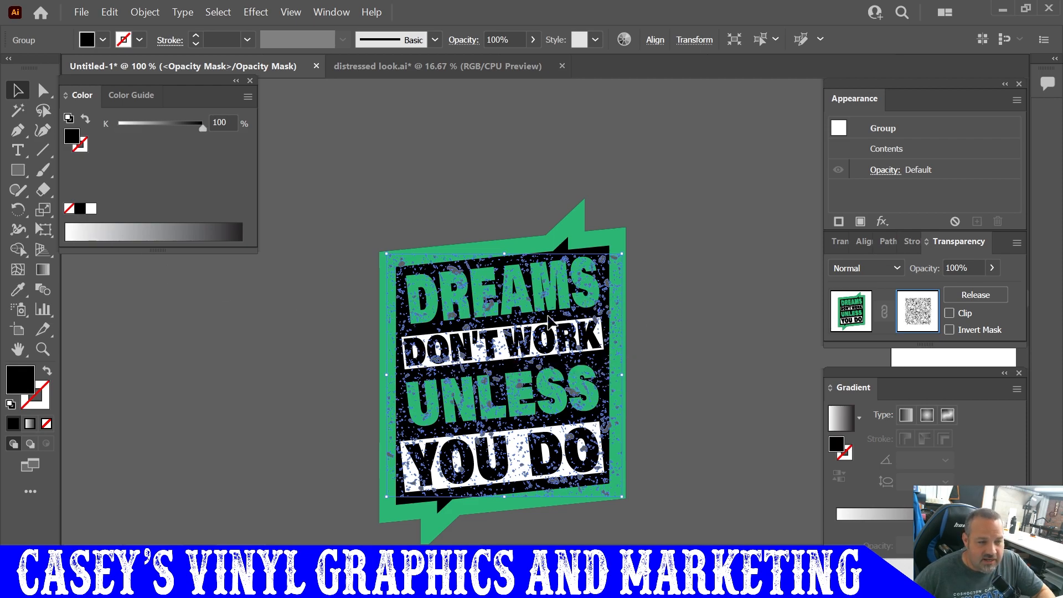
click(968, 296)
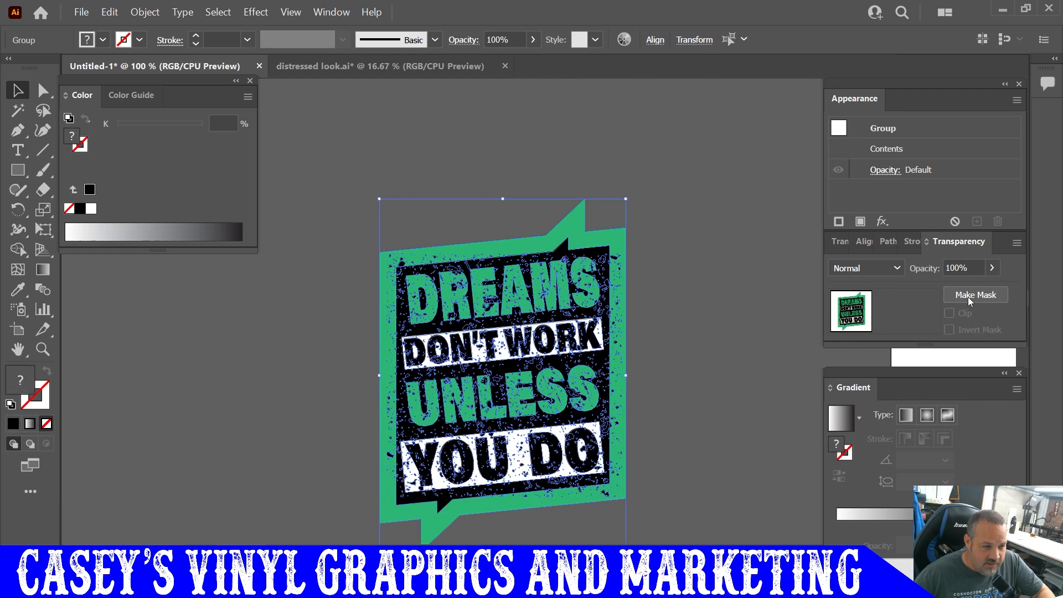
click(701, 324)
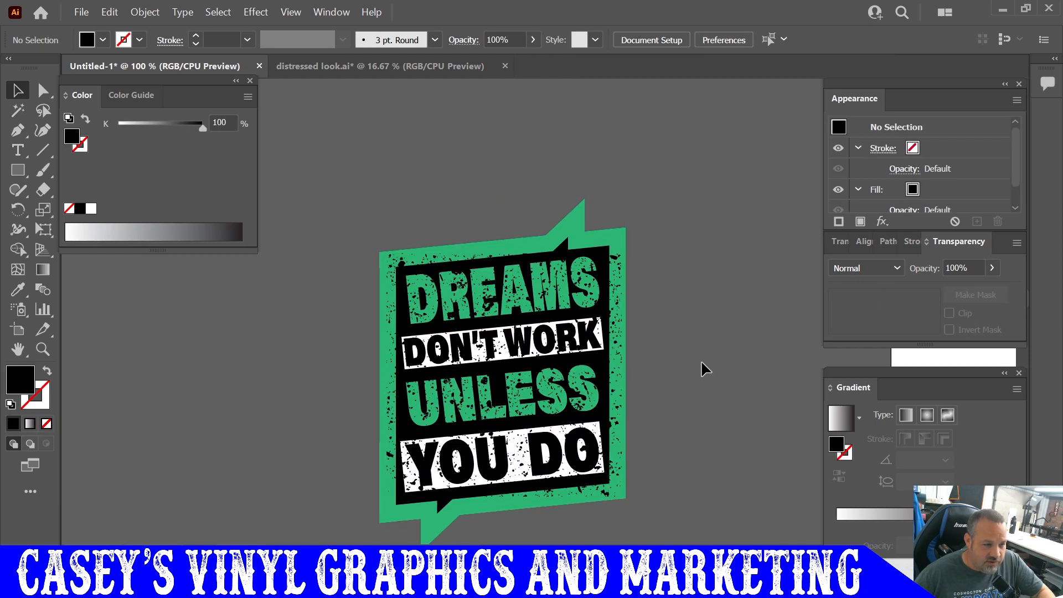
Copy a single speck below the Y of YOU inside the texture group and place the duplicate on the black panel's lower-left corner.
scroll(653, 416, down, 1)
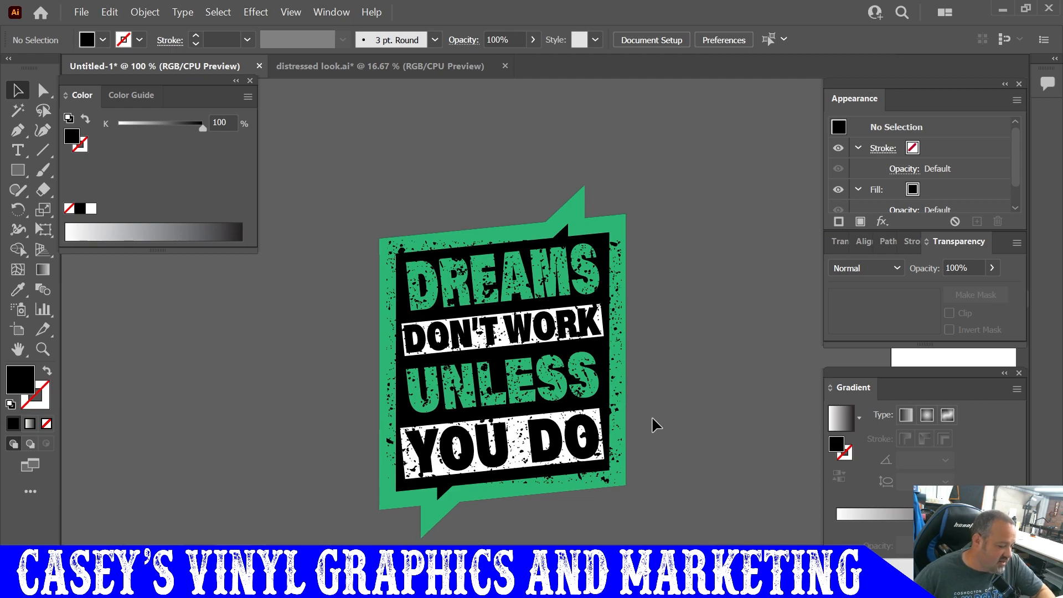
scroll(605, 280, up, 1)
scroll(604, 279, up, 1)
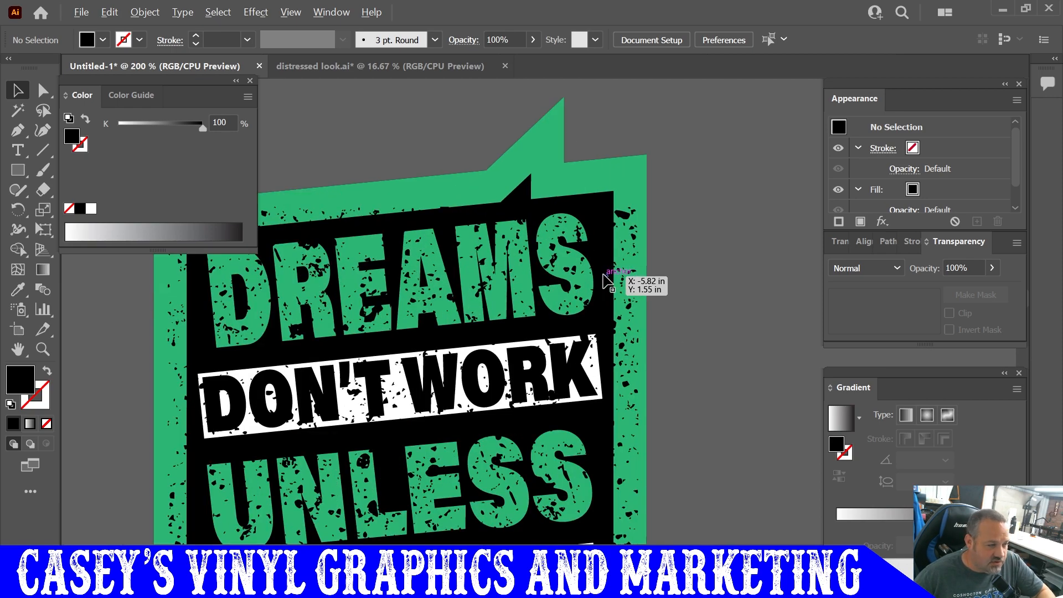
scroll(604, 281, up, 1)
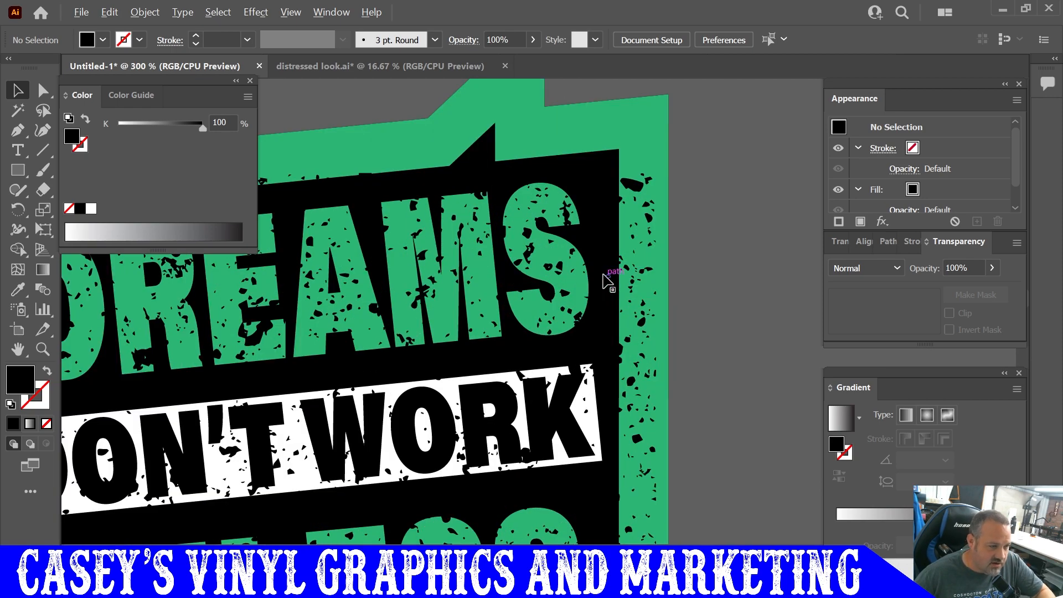
scroll(605, 280, up, 1)
scroll(605, 280, down, 5)
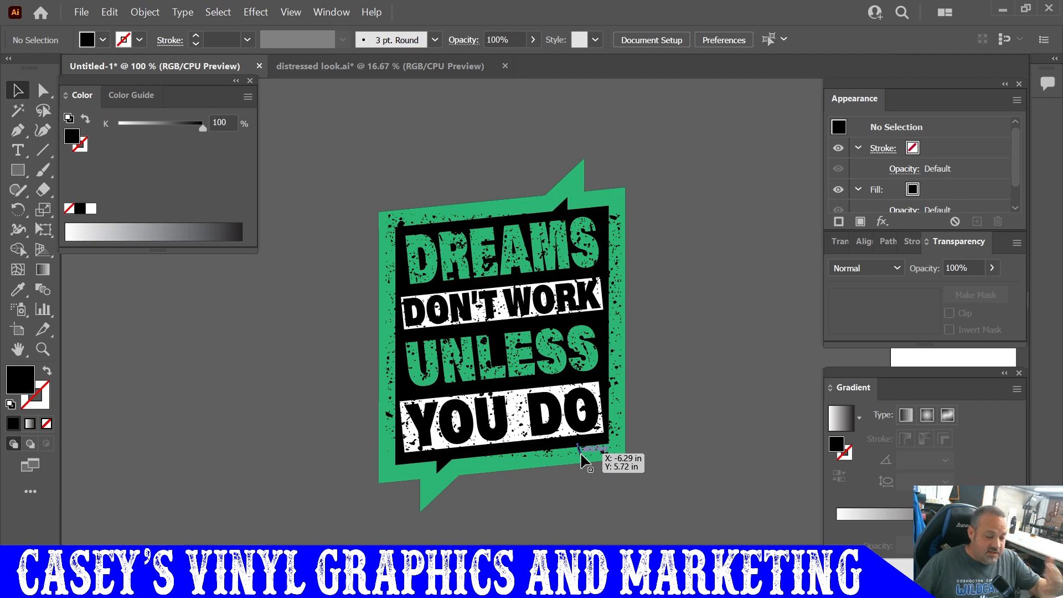
scroll(464, 443, up, 1)
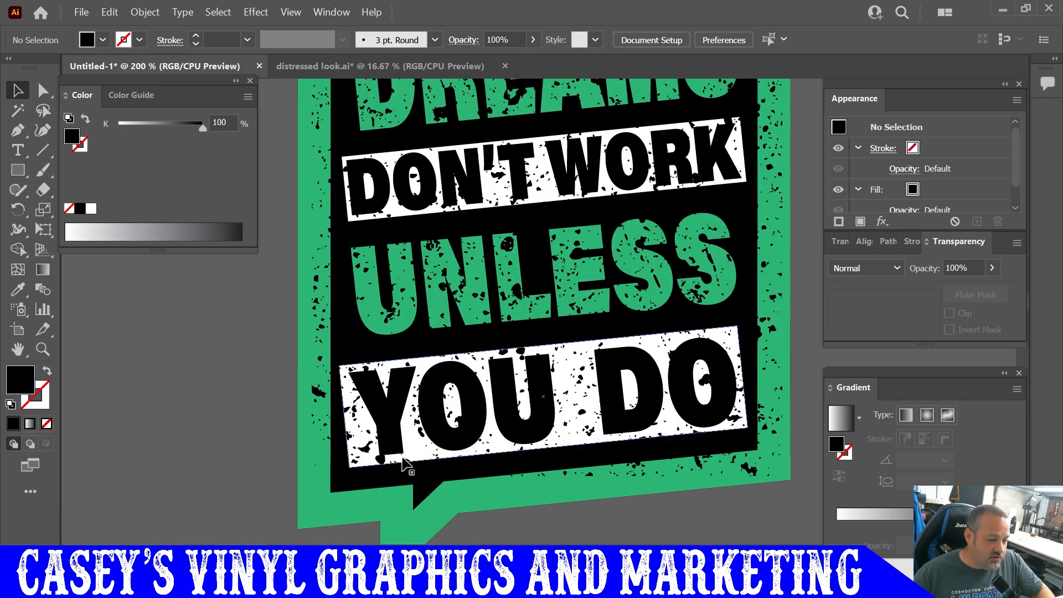
click(385, 463)
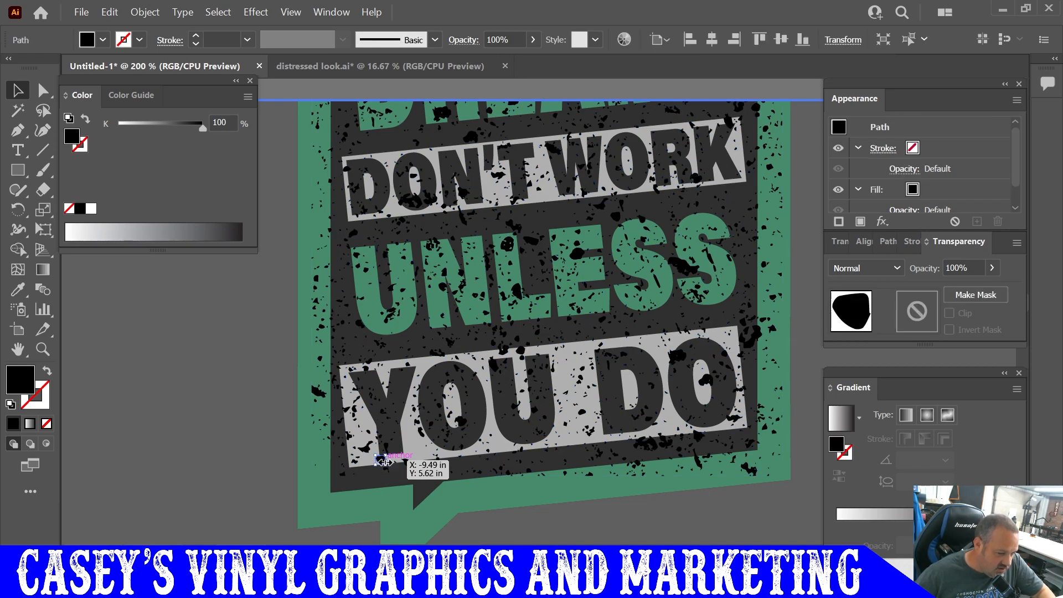
key(ctrl+c)
key(ctrl+v)
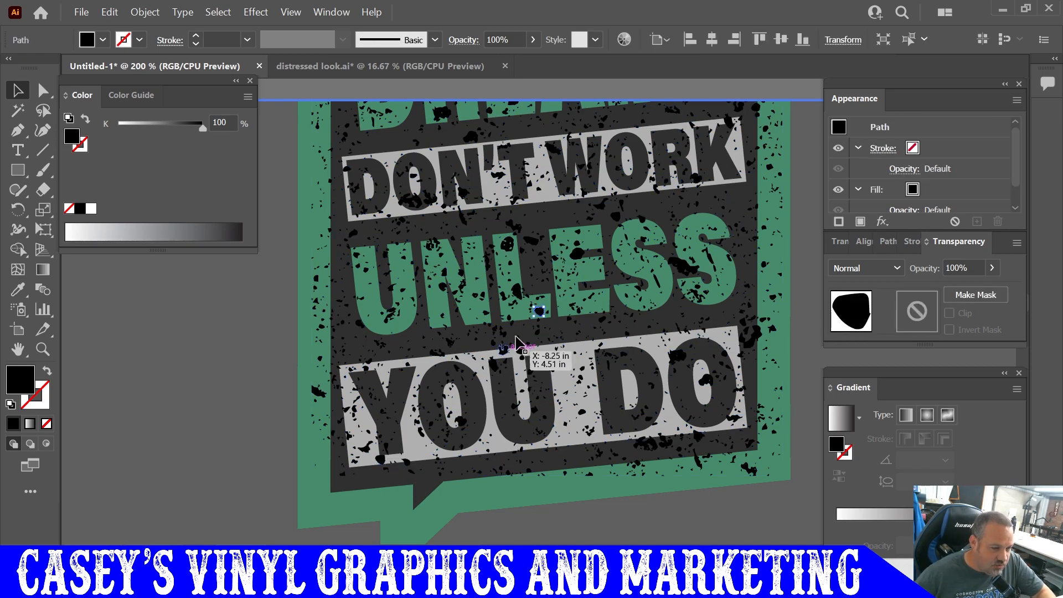
drag(540, 316, 336, 501)
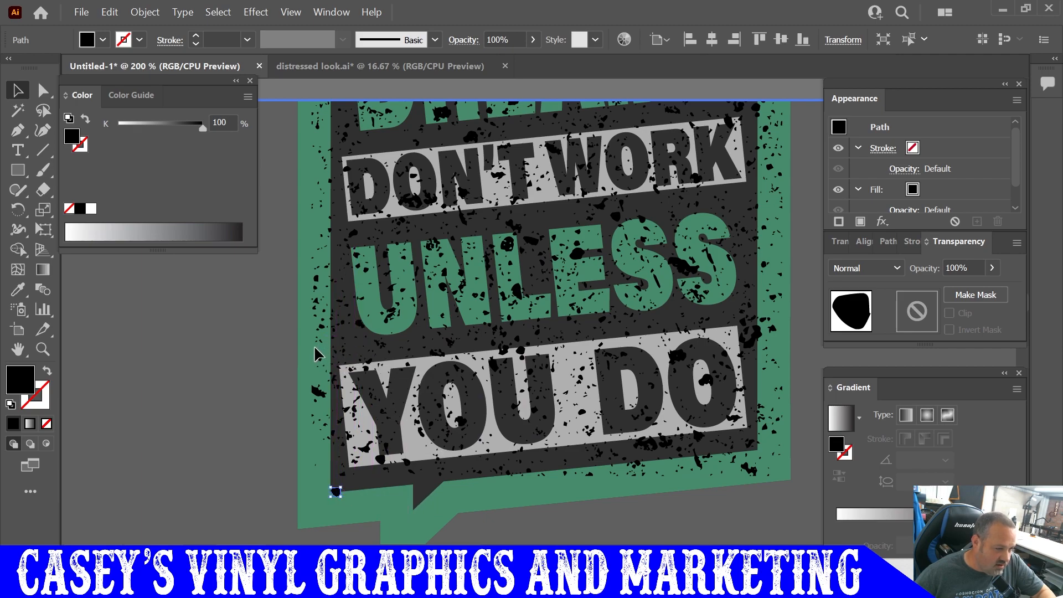
Duplicate the specks around YOU and place the copy, tilted to follow the slant, over the frame's lower-left corner.
drag(312, 339, 509, 459)
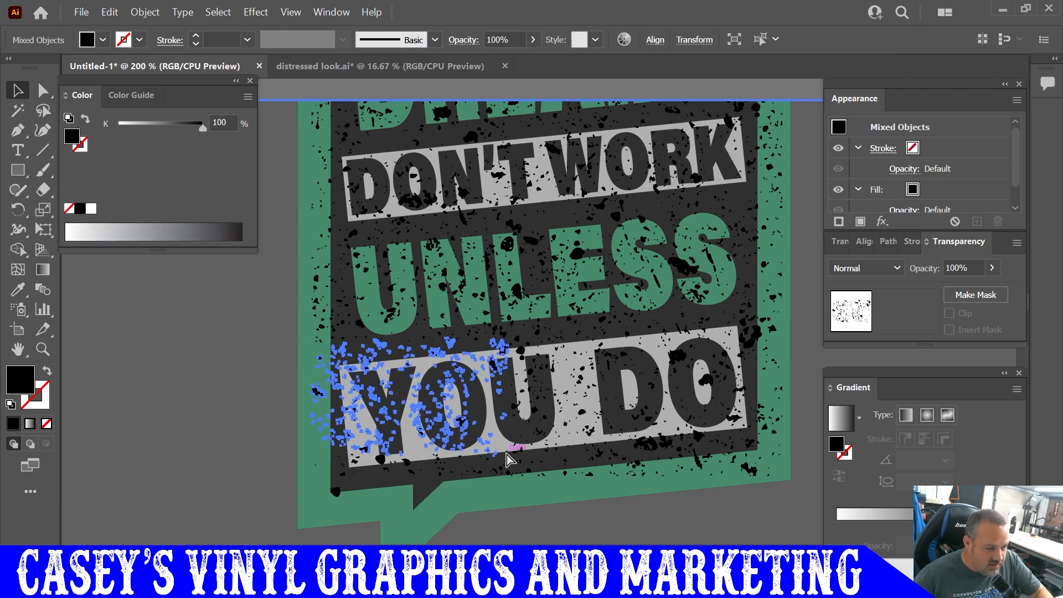
key(ctrl+v)
drag(536, 327, 429, 475)
drag(522, 394, 533, 377)
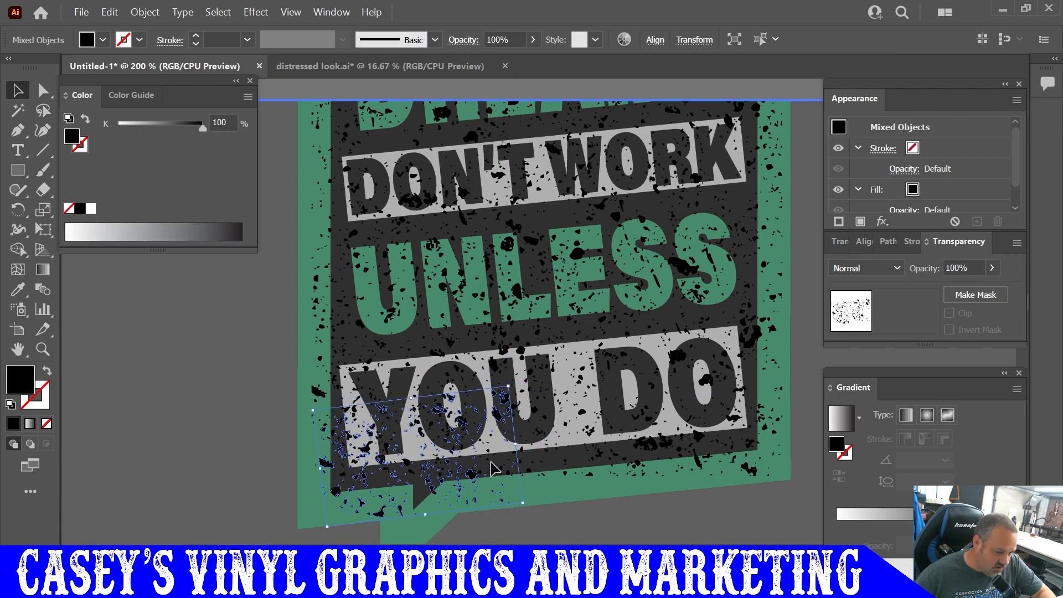
drag(470, 476, 452, 475)
Place another speck copy over the frame's upper-right corner, tilt it to match the slanted edge, and exit the group.
scroll(642, 503, up, 4)
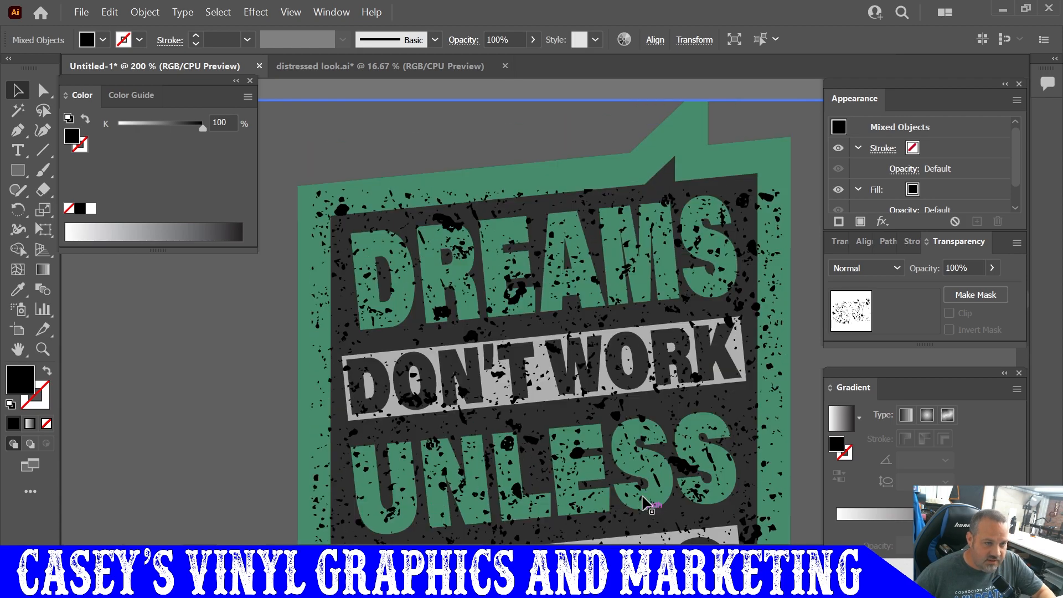
drag(601, 328, 731, 238)
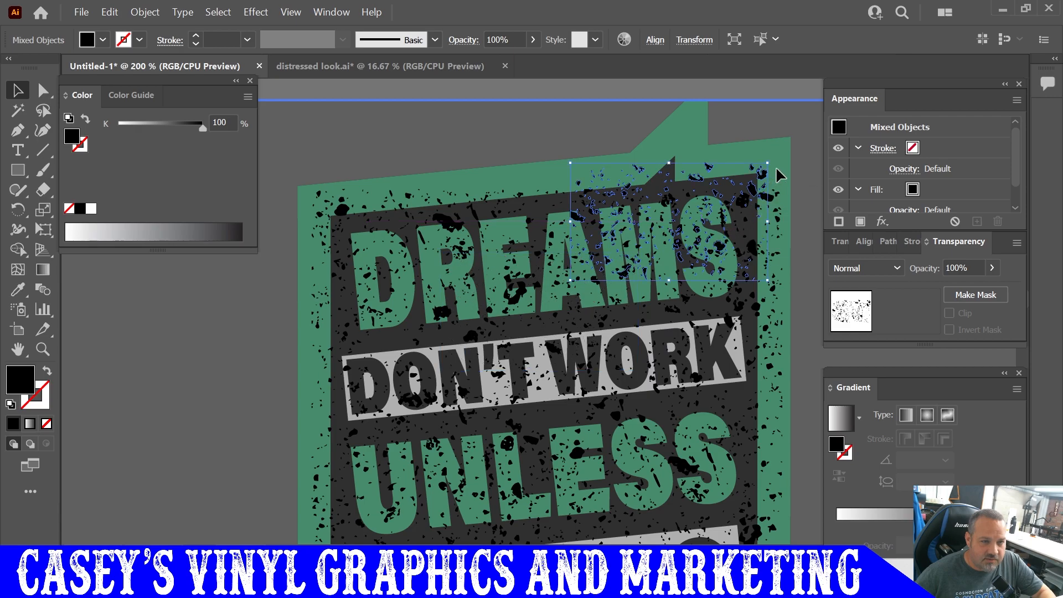
drag(773, 167, 754, 206)
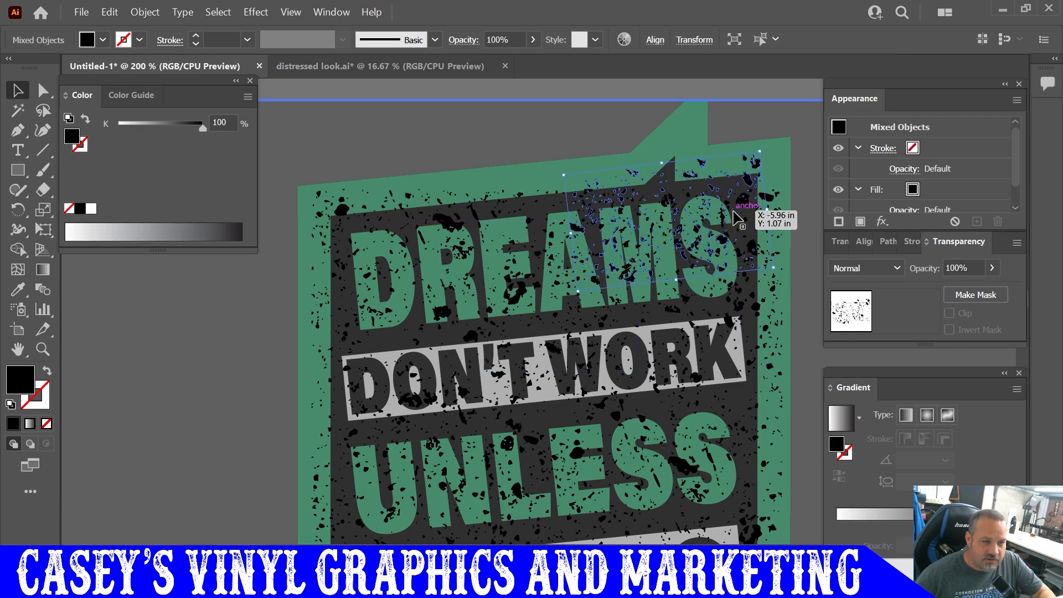
drag(718, 243, 723, 233)
double_click(450, 121)
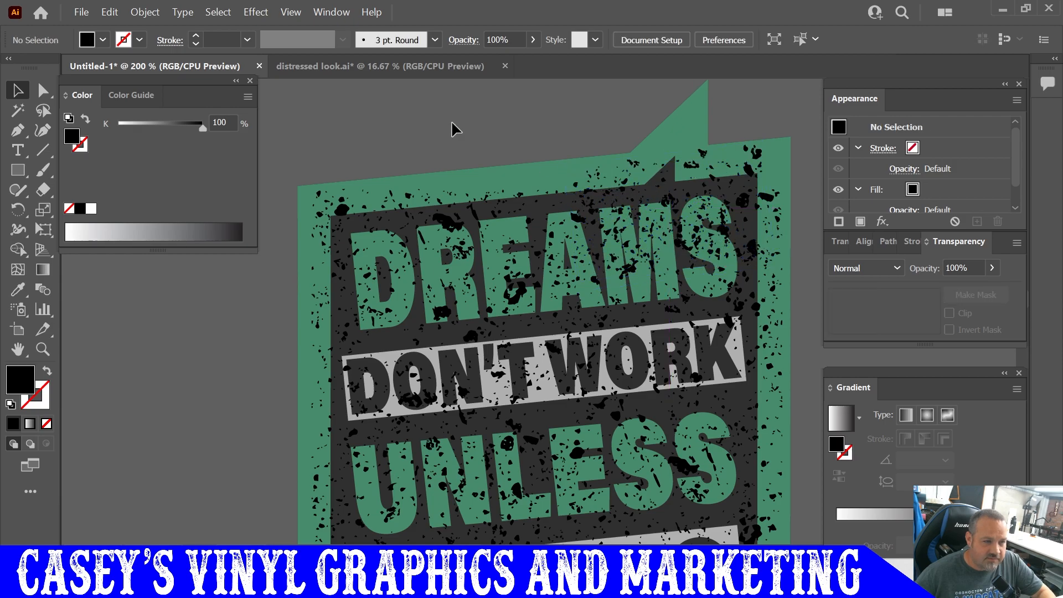
Inside the texture group, duplicate a small cluster of specks and place the copy on the pointed tail at the frame's upper edge.
scroll(595, 357, down, 7)
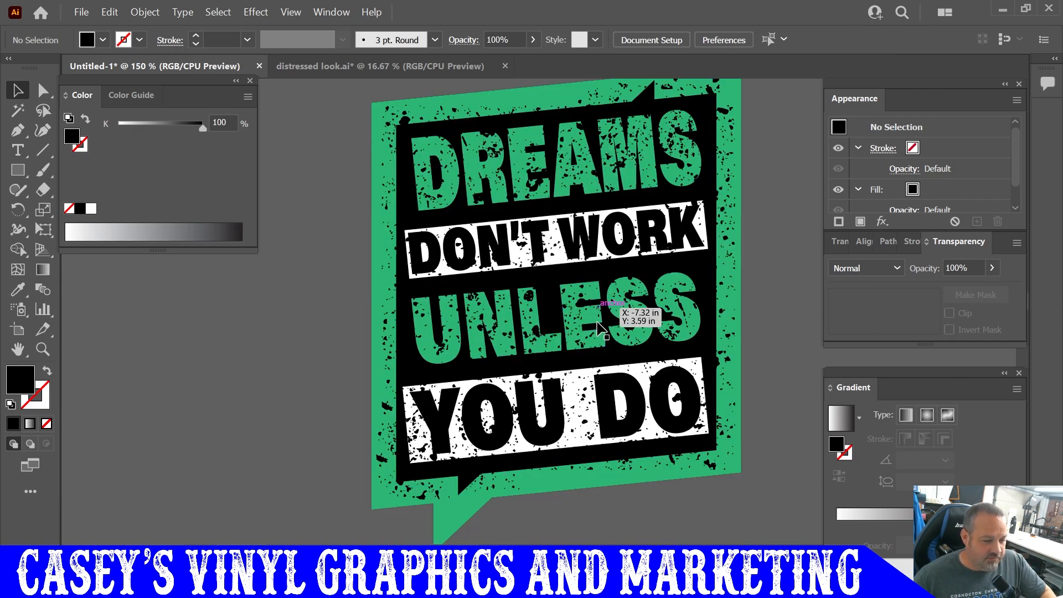
scroll(618, 372, down, 1)
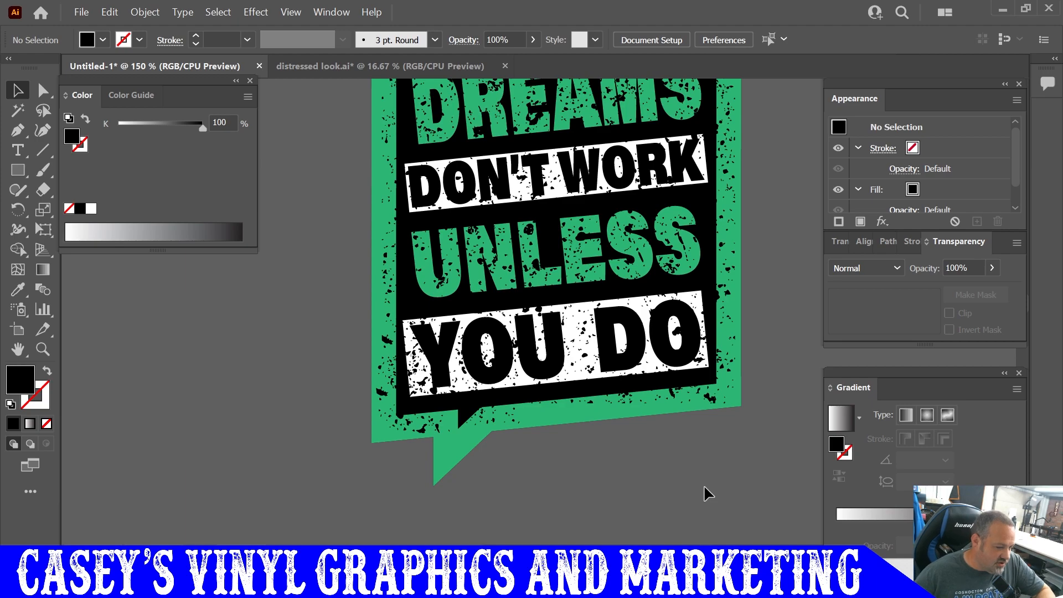
scroll(601, 410, up, 4)
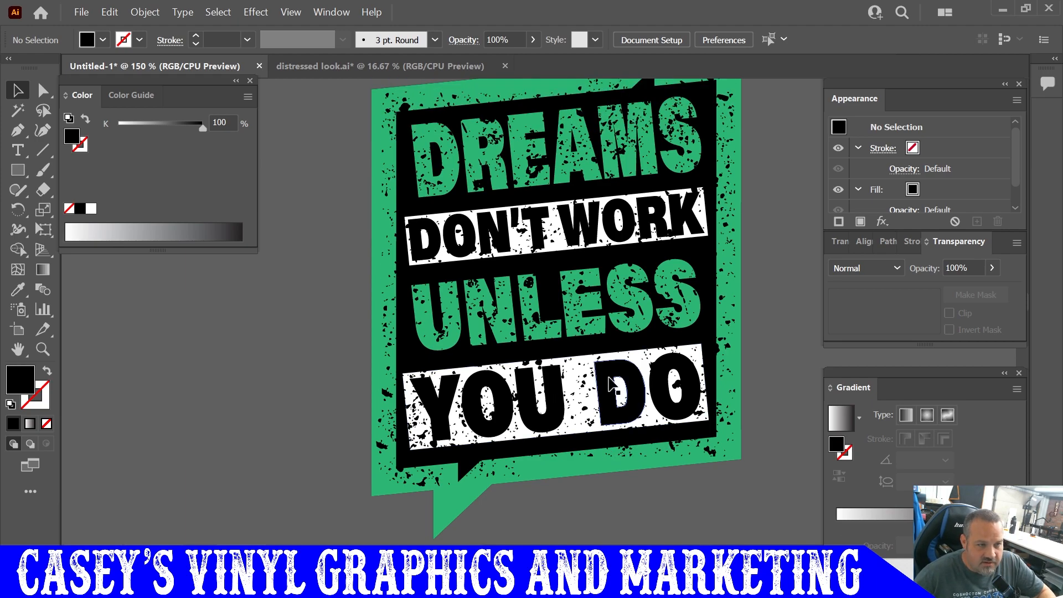
scroll(609, 382, down, 2)
scroll(609, 381, up, 4)
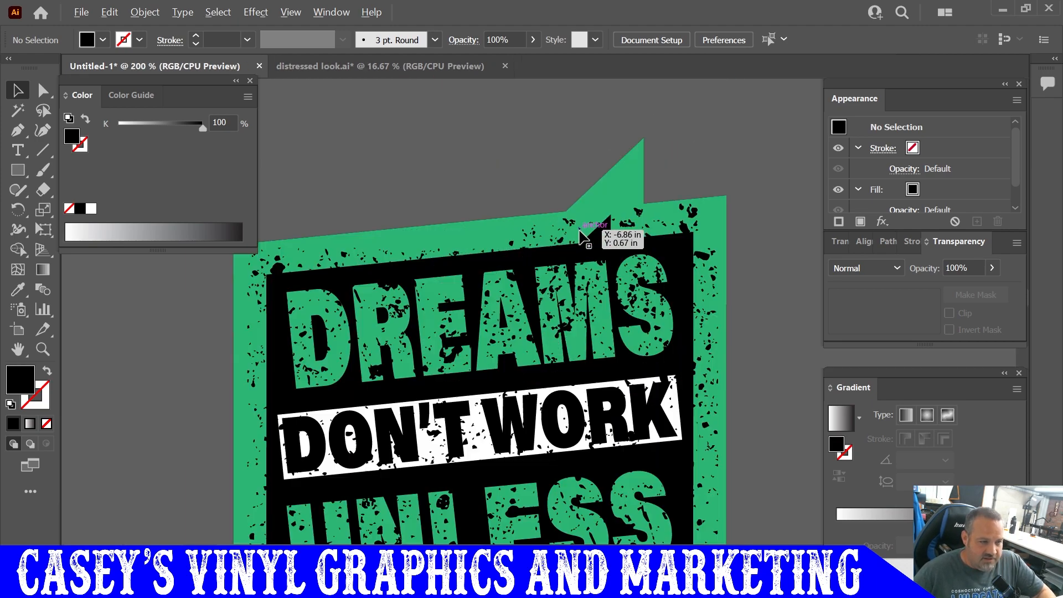
double_click(645, 225)
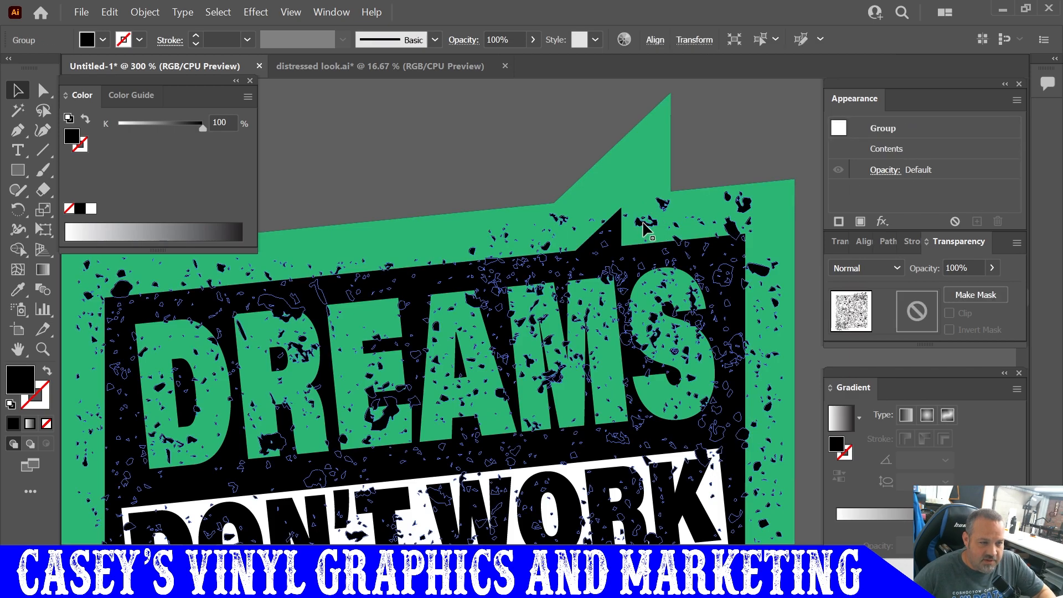
click(645, 224)
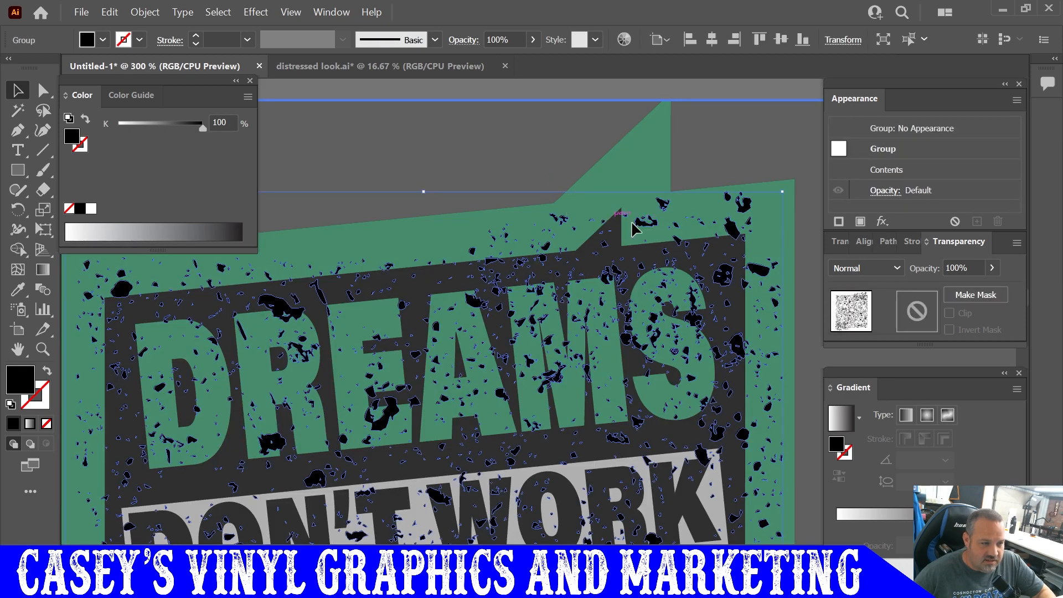
key(ctrl+shift+a)
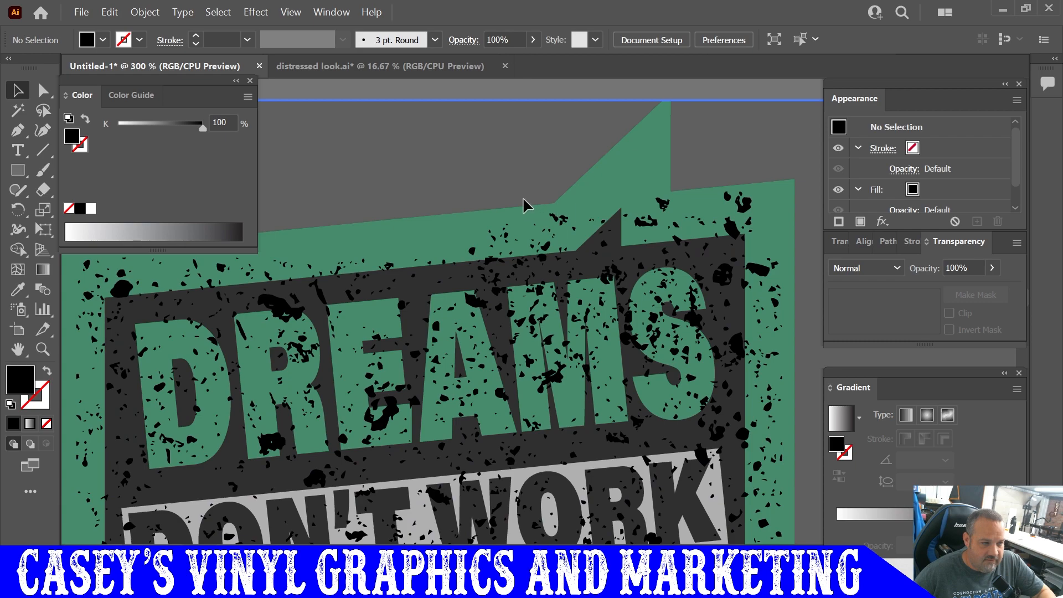
drag(568, 277, 626, 168)
drag(476, 299, 525, 328)
key(ctrl+z)
drag(458, 228, 637, 183)
Place another copy of the speck cluster on the pointed tail at the frame's lower edge and exit the texture group.
scroll(592, 251, down, 4)
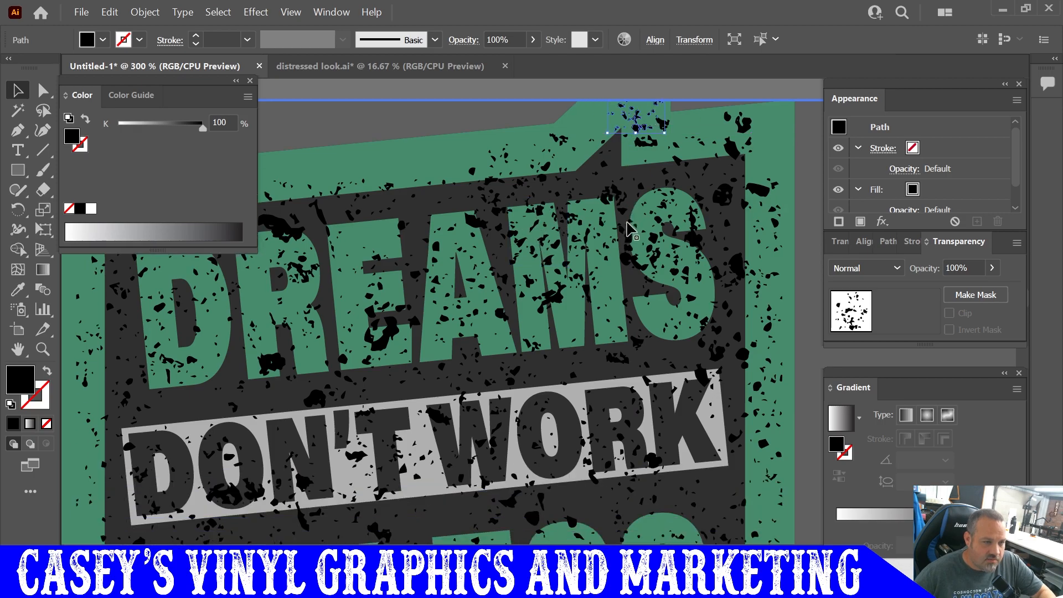
scroll(590, 248, down, 3)
scroll(570, 277, down, 2)
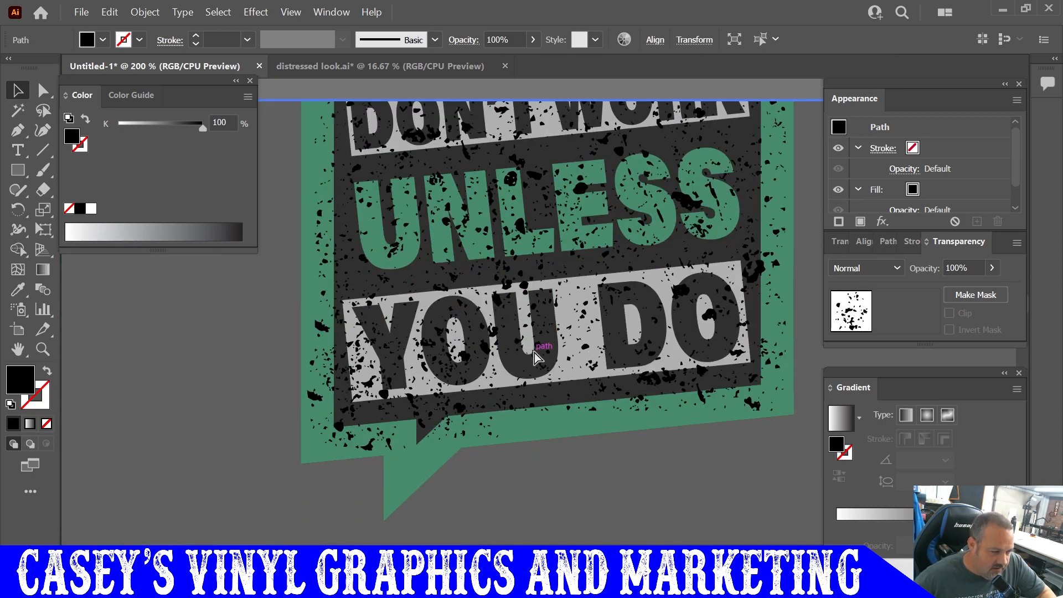
scroll(540, 351, down, 2)
scroll(512, 366, down, 1)
key(ctrl+z)
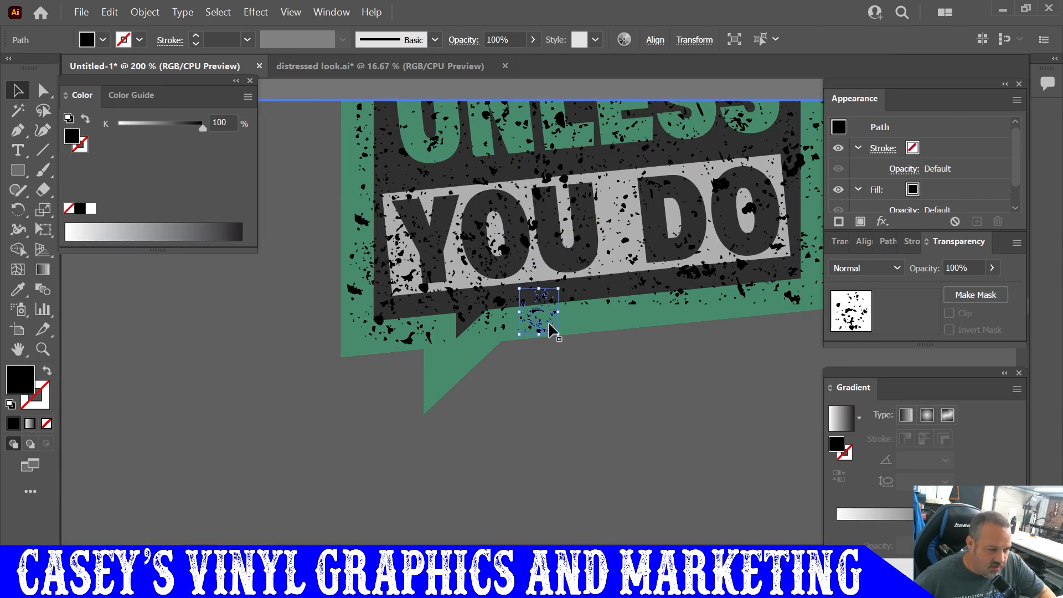
drag(541, 334, 444, 361)
click(580, 383)
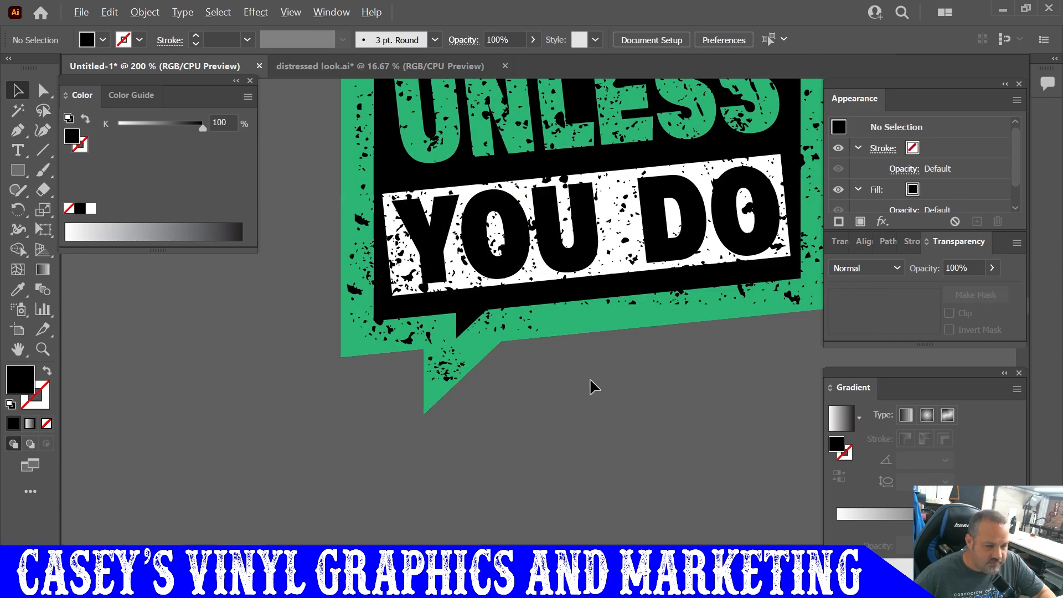
Examine the distressed design both close up and from a distance, checking how the specks cover the lettering, frame and tails.
scroll(590, 381, down, 3)
scroll(603, 355, right, 2)
scroll(625, 302, up, 3)
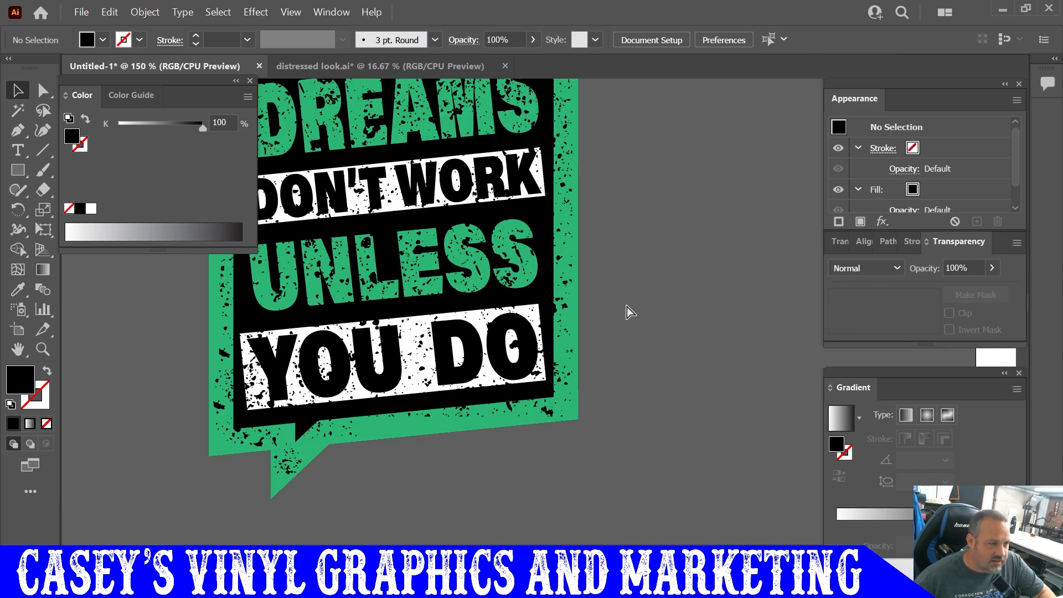
scroll(629, 311, up, 4)
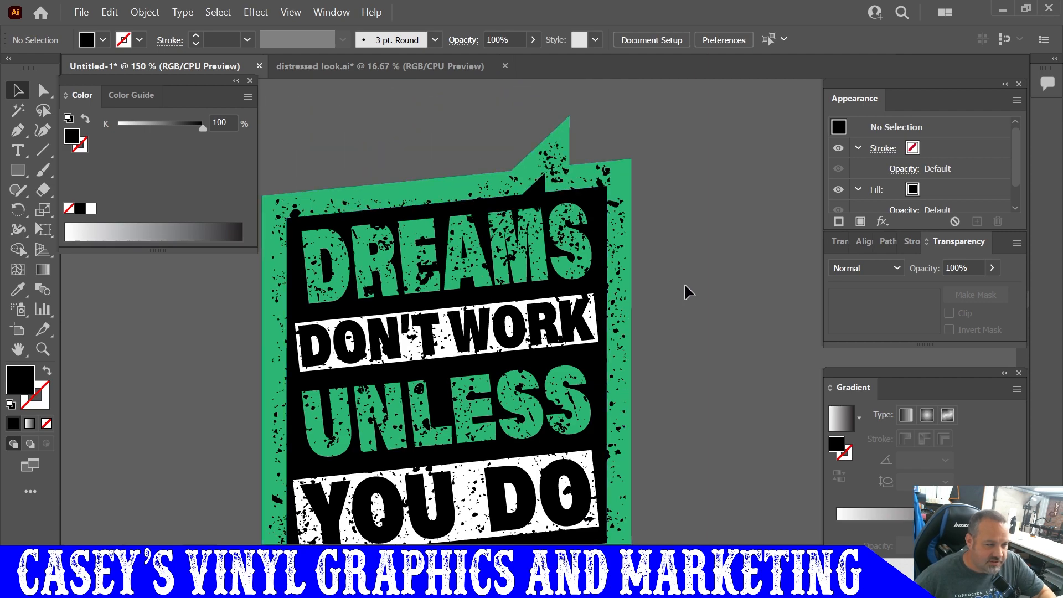
scroll(685, 284, down, 1)
scroll(684, 282, down, 1)
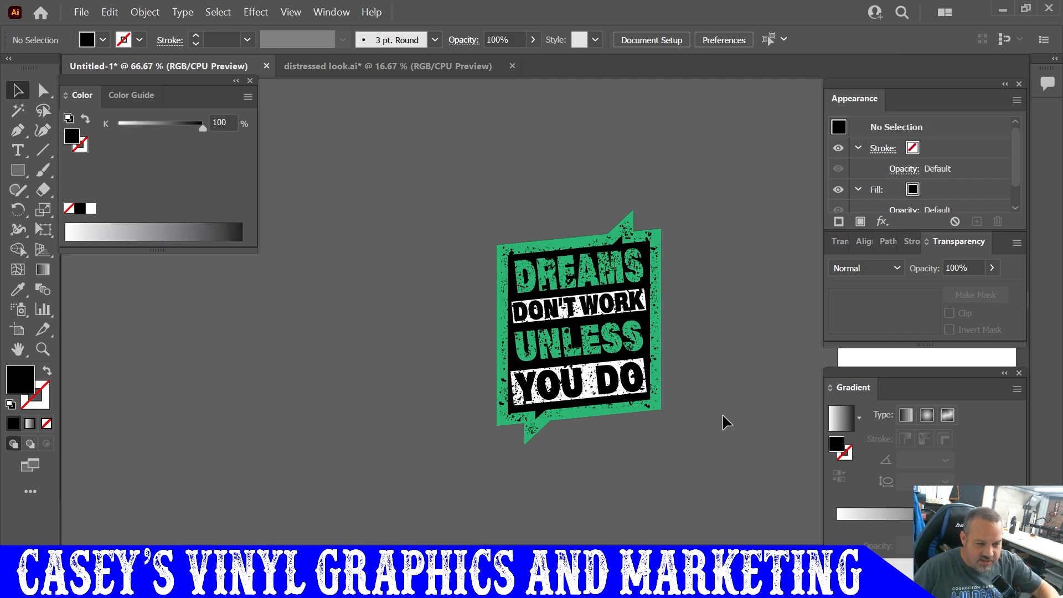
scroll(676, 403, right, 2)
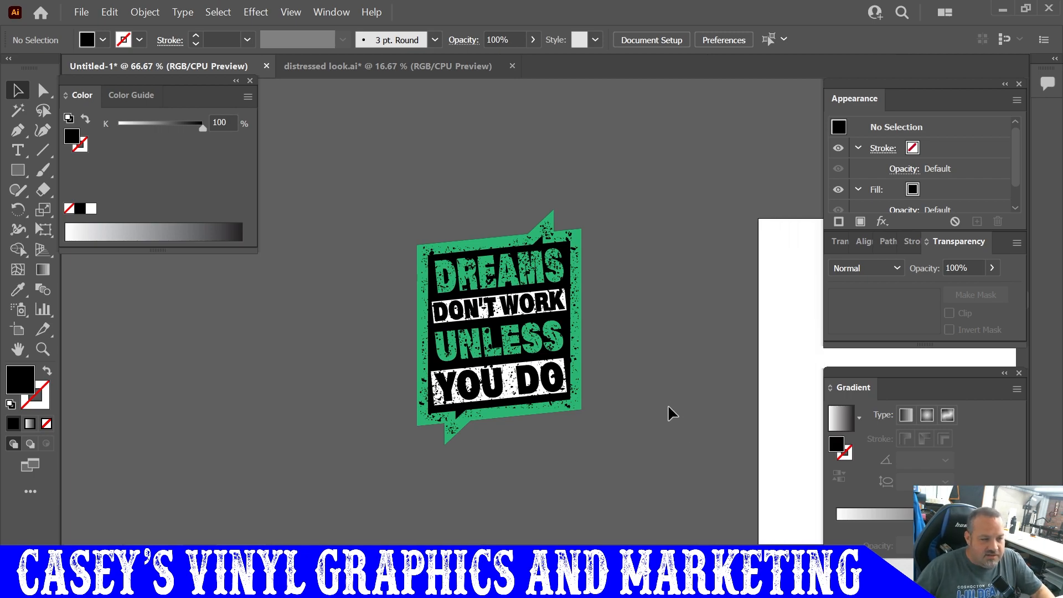
scroll(654, 383, right, 1)
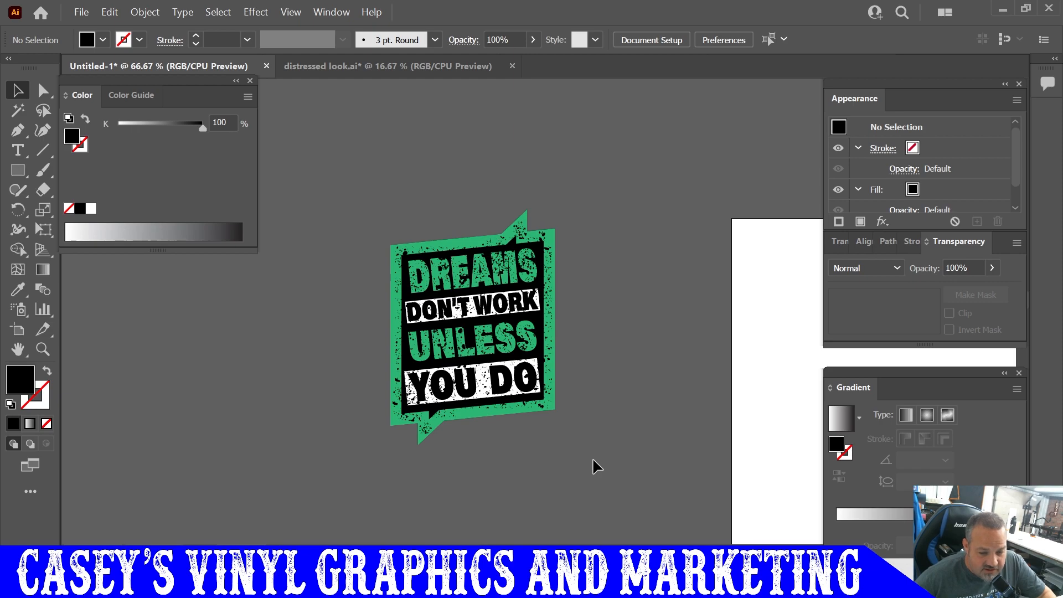
scroll(593, 457, down, 2)
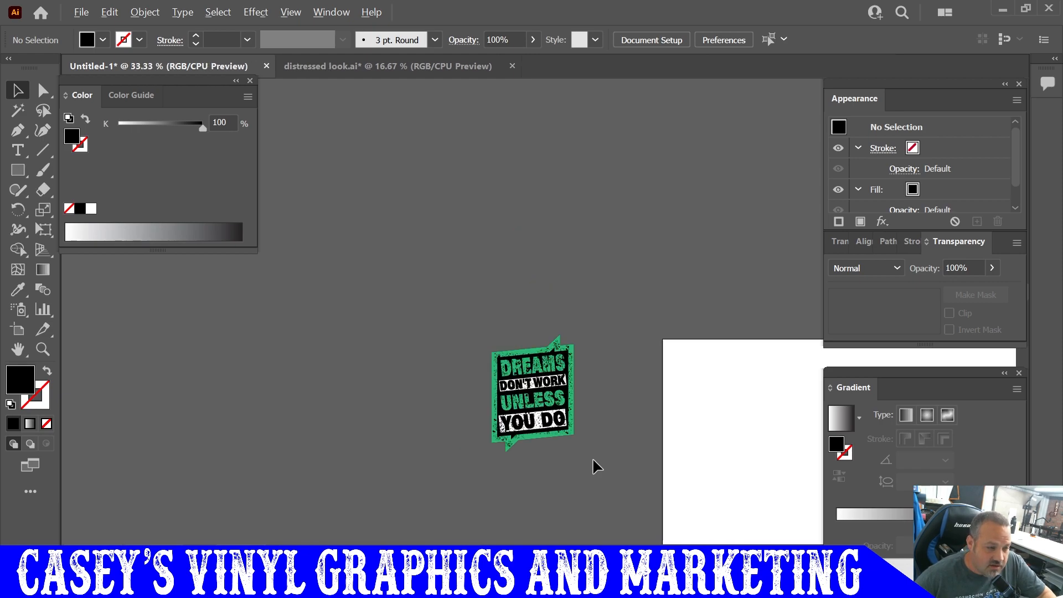
scroll(592, 457, up, 2)
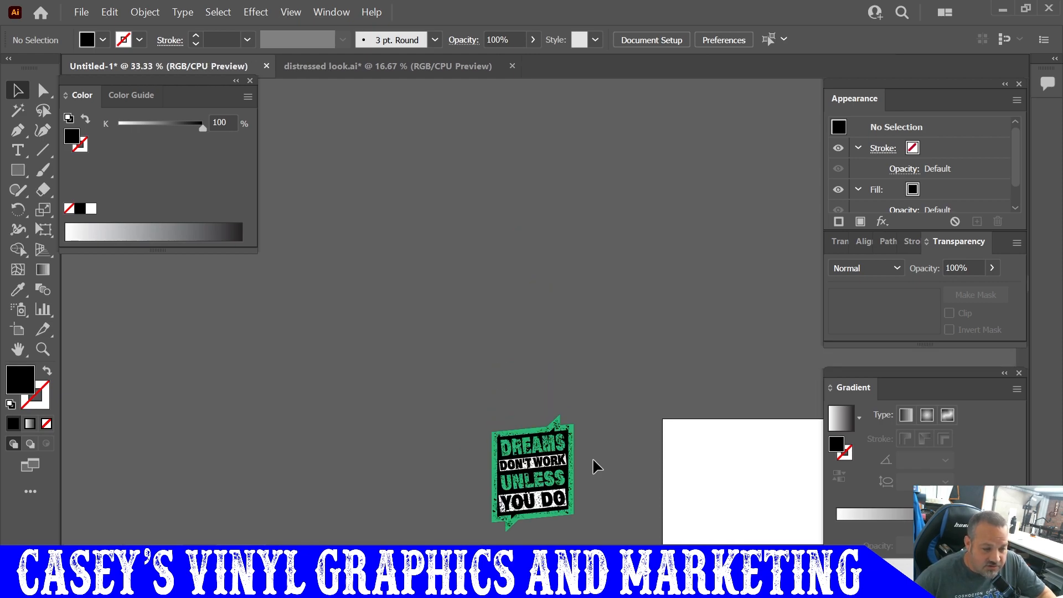
scroll(593, 458, down, 3)
scroll(578, 367, up, 1)
scroll(578, 367, up, 3)
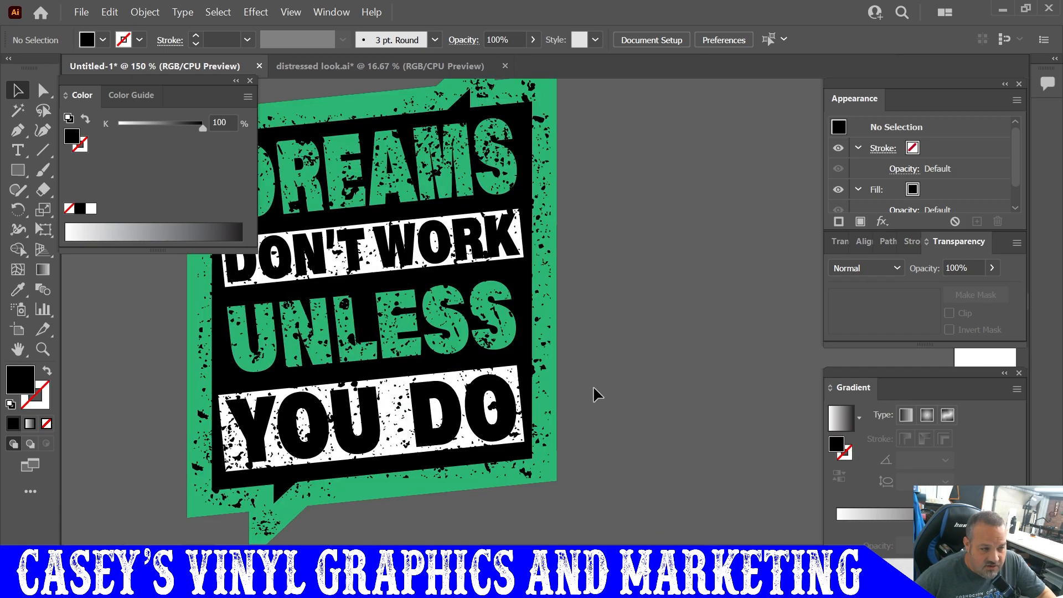
scroll(596, 387, down, 2)
scroll(611, 436, down, 2)
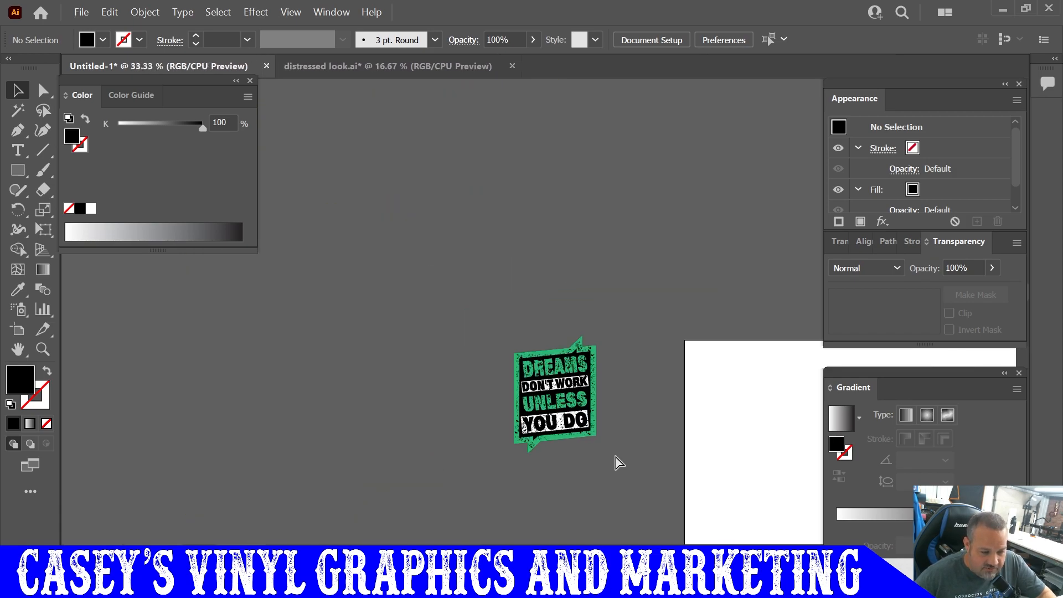
Move the whole distressed design together with its texture onto the artboard's upper-left area and deselect it.
drag(451, 351, 527, 417)
click(467, 422)
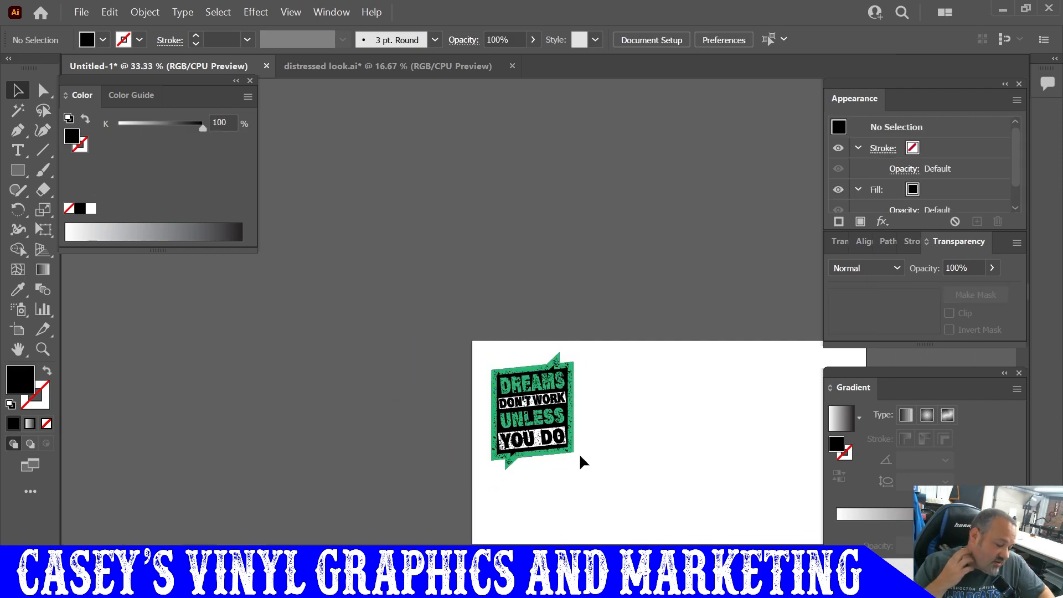
scroll(580, 455, up, 3)
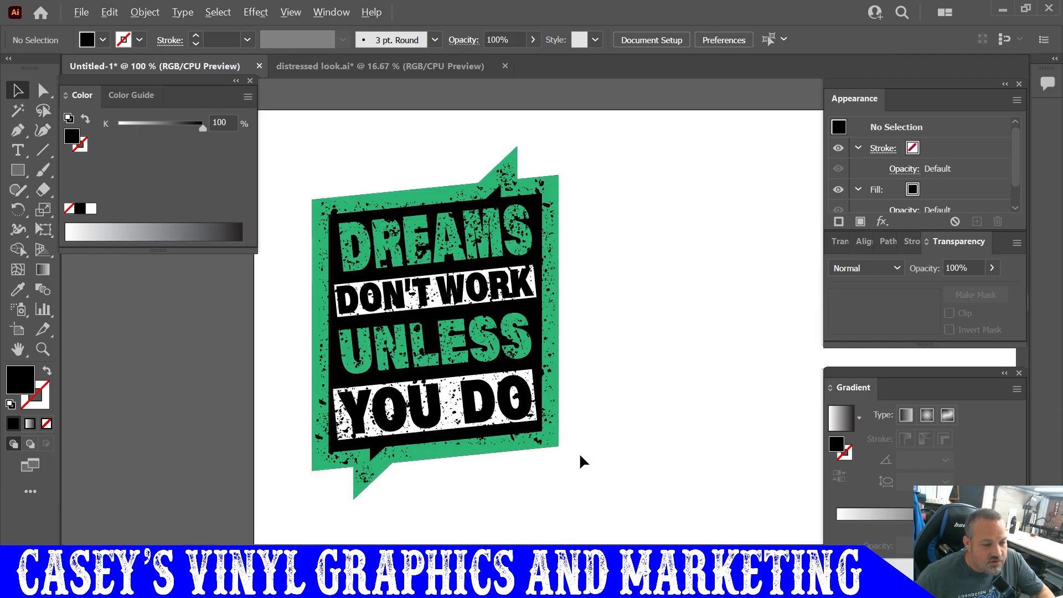
scroll(580, 455, left, 1)
scroll(581, 460, left, 2)
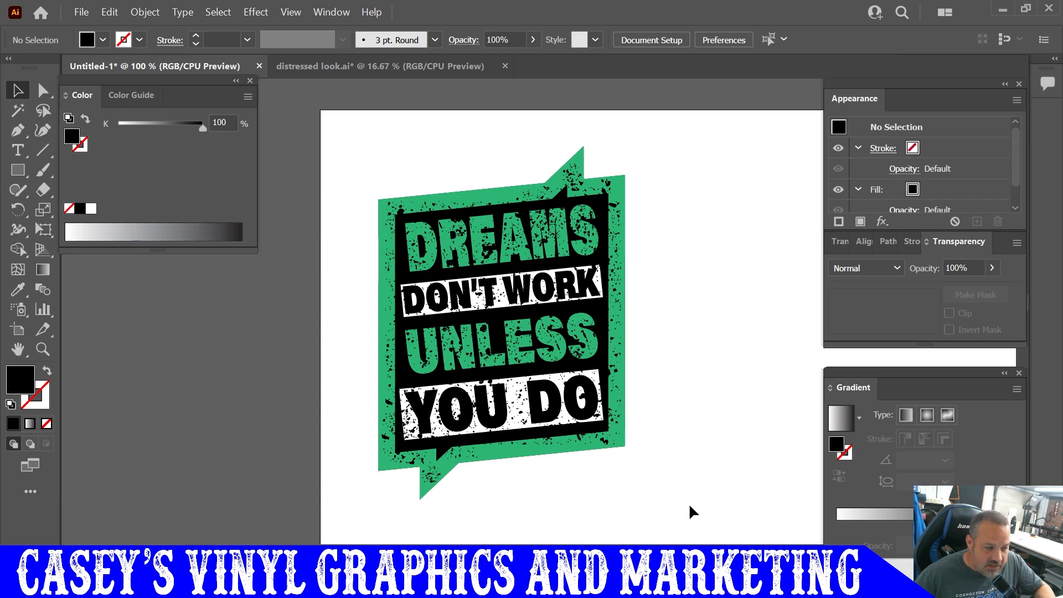
scroll(689, 443, down, 2)
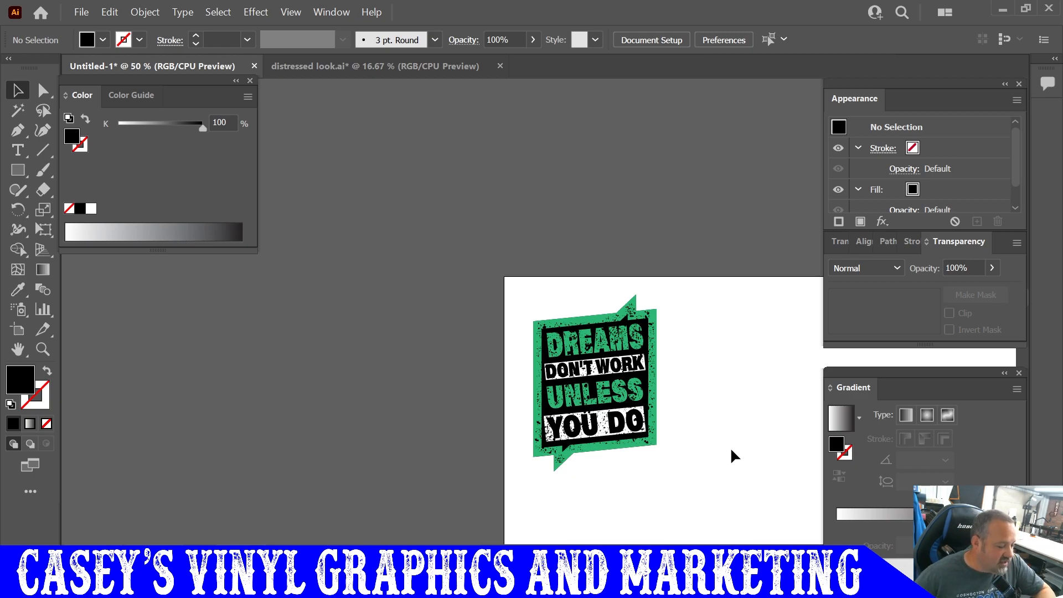
scroll(731, 455, down, 1)
scroll(730, 447, down, 2)
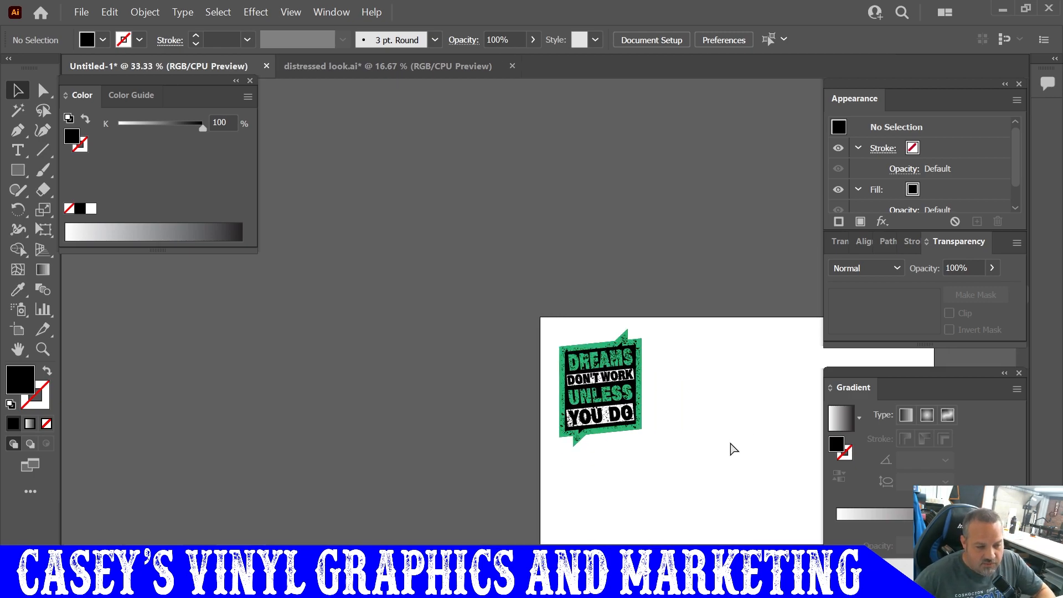
scroll(640, 415, right, 3)
scroll(616, 418, down, 3)
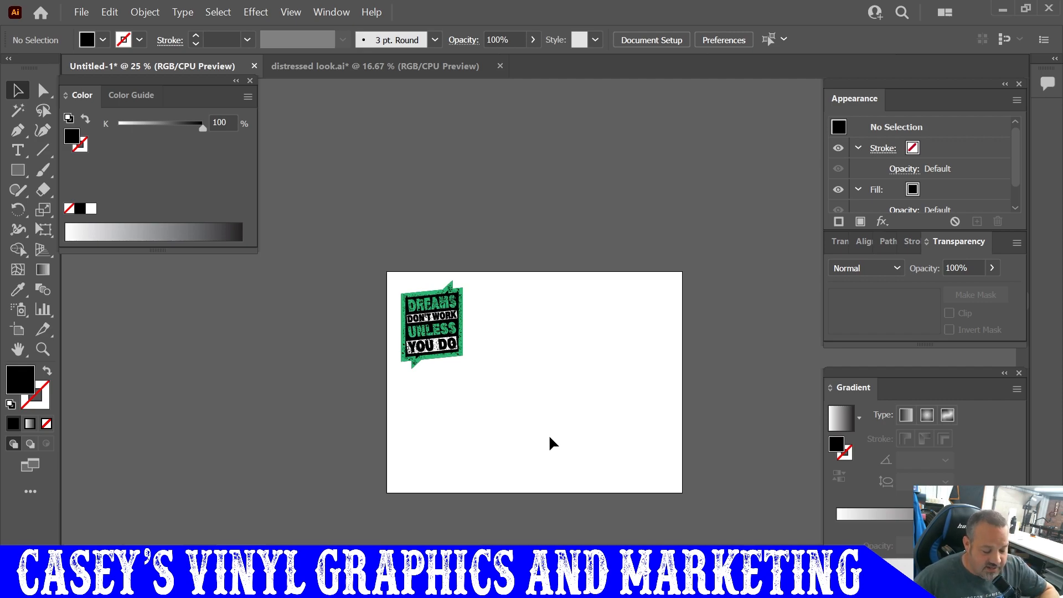
scroll(435, 310, up, 4)
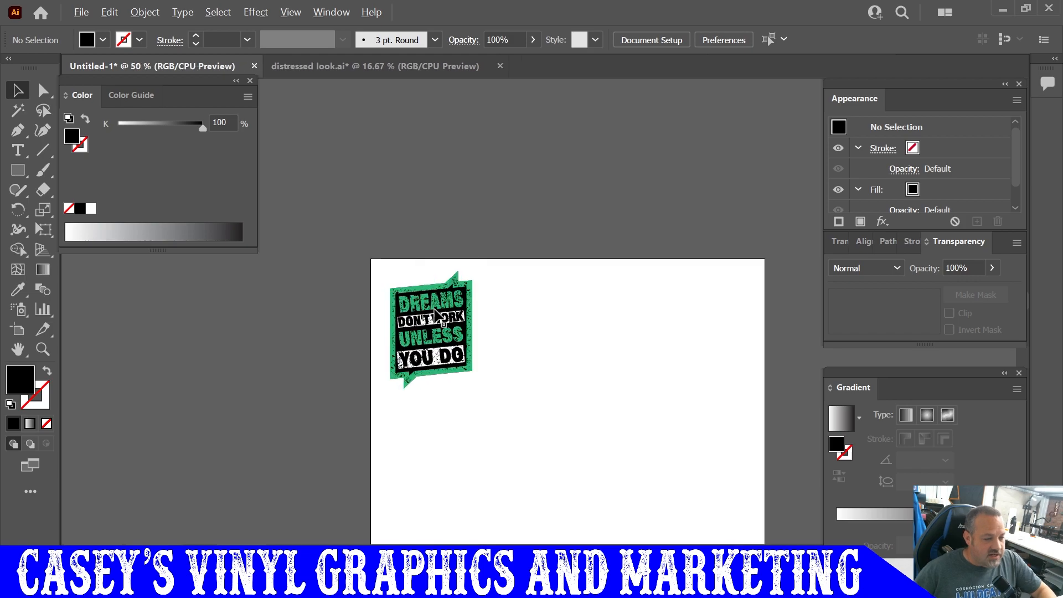
scroll(644, 347, down, 4)
scroll(646, 350, down, 3)
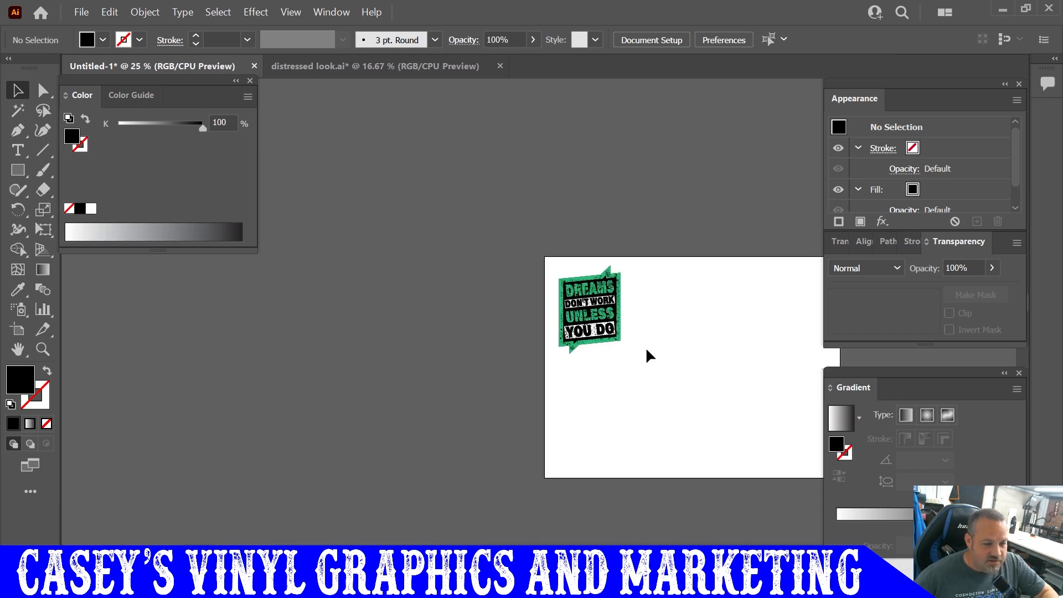
scroll(646, 352, right, 3)
scroll(571, 296, up, 2)
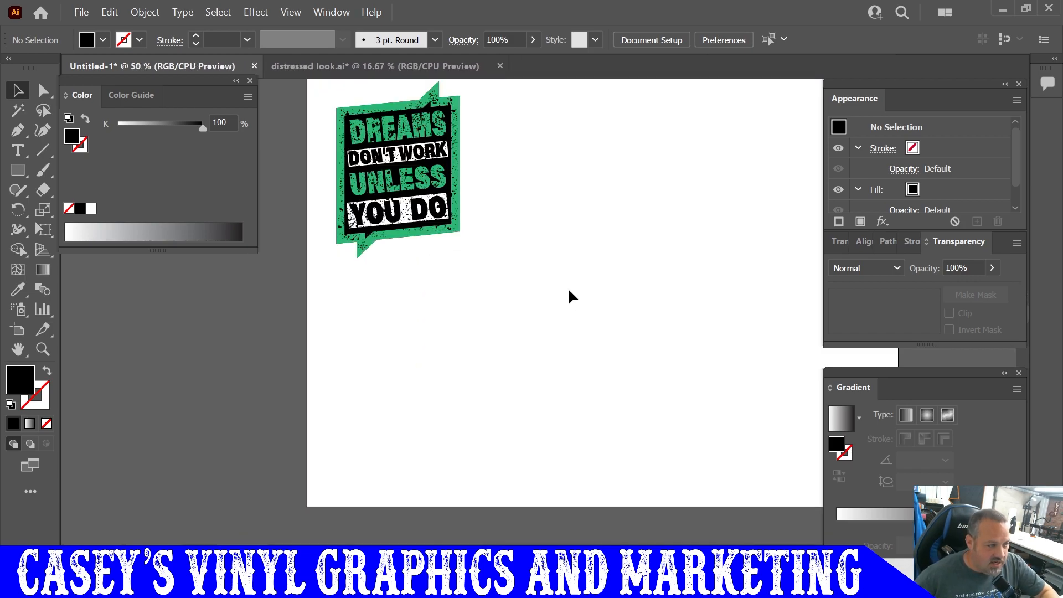
scroll(570, 296, up, 1)
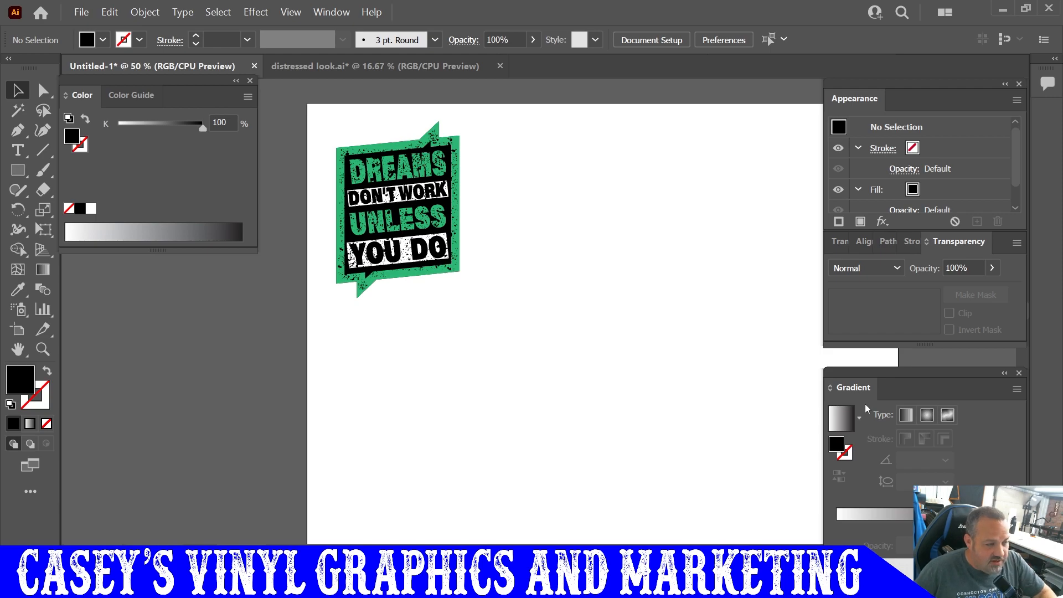
scroll(578, 340, down, 2)
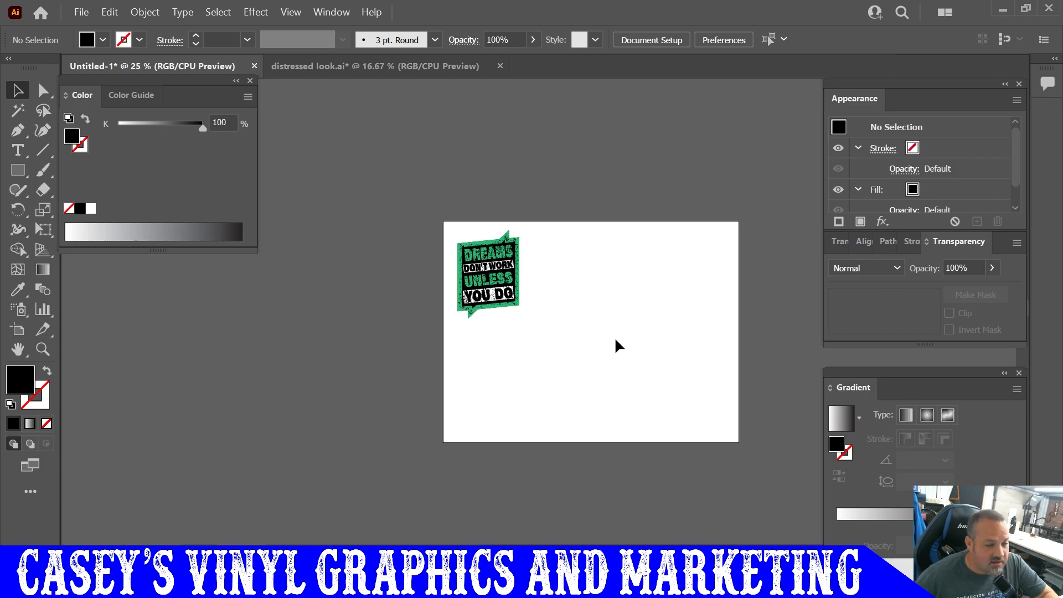
scroll(638, 345, down, 2)
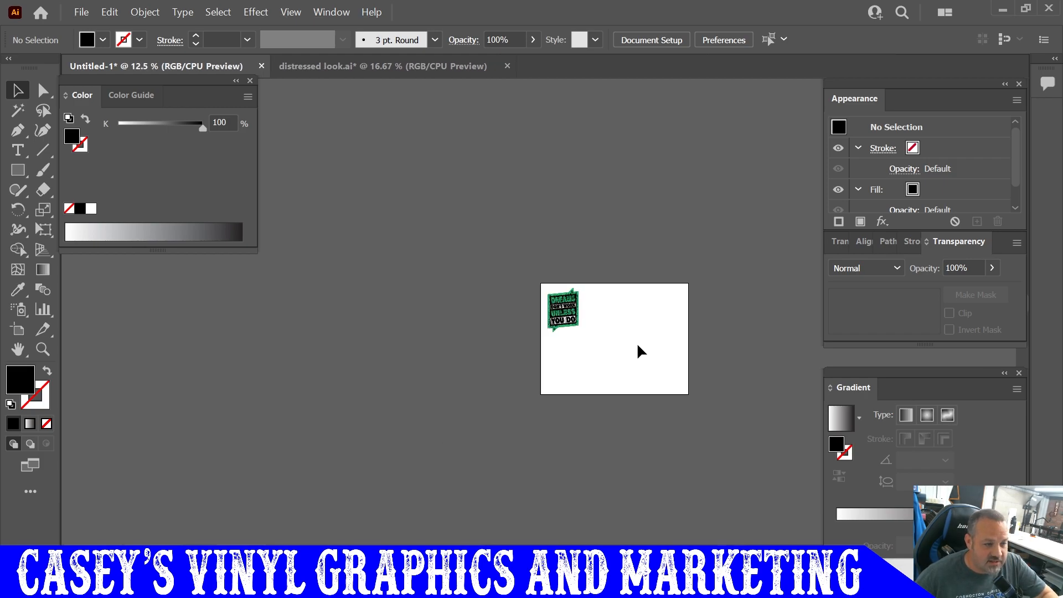
scroll(608, 327, up, 3)
scroll(607, 324, up, 2)
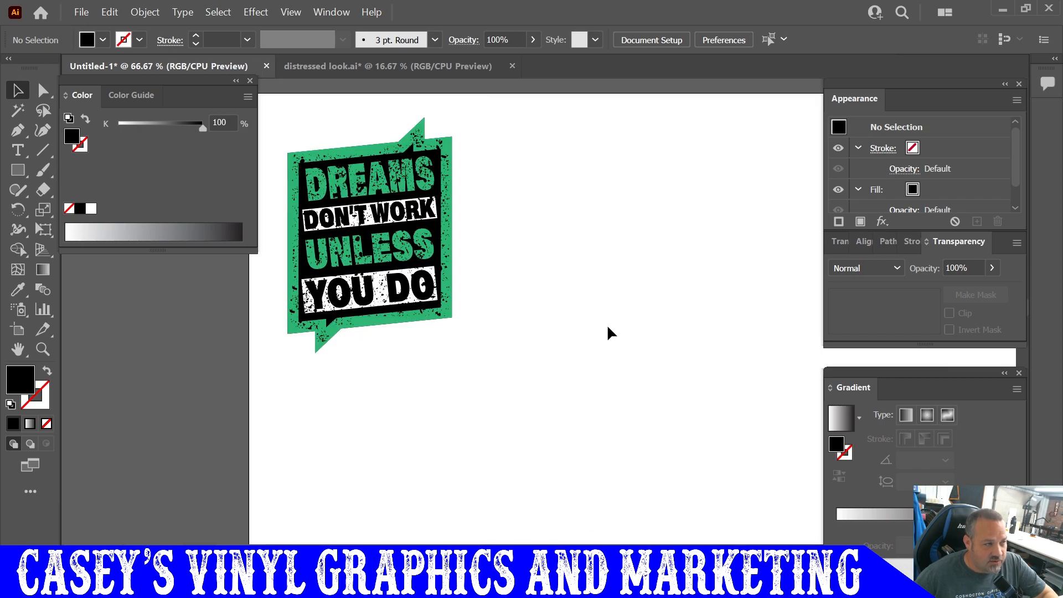
scroll(570, 297, left, 1)
scroll(570, 310, up, 1)
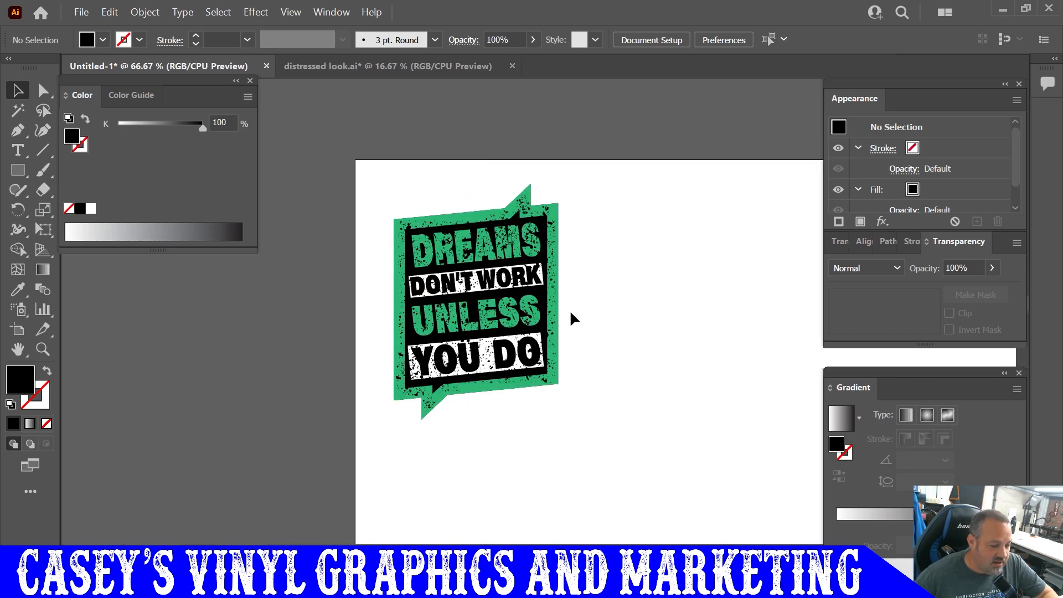